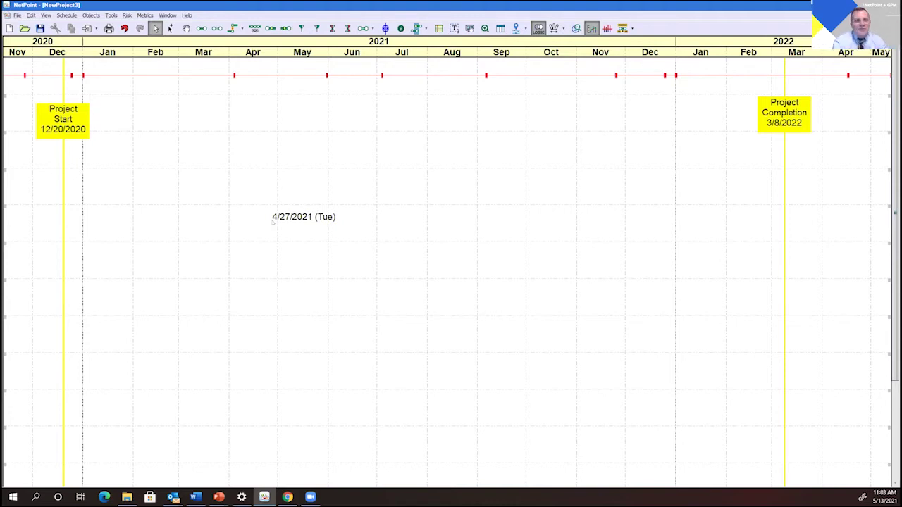
Switch to the NewProject2 schedule and view its schedule properties without changing them
click(168, 15)
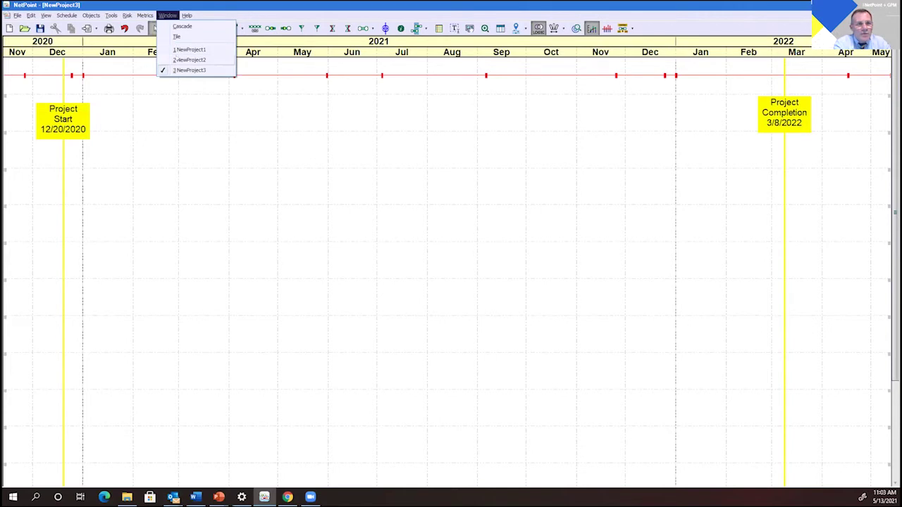
click(188, 60)
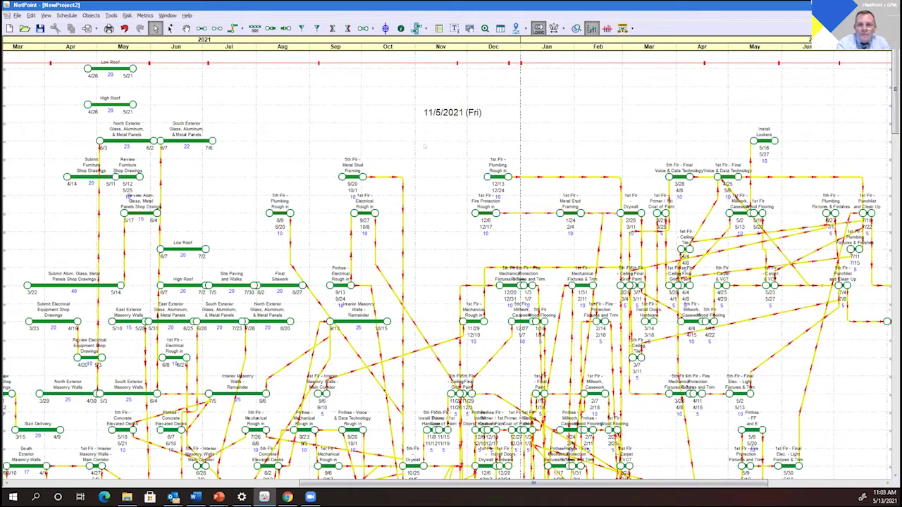
double_click(425, 146)
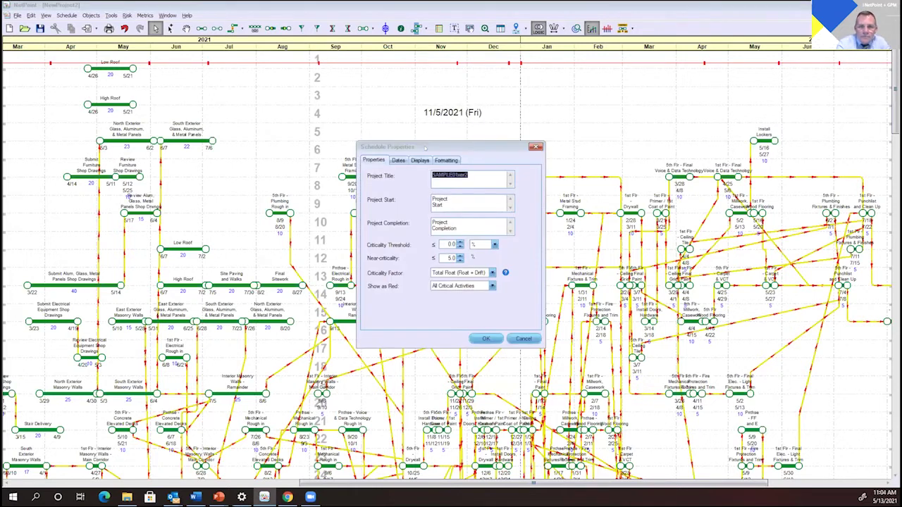
click(536, 147)
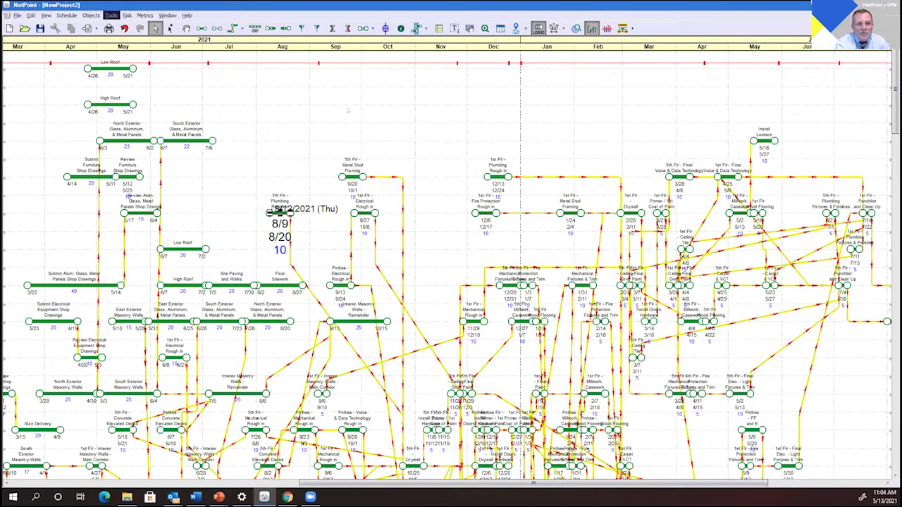
Display the schedule statistics for NewProject2 to review its activity and link figures, and dismiss them
scroll(347, 110, down, 3)
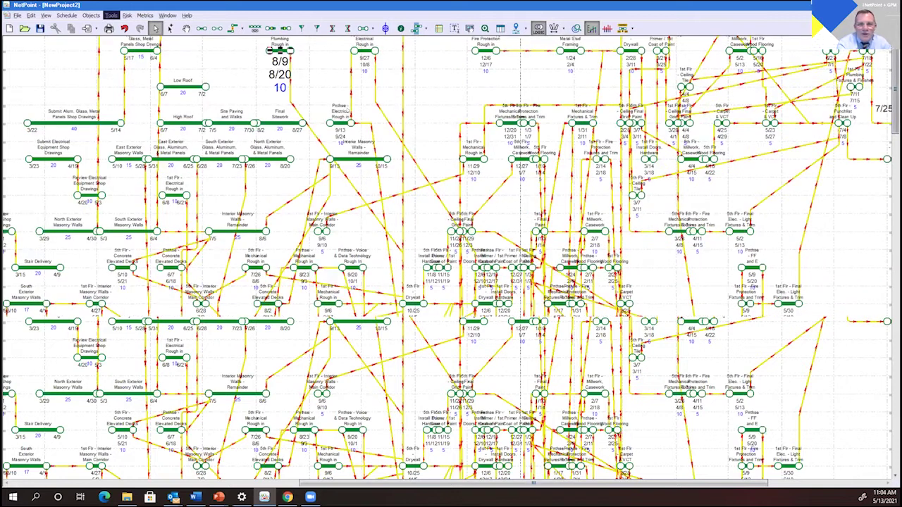
scroll(347, 110, down, 3)
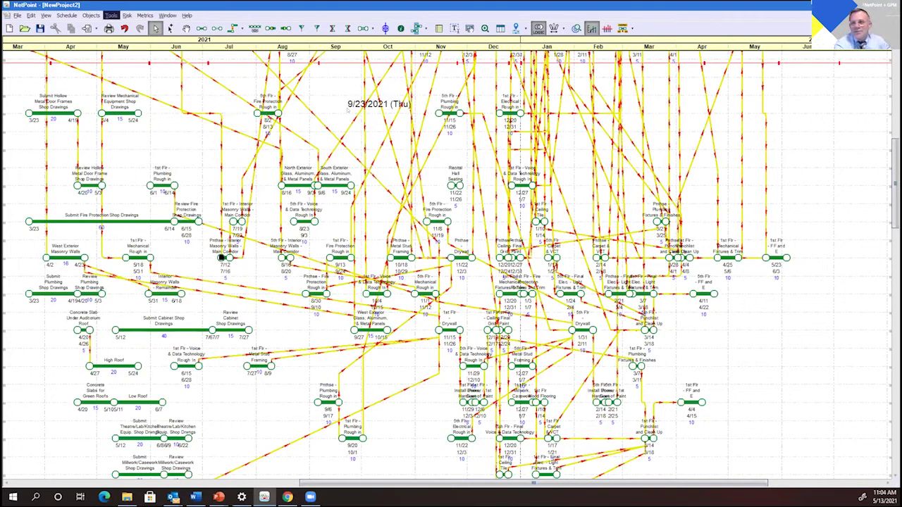
right_click(722, 341)
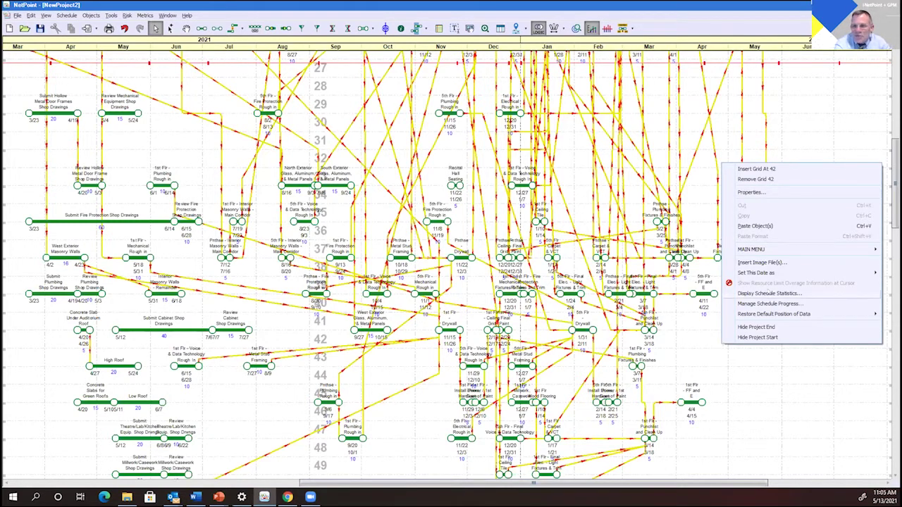
click(768, 293)
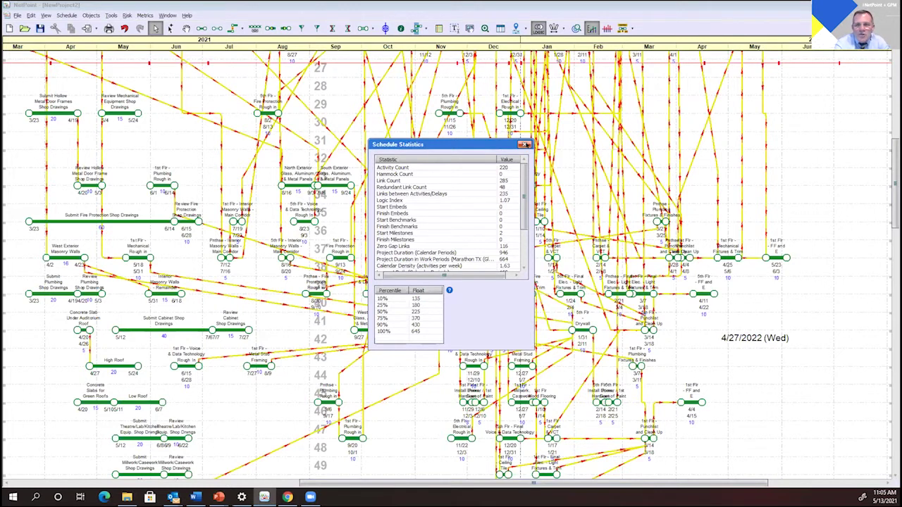
click(525, 145)
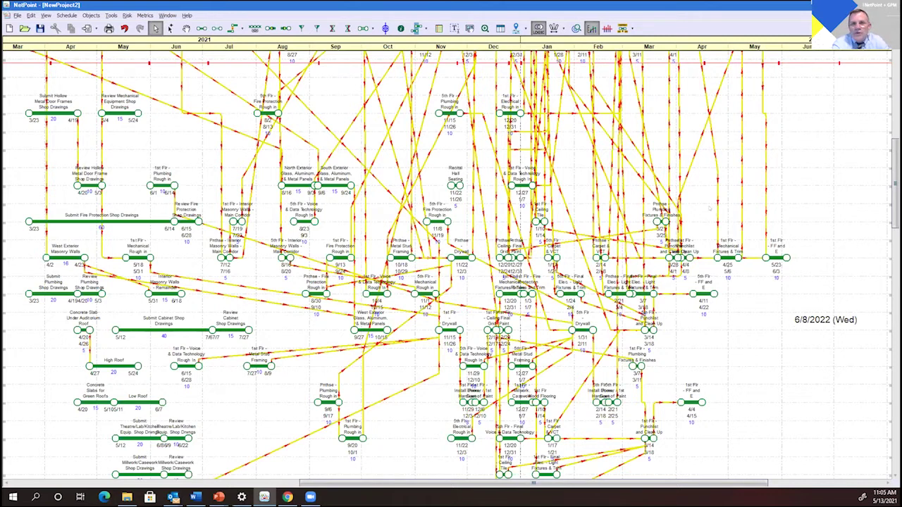
Run the Layout Manager on NewProject2 with lanes derived from WBS Level 1, and close it
click(547, 28)
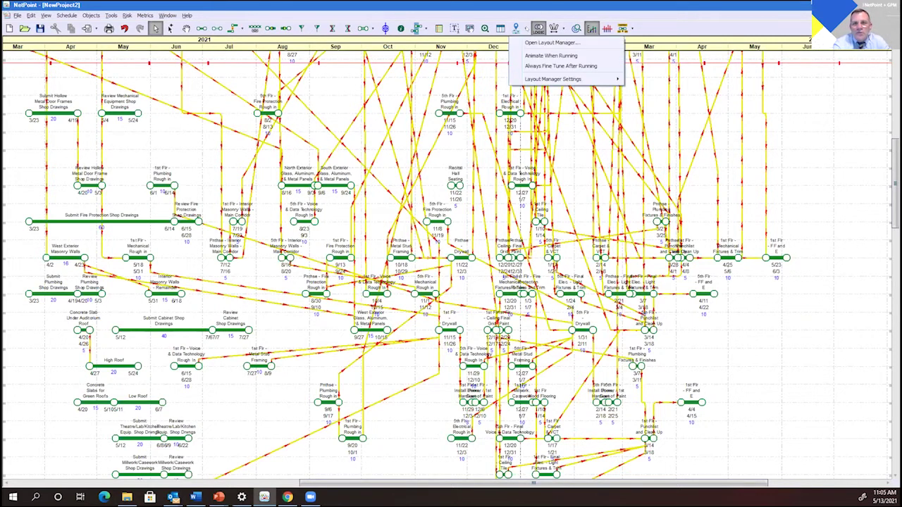
click(533, 43)
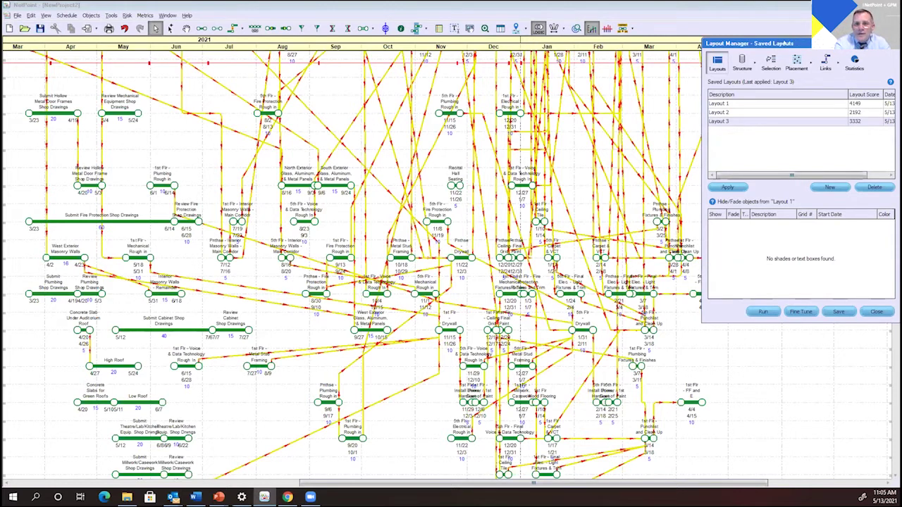
double_click(784, 44)
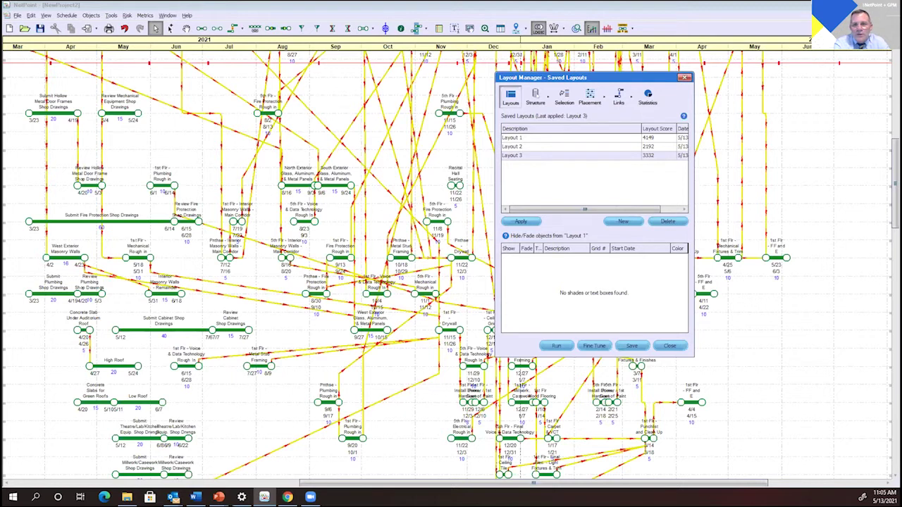
click(535, 97)
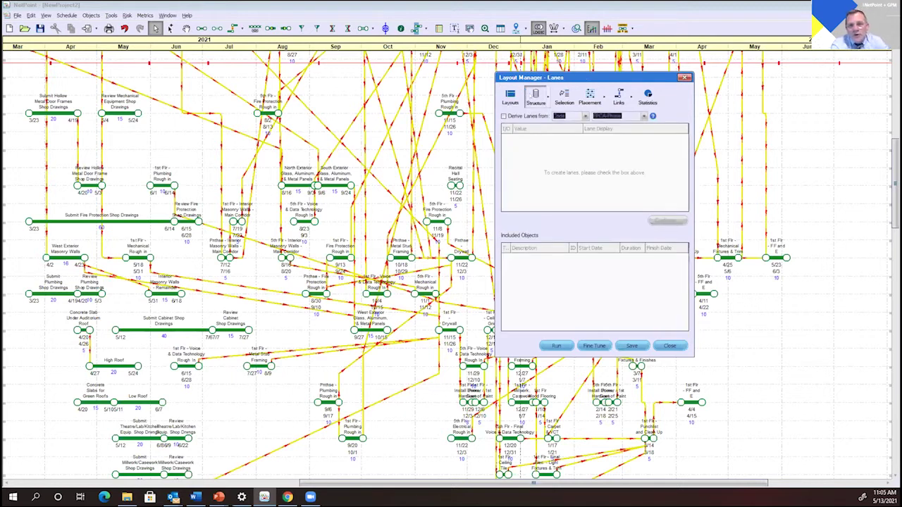
click(504, 116)
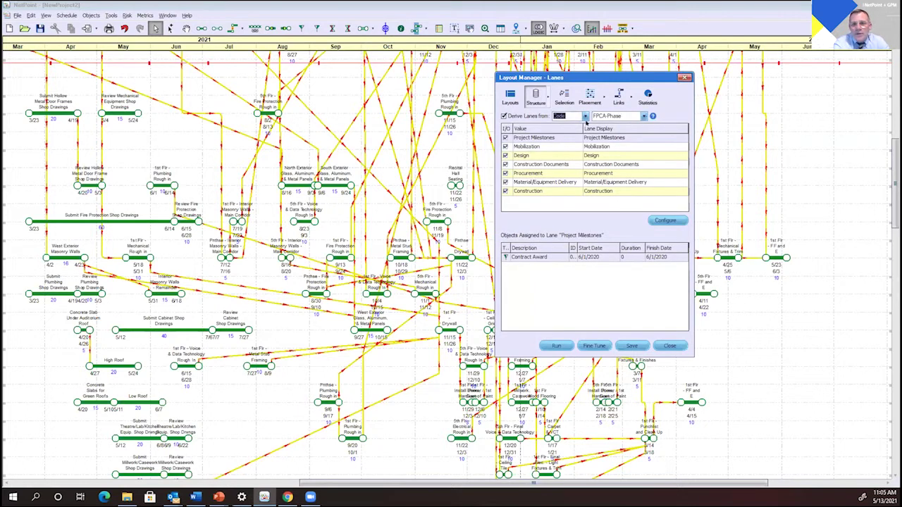
click(585, 116)
click(575, 131)
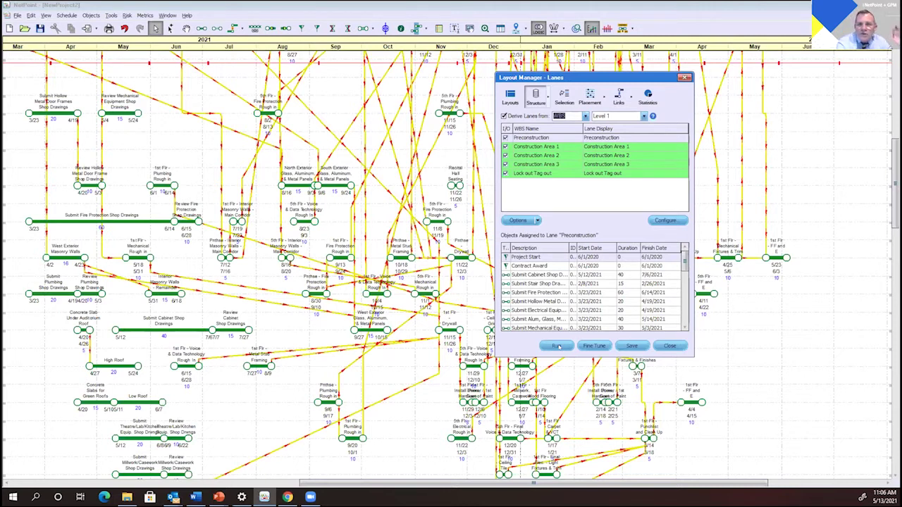
click(557, 346)
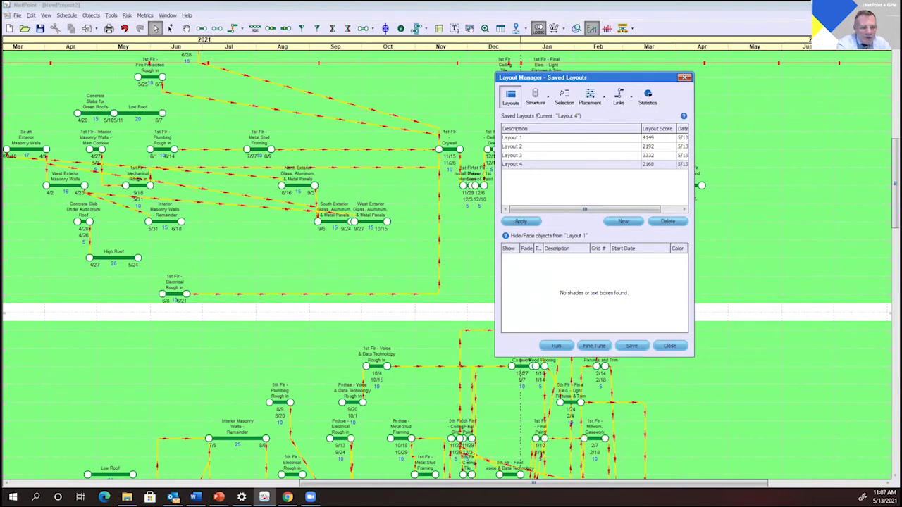
click(685, 78)
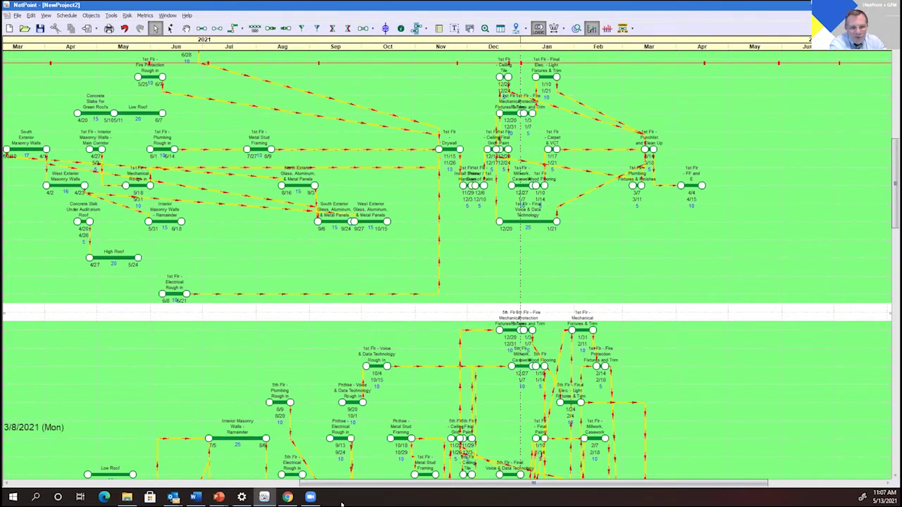
Examine the Construction Area 1 and 2 lanes of the new layout, from the project start onward
scroll(451, 268, left, 1)
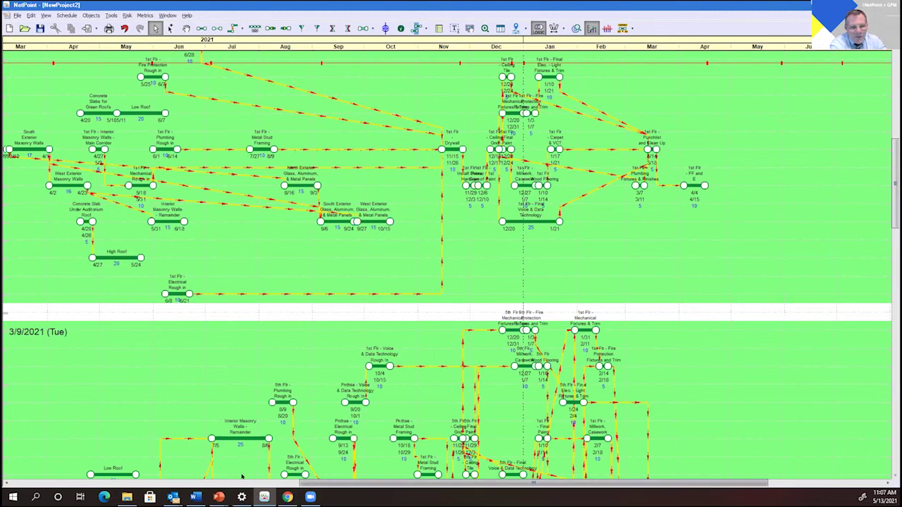
scroll(451, 268, left, 5)
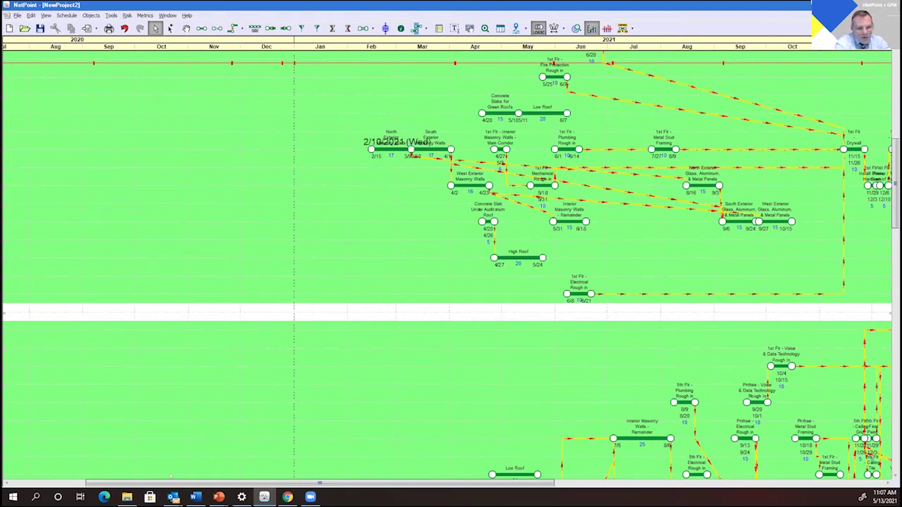
drag(190, 485, 18, 489)
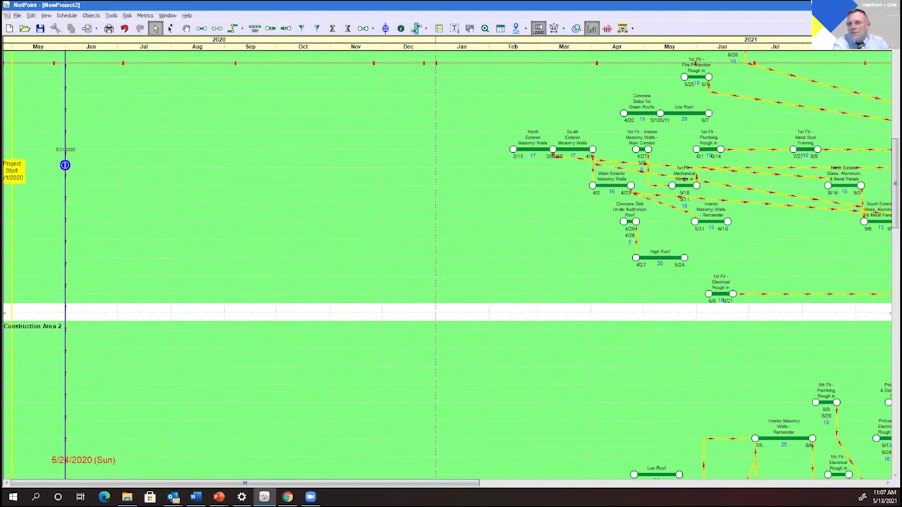
scroll(451, 268, up, 3)
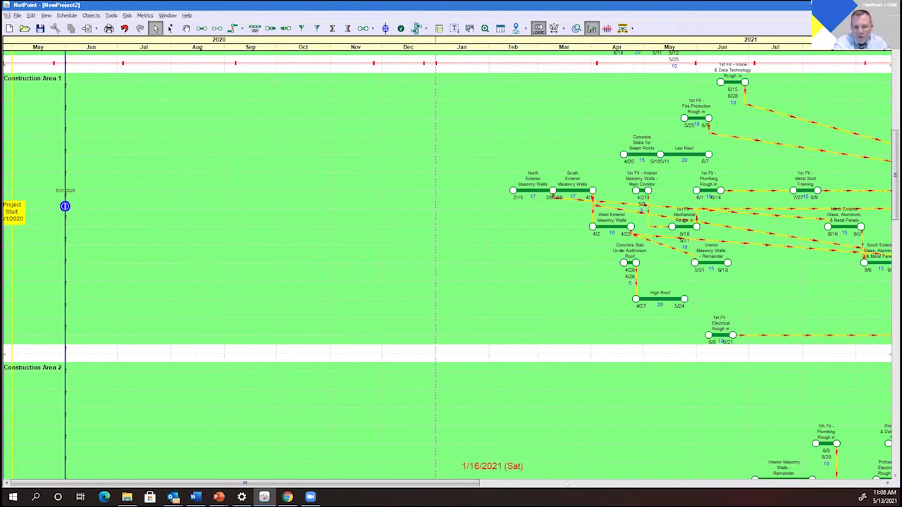
click(568, 484)
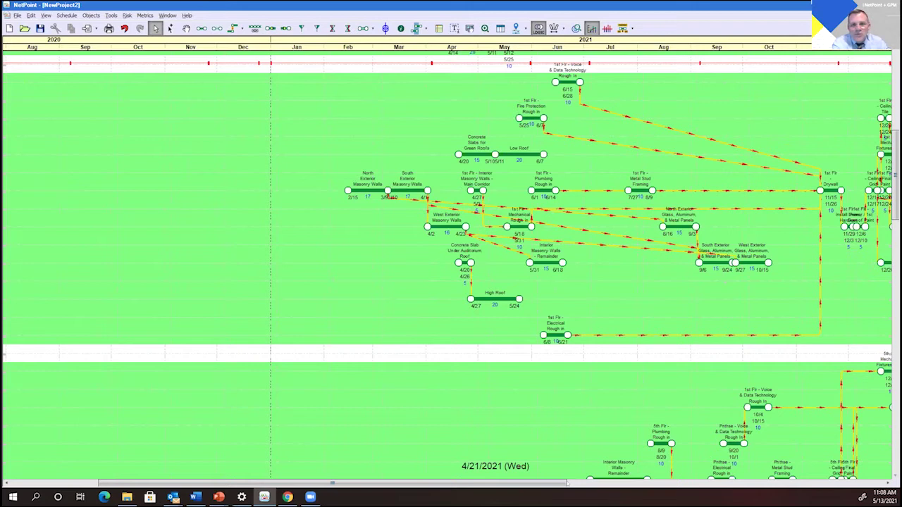
click(568, 485)
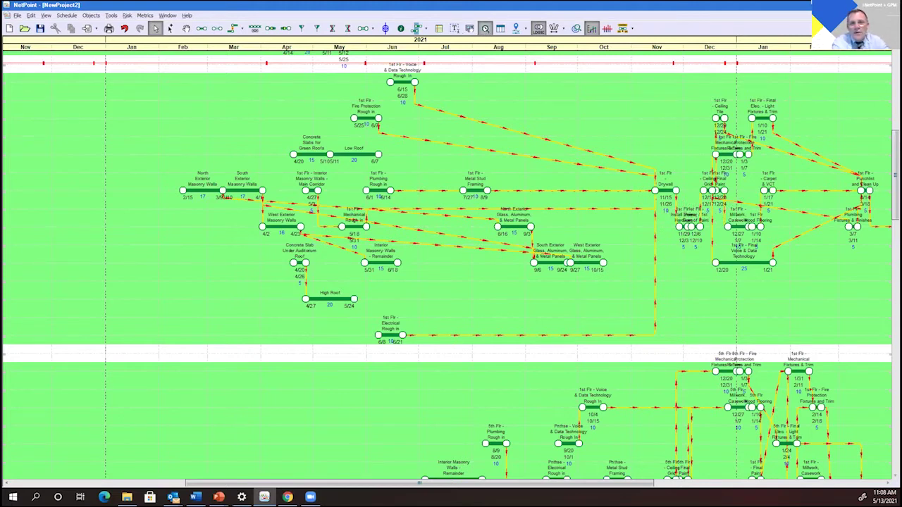
Set the schedule's zoom factor to 100 in the Schedule Zoom & Stretch settings
click(485, 29)
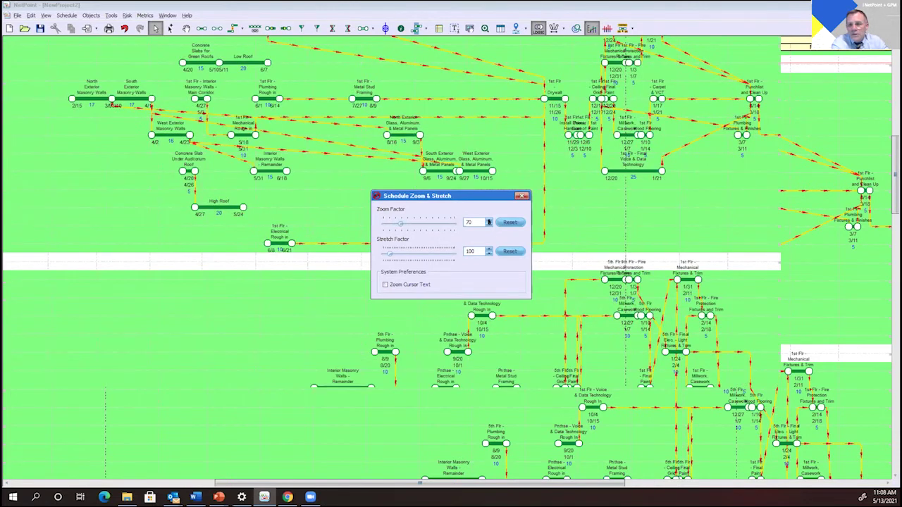
click(489, 220)
click(489, 220)
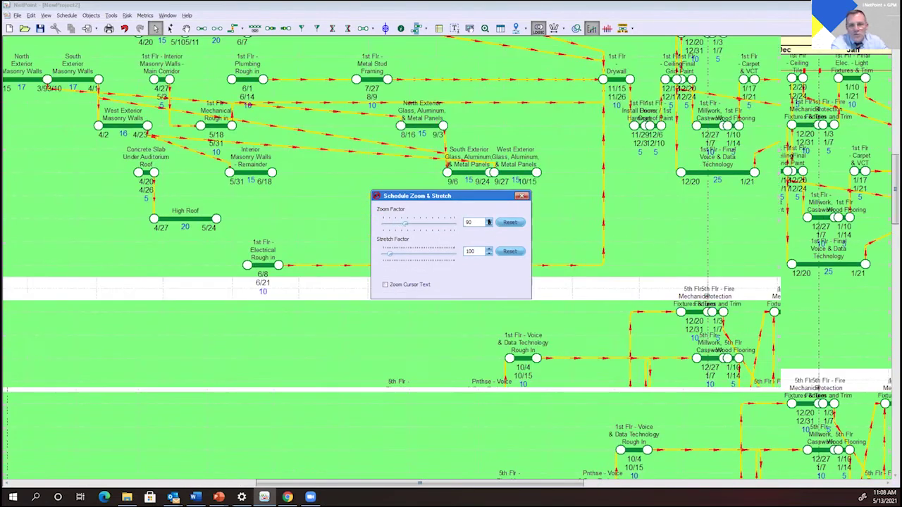
click(489, 221)
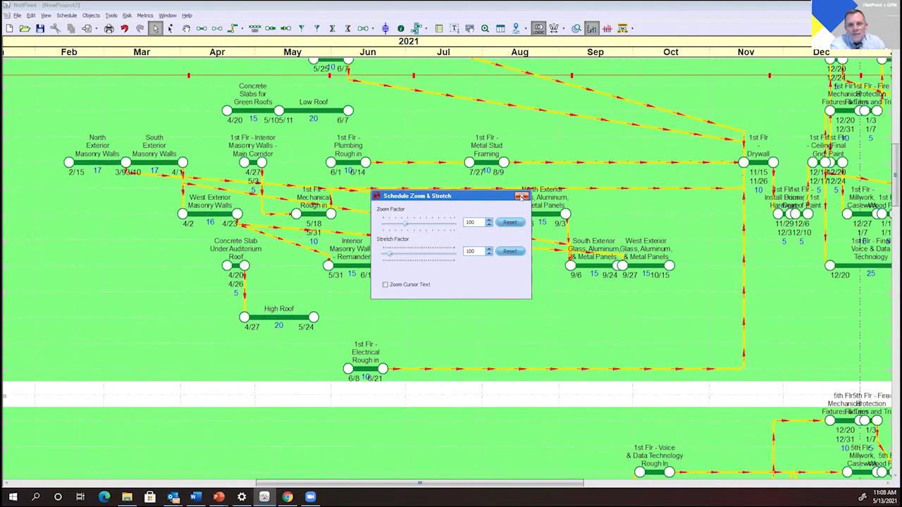
click(522, 196)
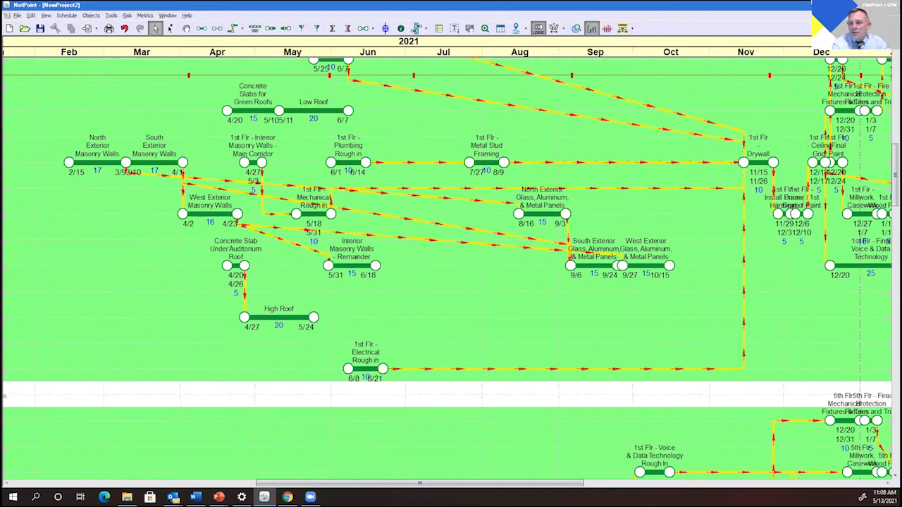
Reopen the Layout Manager and set its lane structure to derive from WBS Level 2
drag(895, 176, 895, 91)
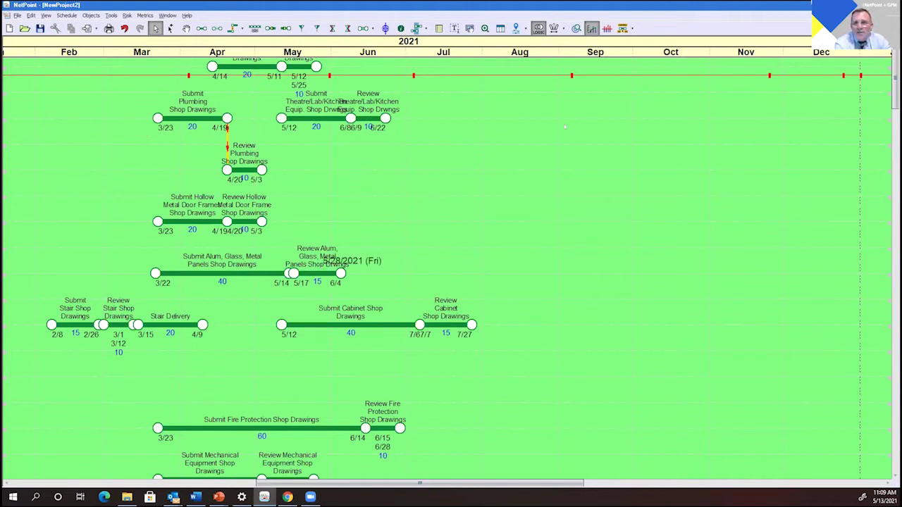
click(525, 28)
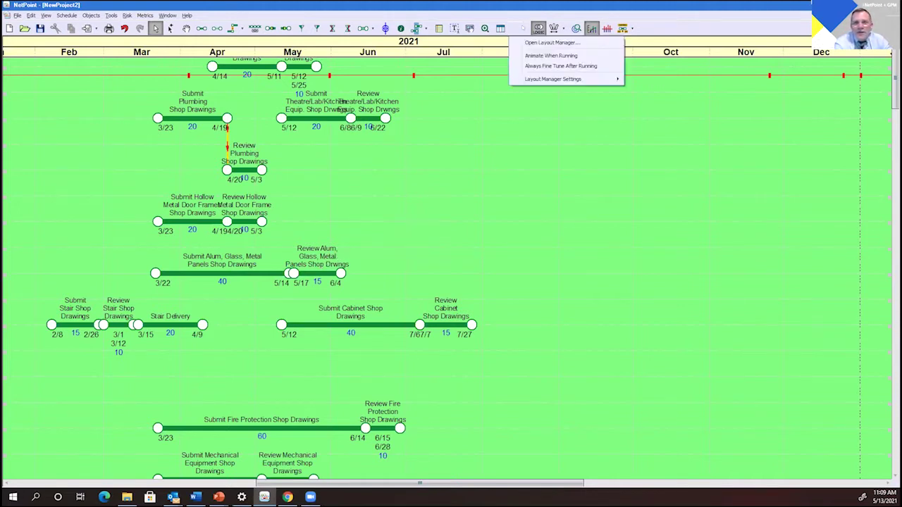
click(526, 42)
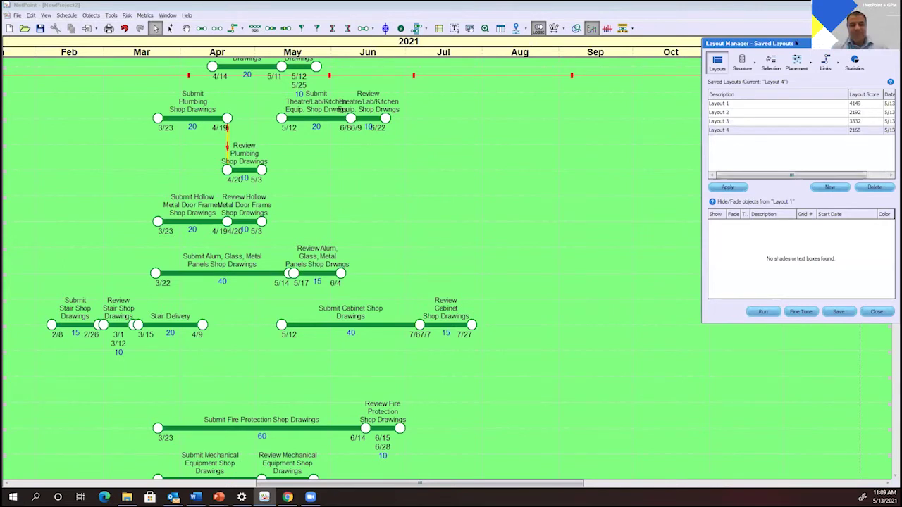
drag(795, 43, 613, 70)
click(576, 85)
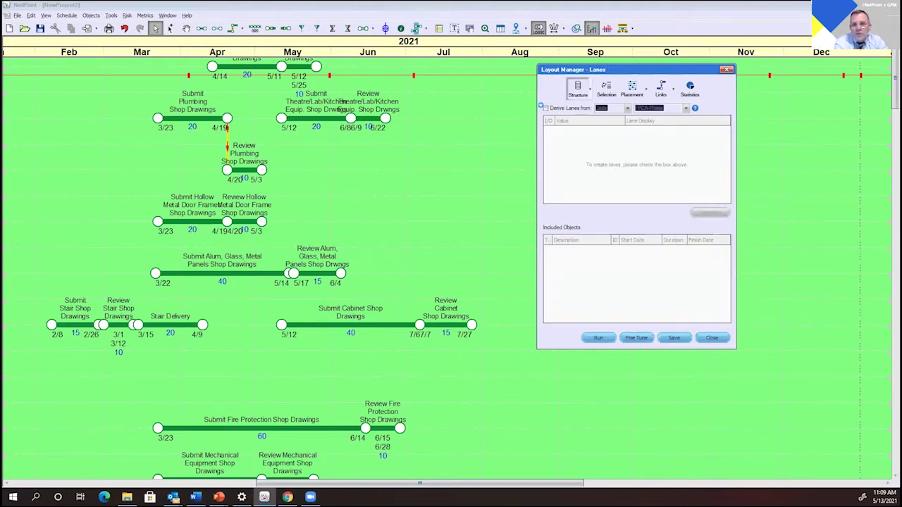
click(543, 107)
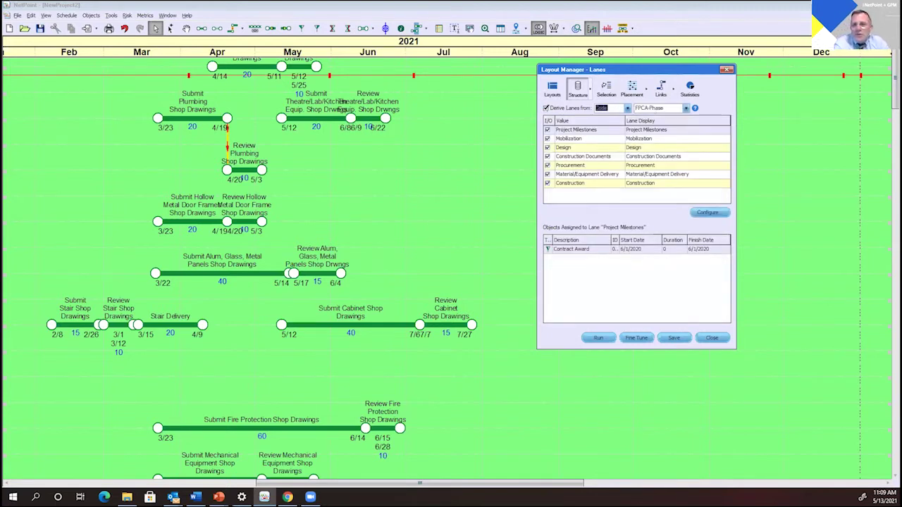
text(WBS)
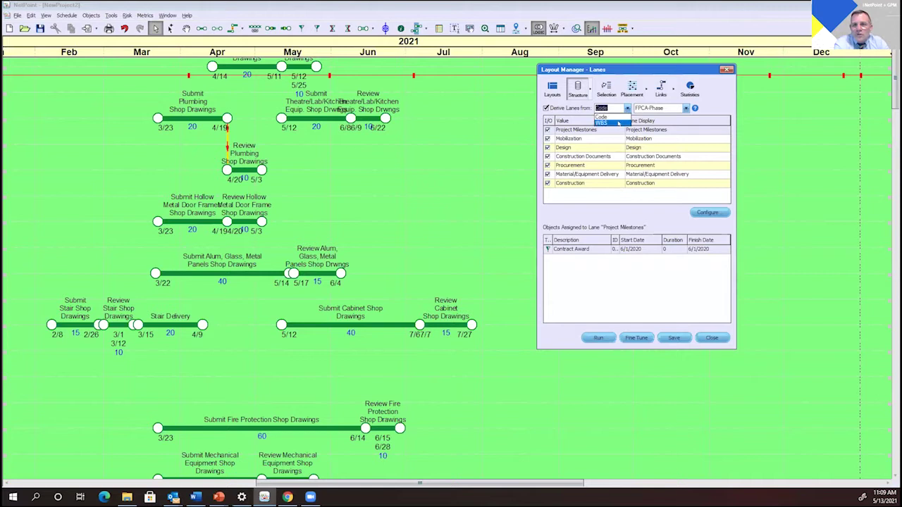
click(684, 109)
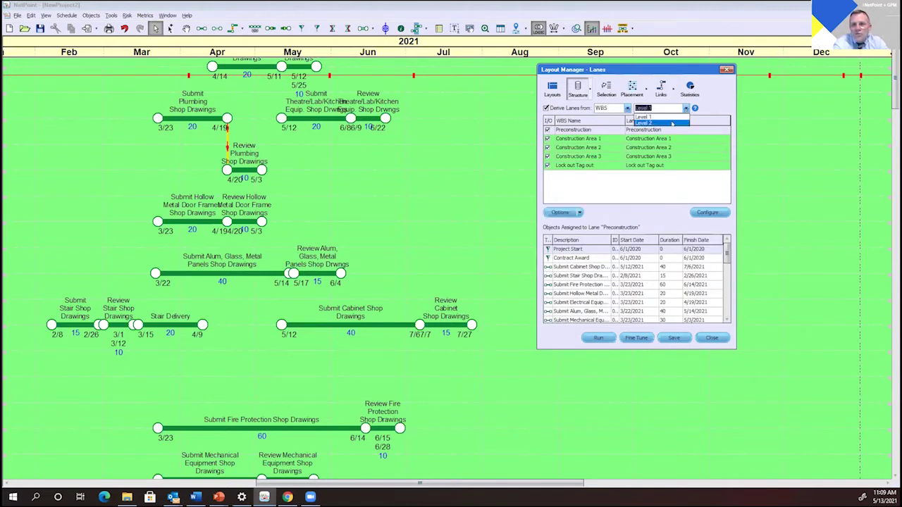
click(672, 124)
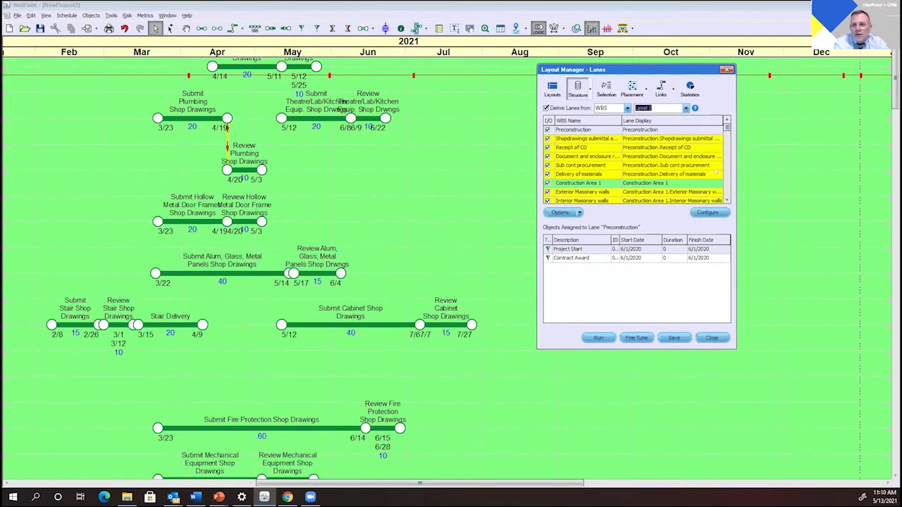
Exclude the Construction Area 1 parent lane from the layout and check the objects assigned to the Sub cont procurement lane
click(547, 183)
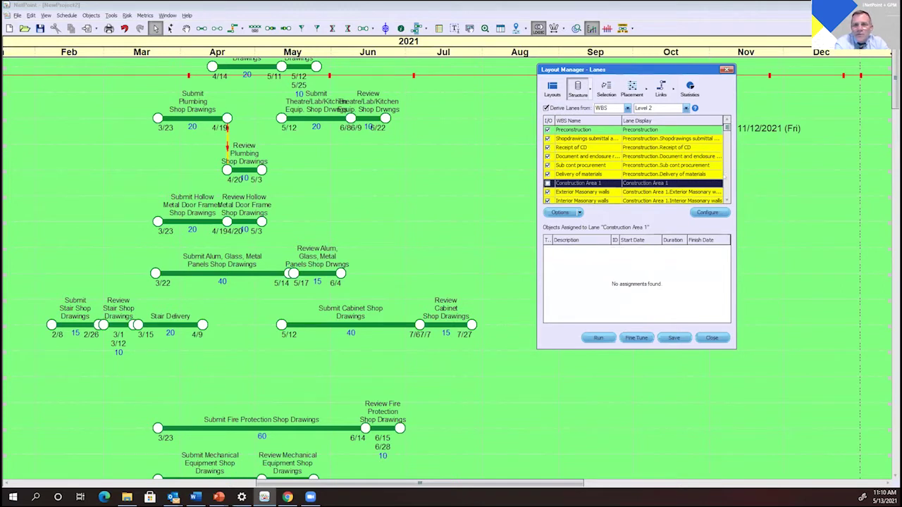
click(683, 166)
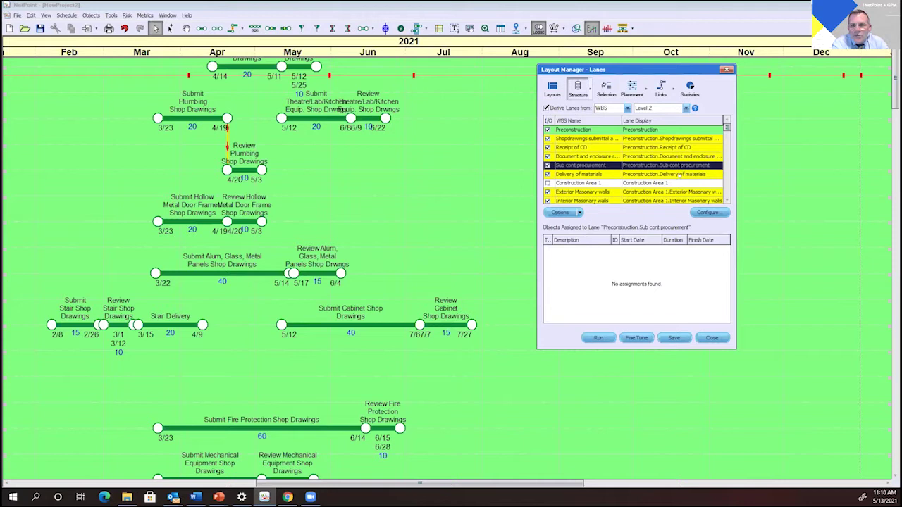
Set the assigned objects' color of the Preconstruction.Delivery of materials lane to yellow, and run the layout with the WBS Level 2 lanes
click(678, 174)
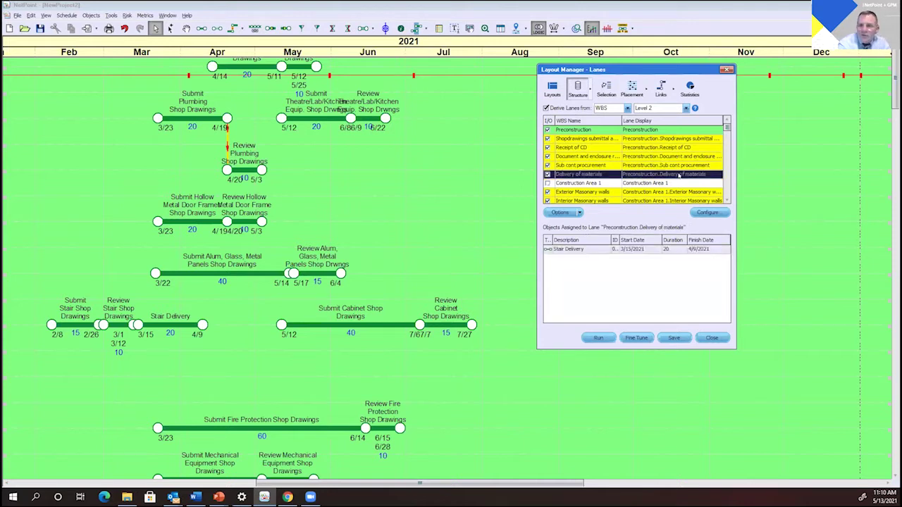
click(703, 214)
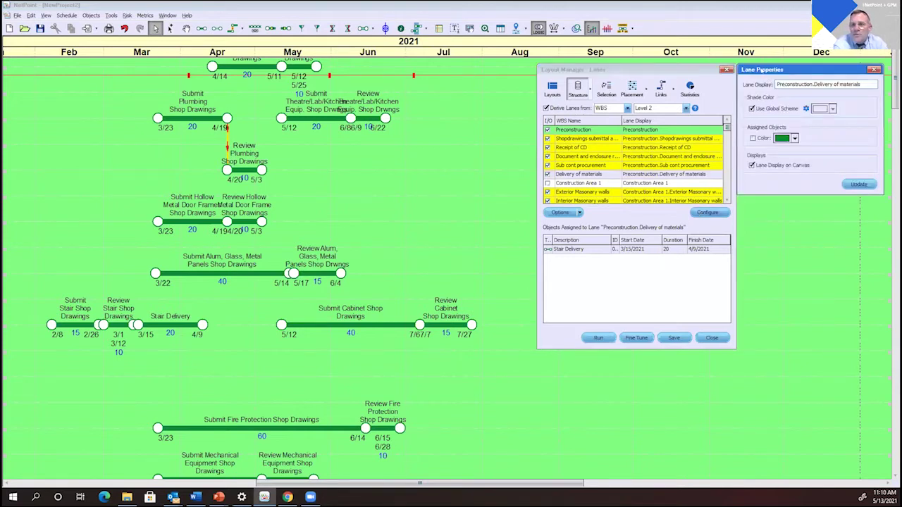
drag(761, 69, 372, 121)
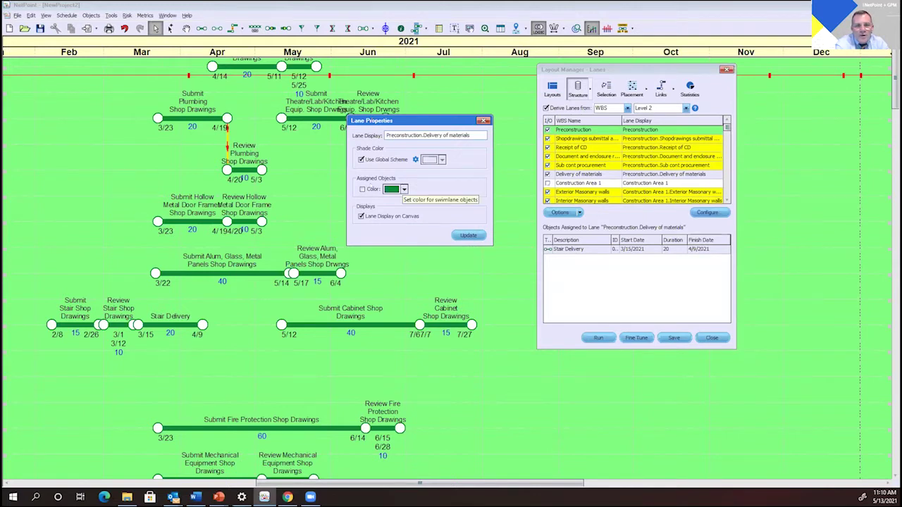
click(363, 189)
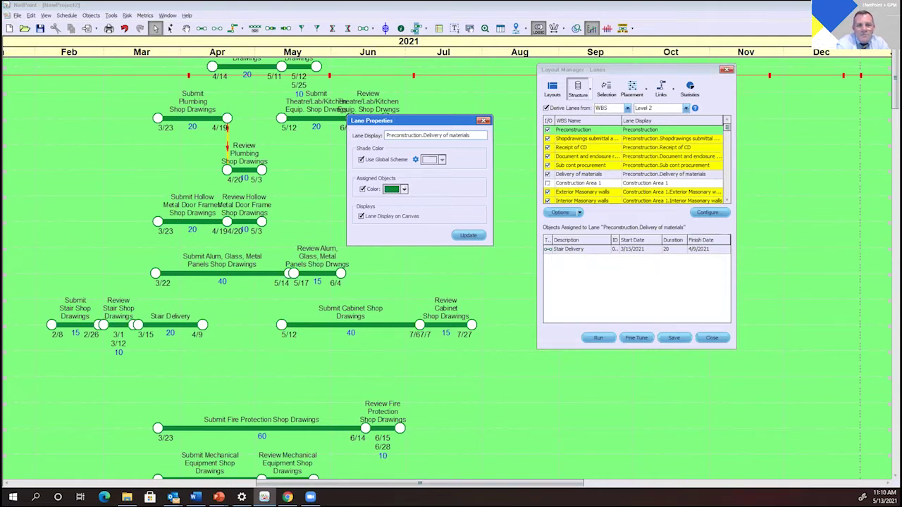
click(404, 189)
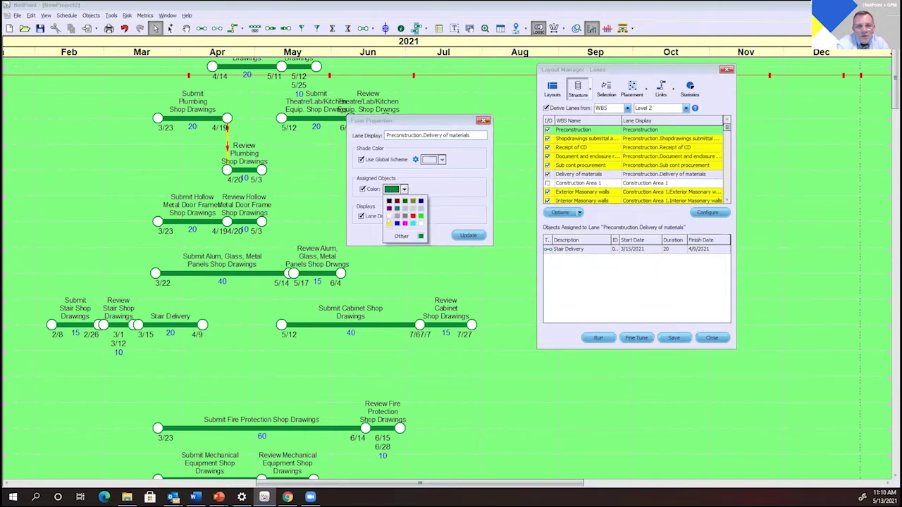
click(389, 222)
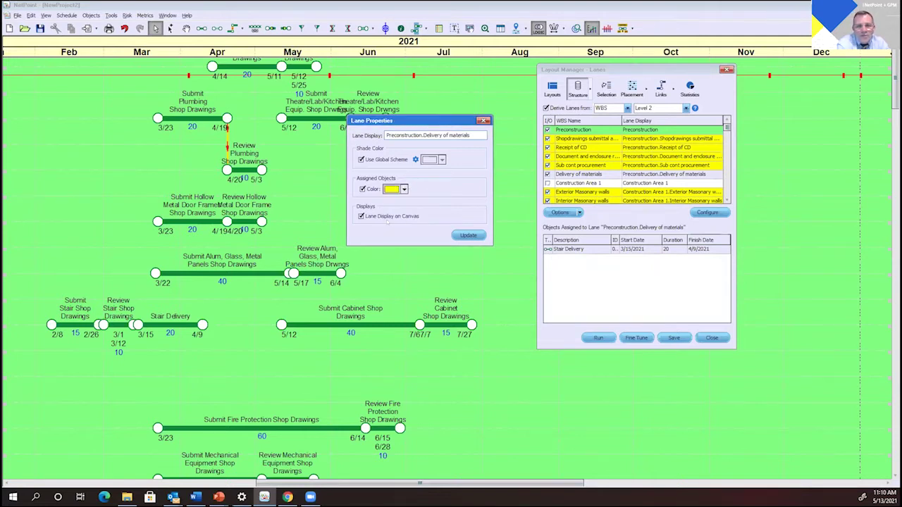
click(469, 235)
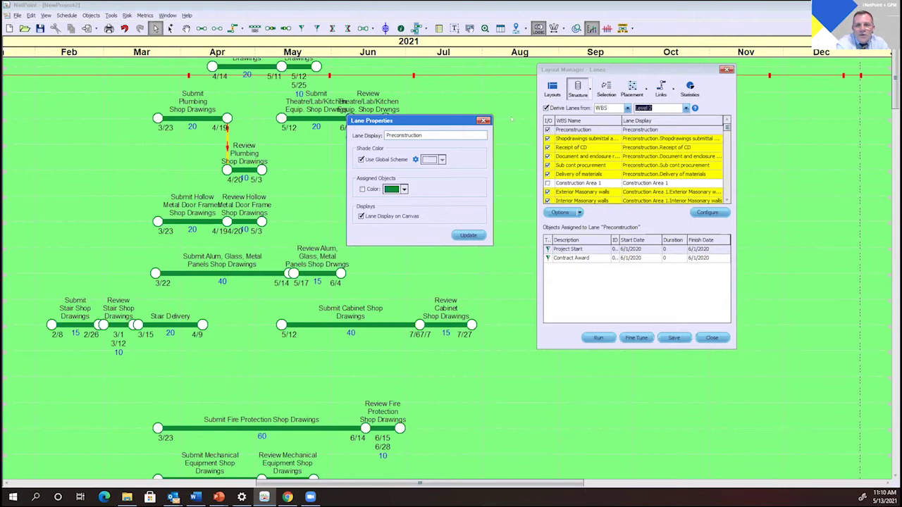
click(484, 121)
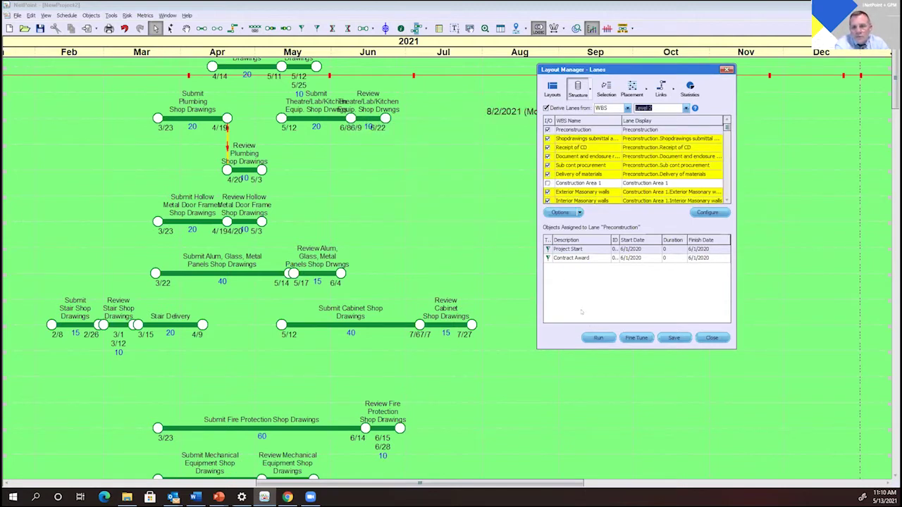
click(596, 337)
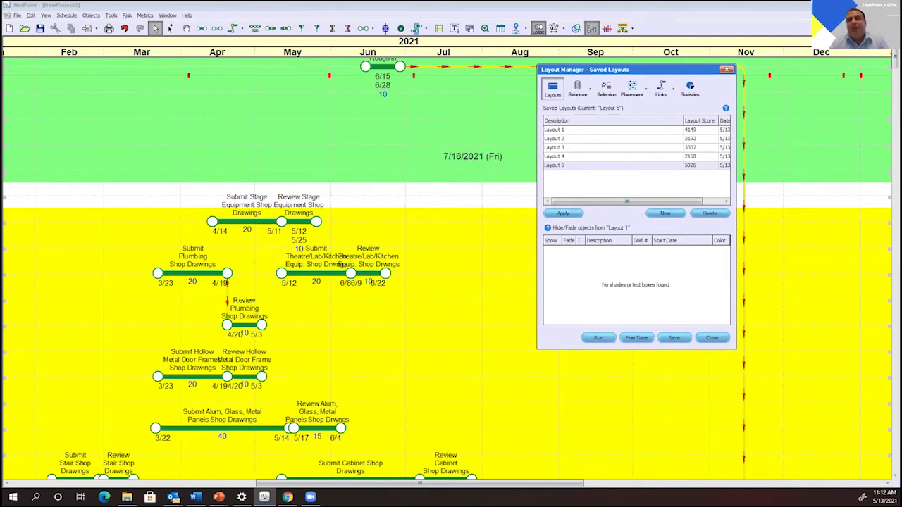
Examine the 2021 portion of the new Level 2 layout, from the Preconstruction lanes down through the construction area lanes
click(881, 256)
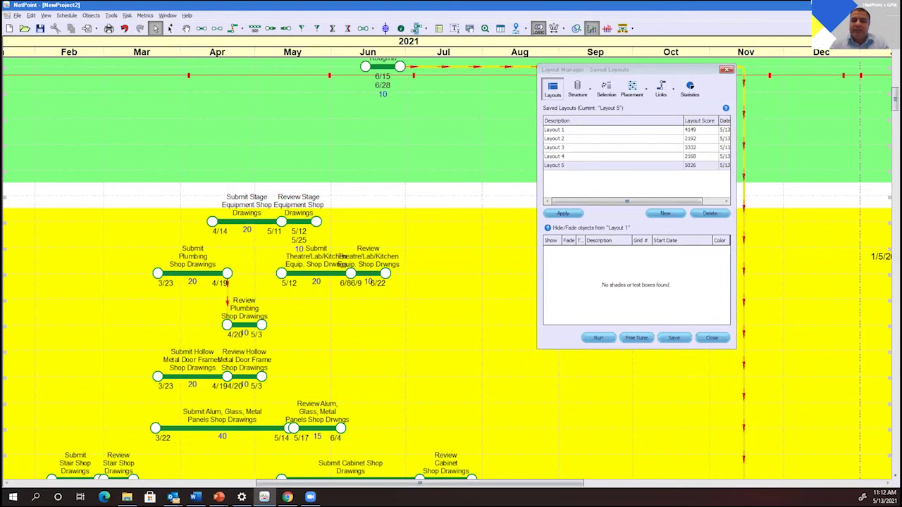
scroll(881, 256, up, 5)
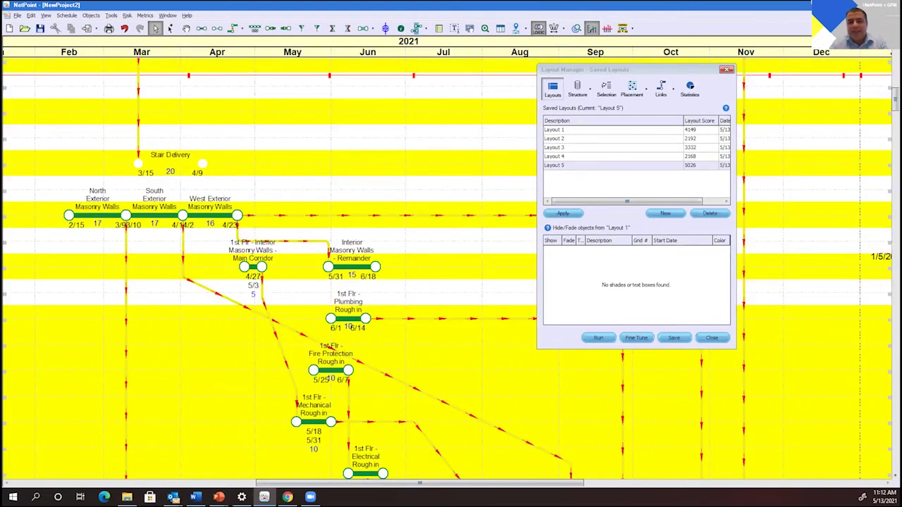
scroll(881, 256, down, 5)
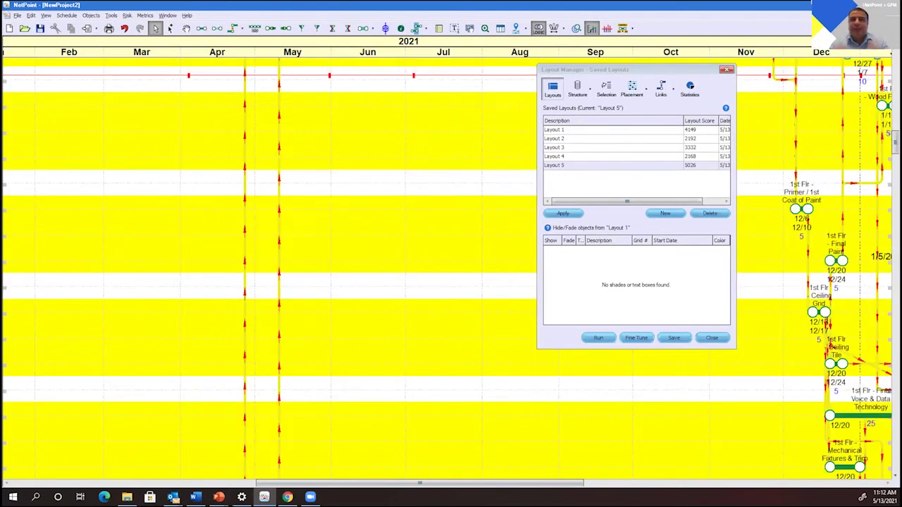
scroll(881, 256, up, 5)
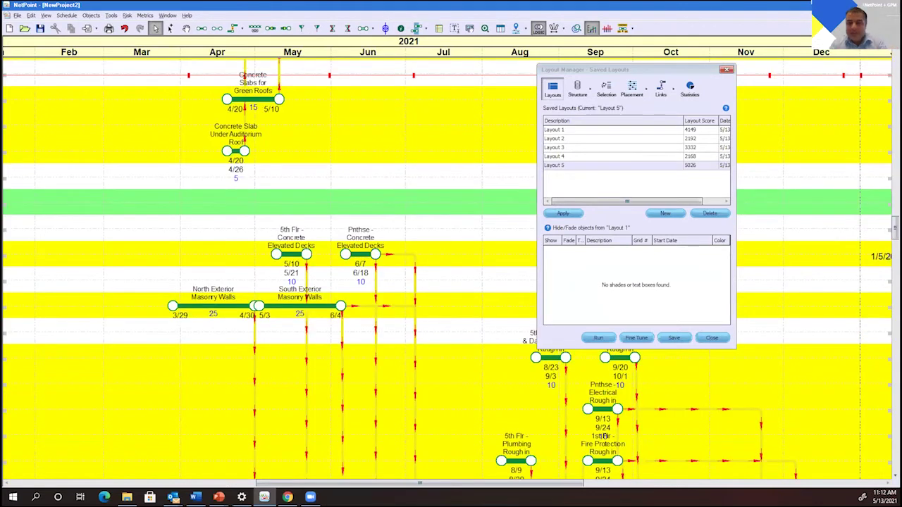
scroll(881, 257, down, 5)
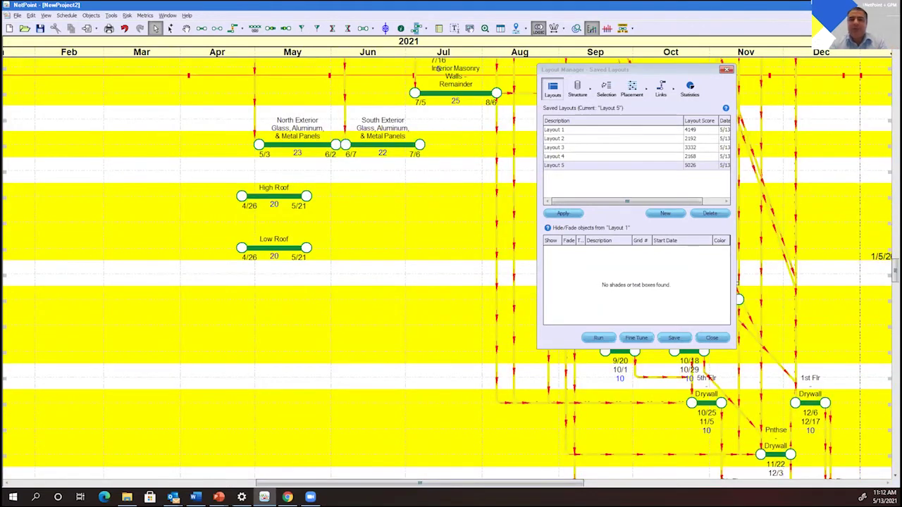
drag(895, 271, 895, 356)
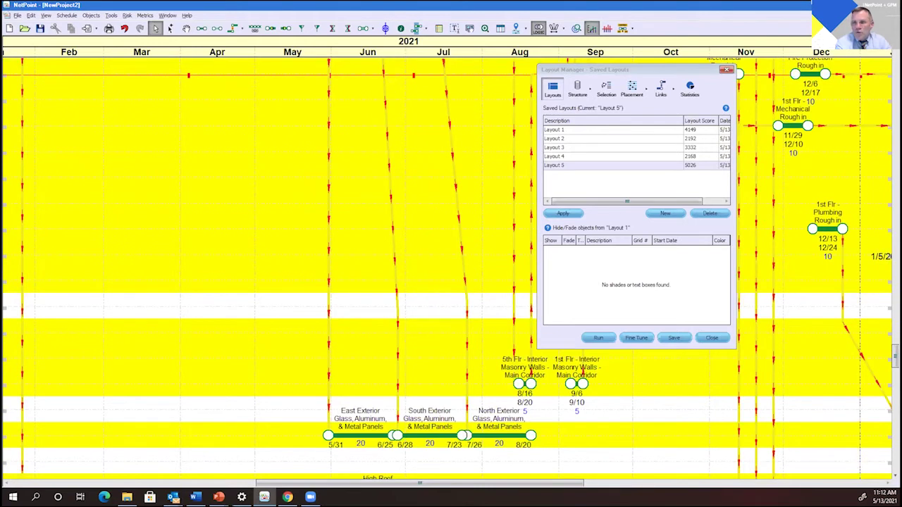
drag(895, 356, 896, 399)
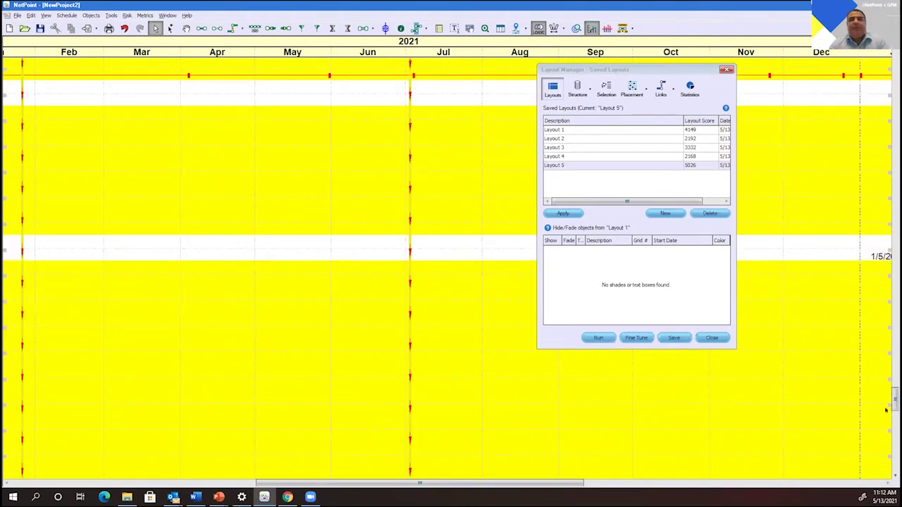
Examine the late 2021 and 2022 activities in the Level 2 lanes, working back up to the Preconstruction lanes
click(837, 484)
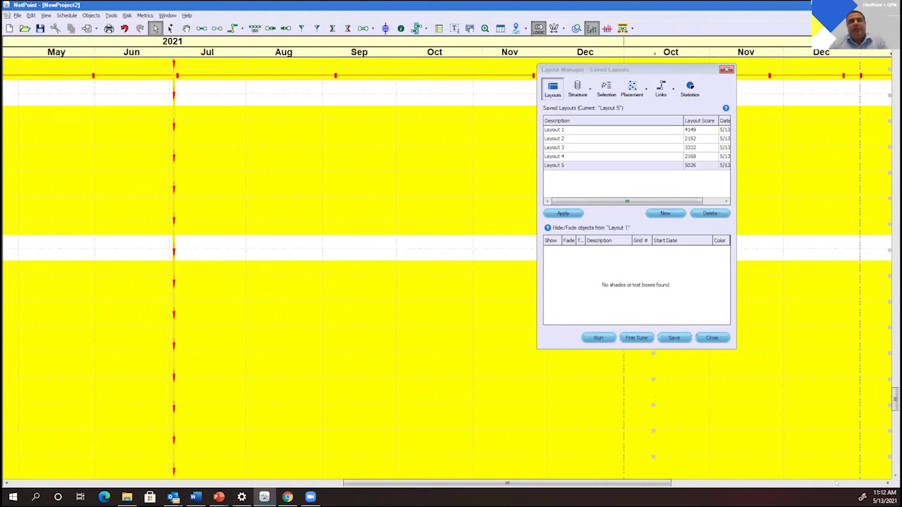
click(836, 484)
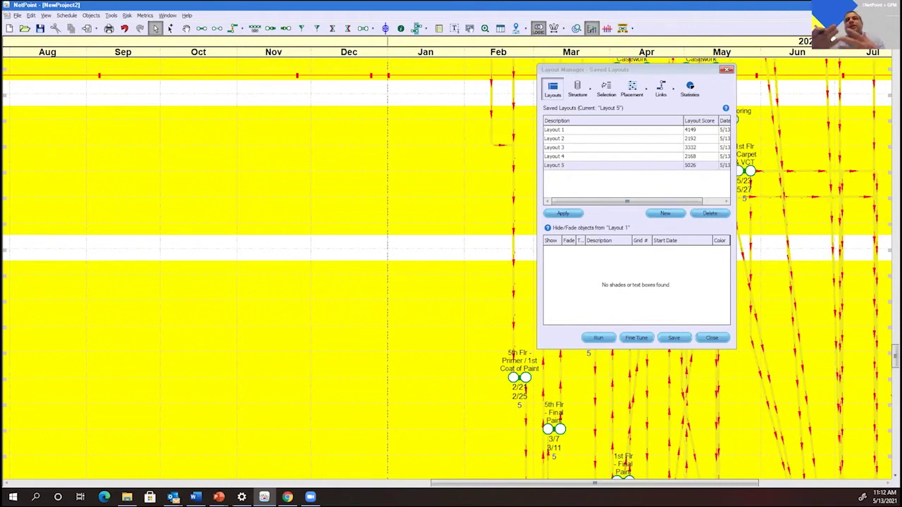
scroll(451, 268, up, 5)
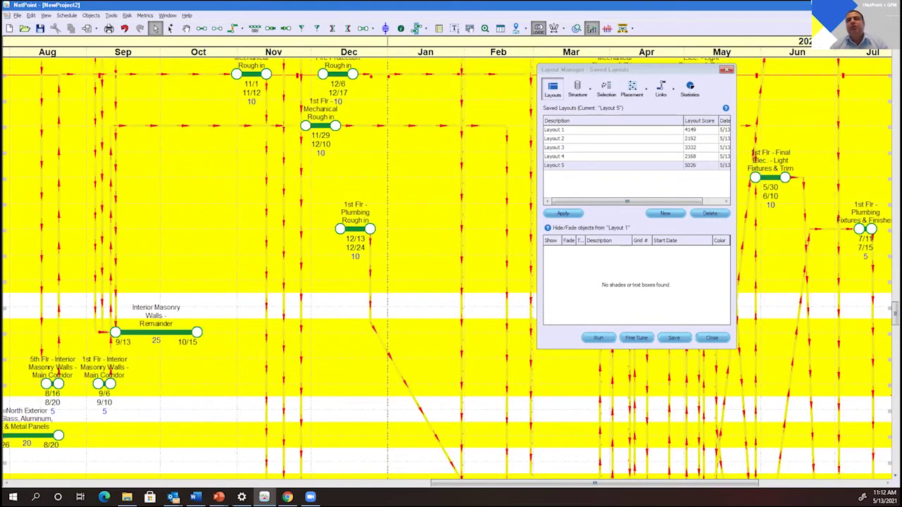
scroll(451, 268, down, 5)
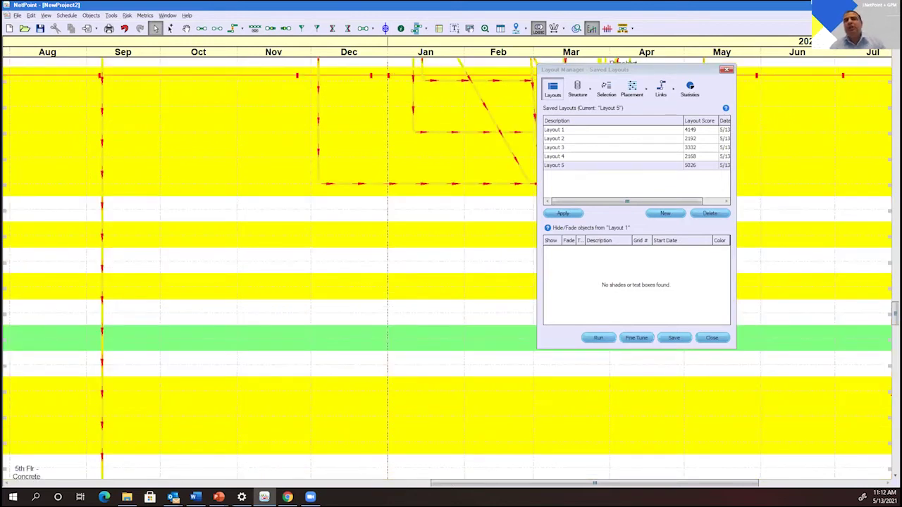
drag(895, 314, 895, 271)
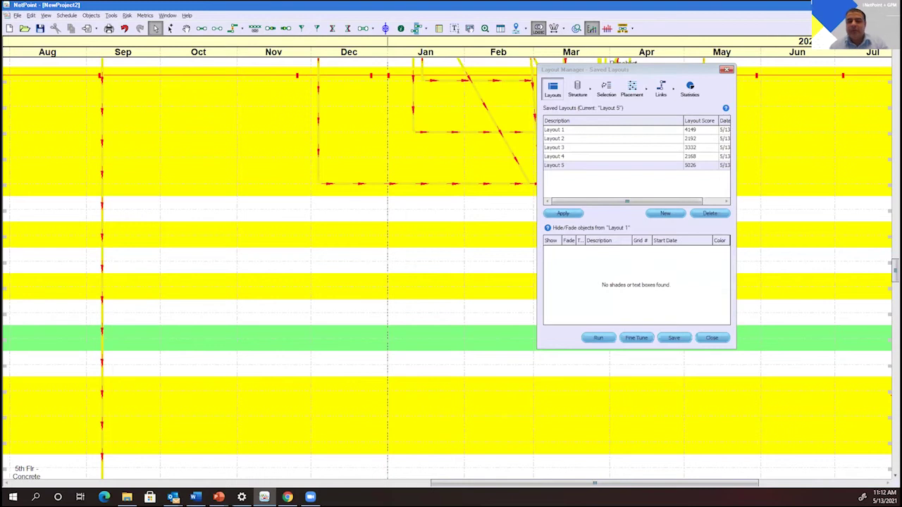
drag(895, 271, 895, 228)
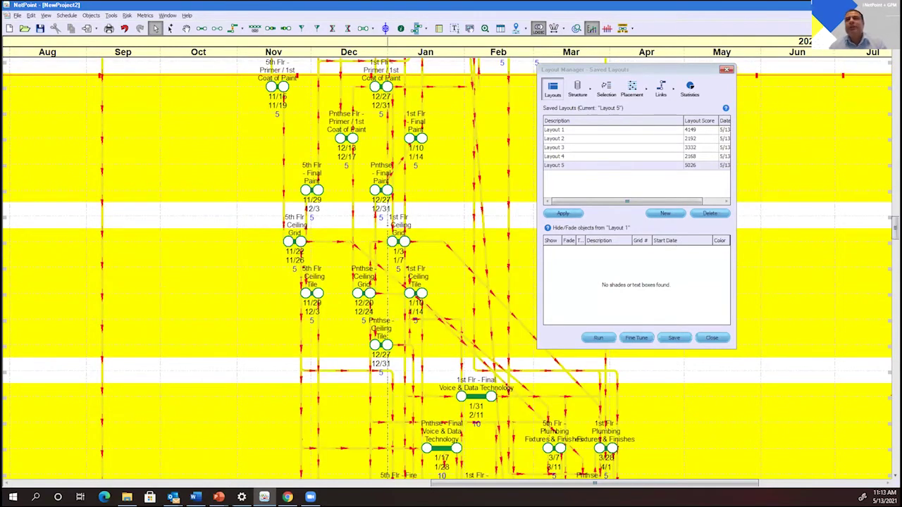
drag(895, 228, 895, 185)
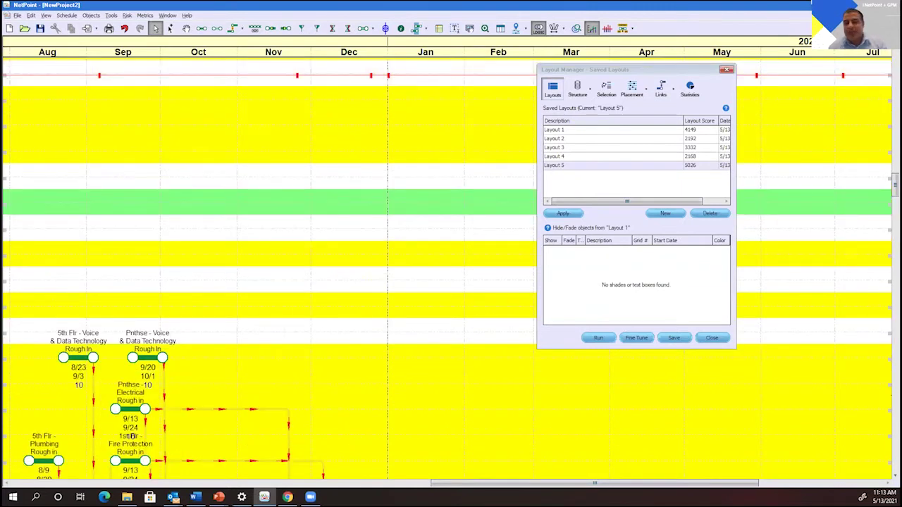
scroll(448, 268, up, 3)
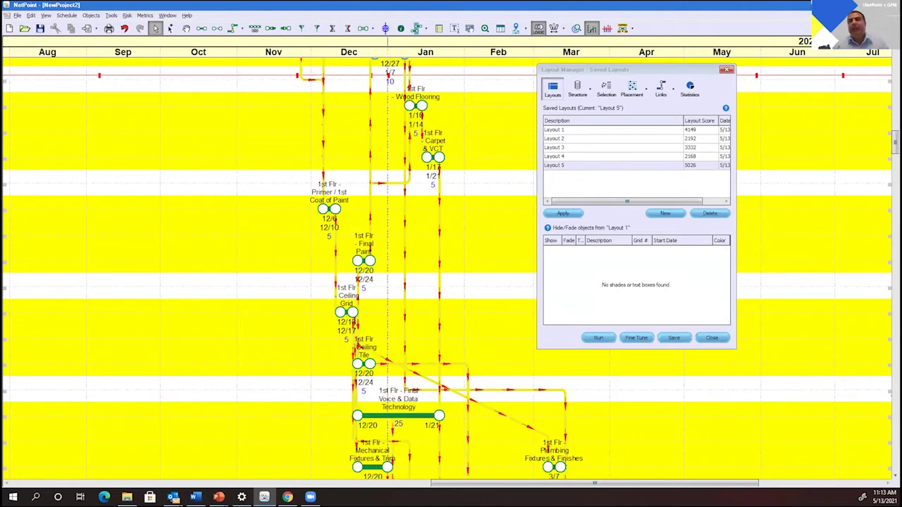
scroll(447, 268, up, 3)
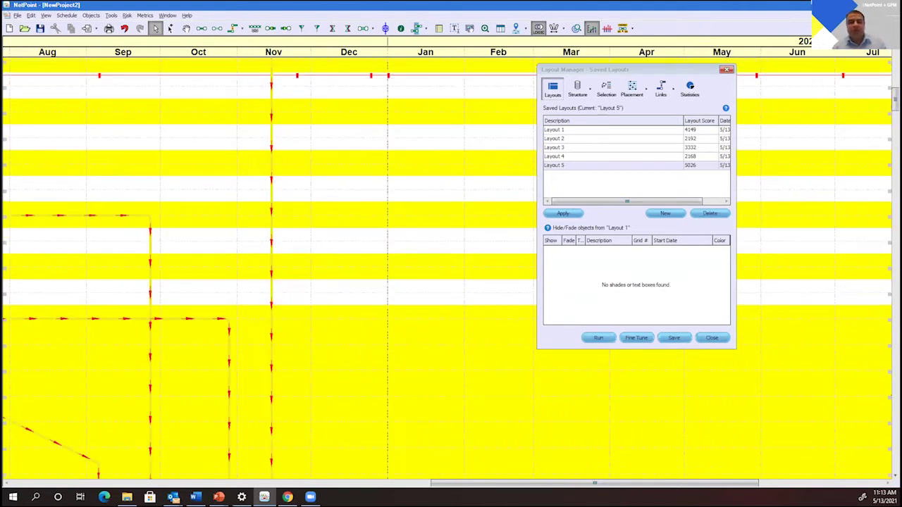
scroll(448, 267, down, 5)
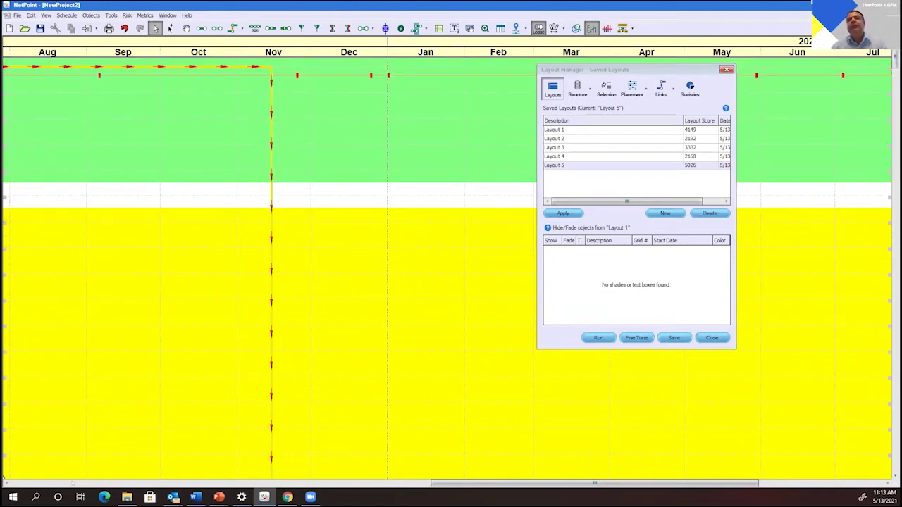
scroll(268, 268, left, 3)
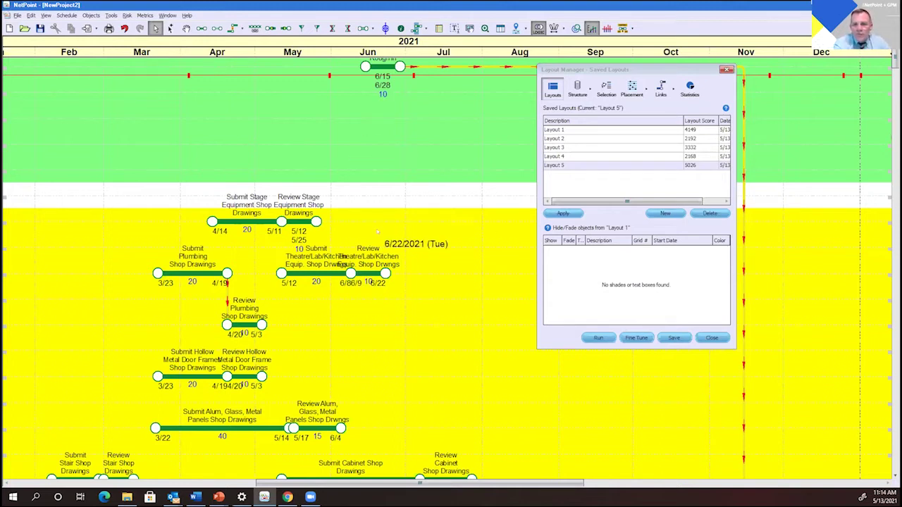
Apply the saved Layout 1 to the schedule and view it from the Project Milestones lane
click(557, 130)
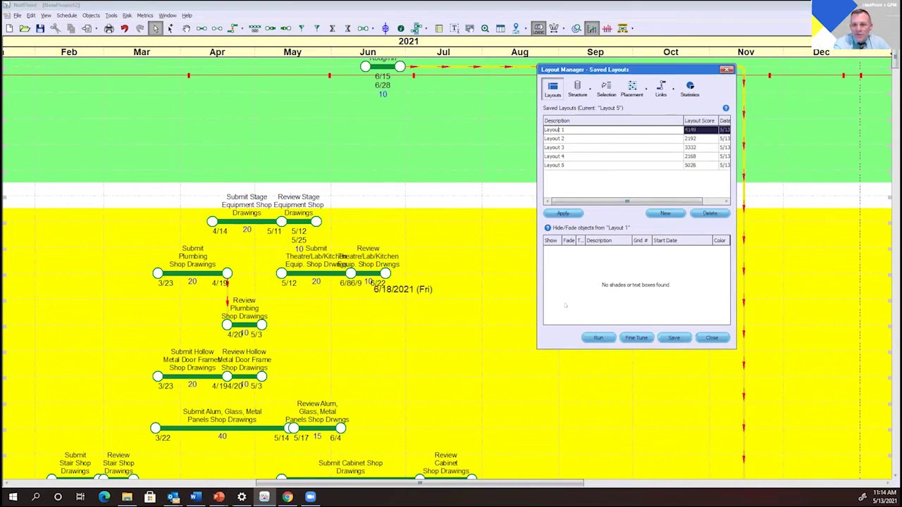
click(564, 213)
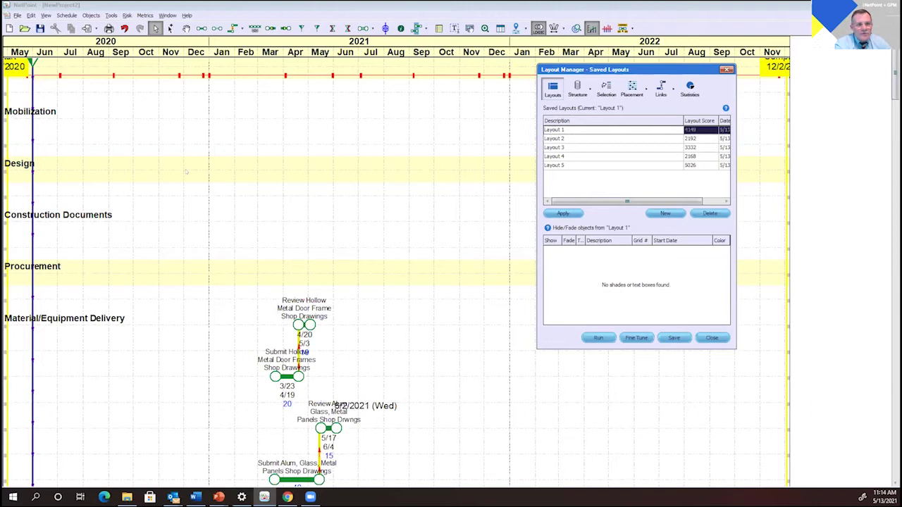
mouse_move(895, 72)
mouse_down()
mouse_move(895, 151)
mouse_move(890, 70)
mouse_up()
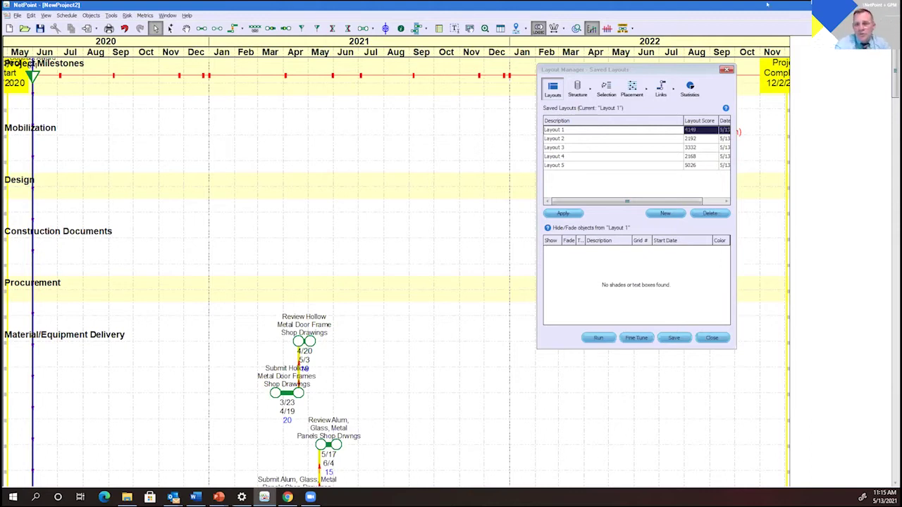
Apply the saved Layout 2 to the schedule
click(564, 139)
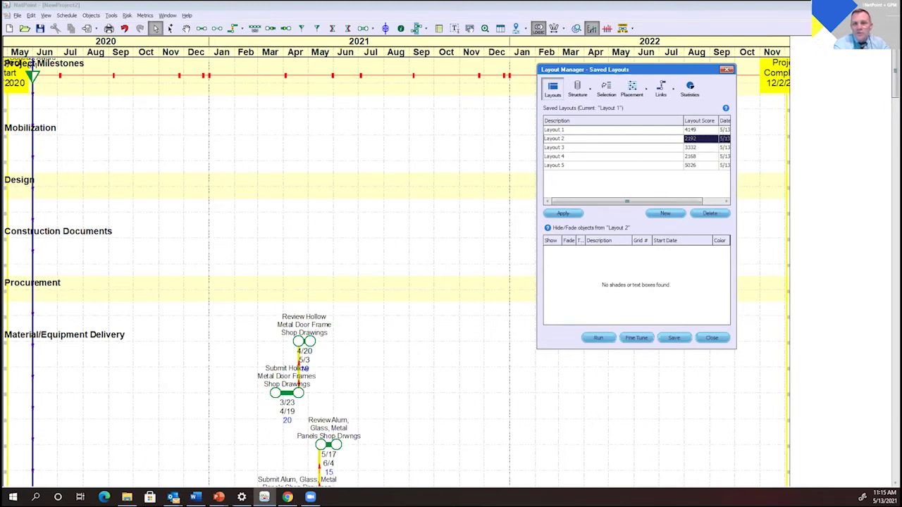
click(562, 213)
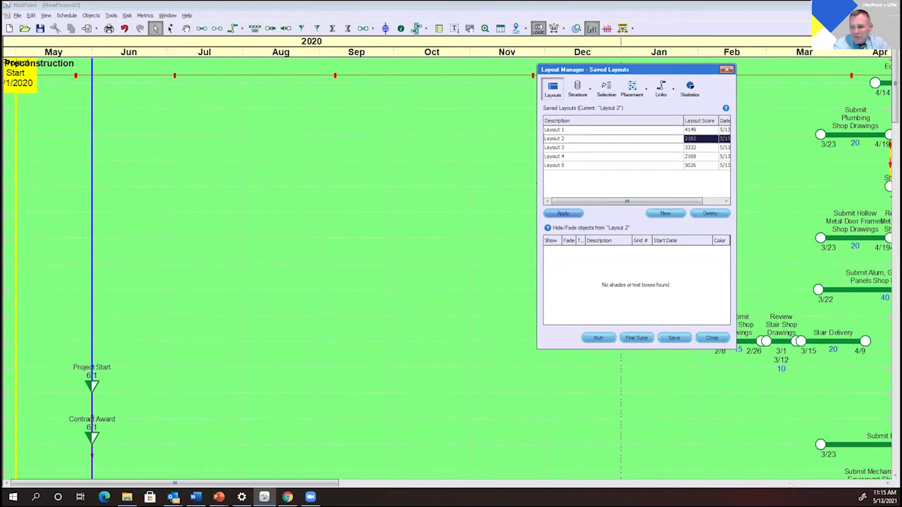
click(791, 485)
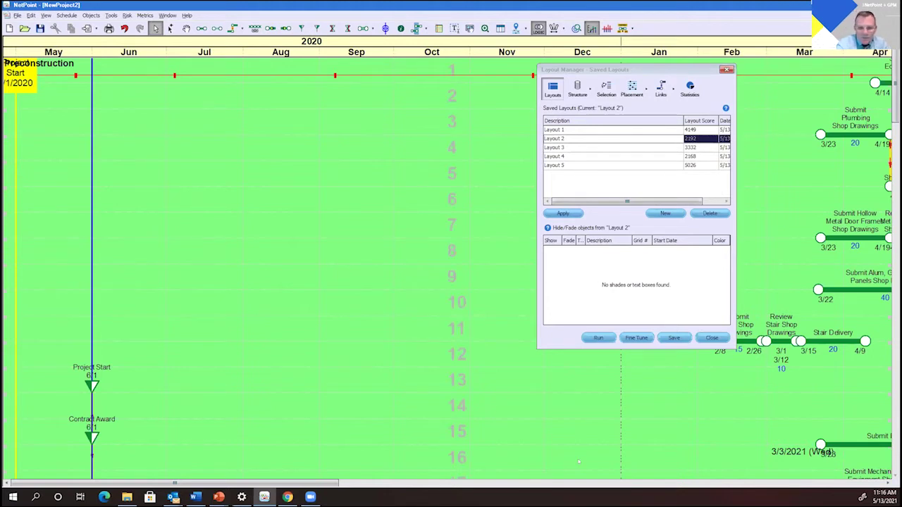
Rename the saved Layout 2 as Precon and apply it to the schedule
right_click(632, 485)
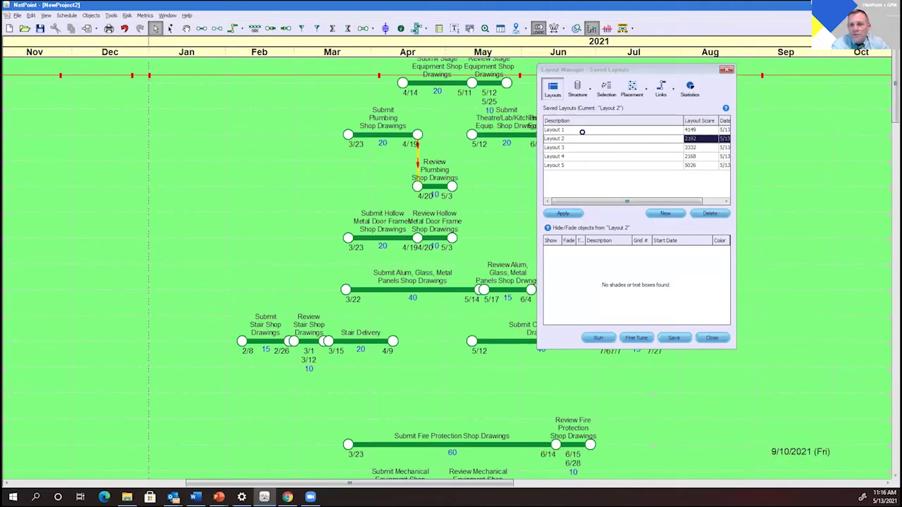
click(586, 138)
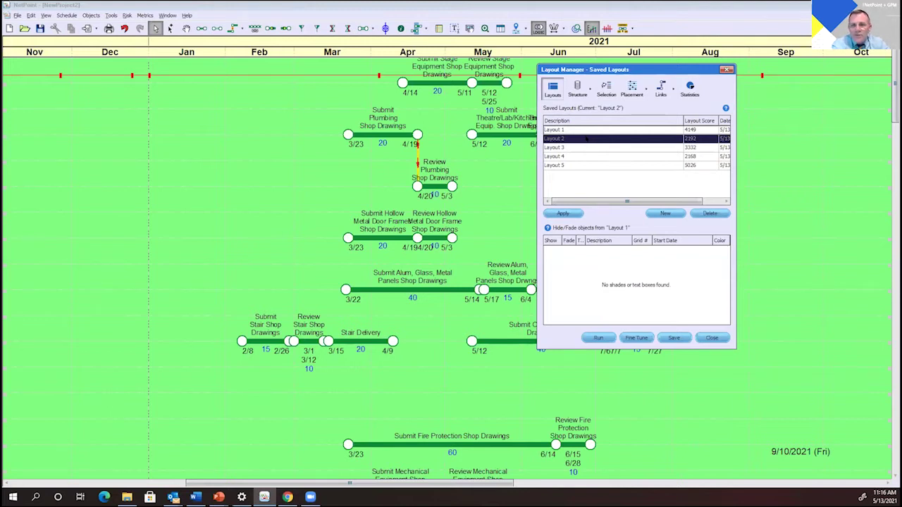
right_click(586, 139)
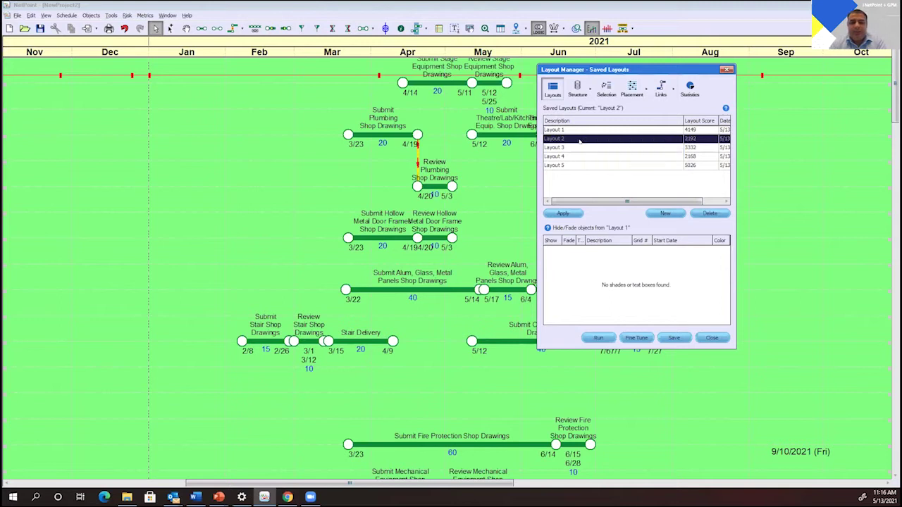
click(579, 141)
key(BackSpace)
key(BackSpace)
key(BackSpace)
key(BackSpace)
key(BackSpace)
key(BackSpace)
key(BackSpace)
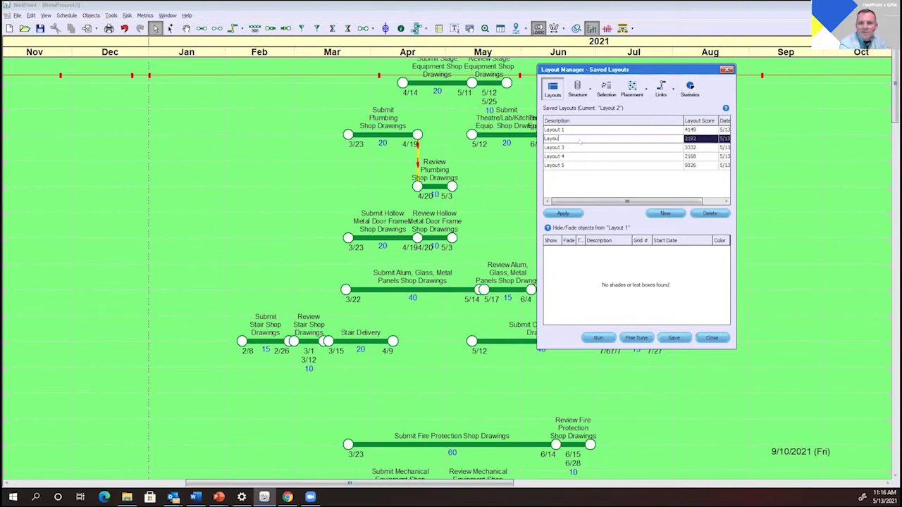
text(Precon)
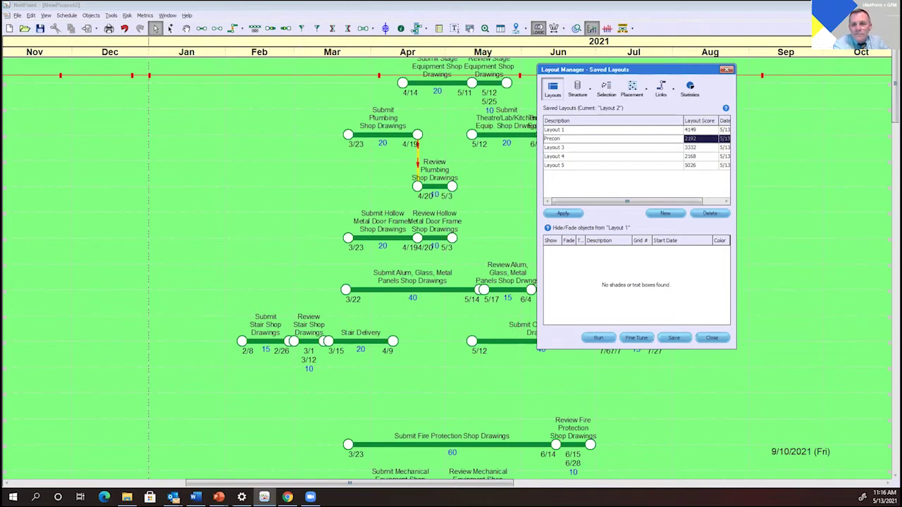
click(561, 212)
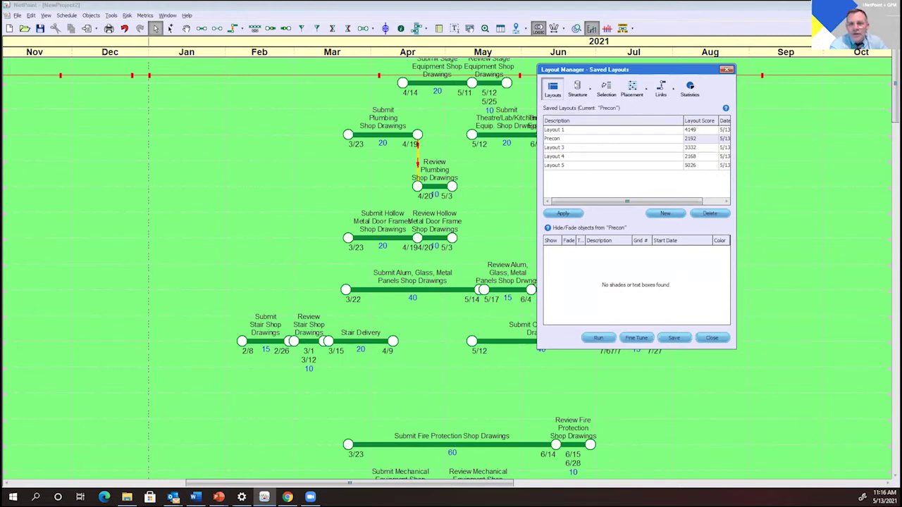
Review the display options for the WBS Level 2 lanes and the lane properties of the Preconstruction lane
click(577, 88)
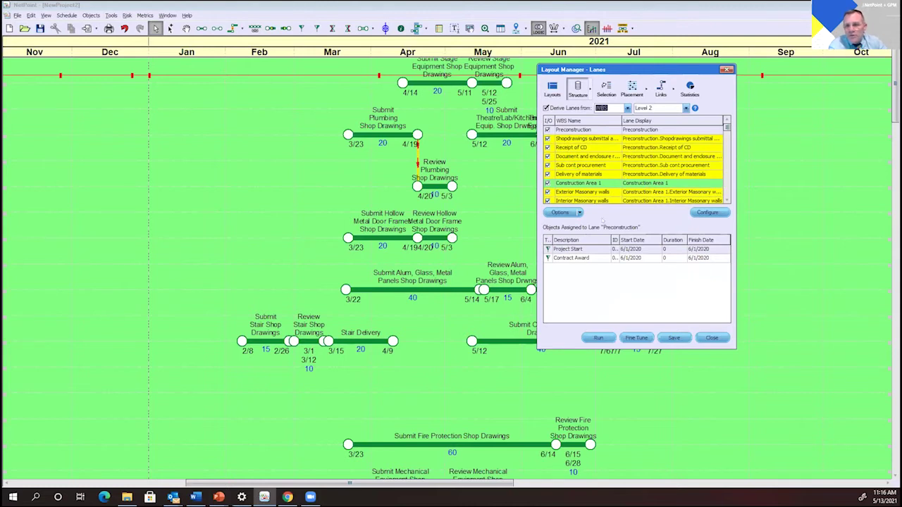
click(580, 213)
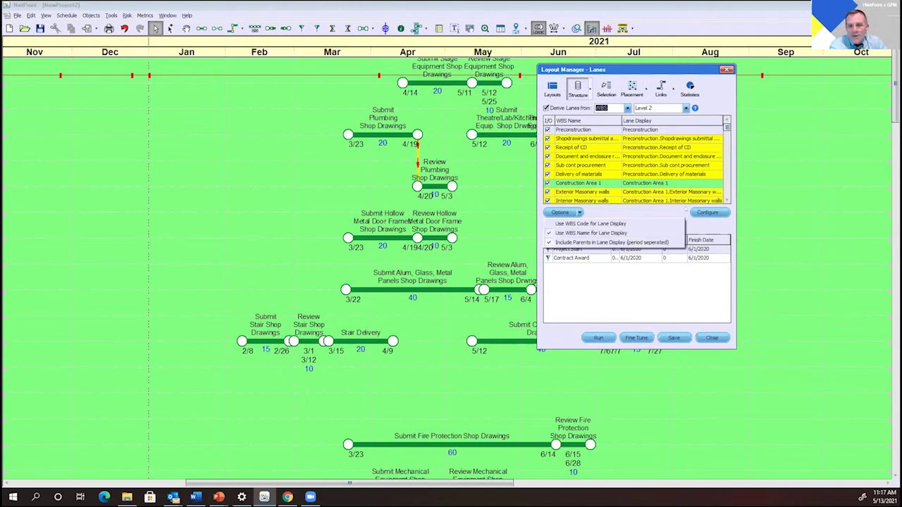
click(707, 211)
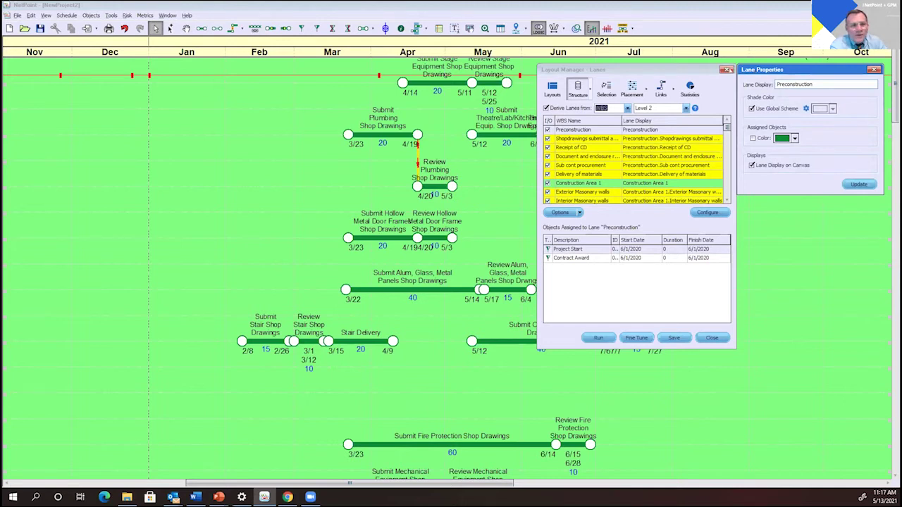
drag(755, 68, 190, 111)
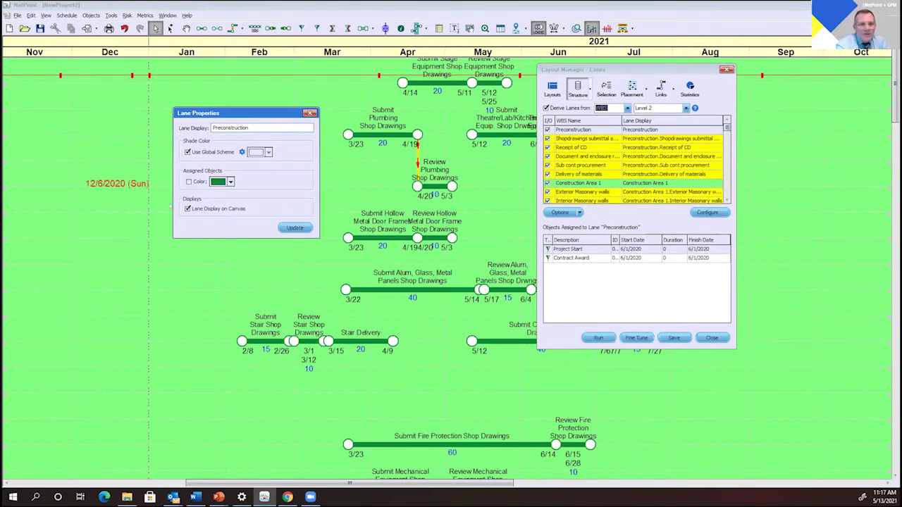
click(310, 113)
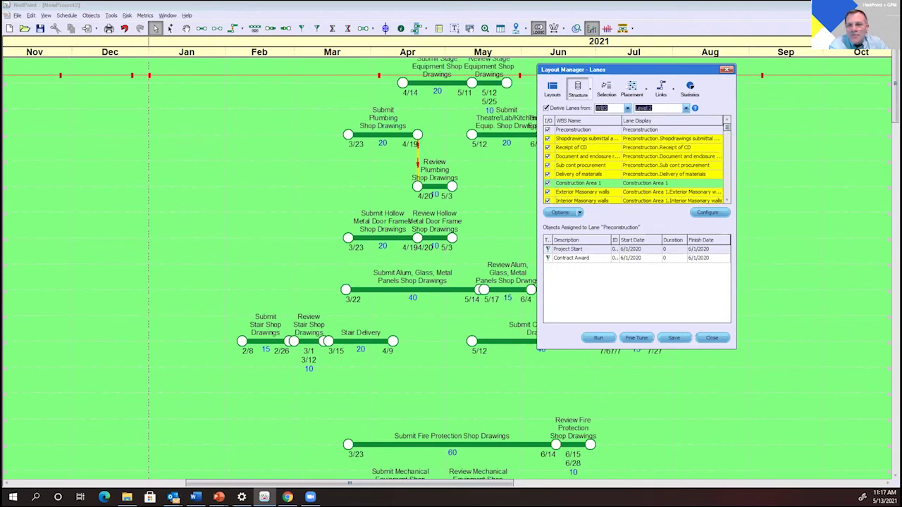
Review the start grid and layout spacing choices in the layout's placement rules
click(632, 87)
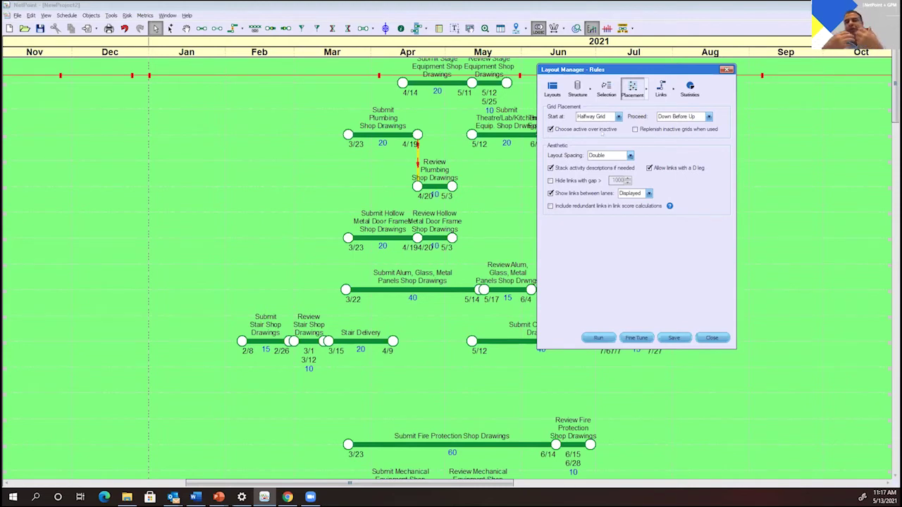
click(599, 116)
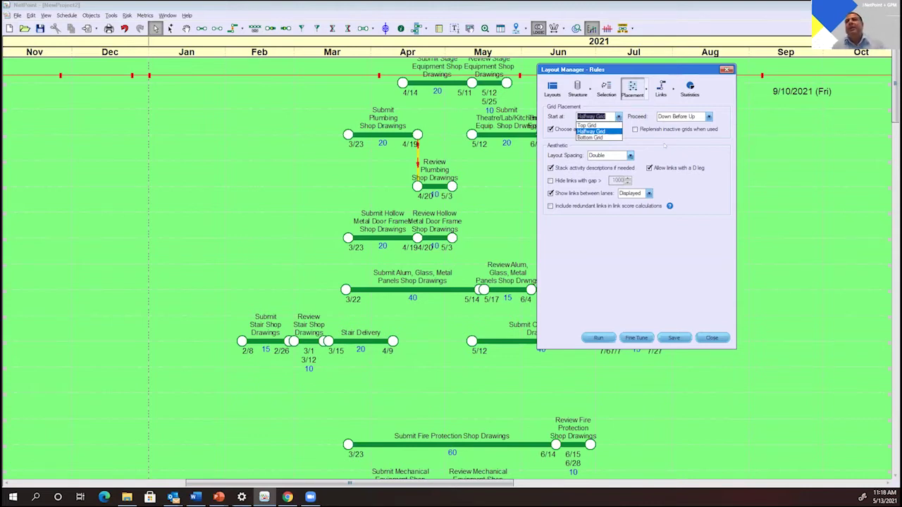
click(665, 146)
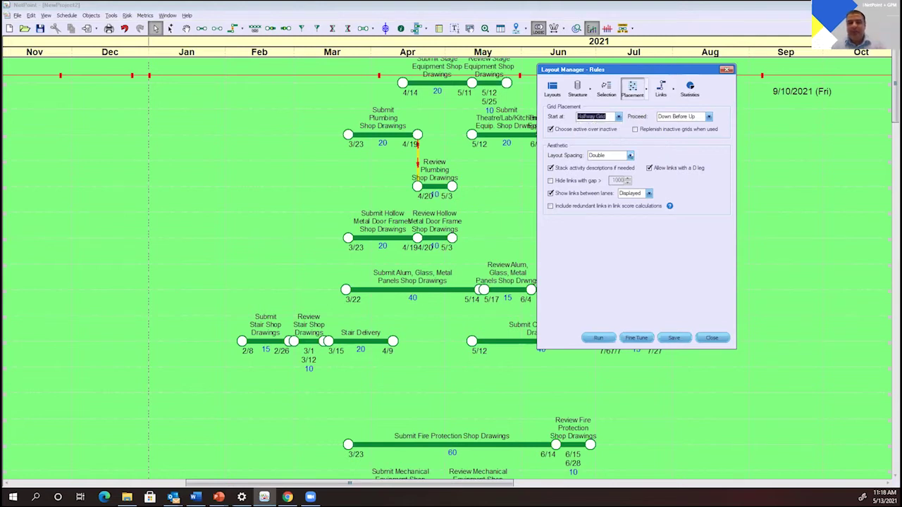
click(630, 155)
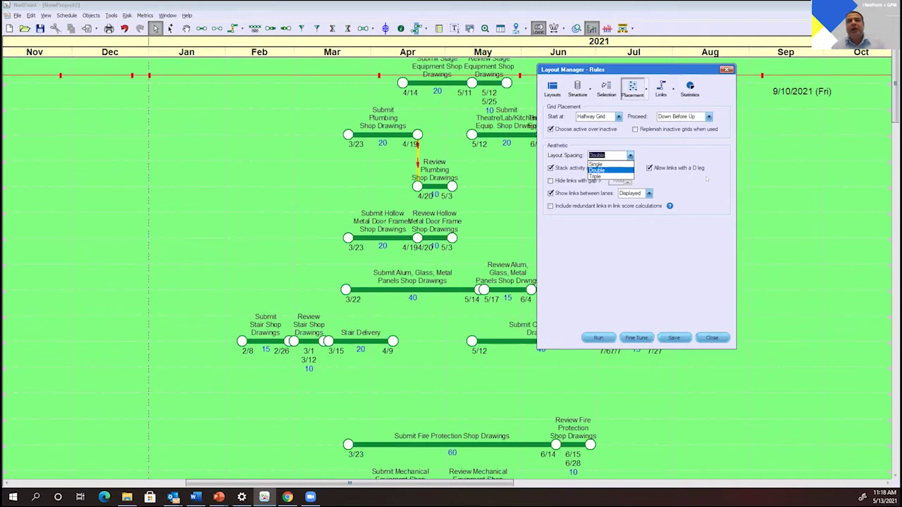
click(707, 179)
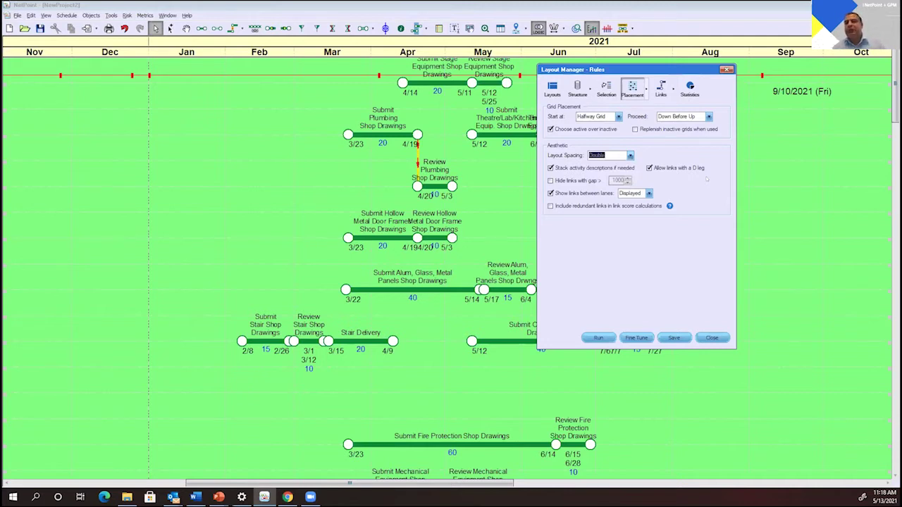
Review the rules for hiding links by gap, showing links between lanes and including redundant links in score calculations
click(550, 180)
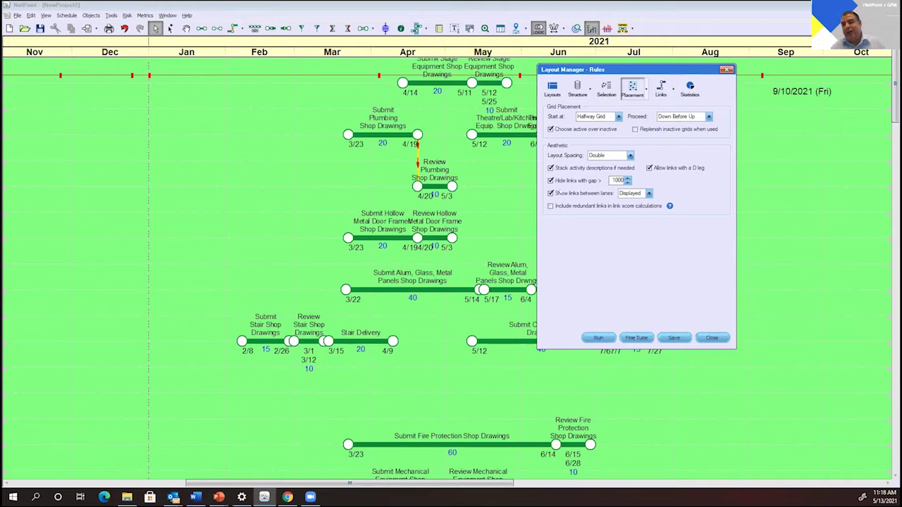
click(550, 180)
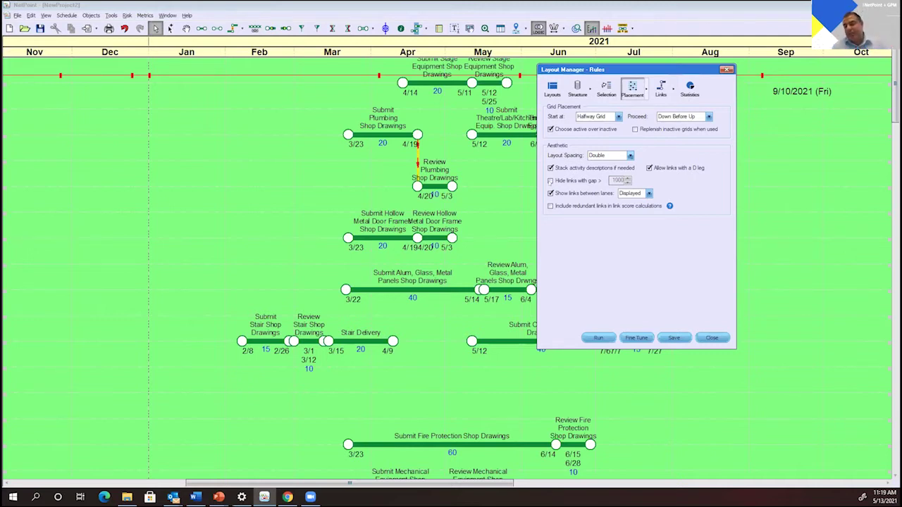
click(648, 194)
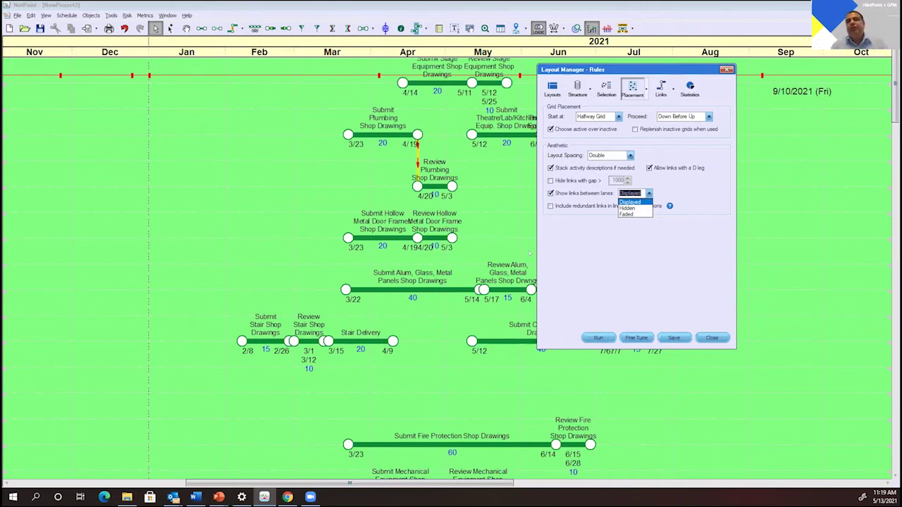
click(529, 253)
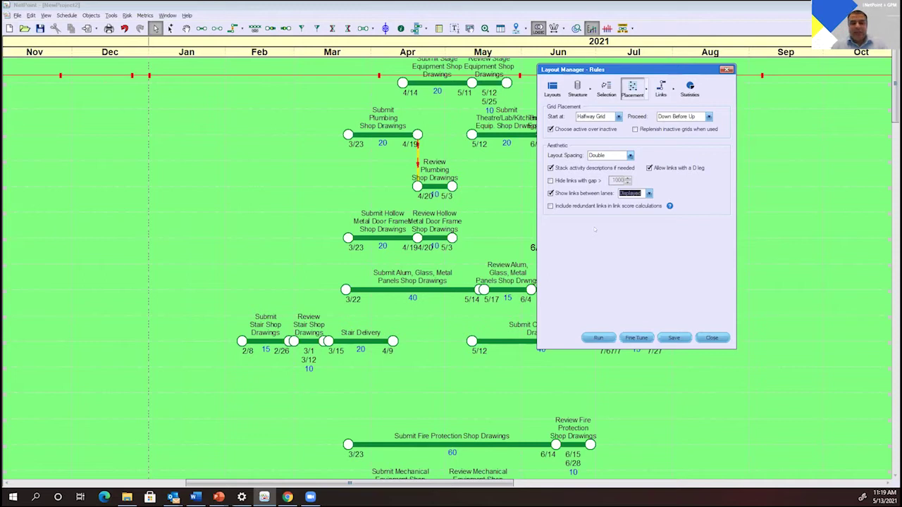
mouse_move(670, 206)
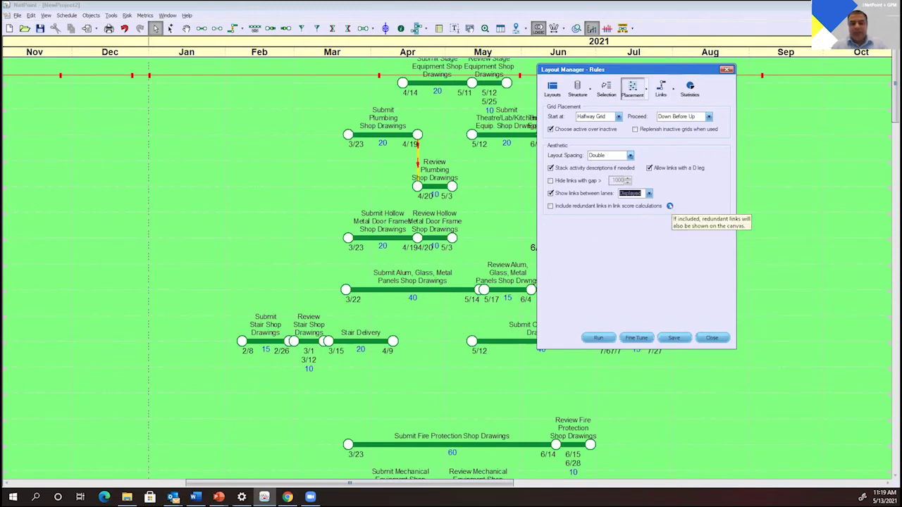
Mark all redundant links as hidden and permanently delete the one from the 1st Flr-Drywall activity at 11/15/2021
click(657, 86)
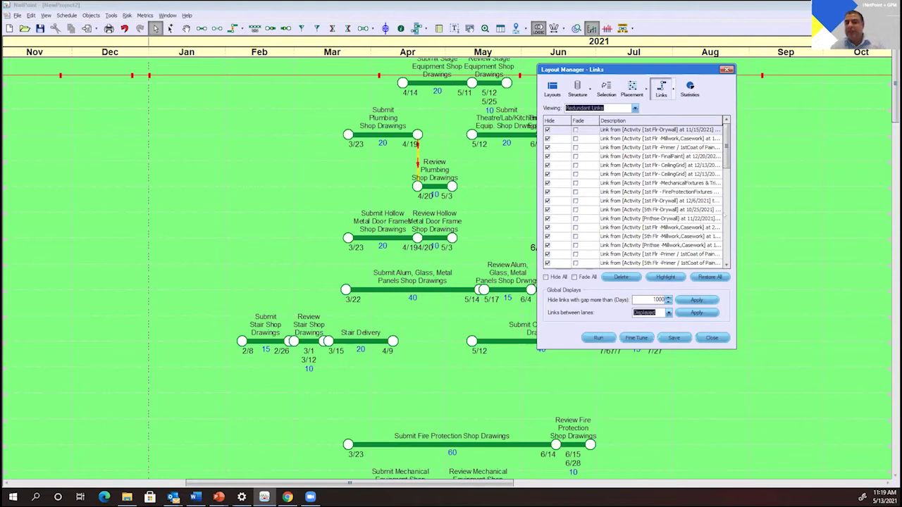
scroll(635, 196, down, 5)
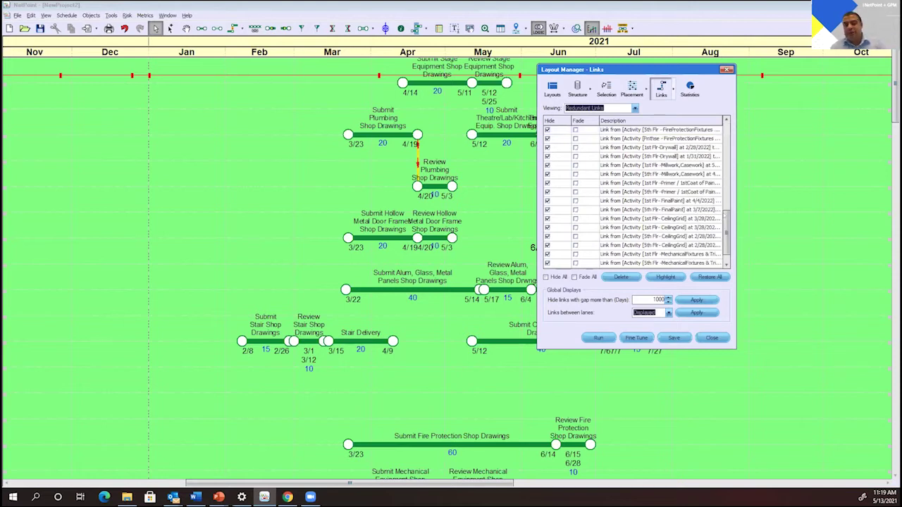
drag(726, 233, 725, 241)
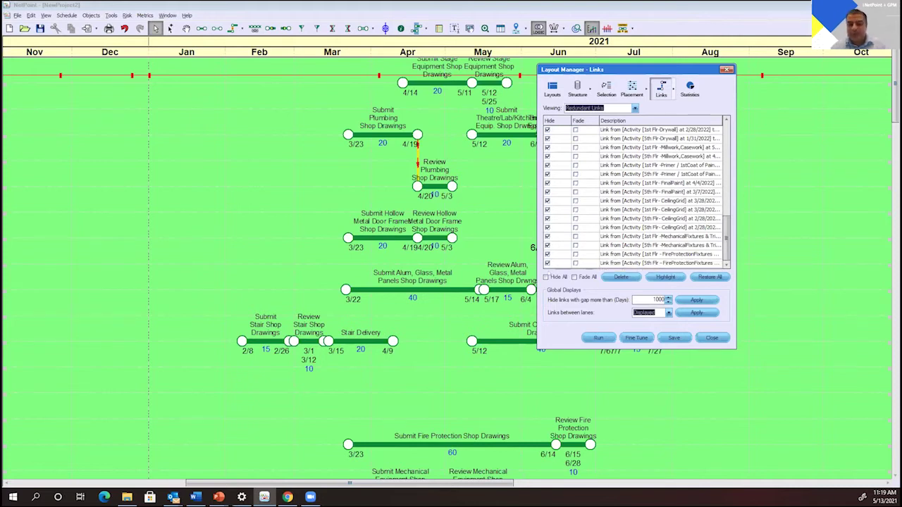
click(545, 277)
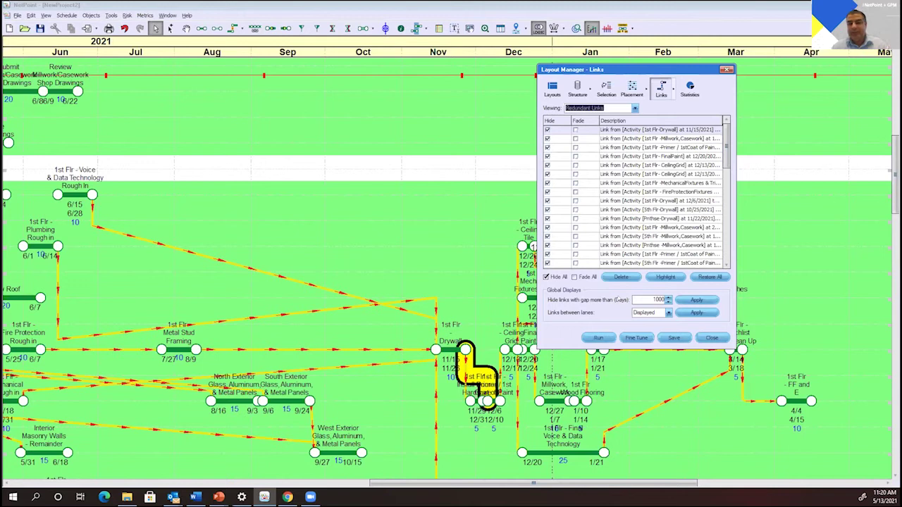
click(620, 277)
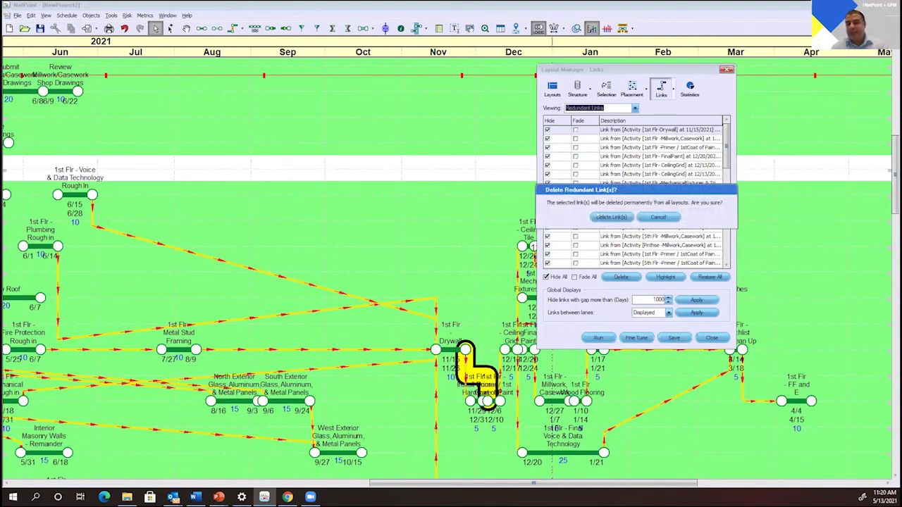
click(601, 217)
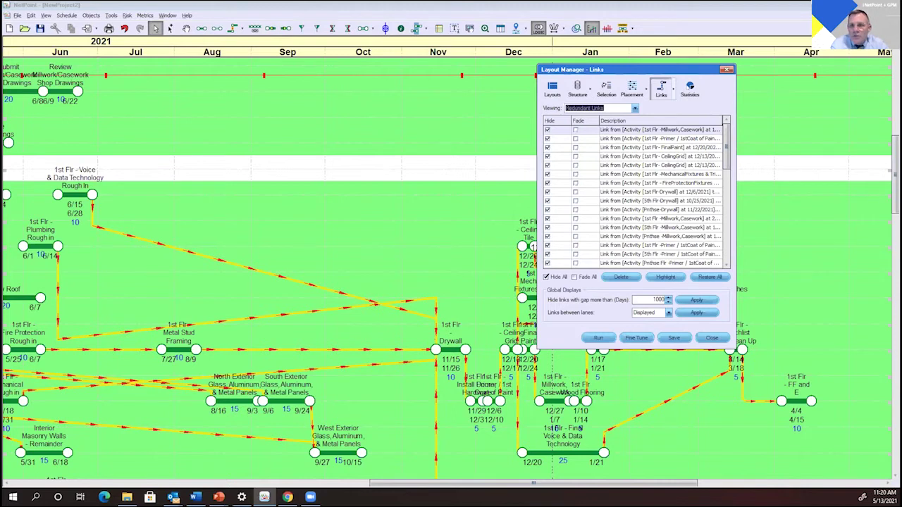
Review the real-time layout statistics and the link scoring penalties, and close the Layout Manager
click(690, 89)
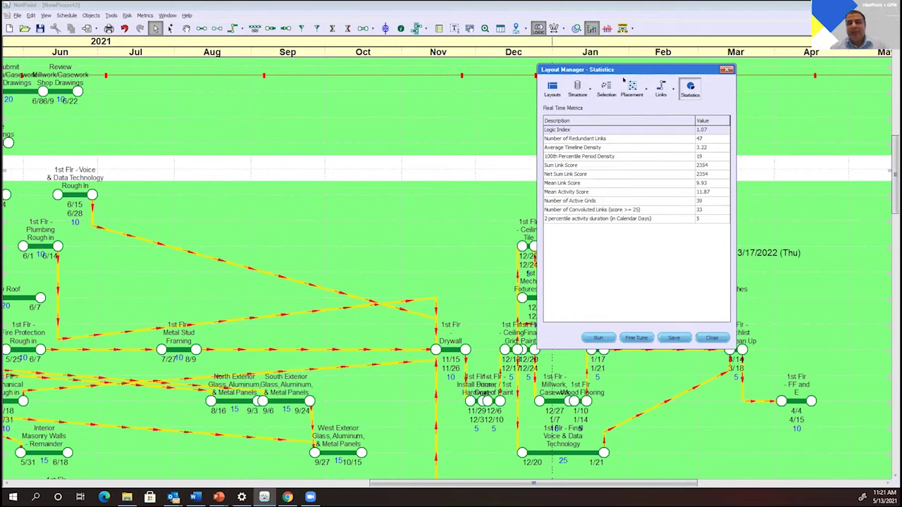
click(652, 84)
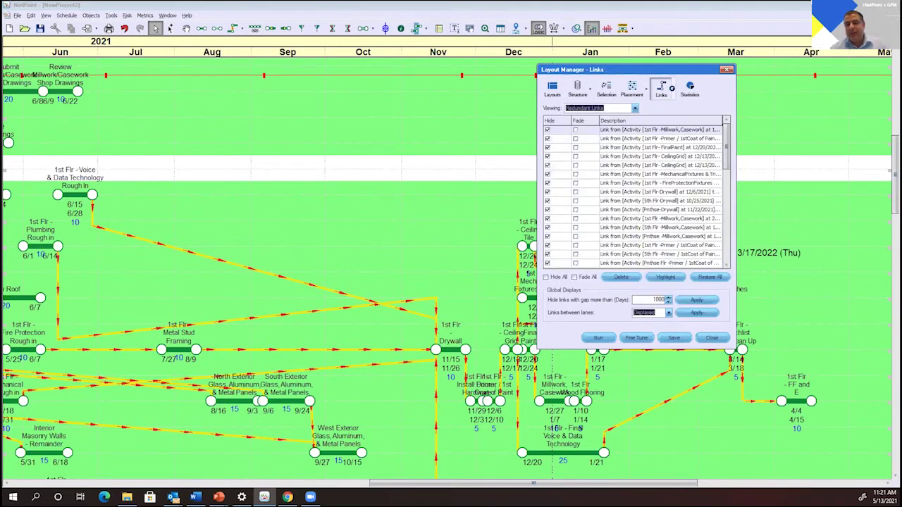
click(669, 85)
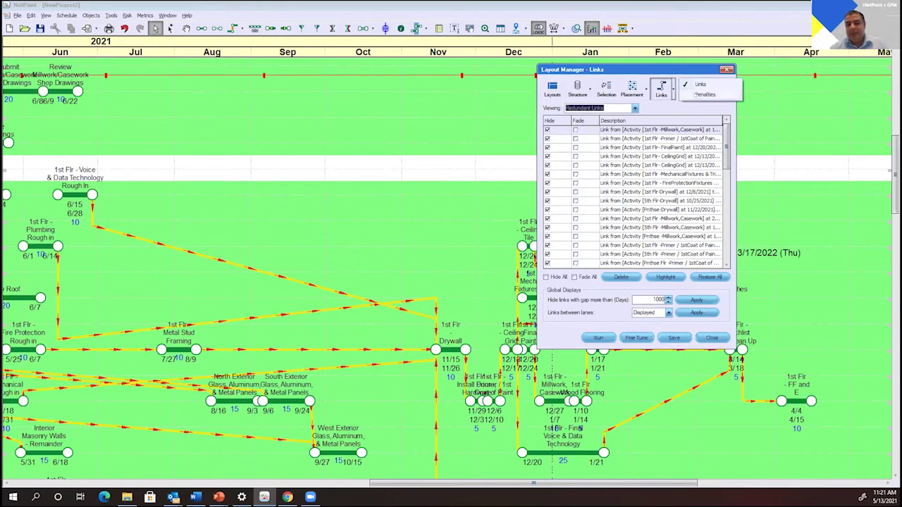
click(705, 95)
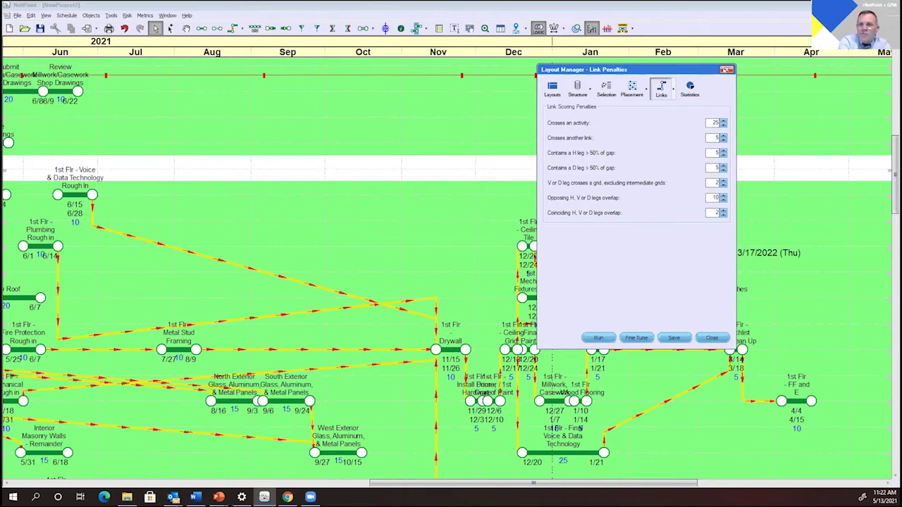
click(726, 70)
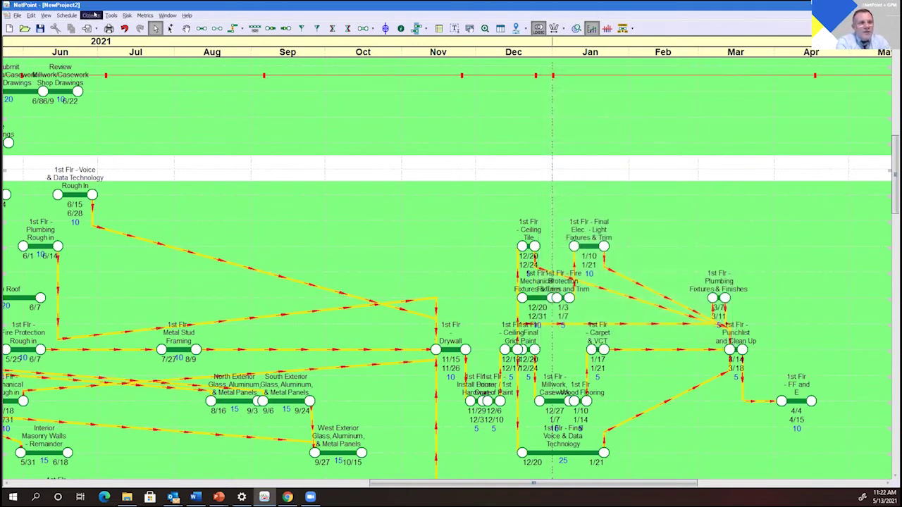
Switch to the NewProject1 schedule and stretch its timescale so the months are wider
click(165, 16)
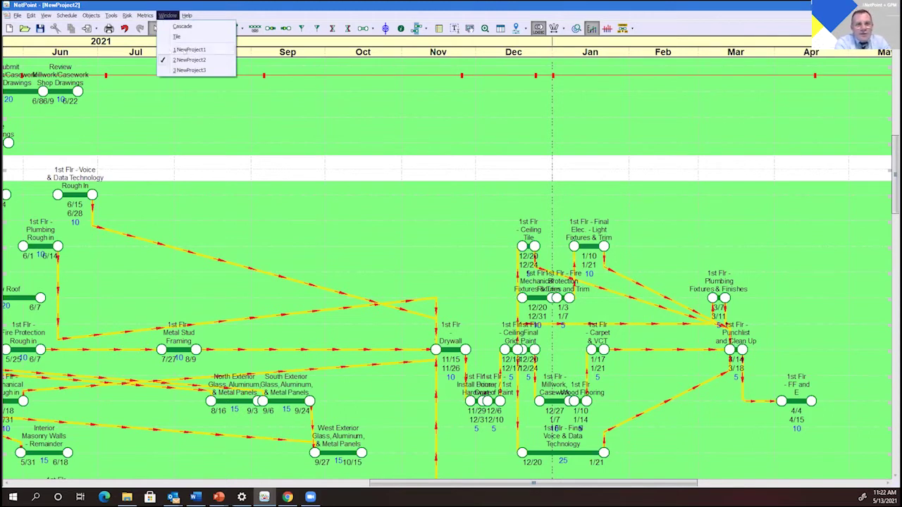
click(189, 49)
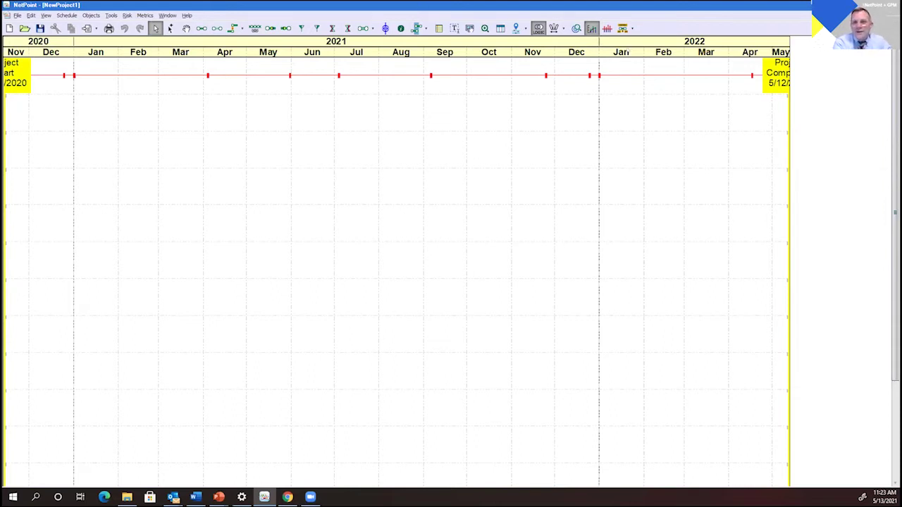
right_click(657, 50)
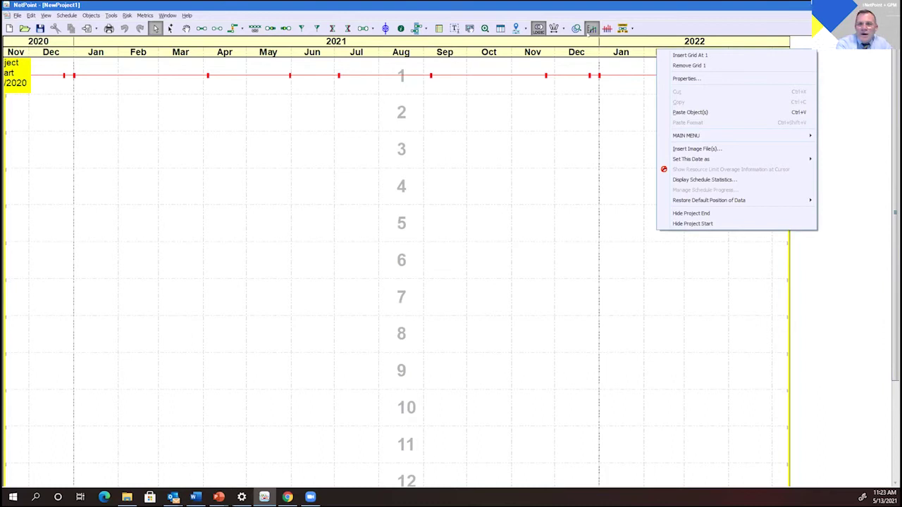
click(587, 44)
drag(599, 41, 672, 39)
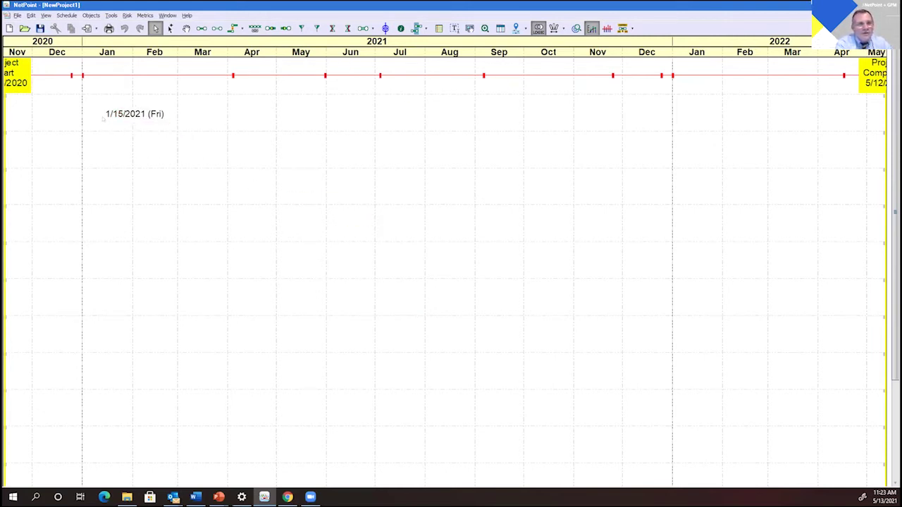
Draw an activity from about 2/1/2021 to 4/2/2021 and describe it as "Rough in C"
click(202, 29)
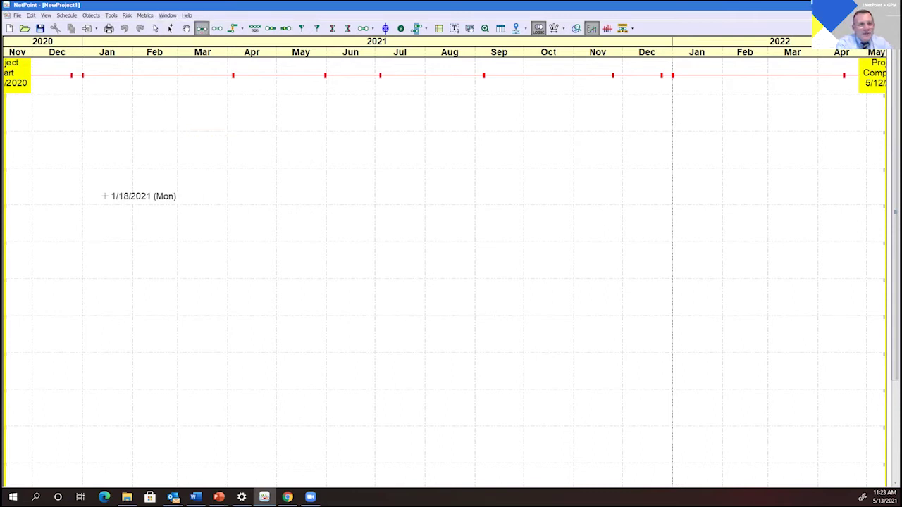
drag(130, 189, 231, 189)
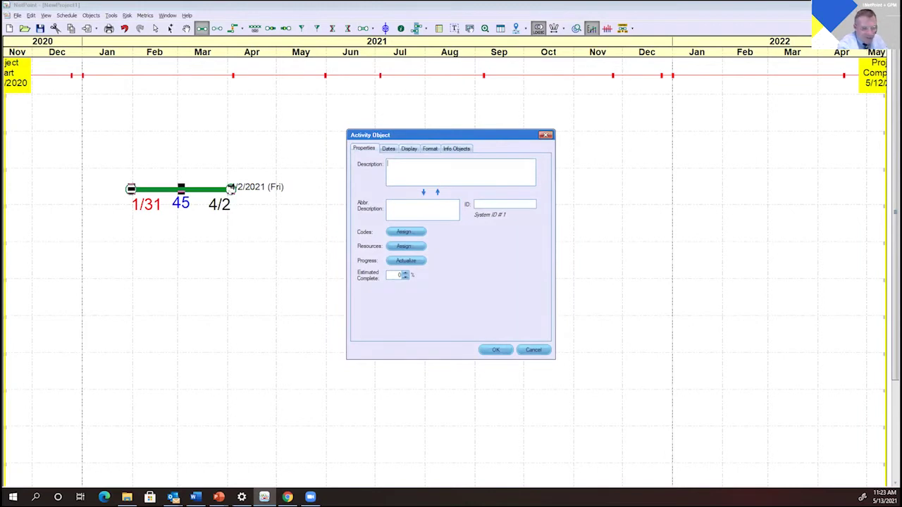
text(Rough in C)
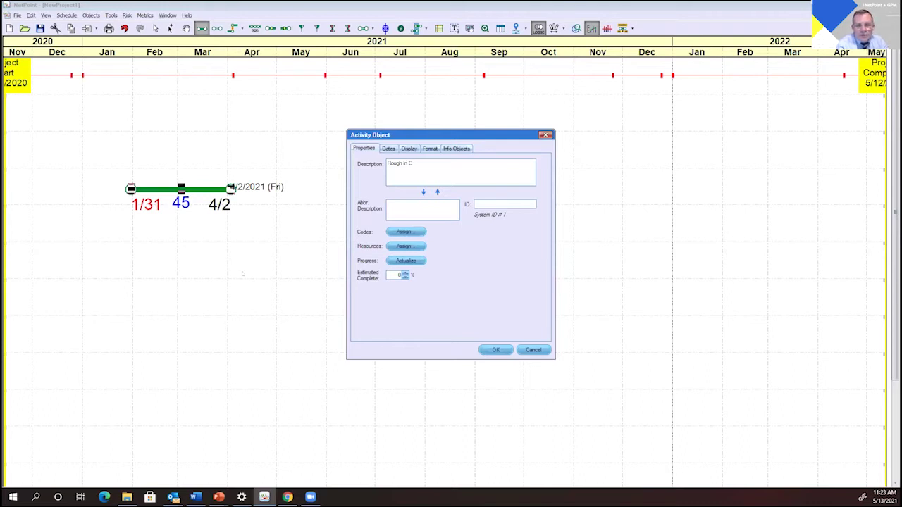
click(496, 350)
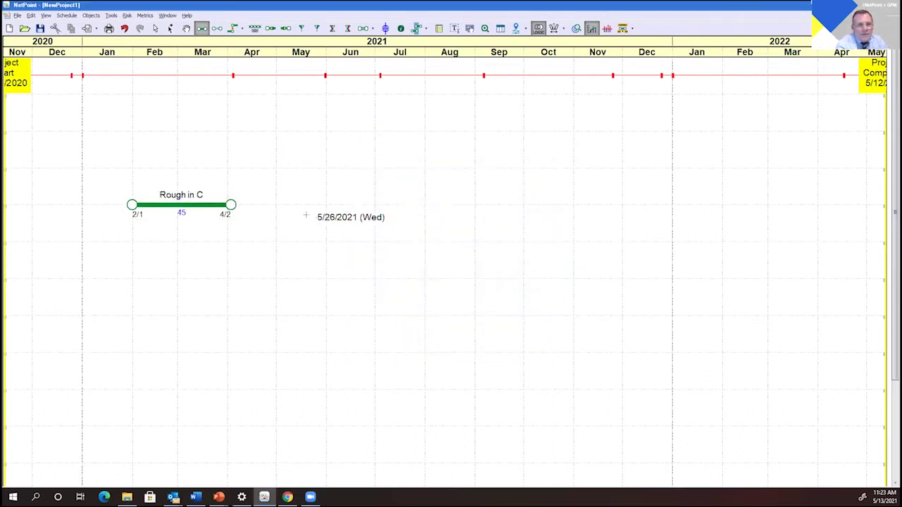
Draw an Electric activity from about 4/12 to 6/10 and a Plumbing activity from about 6/23 to 8/13 on the Rough in C row
drag(237, 203, 336, 196)
text(Electric)
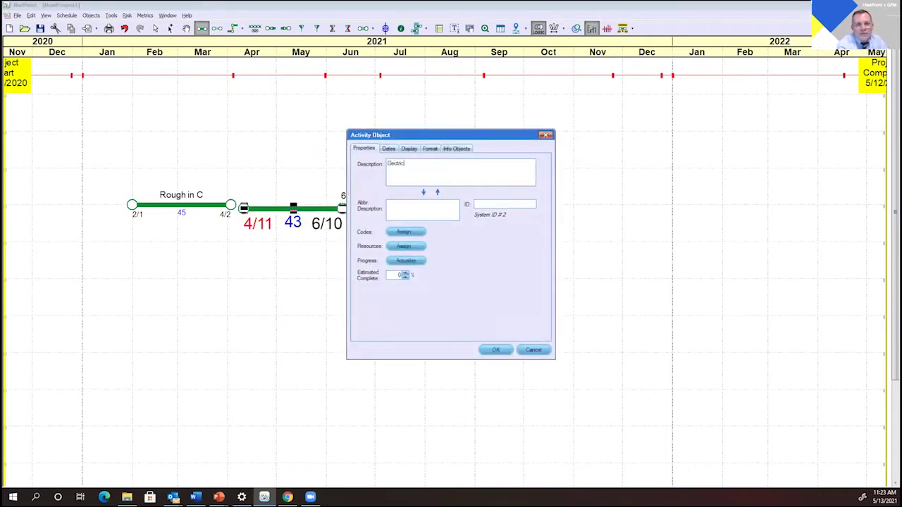
click(496, 350)
drag(356, 204, 447, 205)
text(Plumbing)
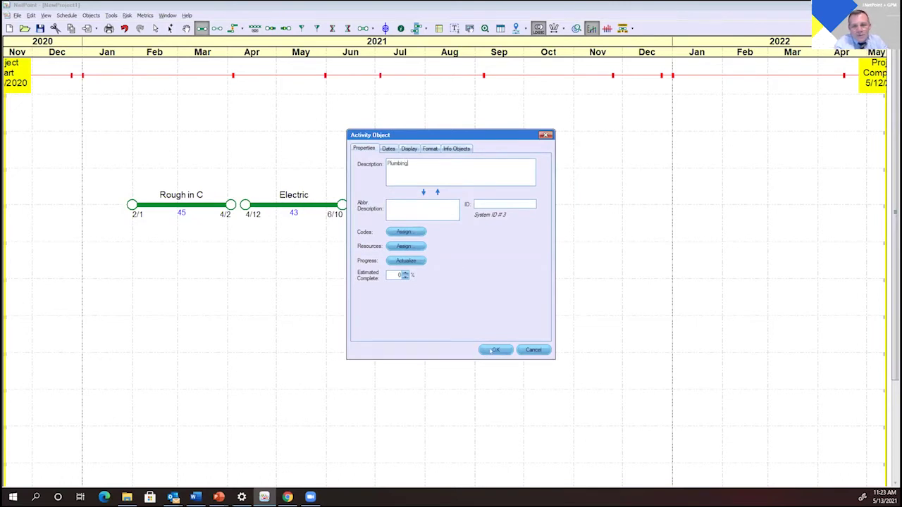
click(493, 349)
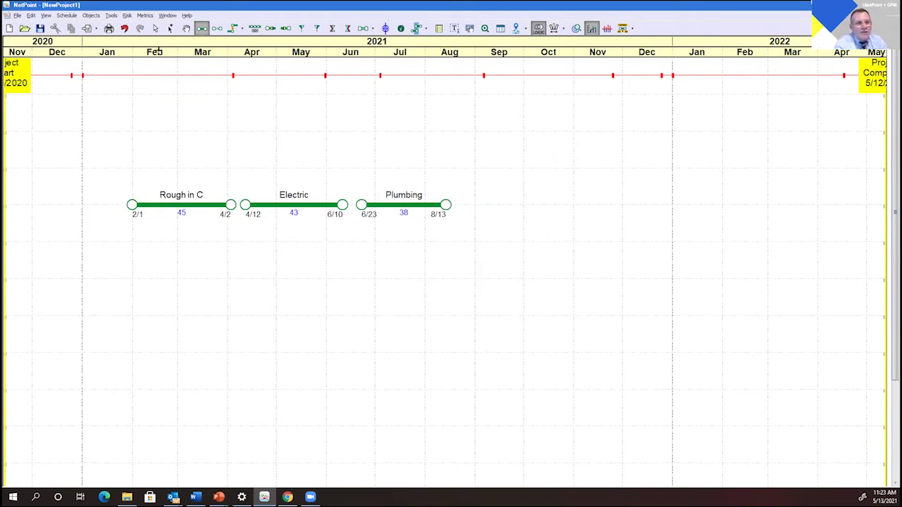
Select the Rough in C, Electric and Plumbing activities and link them together in sequence
click(156, 29)
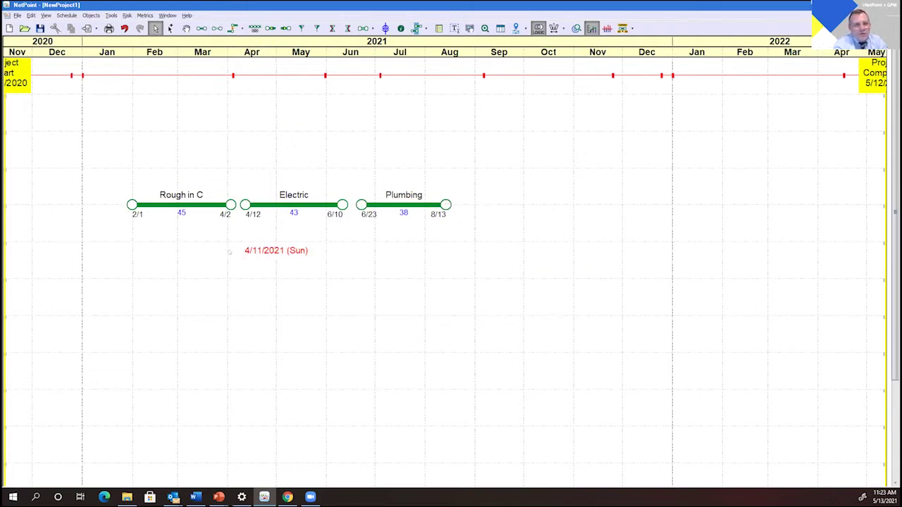
drag(165, 147, 514, 315)
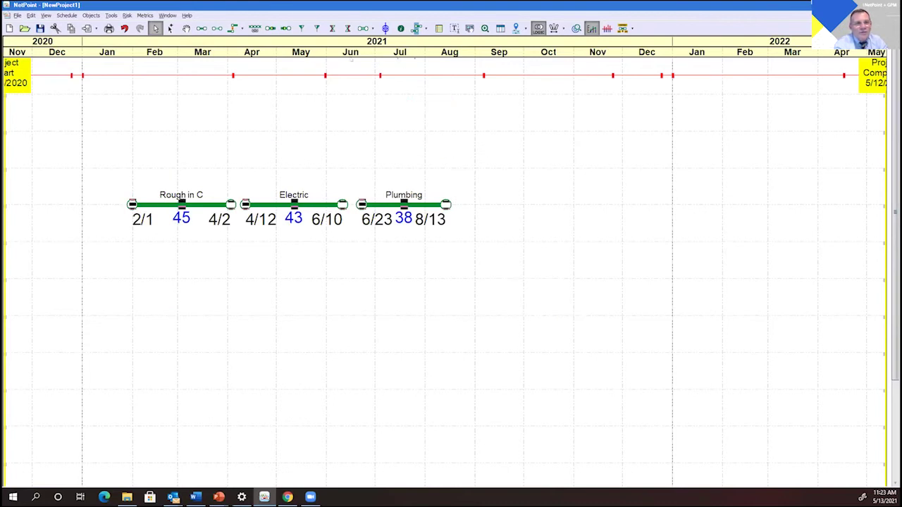
click(254, 28)
click(530, 206)
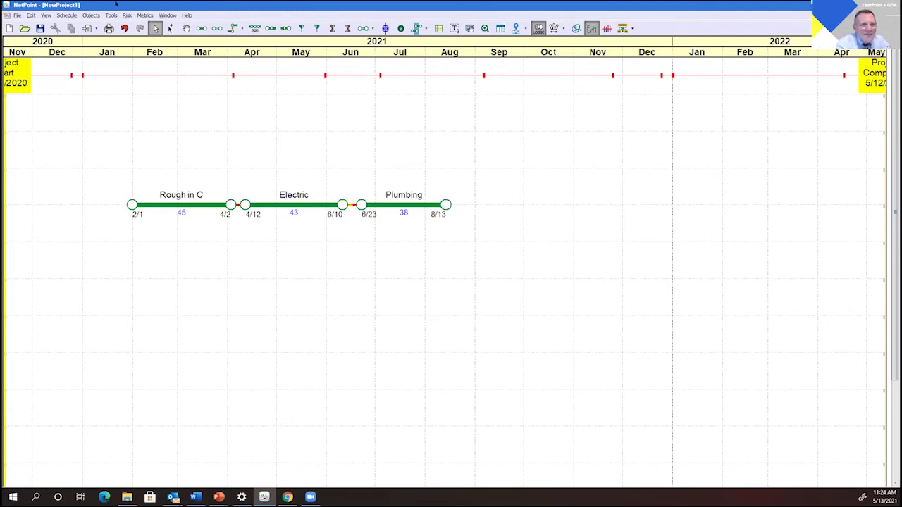
Add a project resource named Elect with category Professional, cost per unit 1.00 and black (0, 0, 0) as its color
click(110, 14)
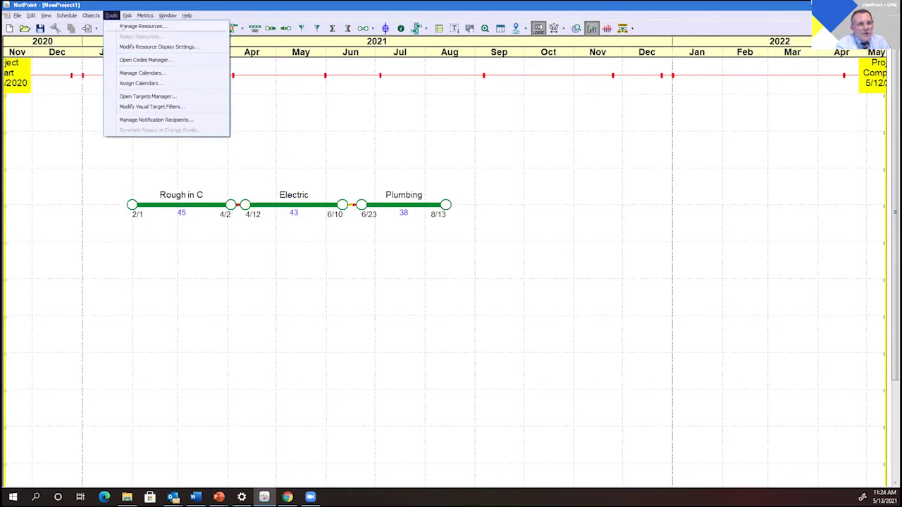
click(123, 26)
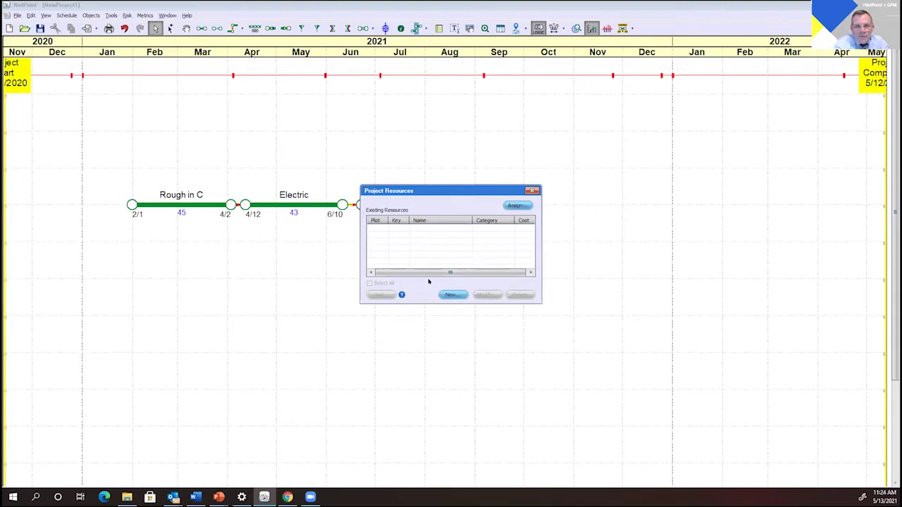
click(452, 295)
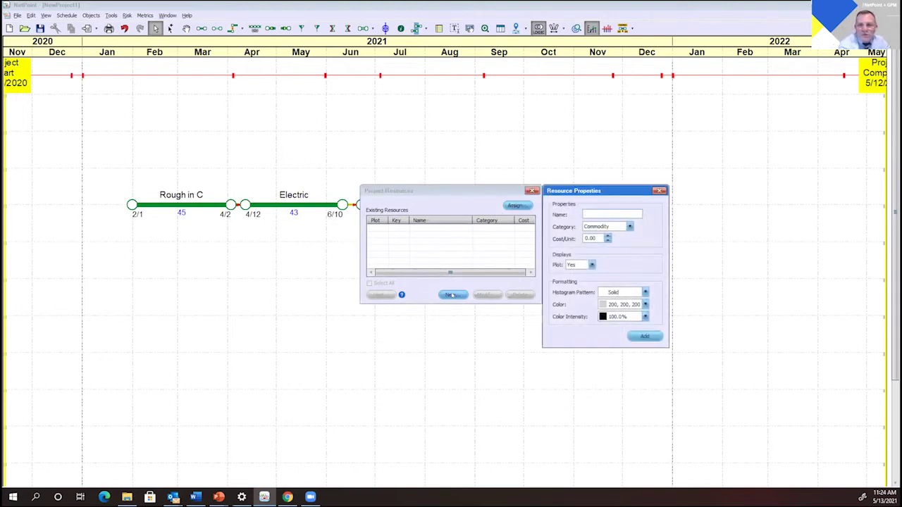
text(Elect)
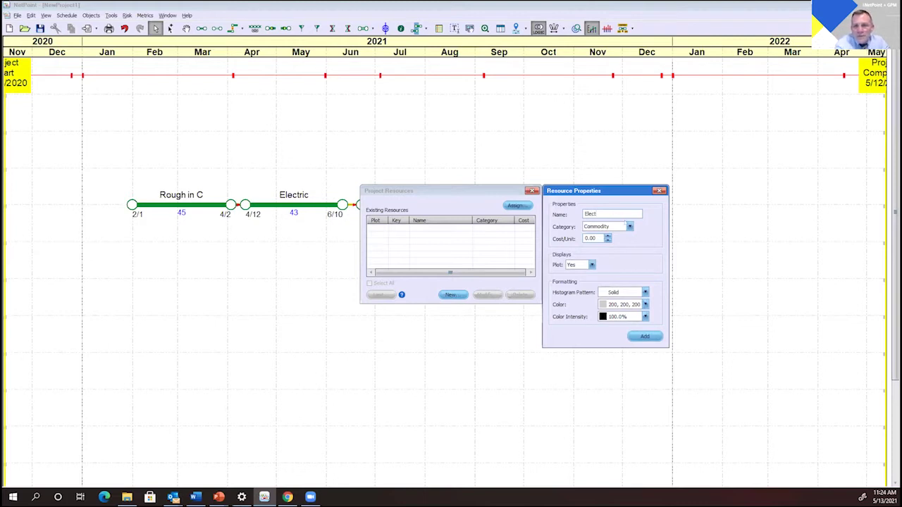
click(629, 227)
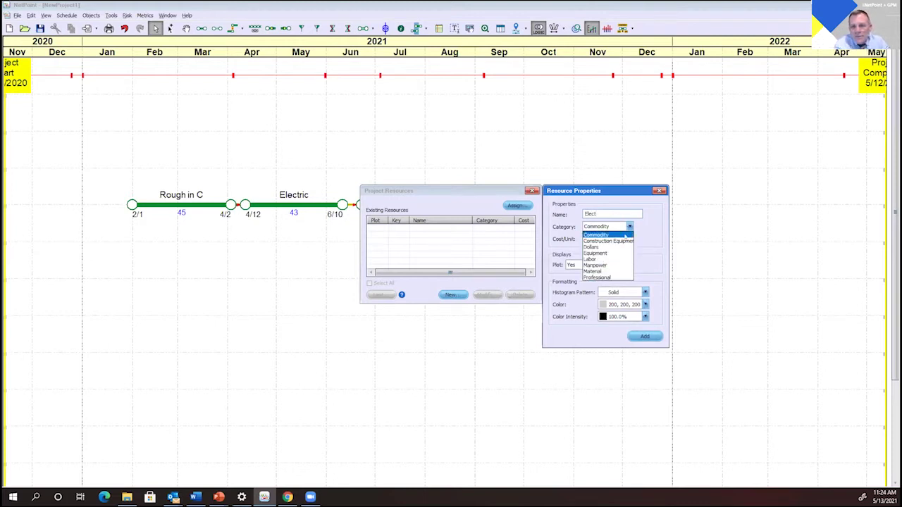
click(608, 277)
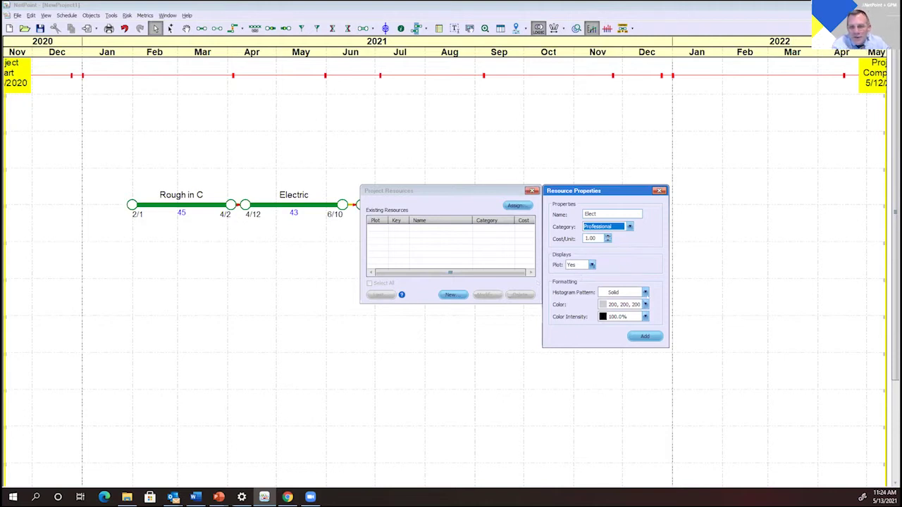
click(646, 305)
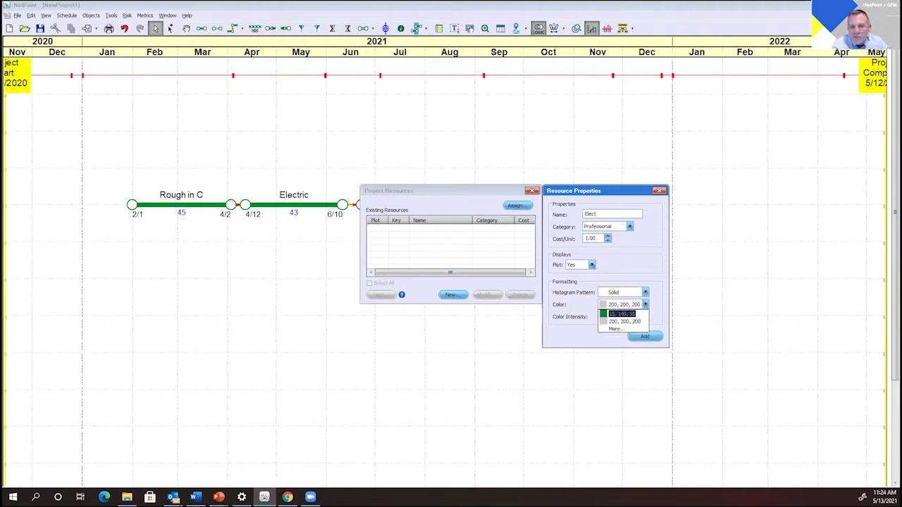
click(618, 329)
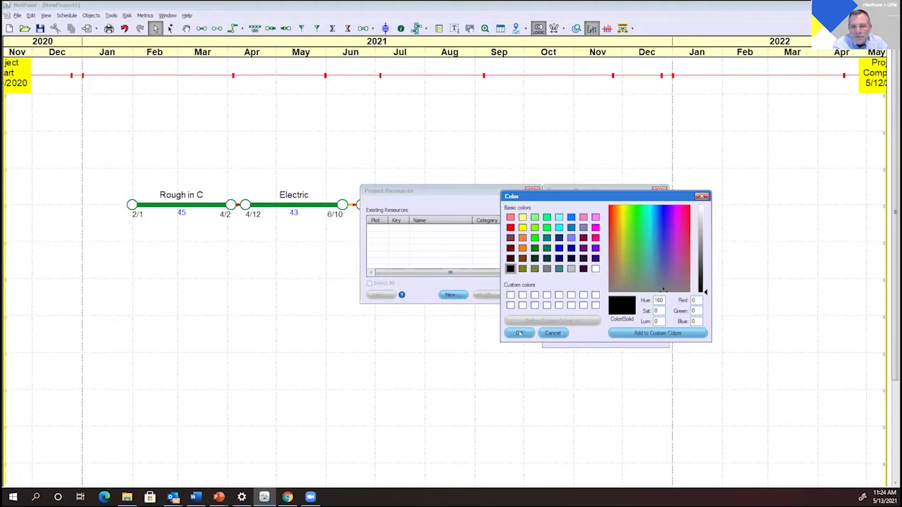
click(519, 334)
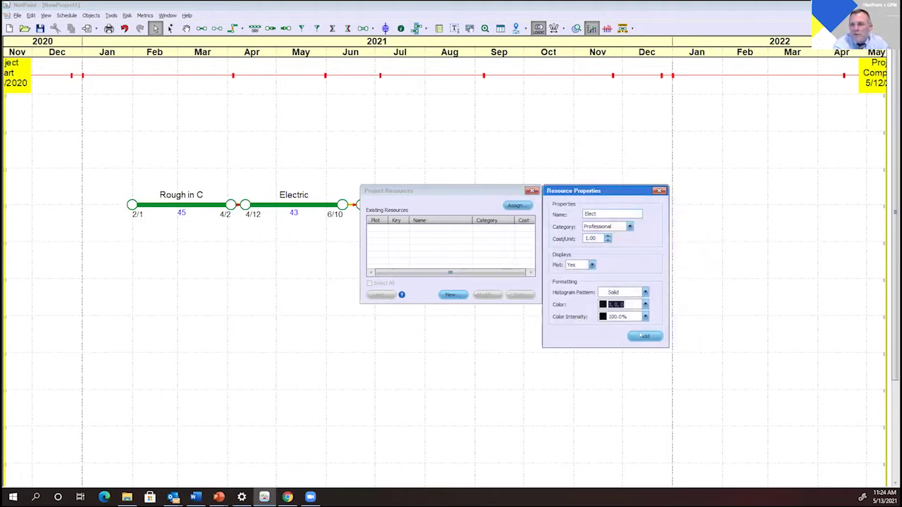
click(643, 336)
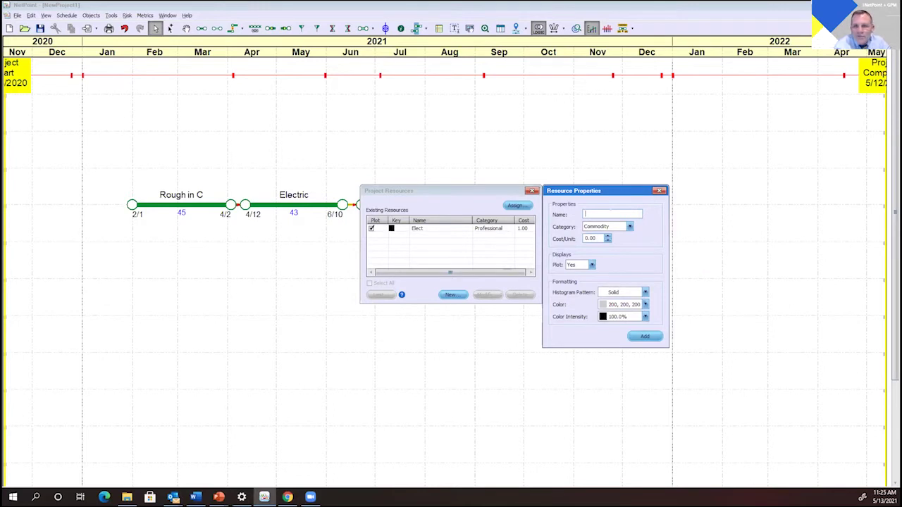
Add a resource named Plumb with category Professional, cost per unit 1.00 and light cyan (128, 255, 255) as its color
text(Plumb)
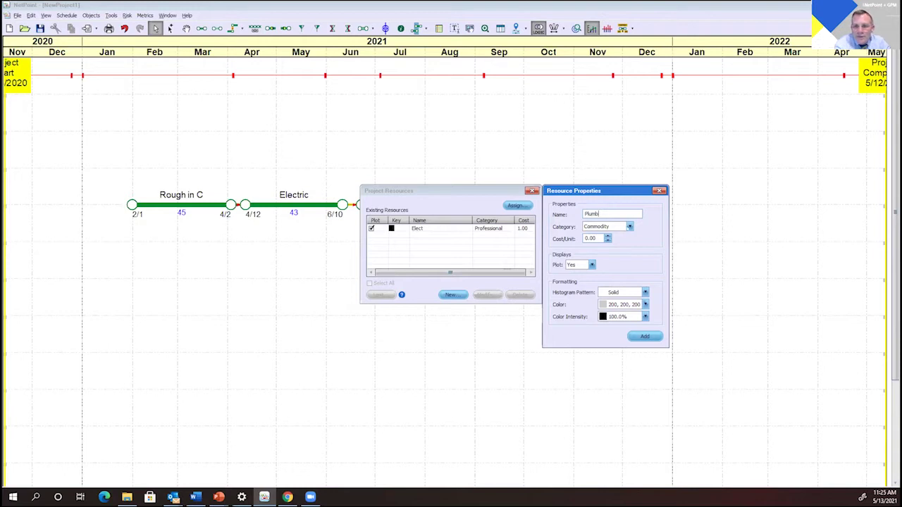
click(629, 226)
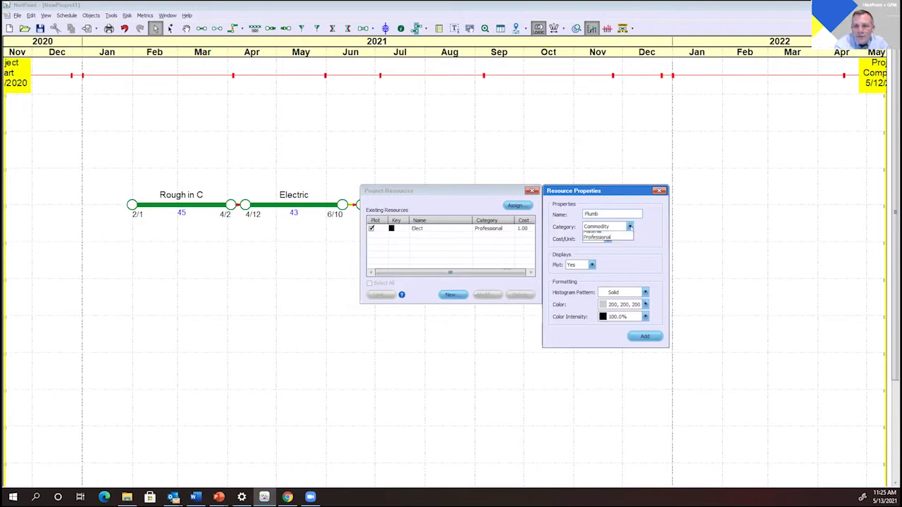
click(606, 279)
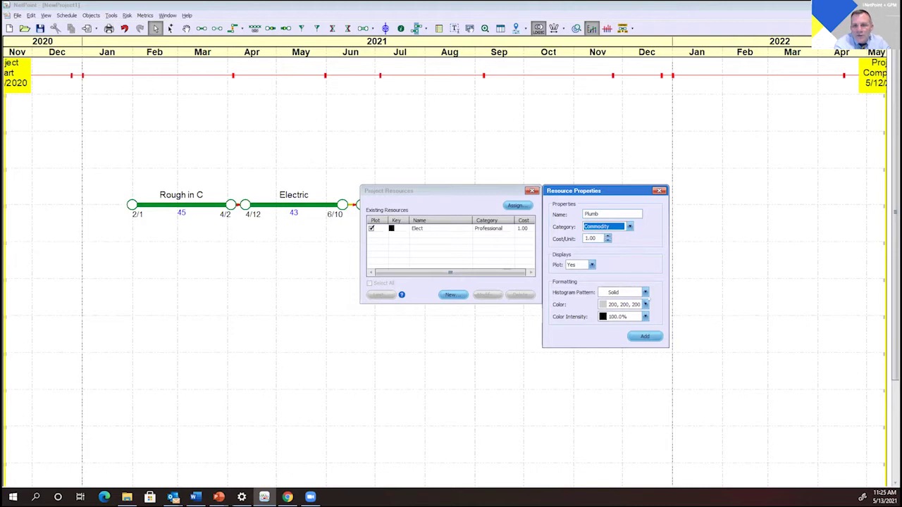
click(645, 305)
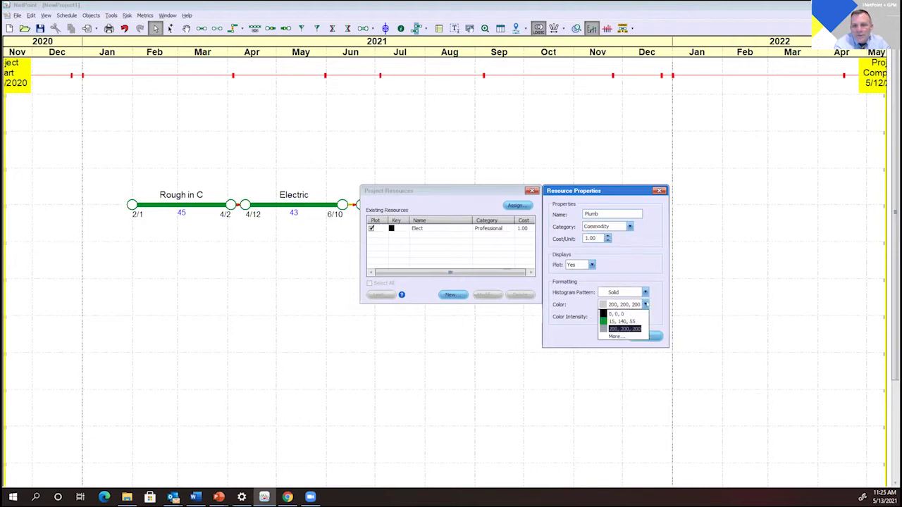
click(616, 336)
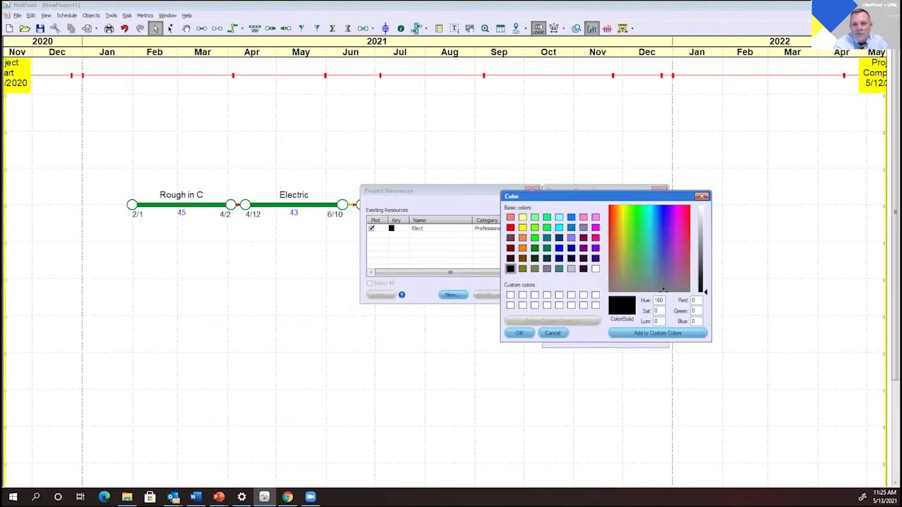
click(559, 217)
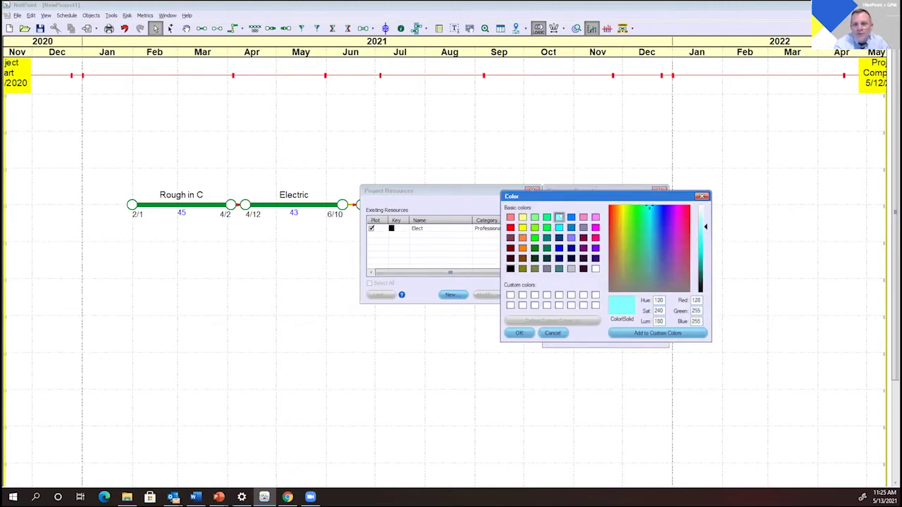
click(517, 333)
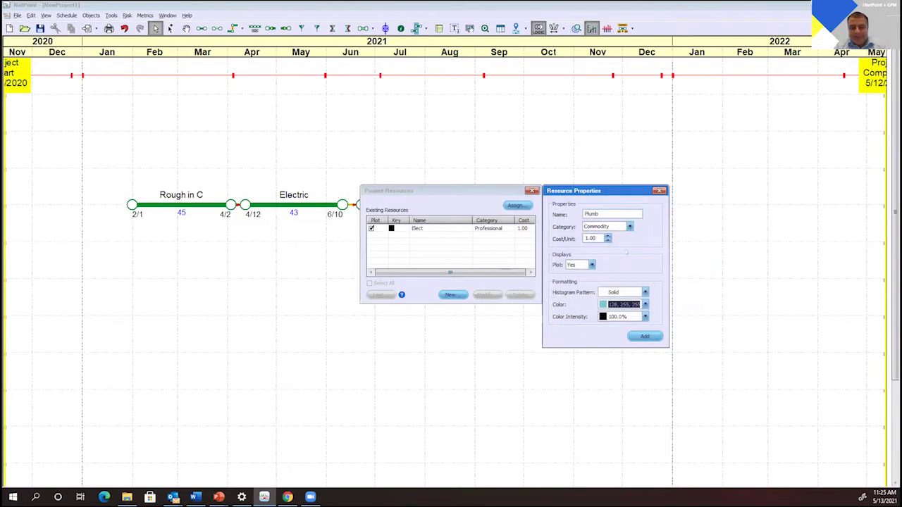
click(629, 227)
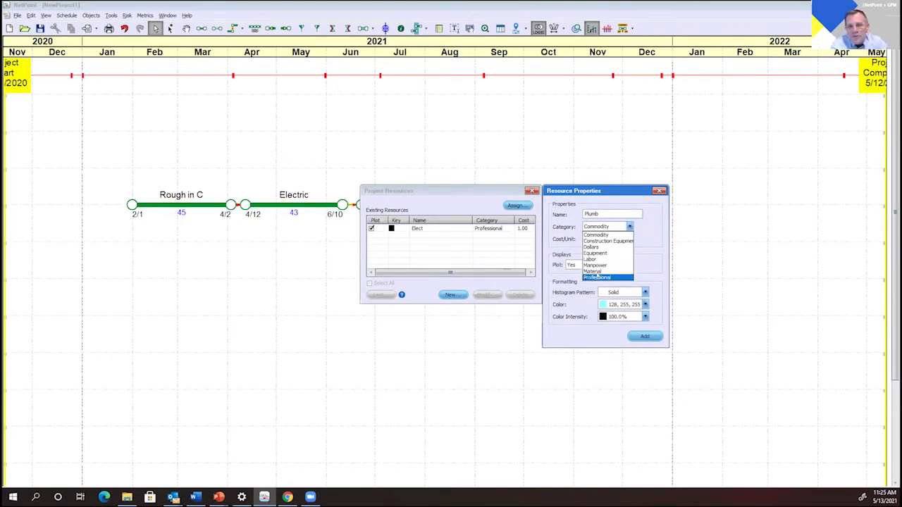
click(597, 277)
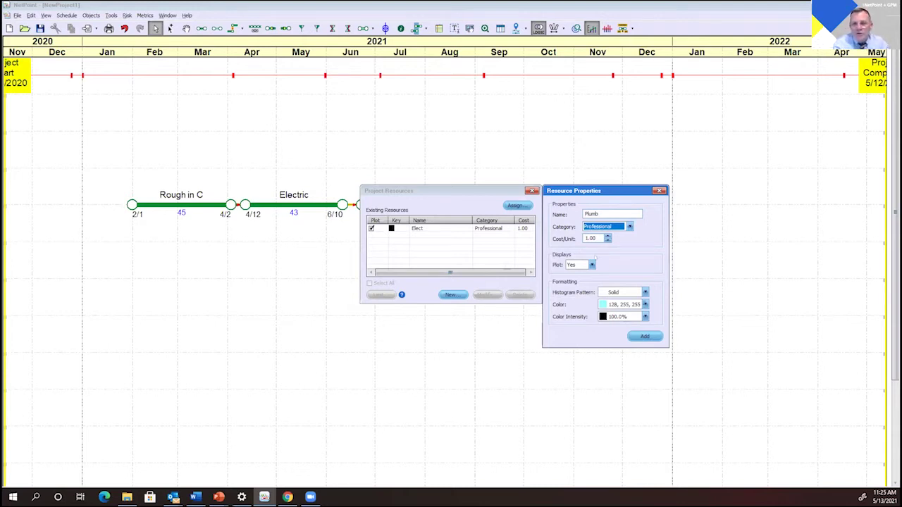
click(645, 336)
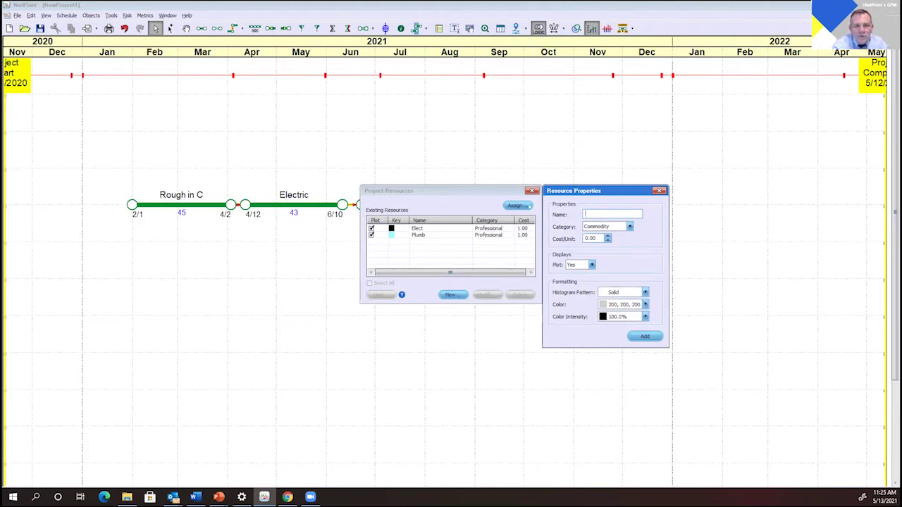
Add a resource named Carp with category Professional, cost per unit 1.00 and olive (128, 128, 0) as its color
text(Carp)
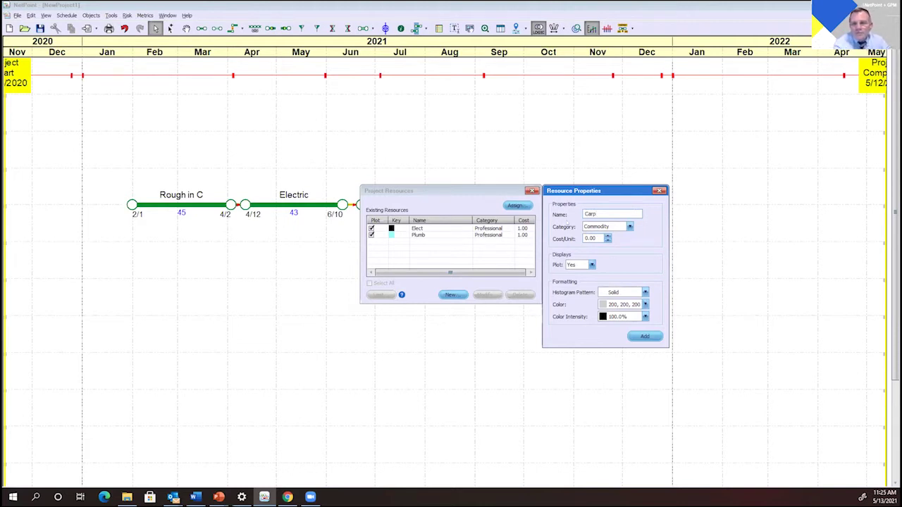
click(630, 226)
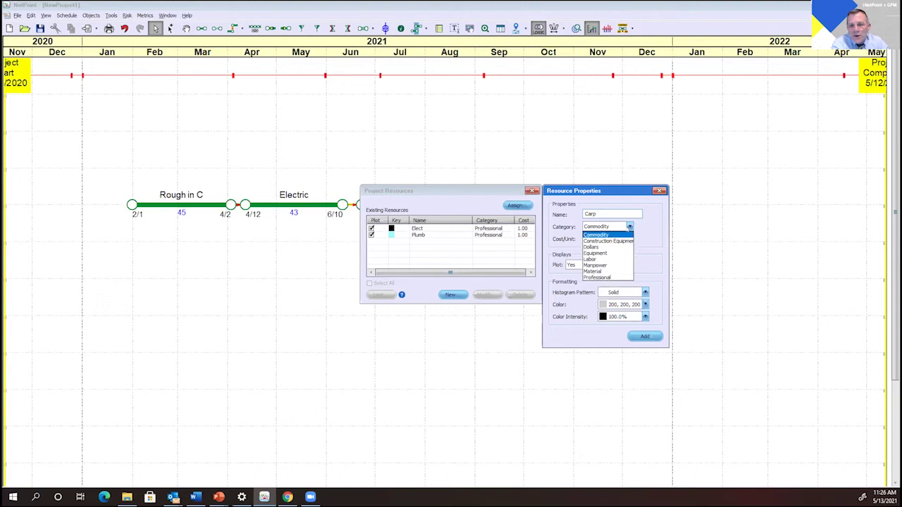
click(599, 277)
click(607, 236)
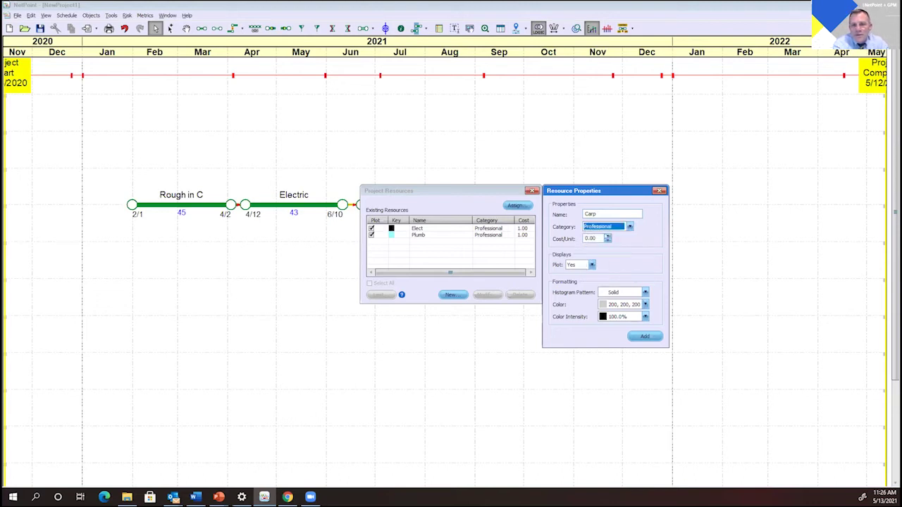
click(645, 304)
click(618, 344)
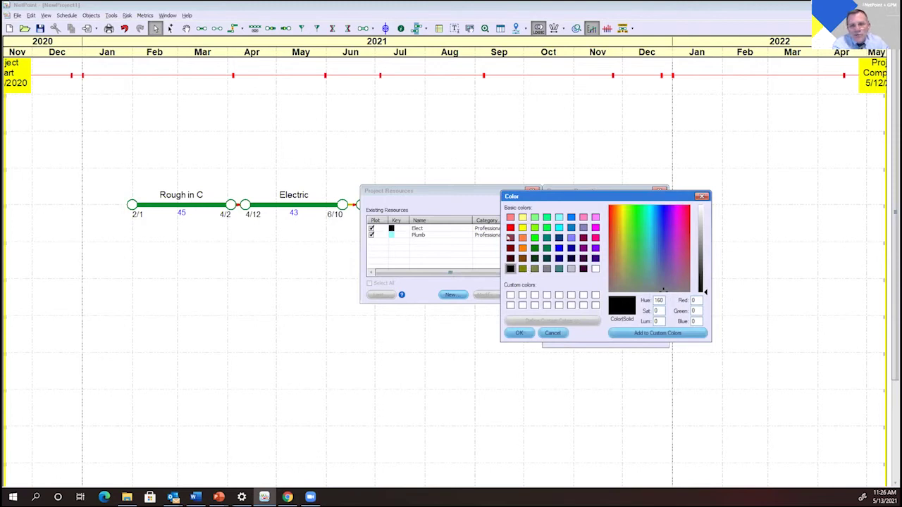
click(523, 268)
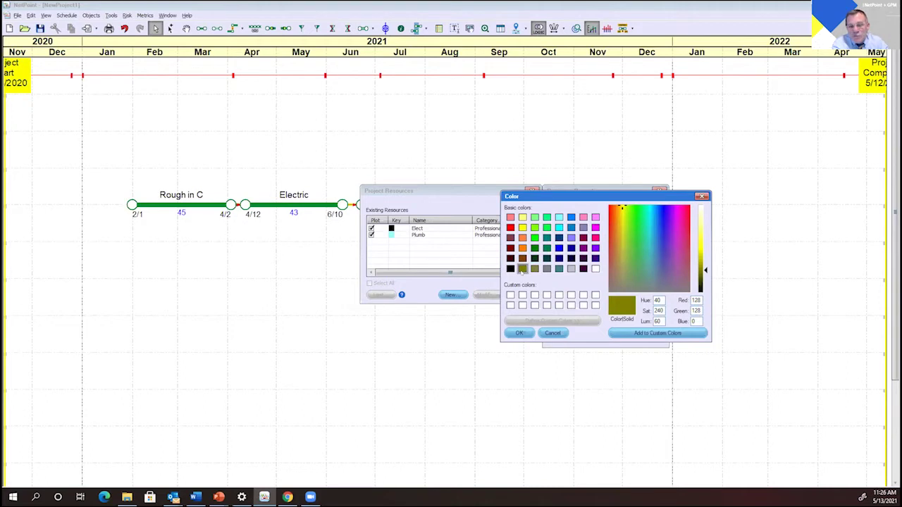
click(517, 333)
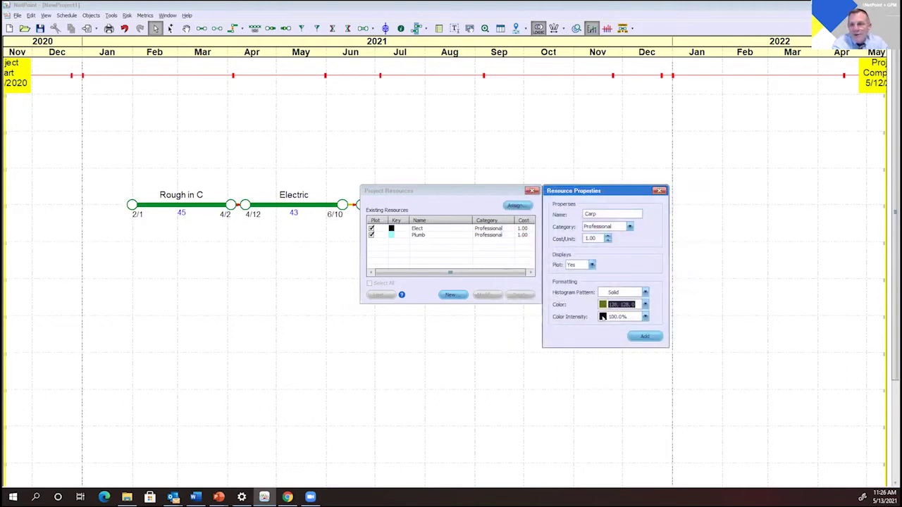
click(645, 337)
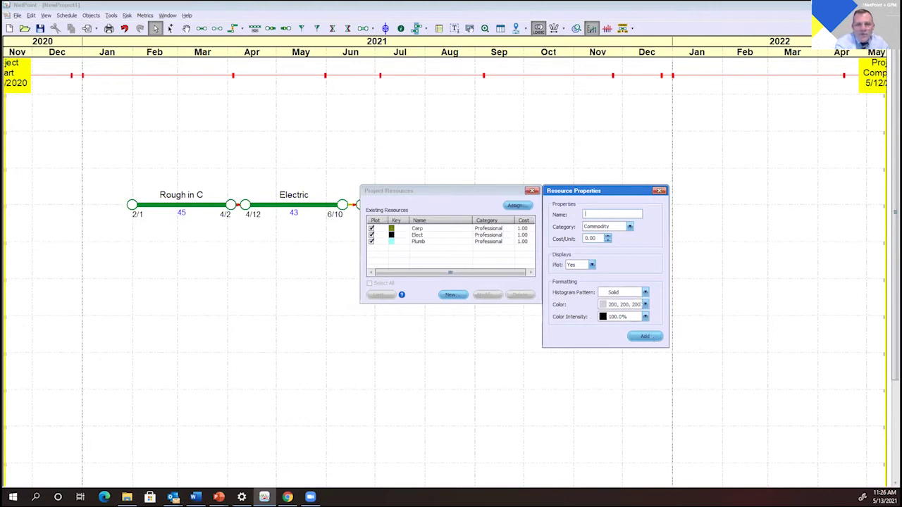
click(660, 190)
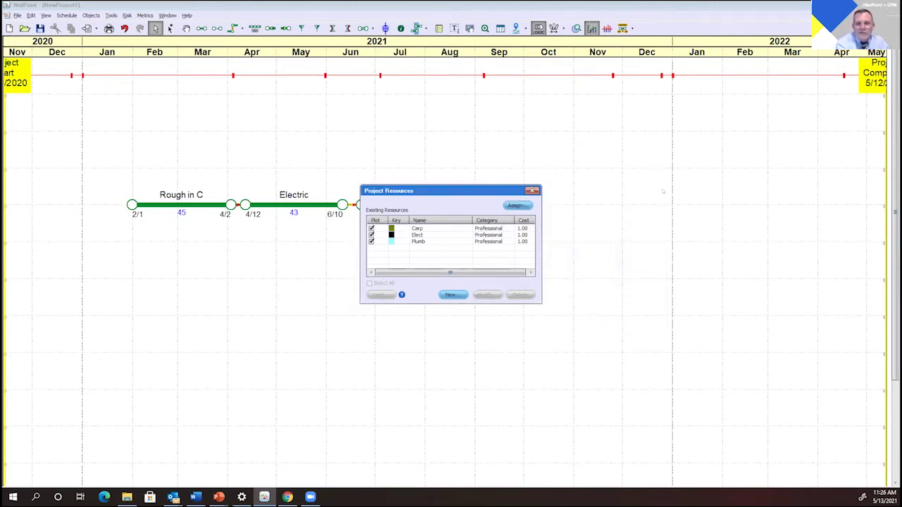
Assign the Elect resource to the Electric activity at a rate of 5 per day
click(520, 206)
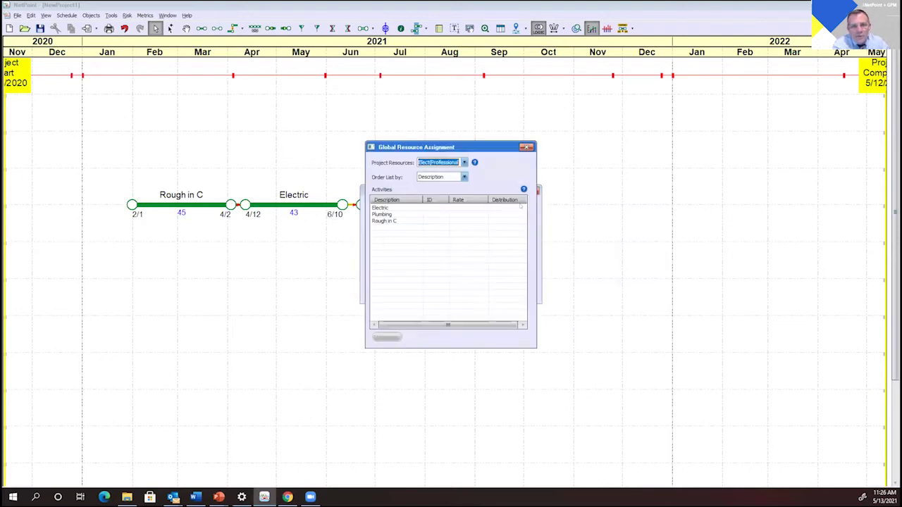
click(471, 207)
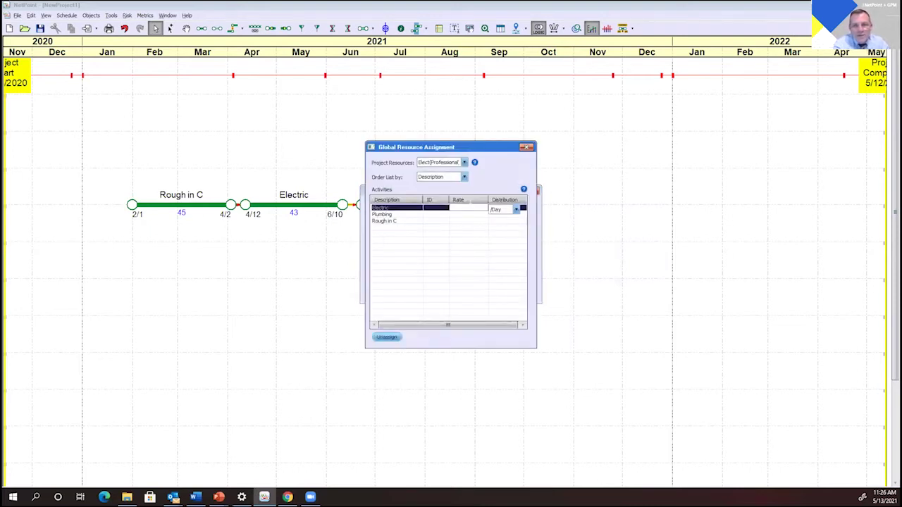
click(471, 207)
text(5)
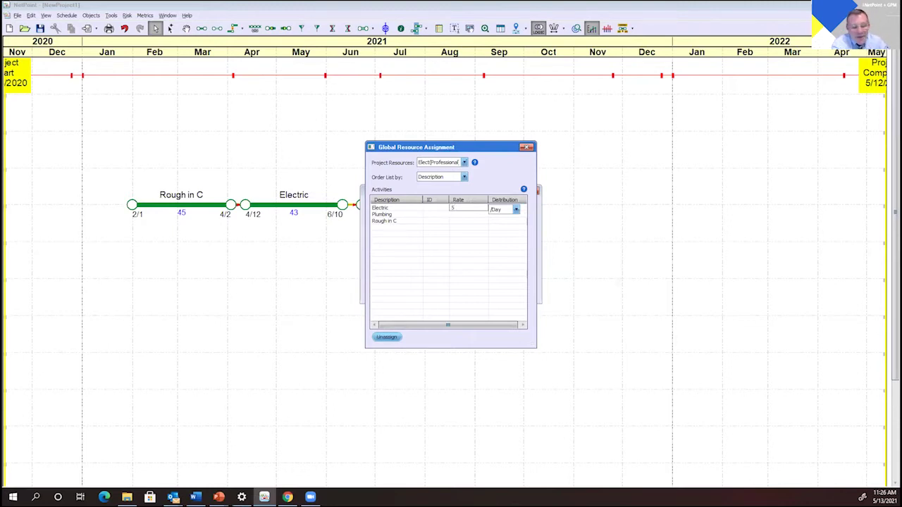
key(Tab)
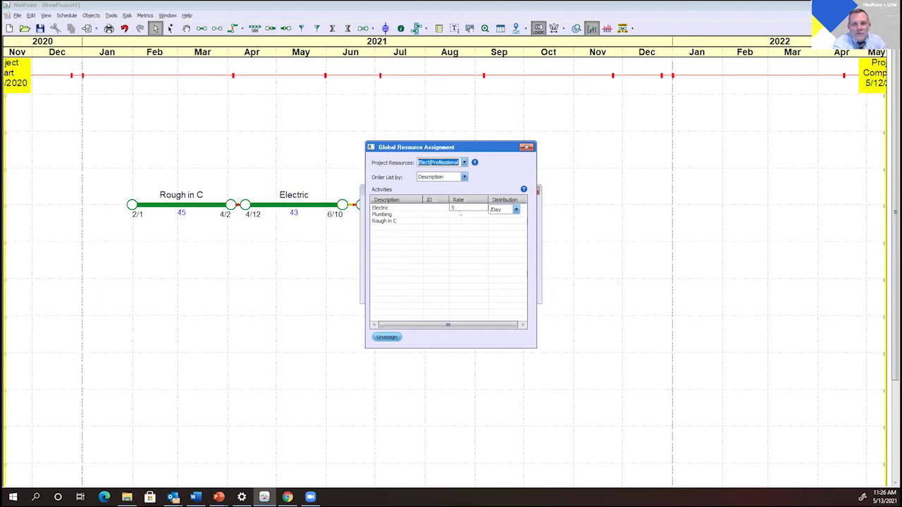
click(459, 214)
Assign the Plumb resource to the Plumbing activity at a rate of 10 per day
click(454, 162)
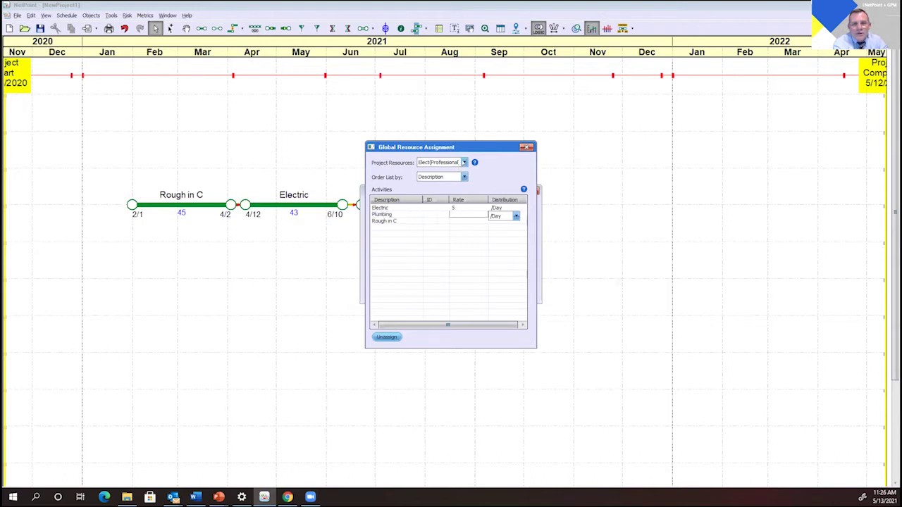
click(454, 177)
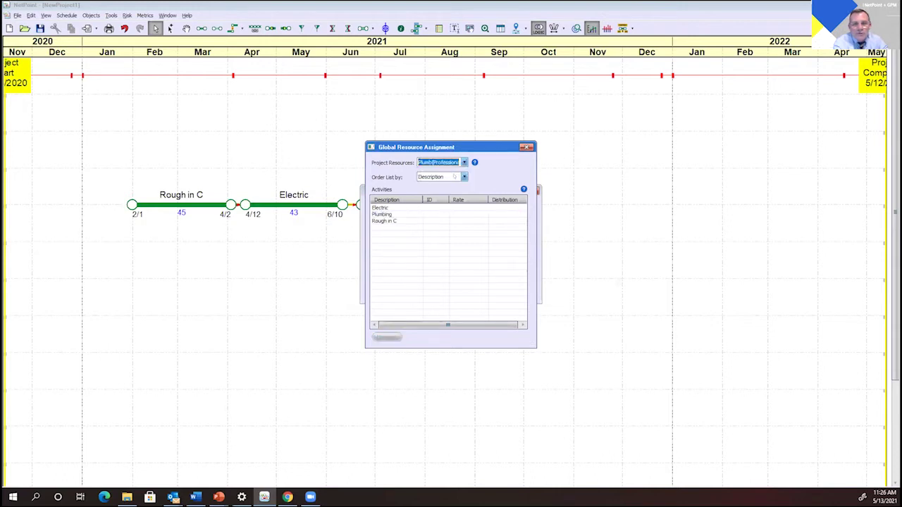
click(454, 214)
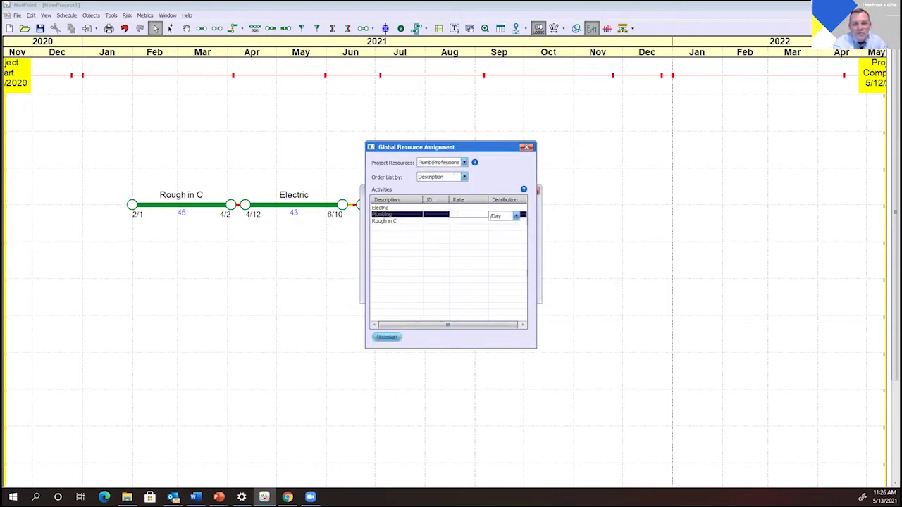
text(10)
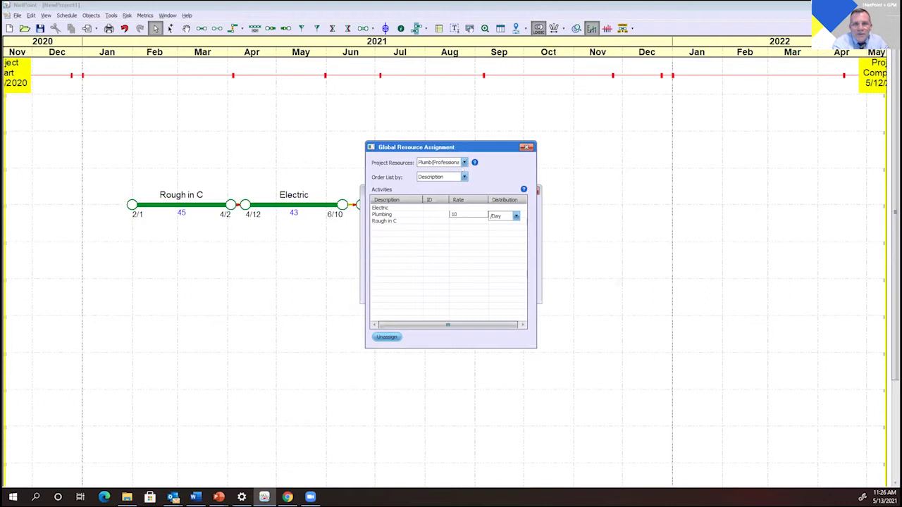
Assign the Carp resource to the Rough in C activity at 10 per day and close the resource dialogs
click(451, 162)
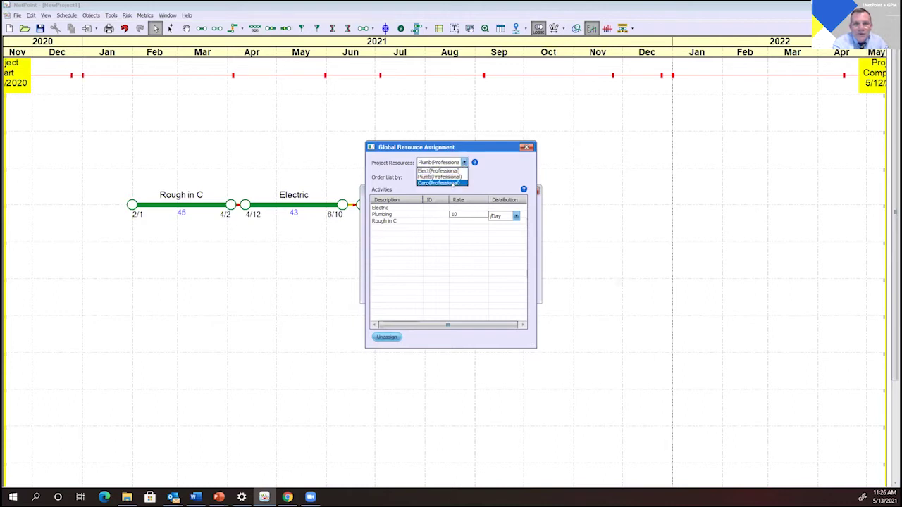
click(452, 183)
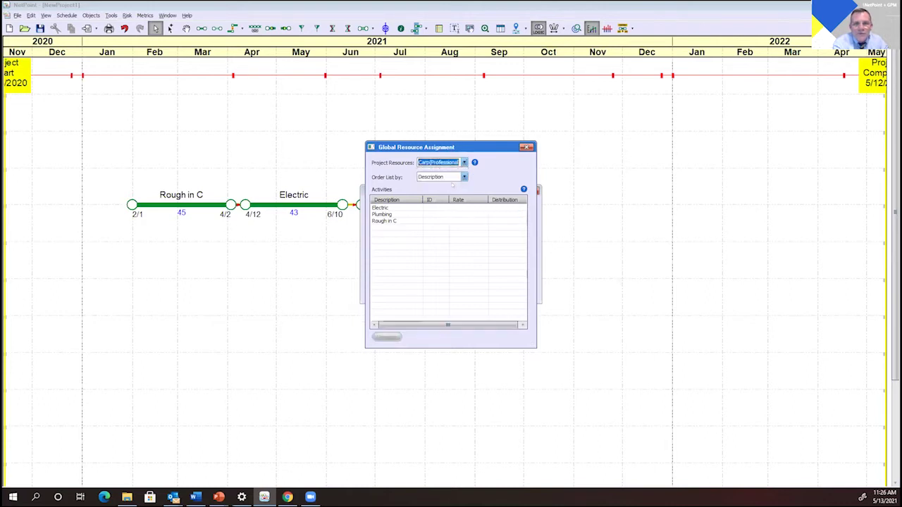
click(477, 221)
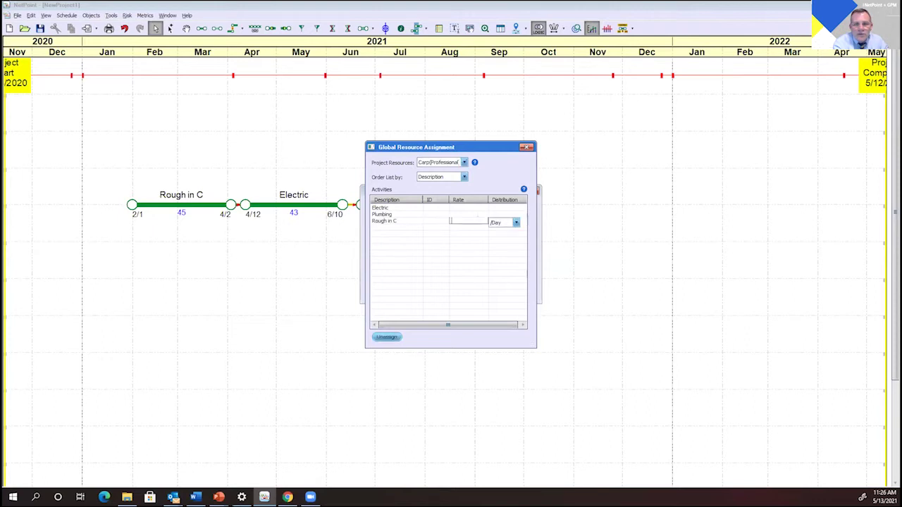
text(10)
key(Return)
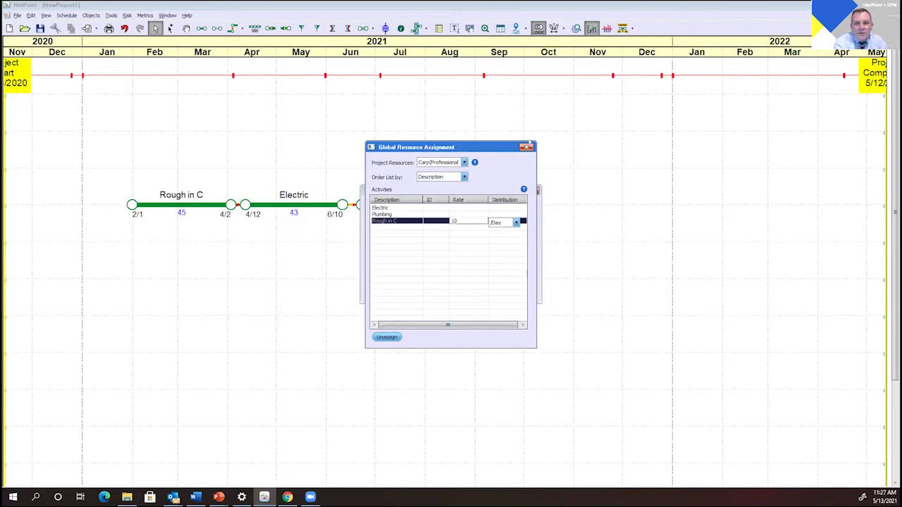
click(528, 146)
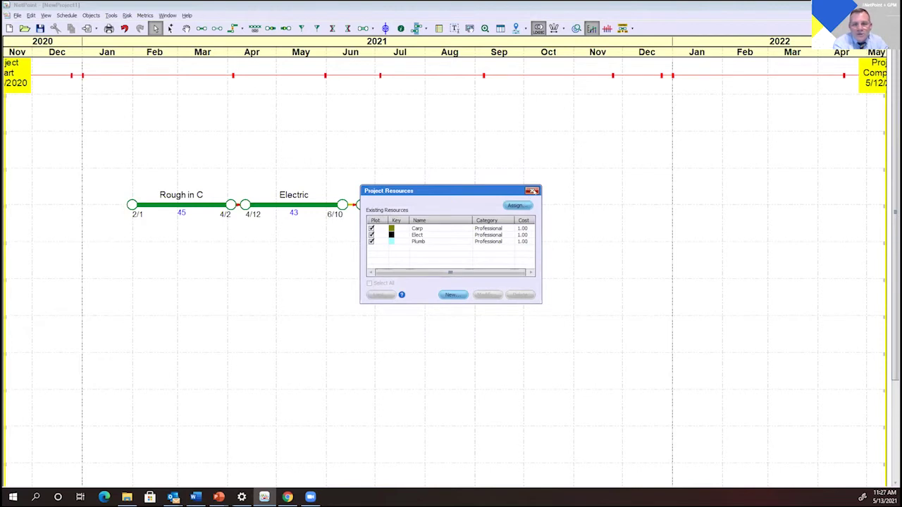
click(532, 190)
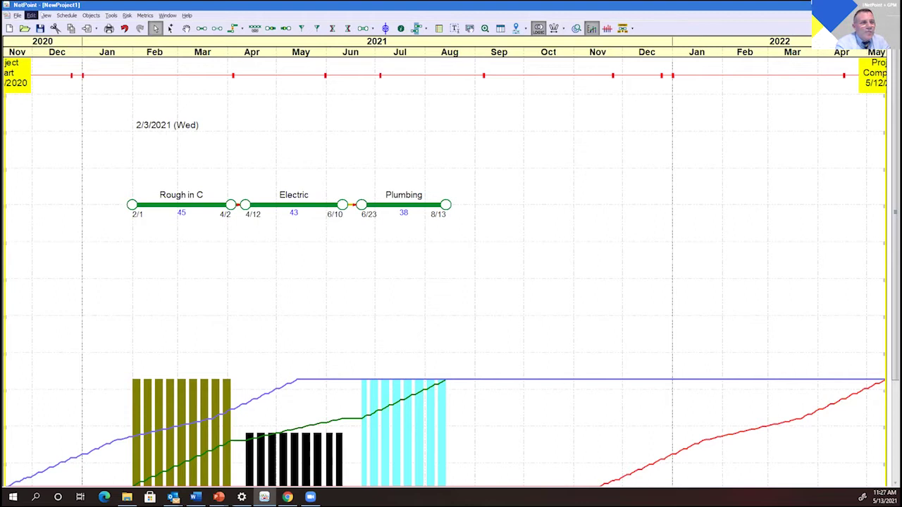
Display the Resource Key beside the Rough in C activity, and temporarily hide and restore the Plumb resource
click(46, 15)
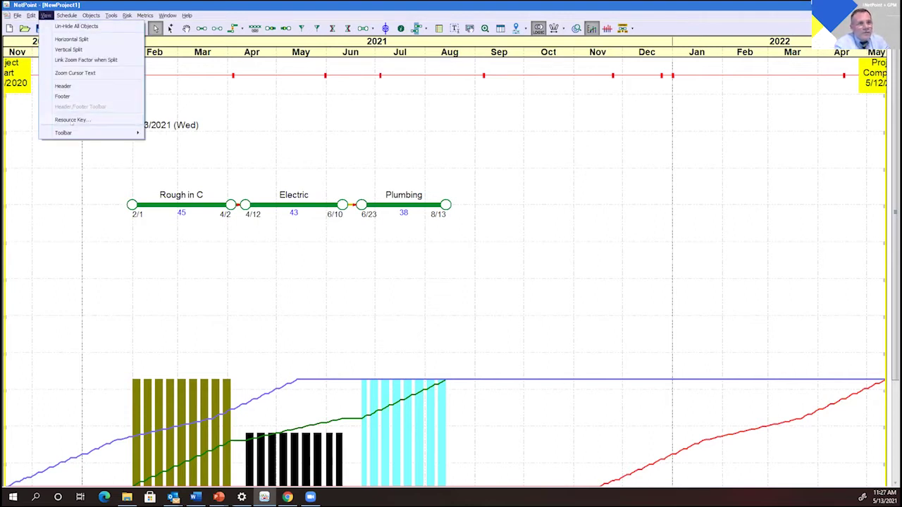
click(72, 119)
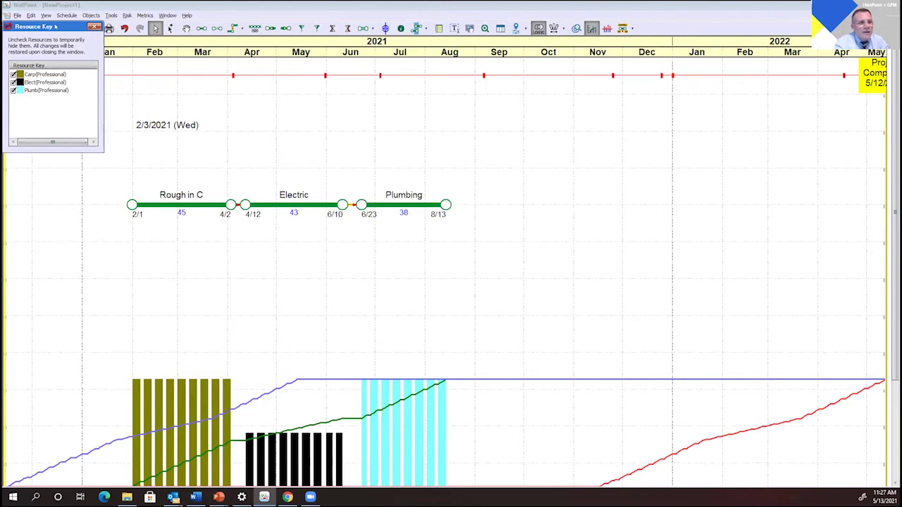
drag(56, 26, 58, 42)
drag(64, 123, 65, 123)
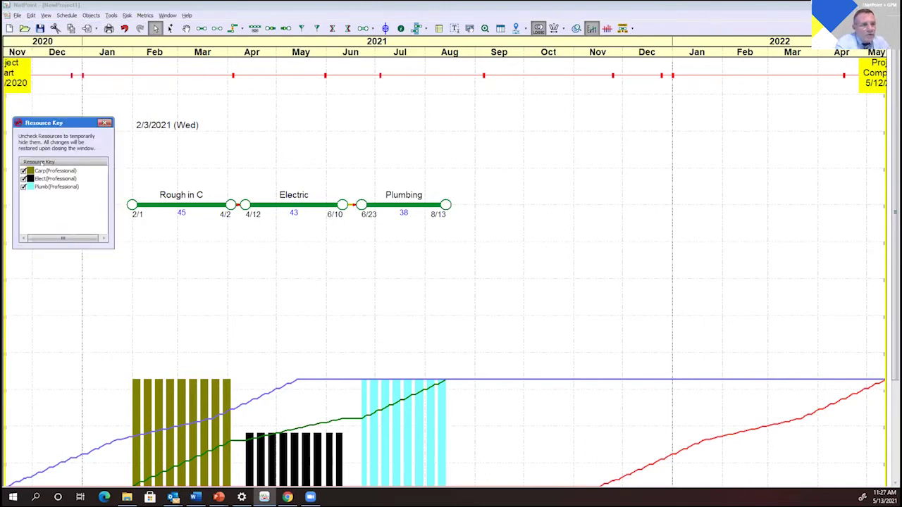
click(24, 187)
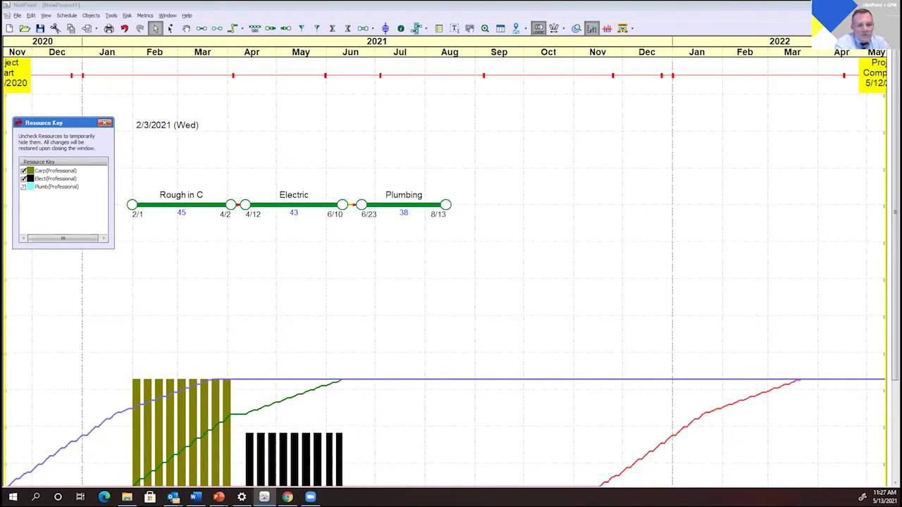
click(24, 187)
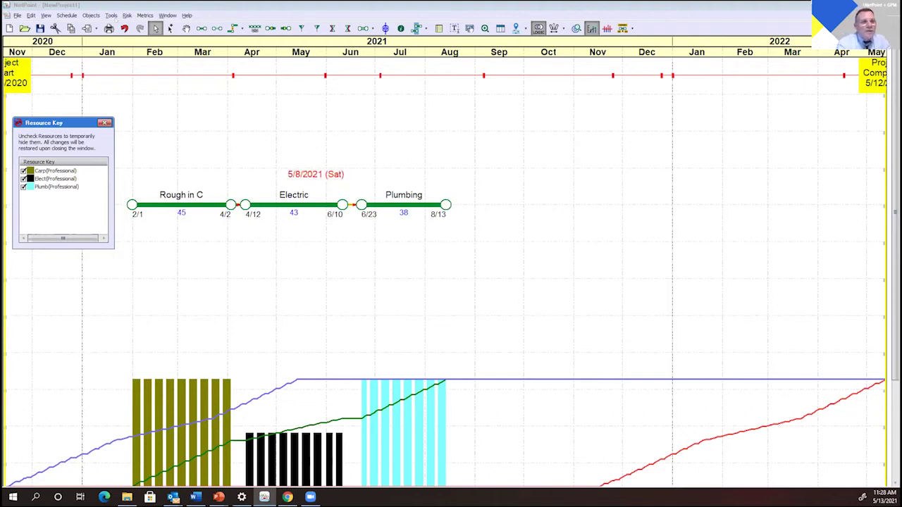
Set the resource display to Daily Total with plot height 0.35, early and late date plots off, and the baseline plot ruler on
click(113, 15)
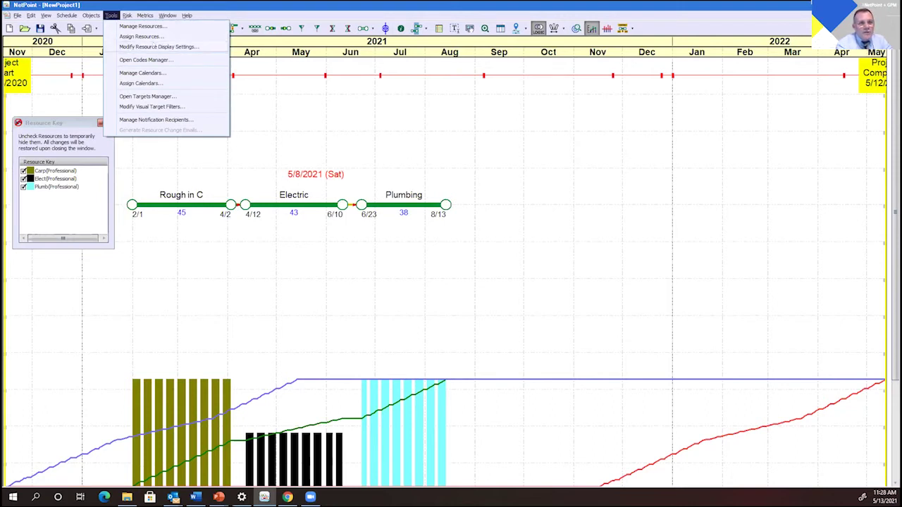
click(159, 46)
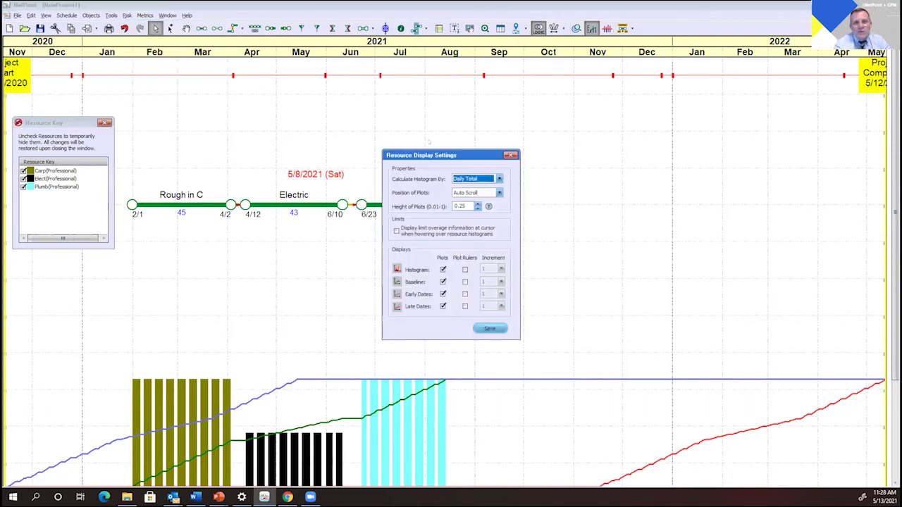
click(442, 294)
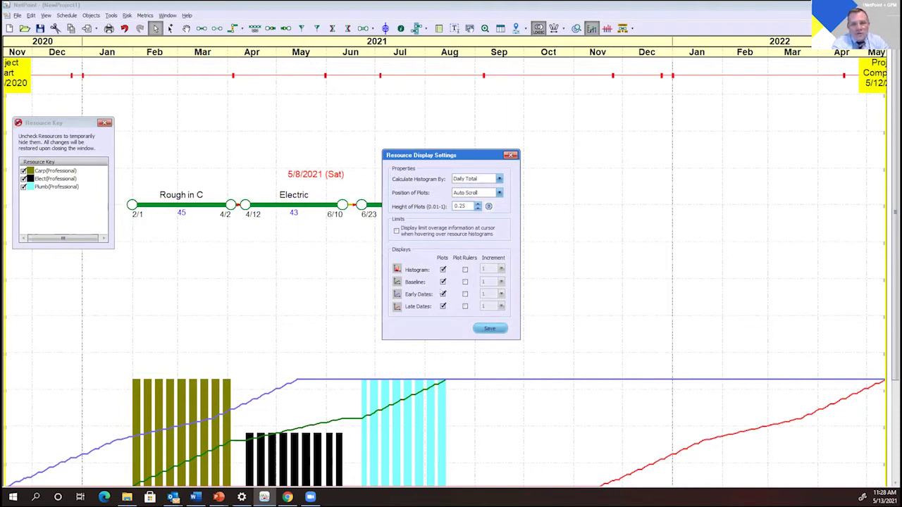
click(442, 306)
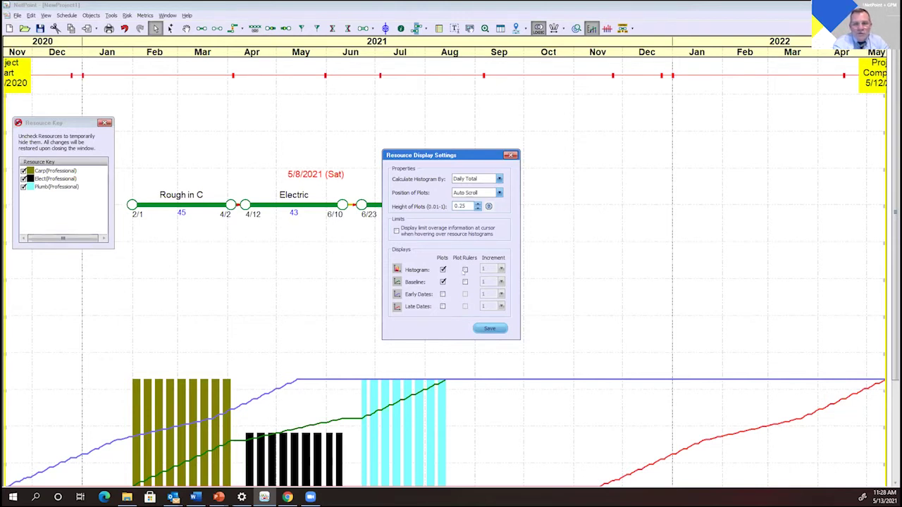
click(465, 282)
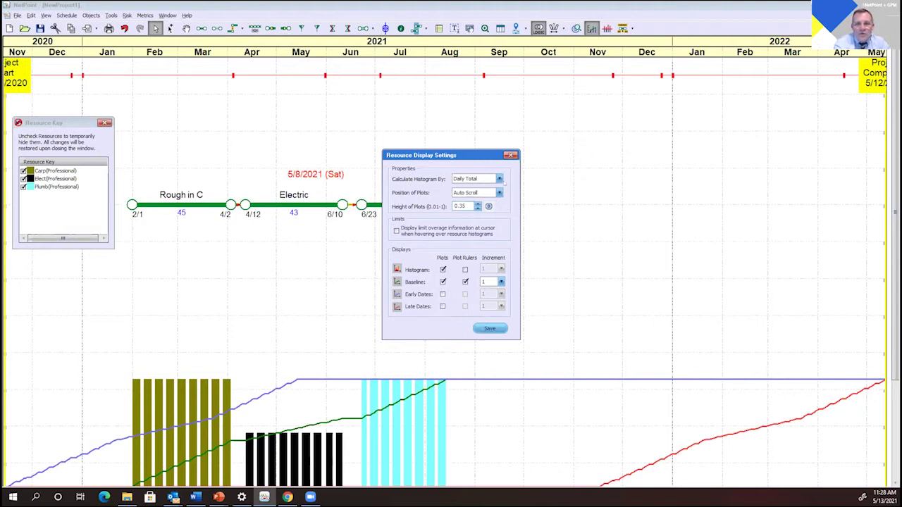
click(498, 179)
click(472, 186)
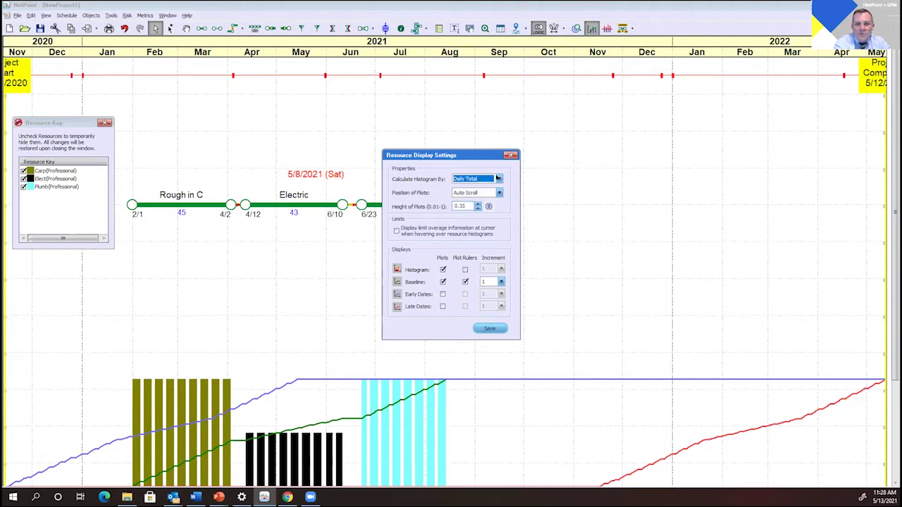
click(487, 328)
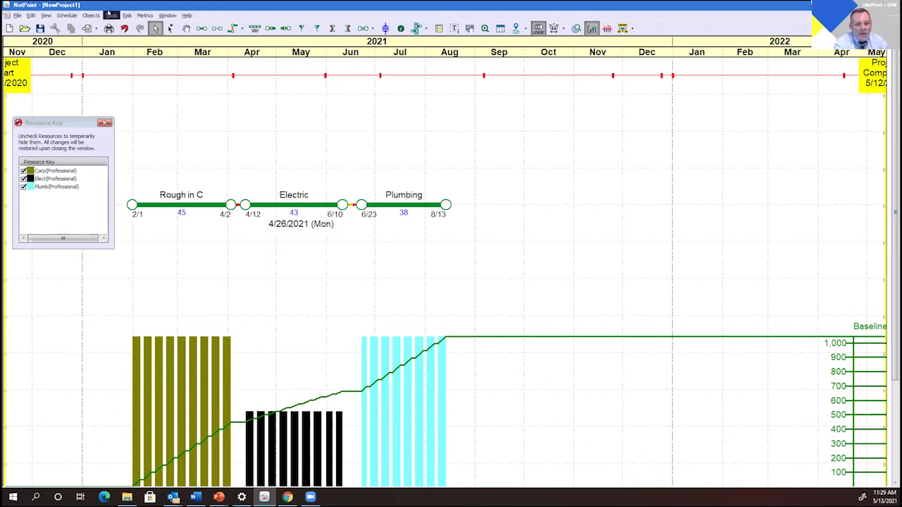
Set a resource limit of 6 for Carp from 1/22 to 5/14 and show the resource limits on the histogram
click(111, 15)
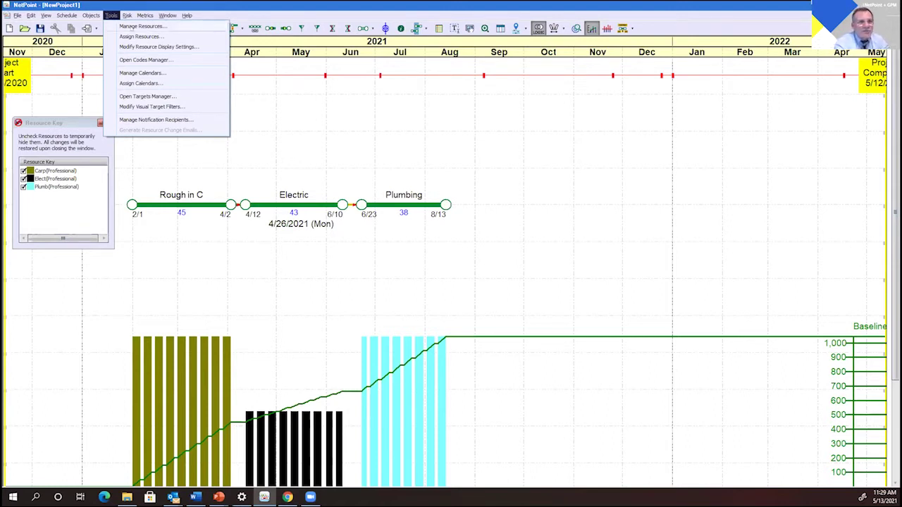
click(143, 26)
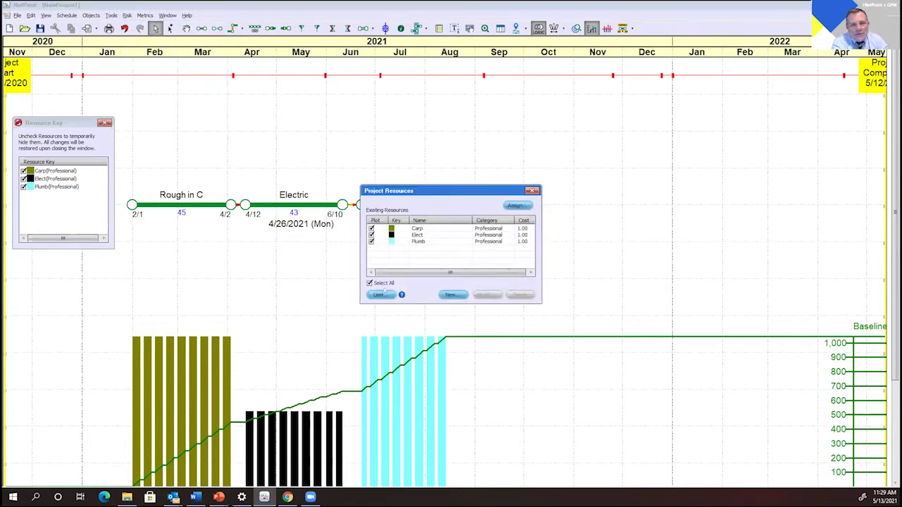
click(380, 294)
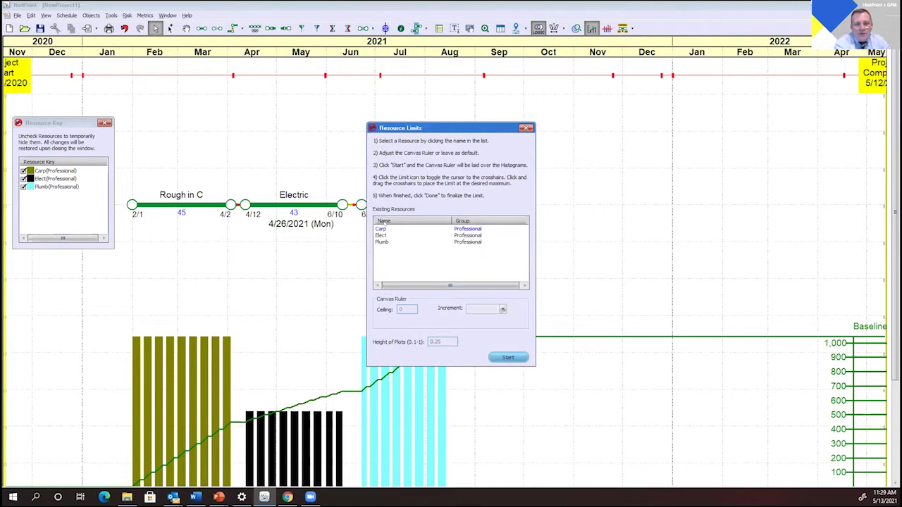
click(384, 229)
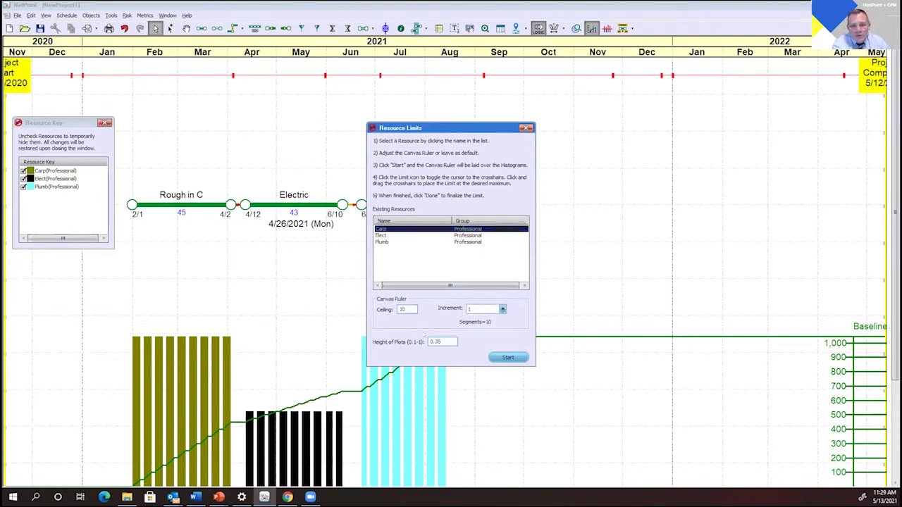
click(507, 358)
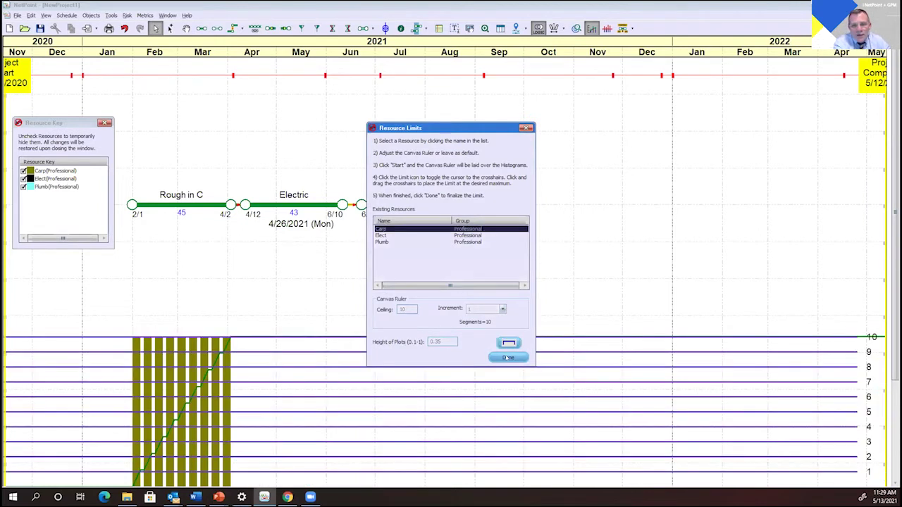
click(509, 343)
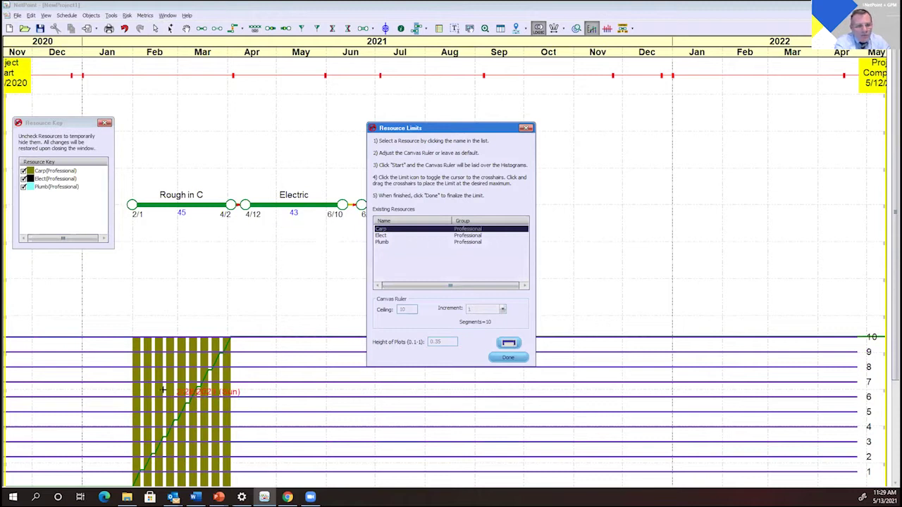
drag(116, 402, 297, 402)
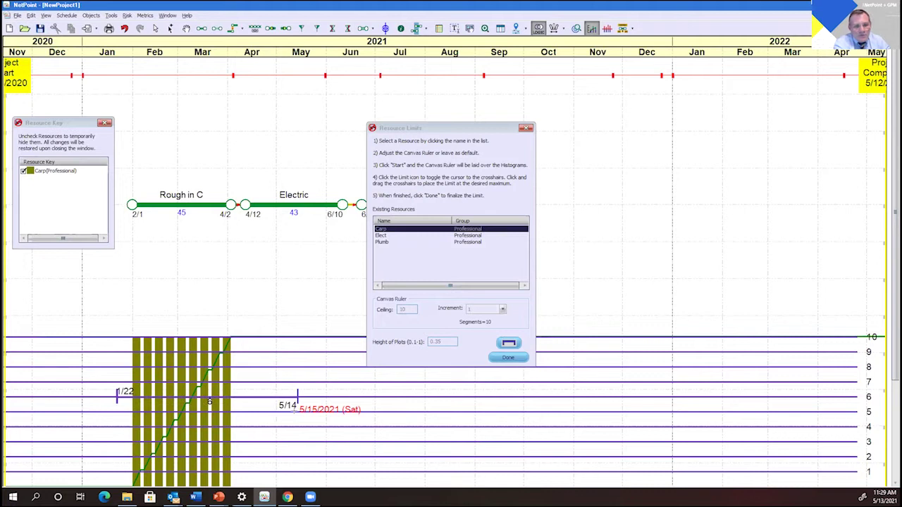
click(513, 358)
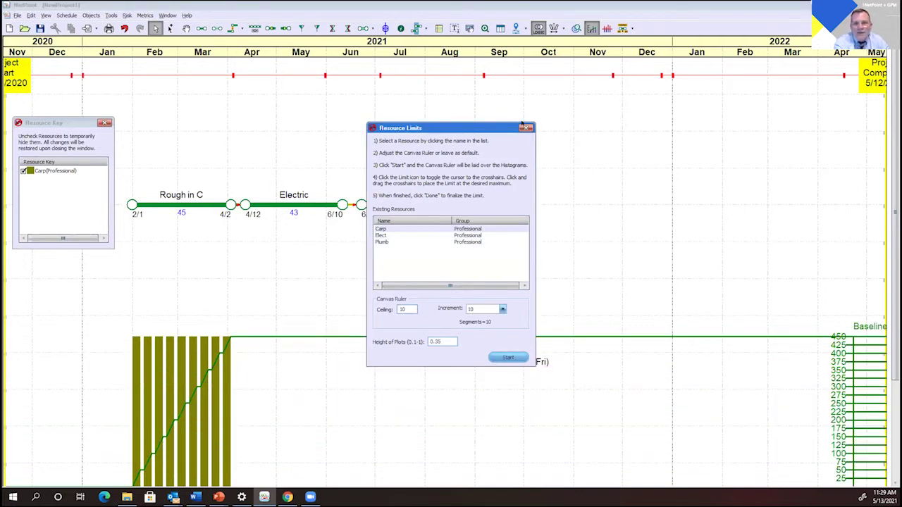
click(526, 128)
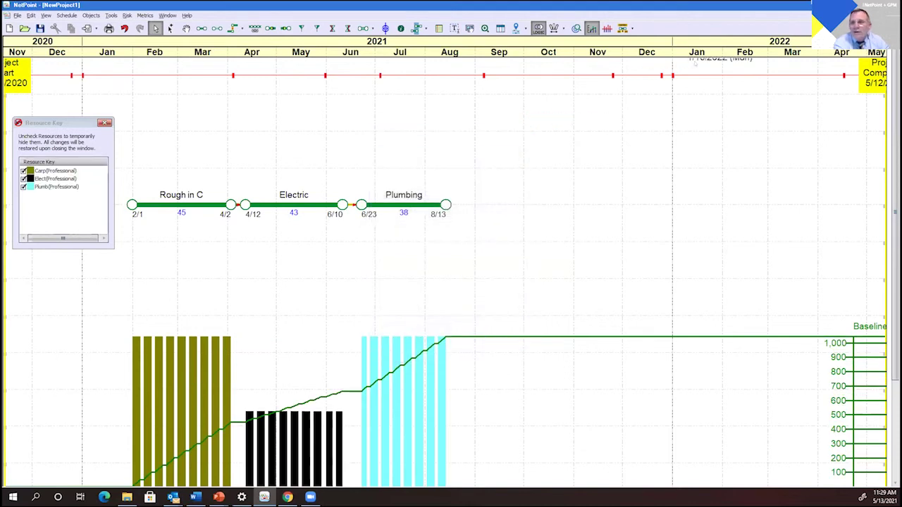
click(606, 30)
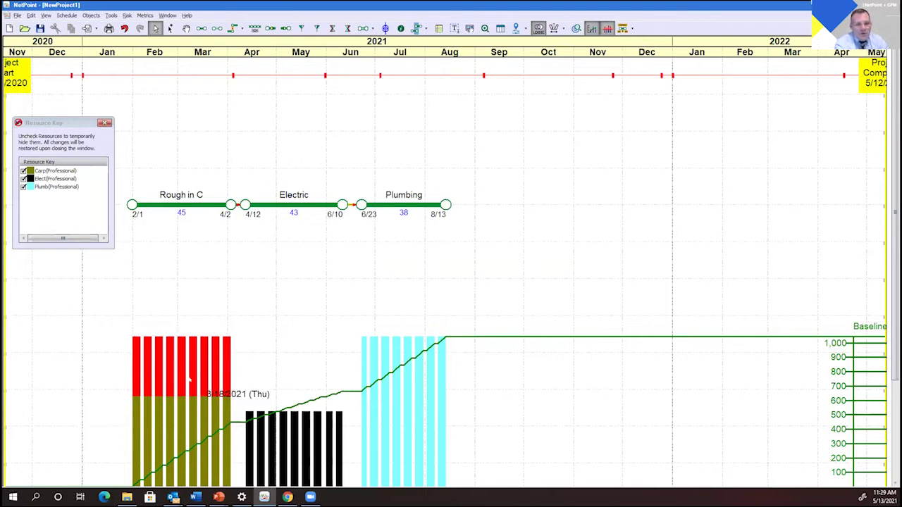
Extend the Rough in C activity to finish on 4/13, for a duration of 52 days
click(193, 203)
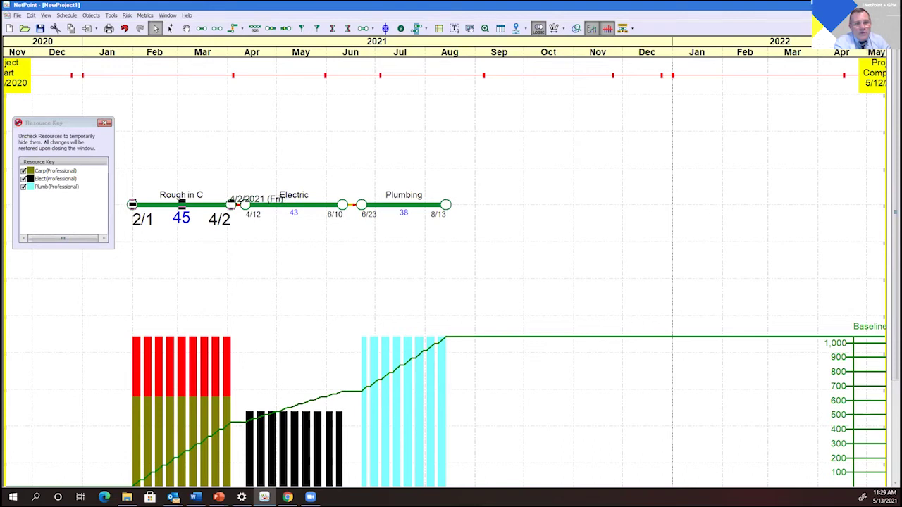
drag(232, 204, 248, 205)
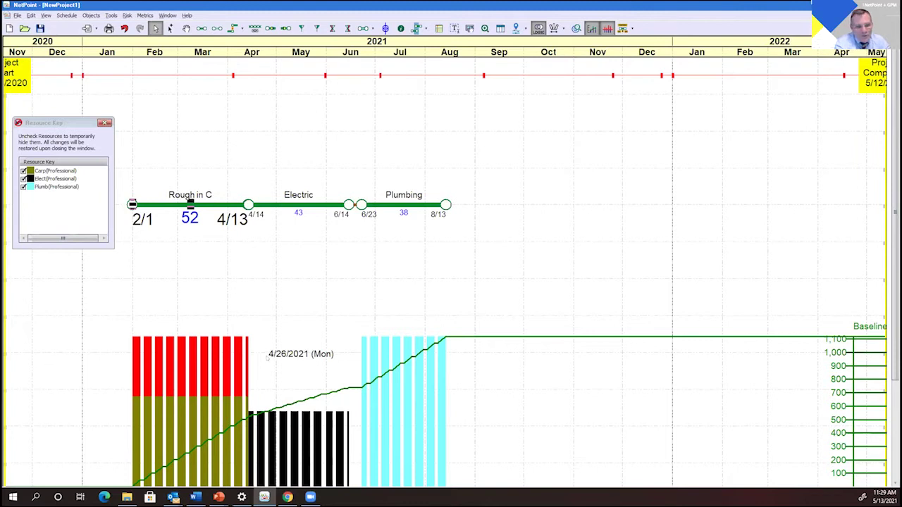
click(304, 341)
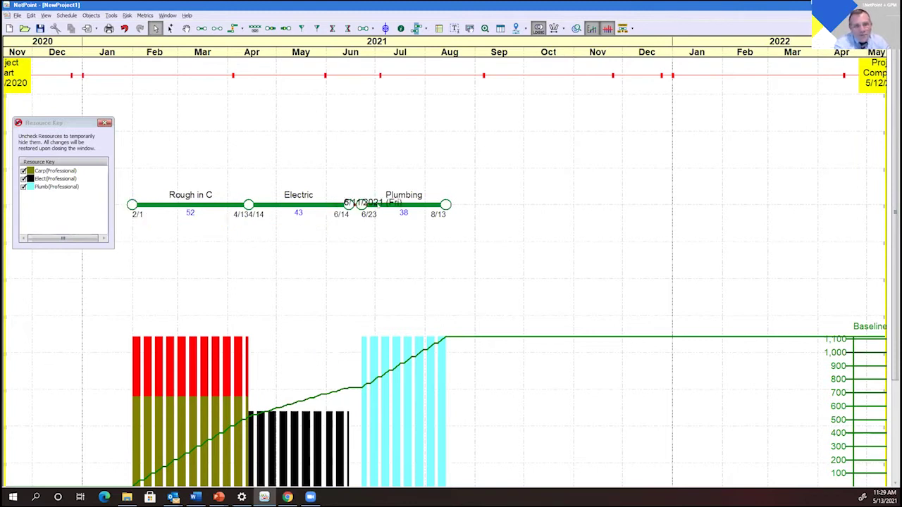
Delete the link between Electric and Plumbing and move Plumbing above Electric to run from 5/11 to 7/2
click(393, 204)
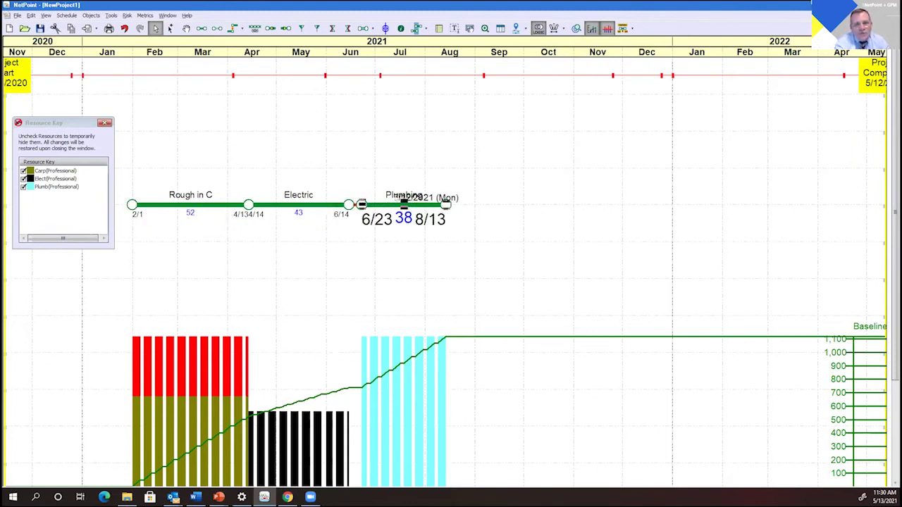
drag(404, 202, 411, 182)
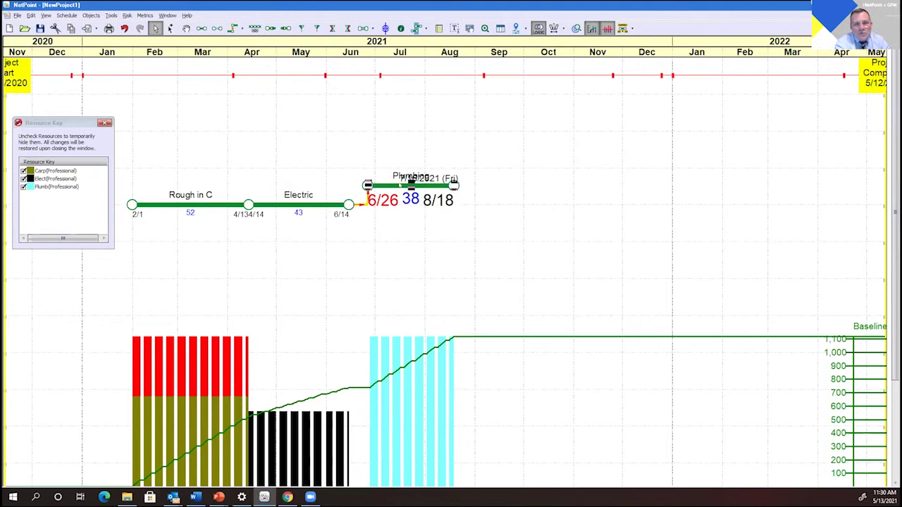
click(361, 202)
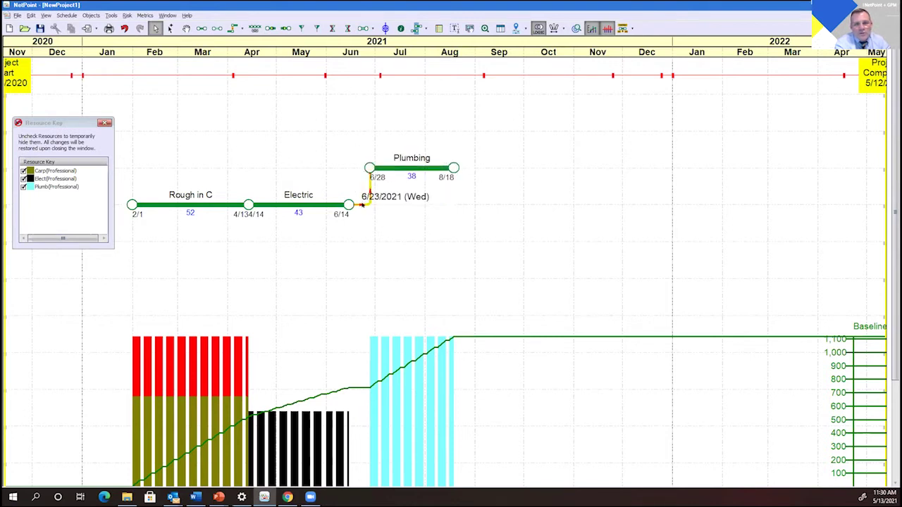
click(357, 204)
key(Delete)
drag(402, 168, 326, 161)
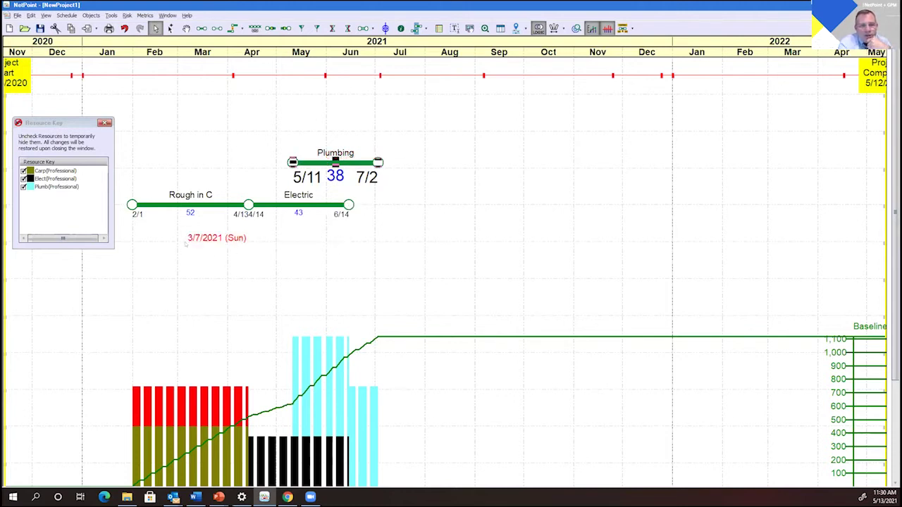
Move Plumbing back in line after Electric, starting 6/25, and link Electric to it
drag(358, 164, 431, 212)
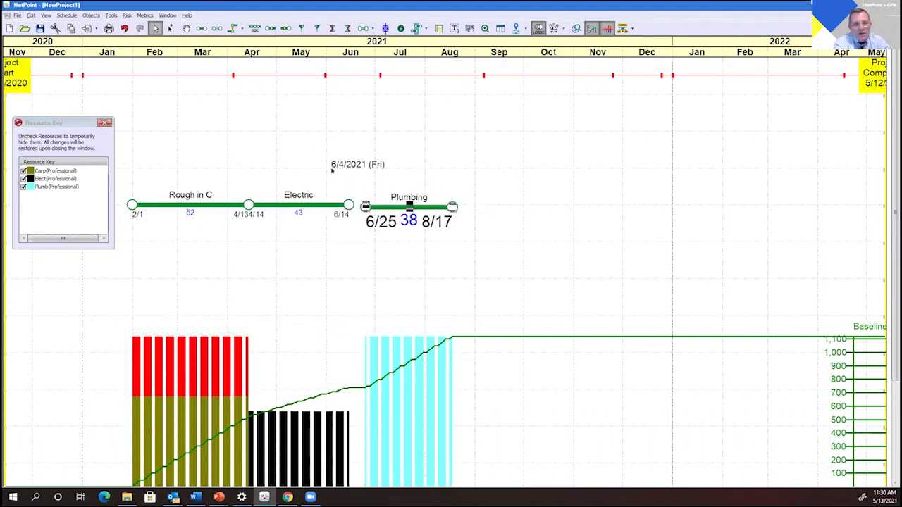
drag(370, 228, 377, 234)
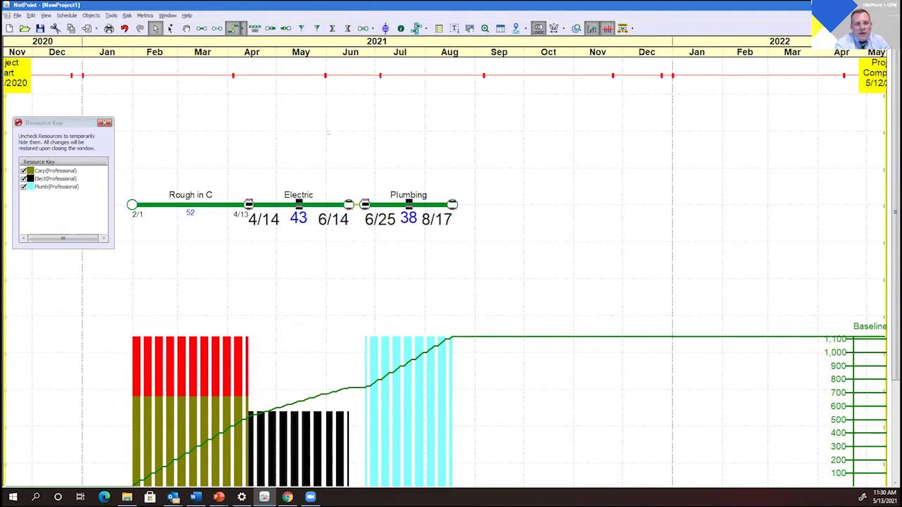
click(485, 236)
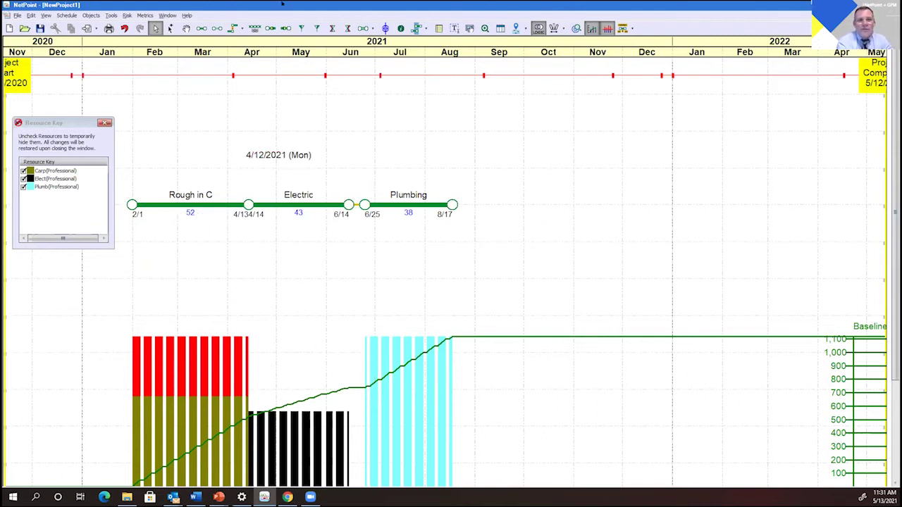
Draw a thin yellow shade band across the timeline just above the histogram, with Variable orientation, Snap to Period edges and colour 255, 255, 128
click(418, 28)
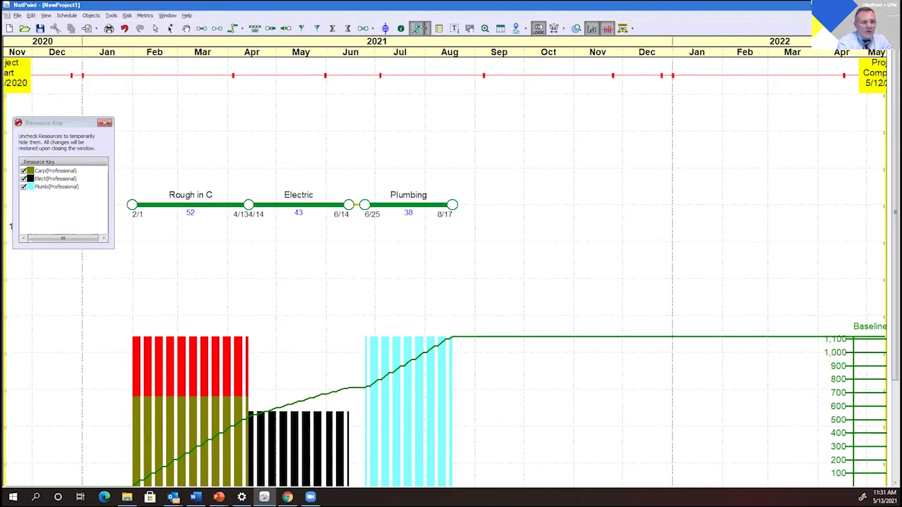
drag(19, 316, 878, 318)
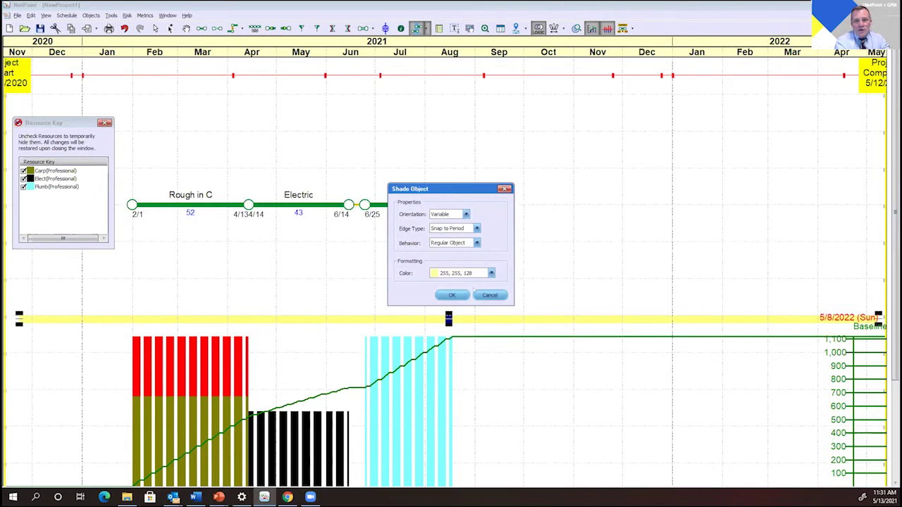
click(452, 296)
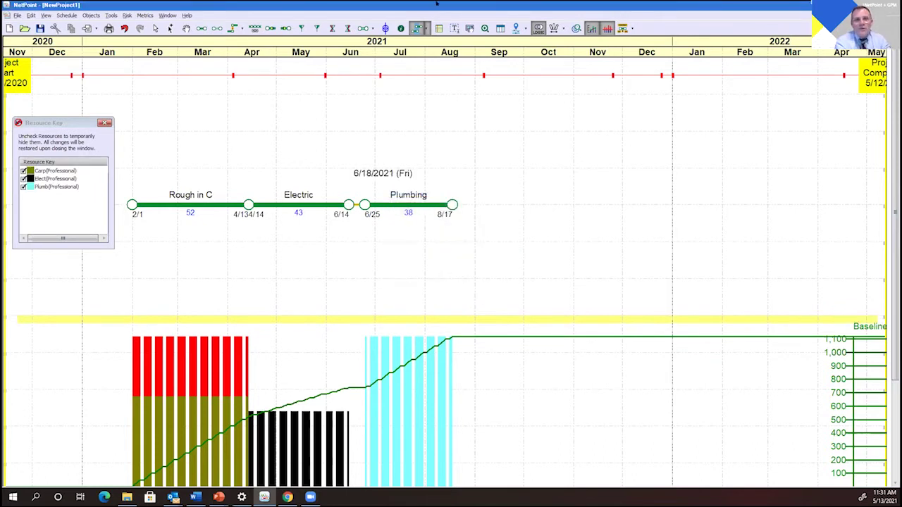
Place the text label "POB Max" on the yellow shade band above the histogram
click(455, 28)
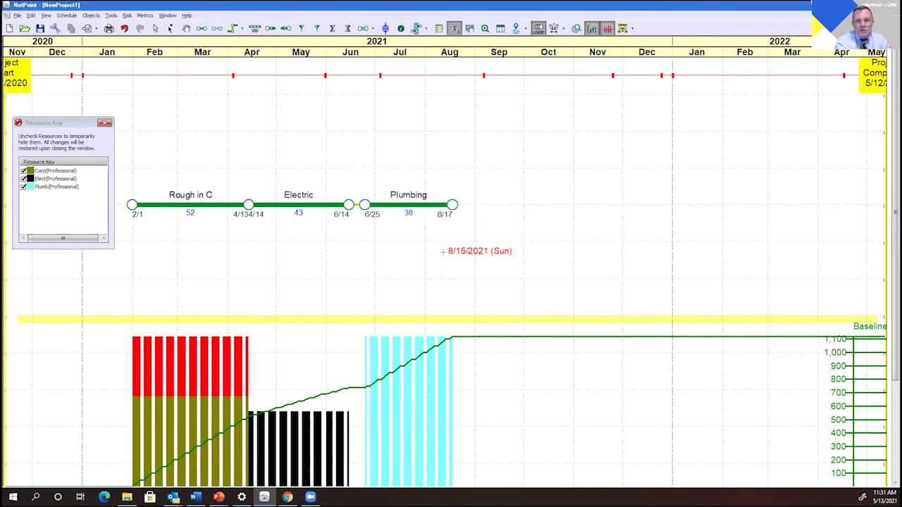
drag(466, 317, 549, 328)
text(POB Max)
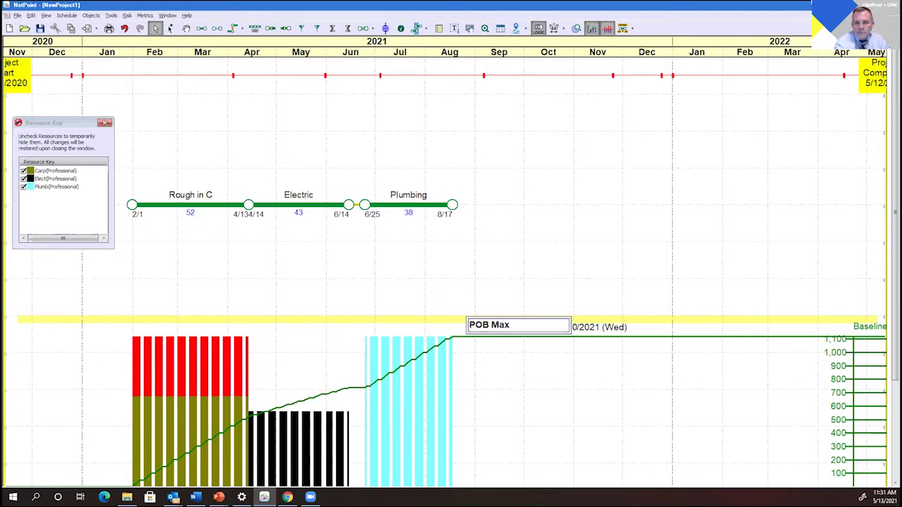
click(505, 305)
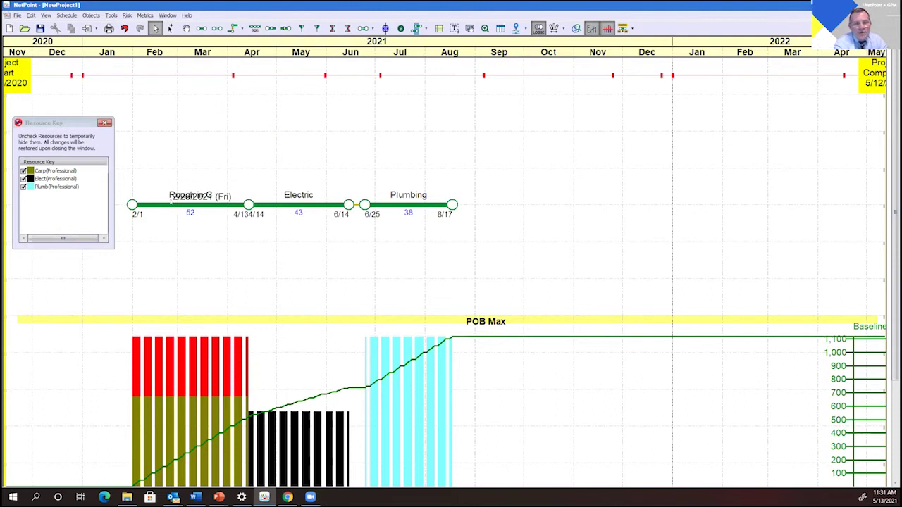
Open the properties of the Rough in C activity and close them without changes
double_click(173, 204)
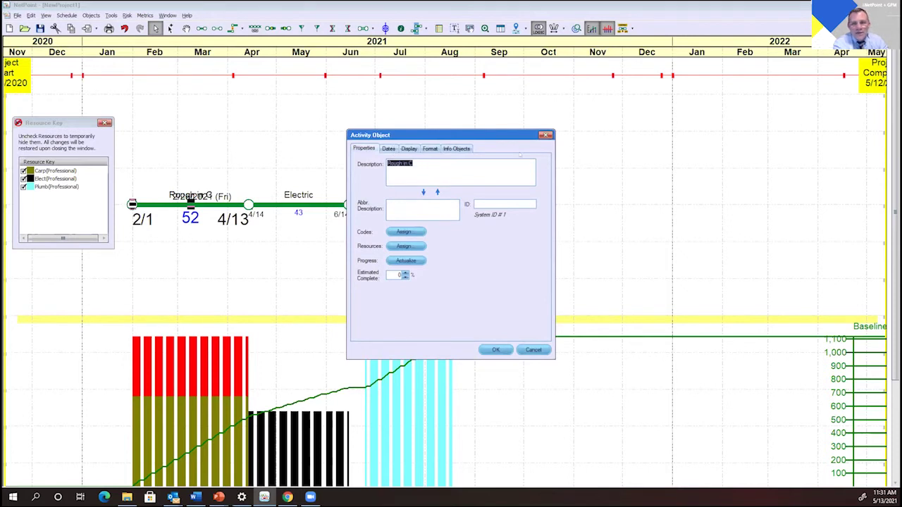
click(546, 135)
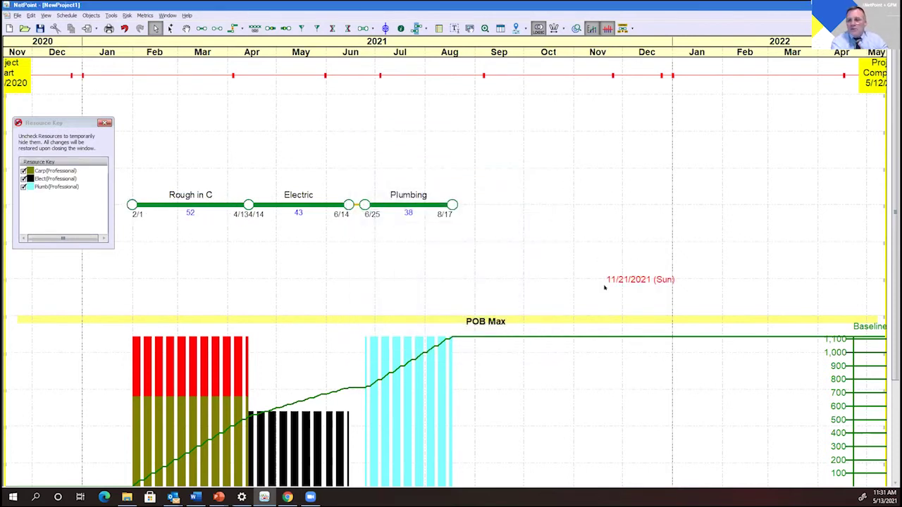
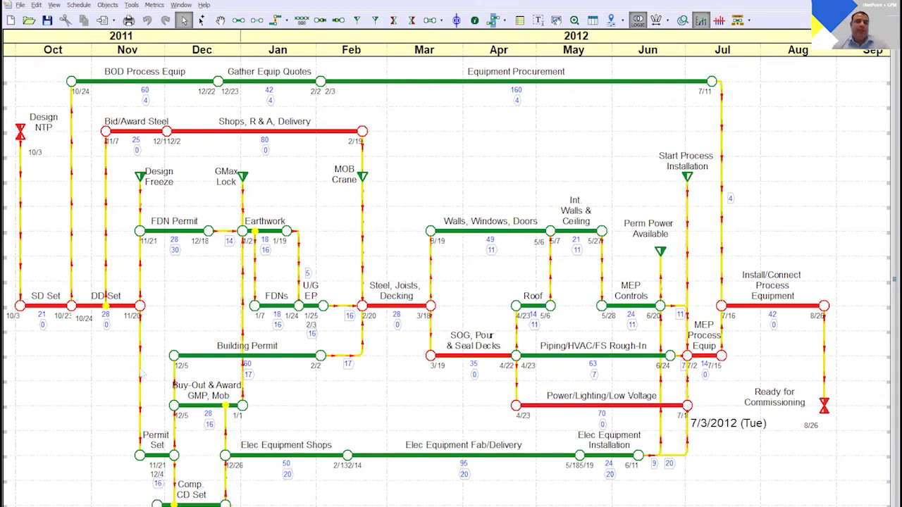
Examine the import and export formats available for the 2011–2012 process equipment schedule
click(24, 10)
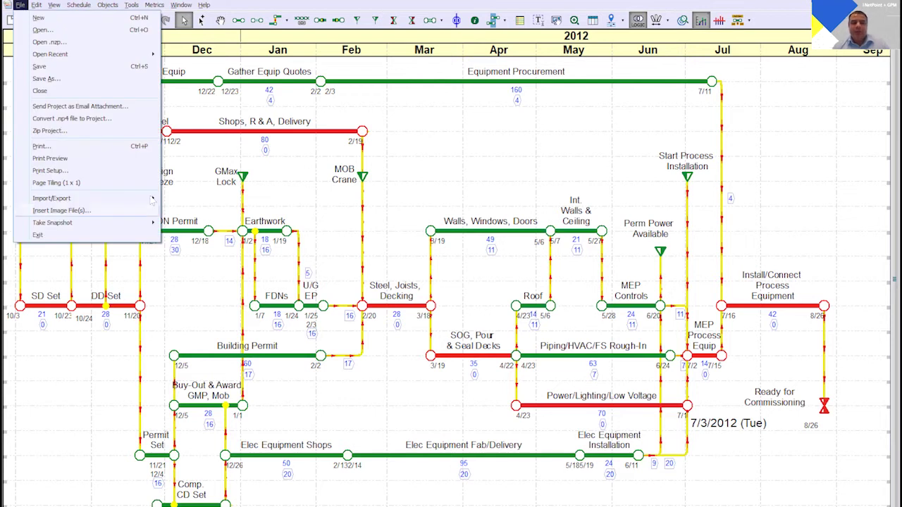
mouse_move(153, 199)
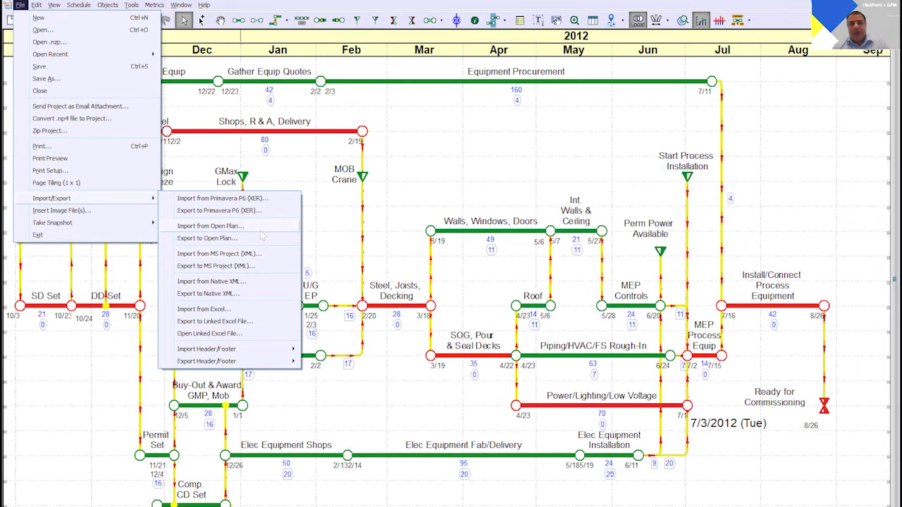
click(20, 6)
click(20, 6)
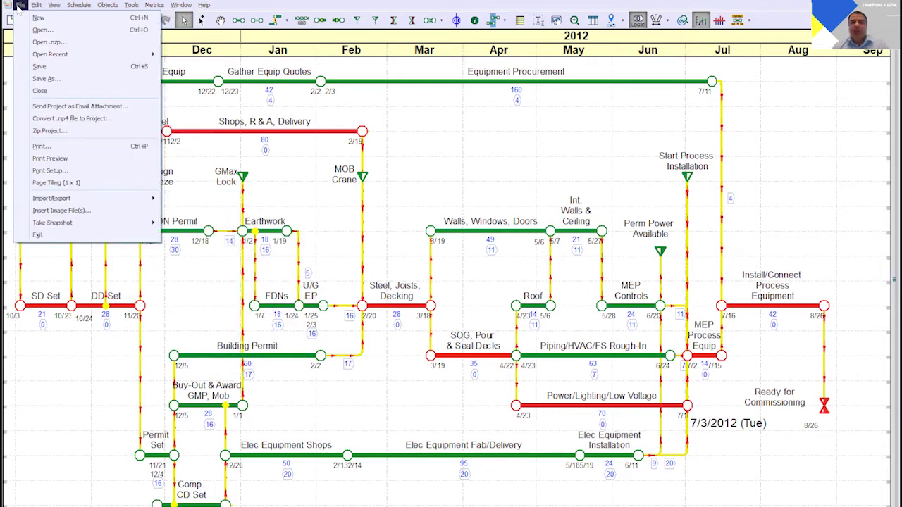
mouse_move(127, 203)
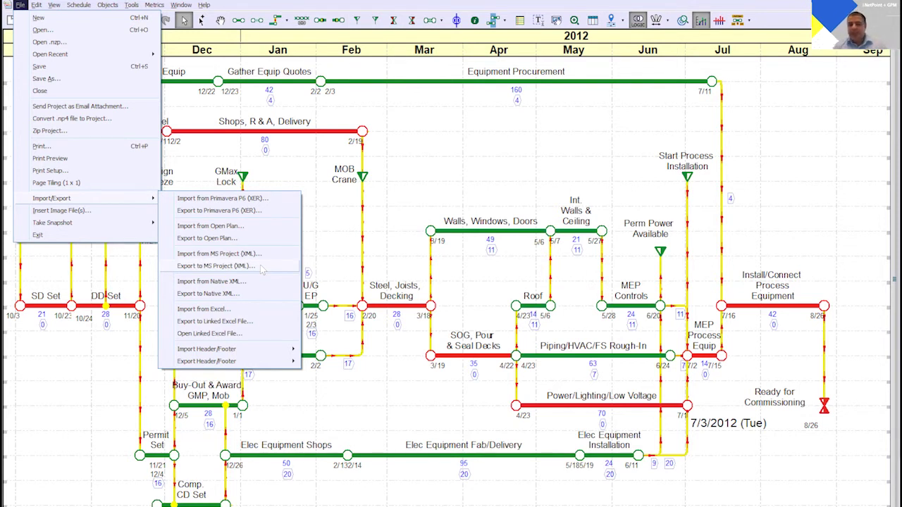
click(445, 173)
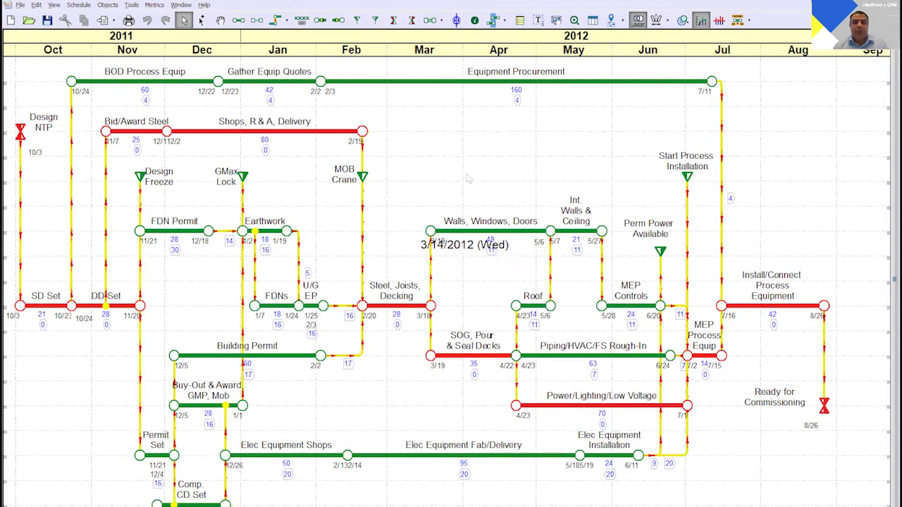
click(438, 82)
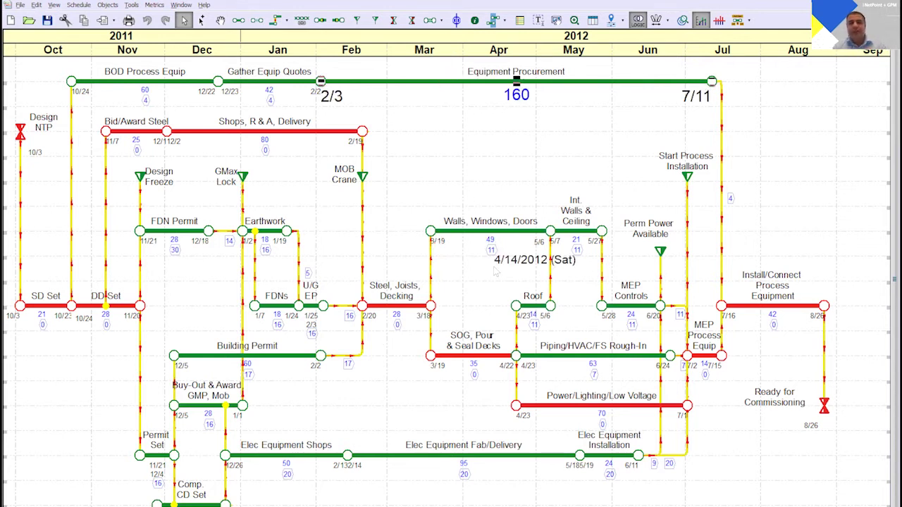
Shift the Equipment Procurement activity 10 days later so it starts on 2/13
key(Right)
key(Right)
key(Right)
key(Right)
key(Right)
key(Right)
key(Right)
key(Right)
key(Right)
key(Right)
click(454, 103)
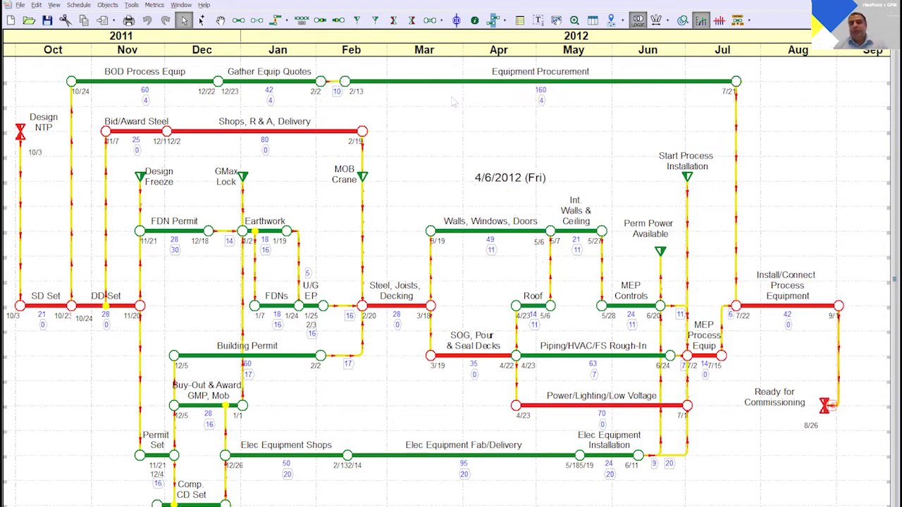
Try a start-no-earlier-than constraint of 2/13/2012 on the Equipment Procurement activity
right_click(440, 85)
click(422, 86)
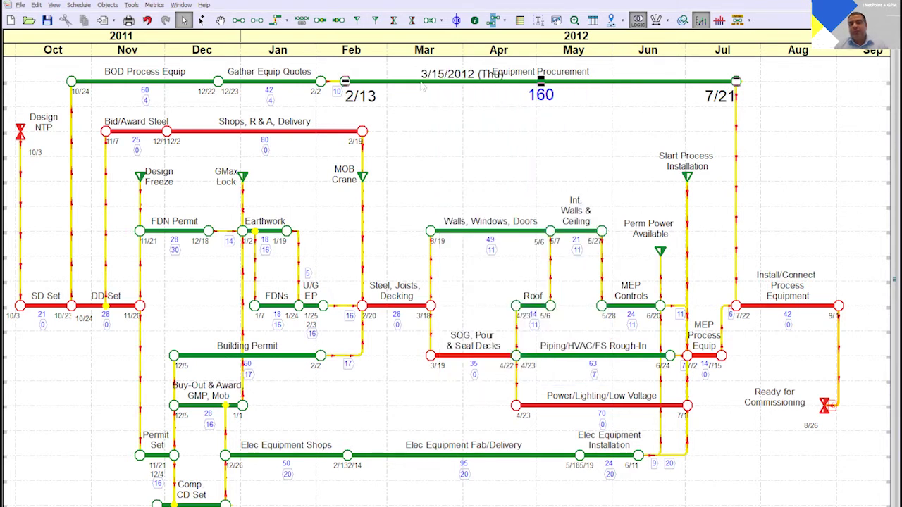
double_click(422, 85)
click(377, 163)
click(350, 272)
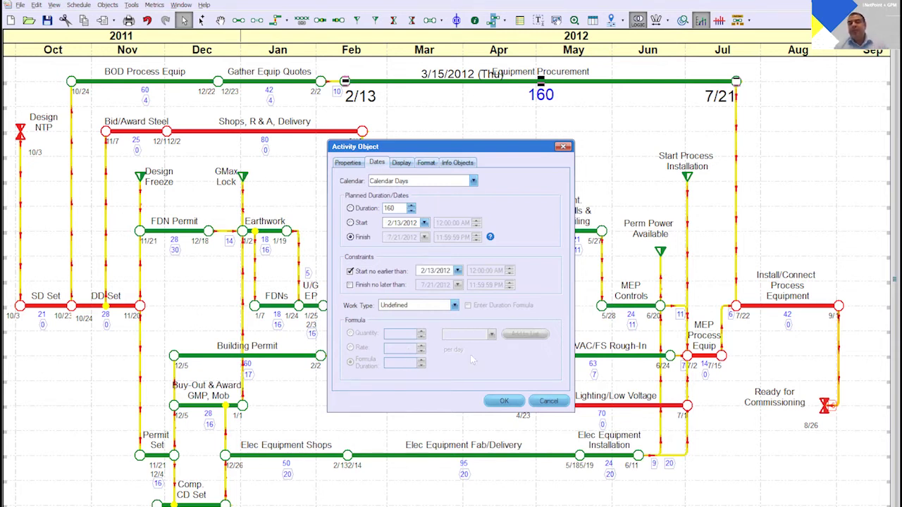
click(552, 401)
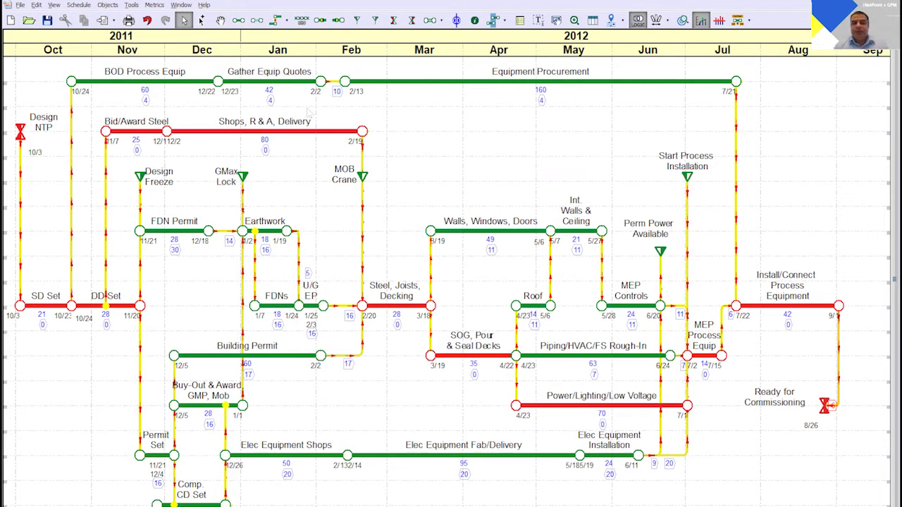
Open the object search filter and include start and finish milestones along with activities and delays
click(35, 5)
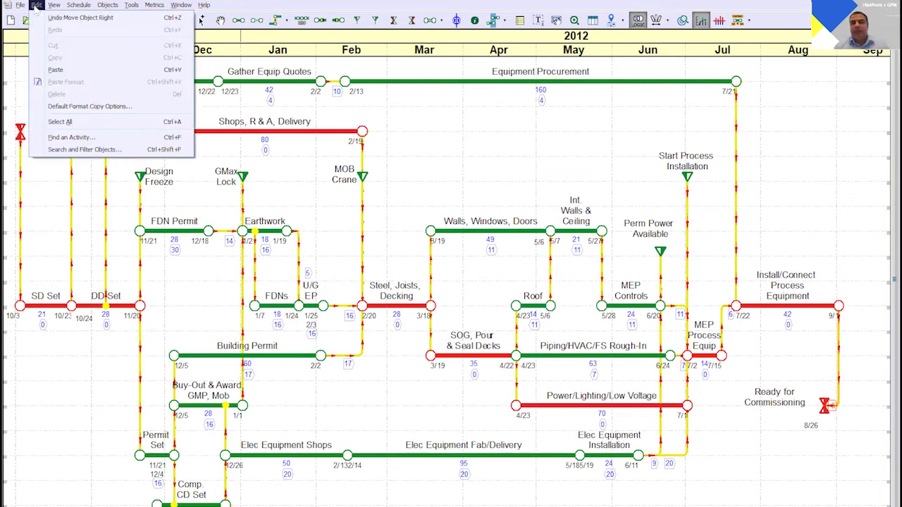
click(112, 149)
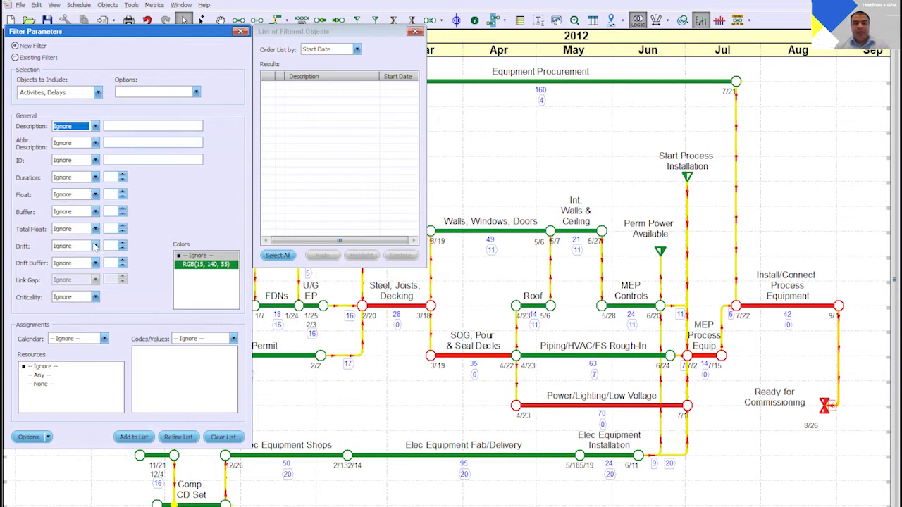
click(98, 92)
click(22, 130)
click(21, 140)
click(21, 148)
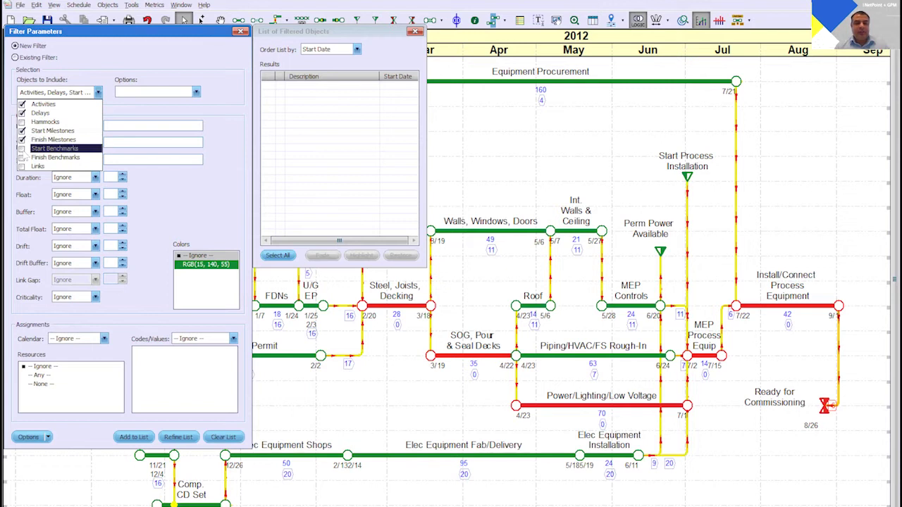
click(22, 148)
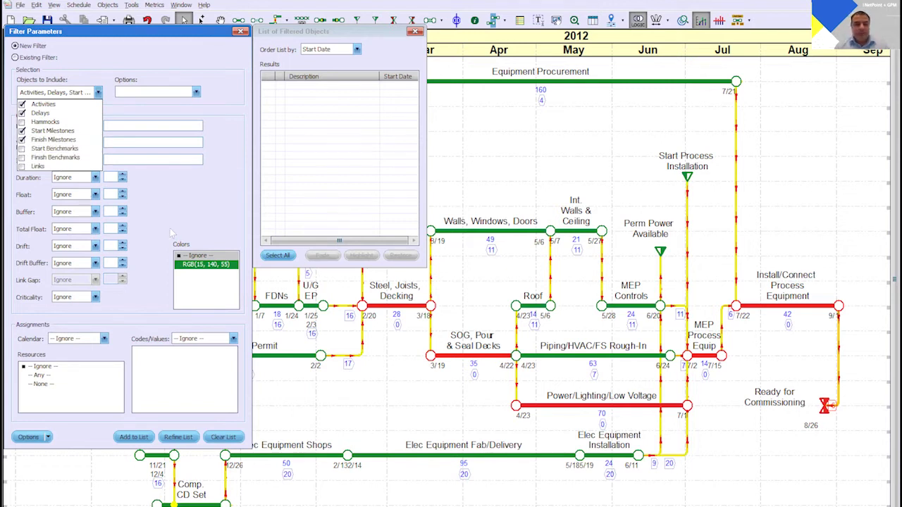
click(162, 201)
List the objects with drift greater than 0, close the filter without saving it, and move the results list clear of the schedule
click(95, 246)
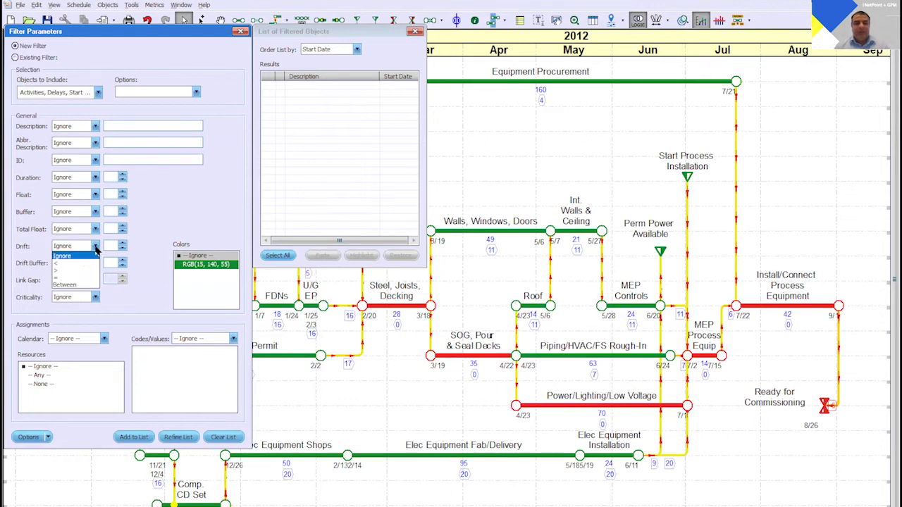
click(84, 272)
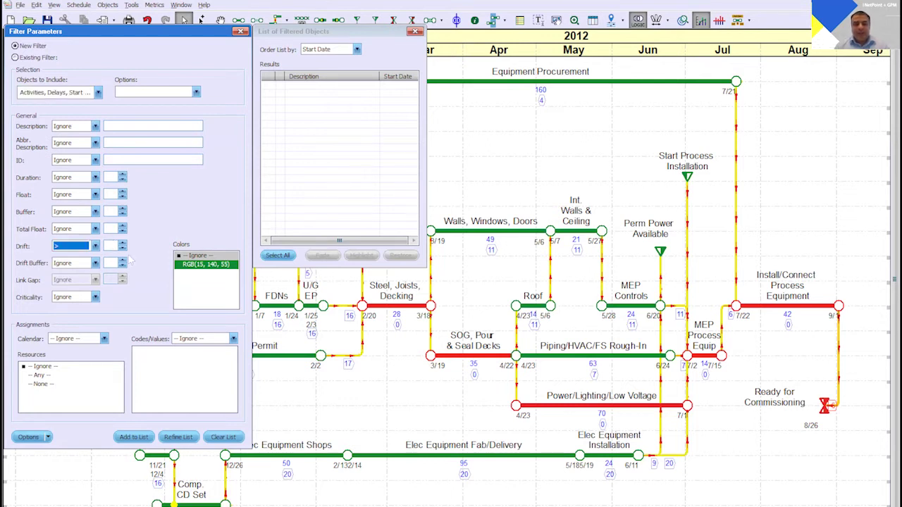
click(134, 437)
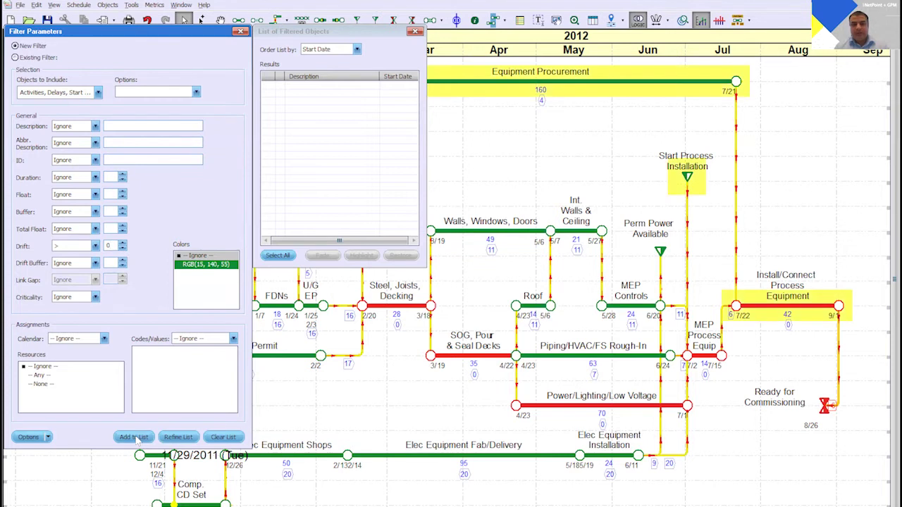
click(241, 33)
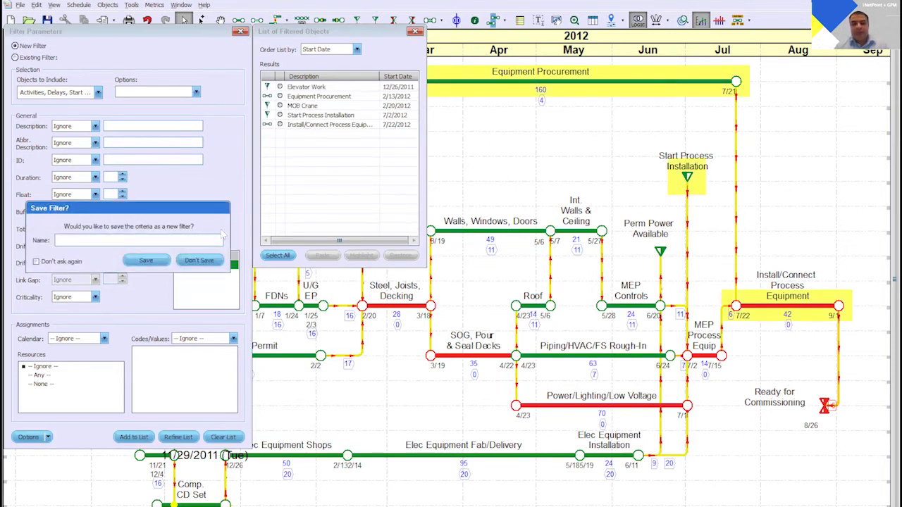
click(200, 261)
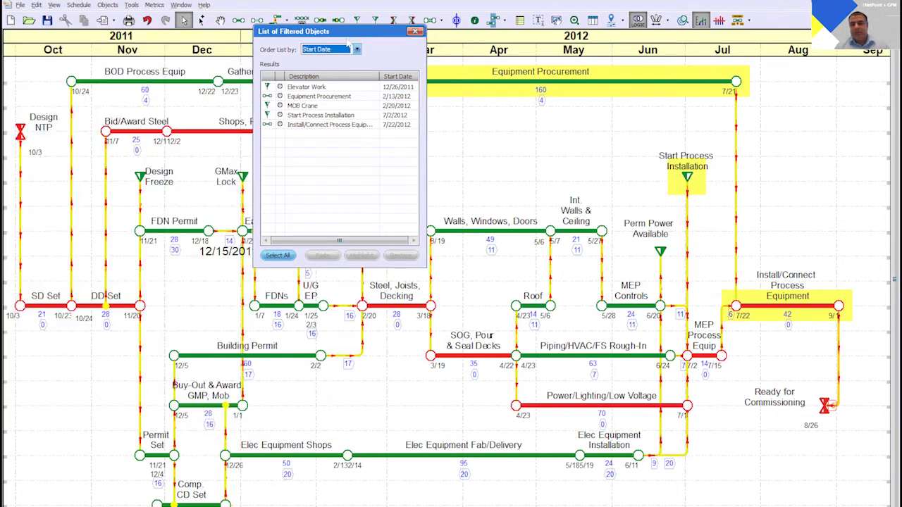
drag(346, 40, 148, 199)
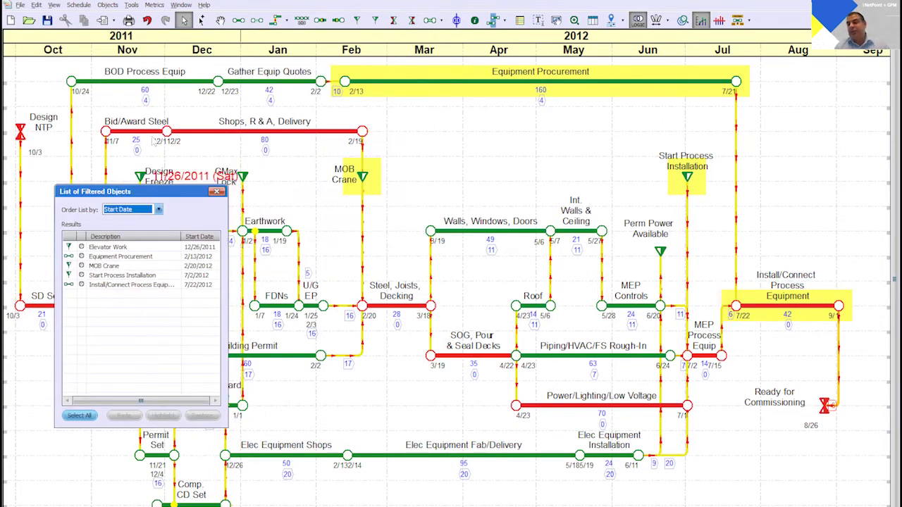
drag(167, 194, 129, 107)
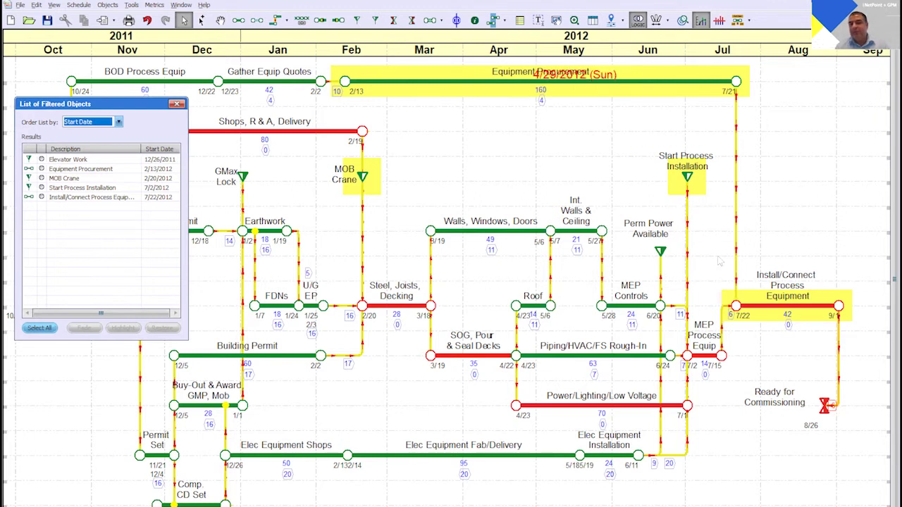
Display drift and float on the canvas for the Install/Connect Process Equipment activity
click(786, 301)
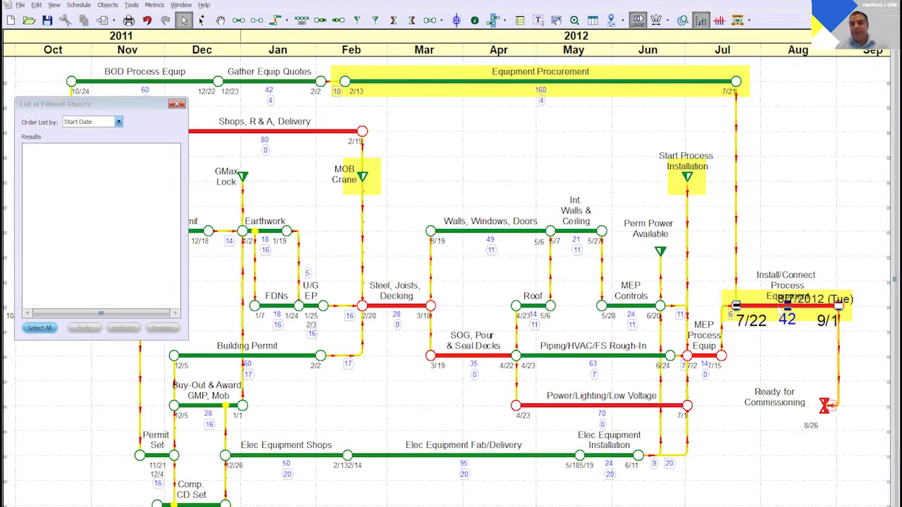
double_click(785, 302)
click(401, 162)
click(480, 204)
click(515, 406)
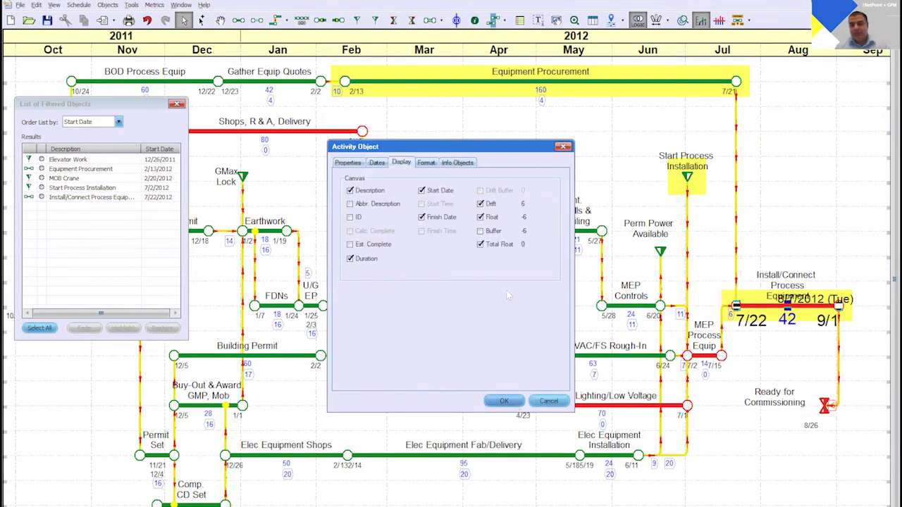
Display drift and float on the canvas for the Equipment Procurement activity
double_click(516, 85)
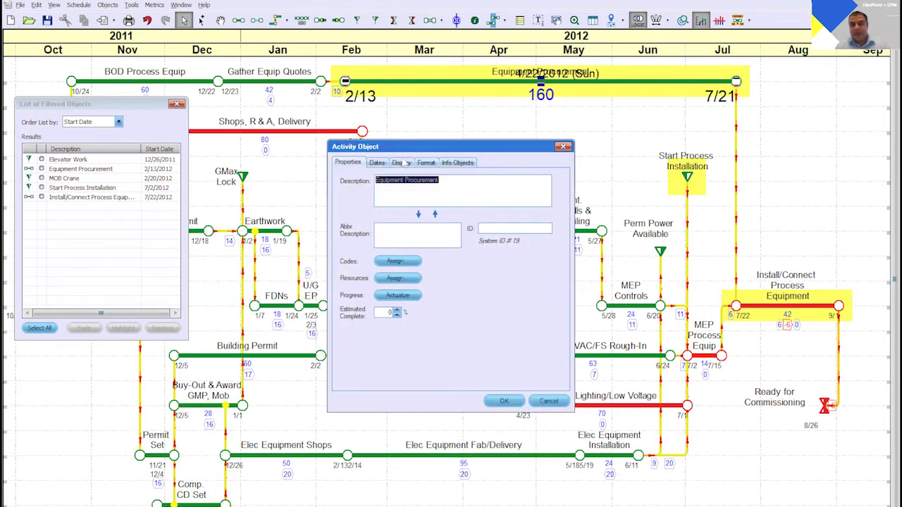
click(404, 163)
click(480, 204)
click(480, 217)
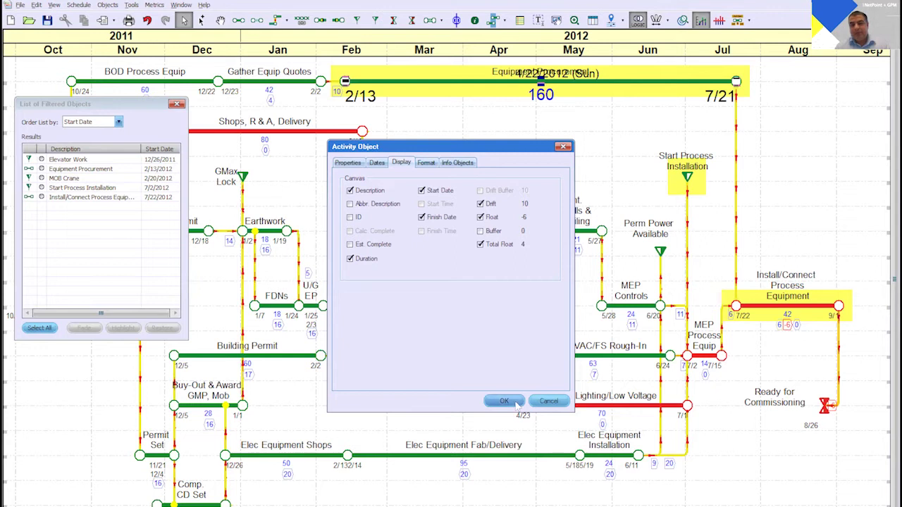
click(504, 401)
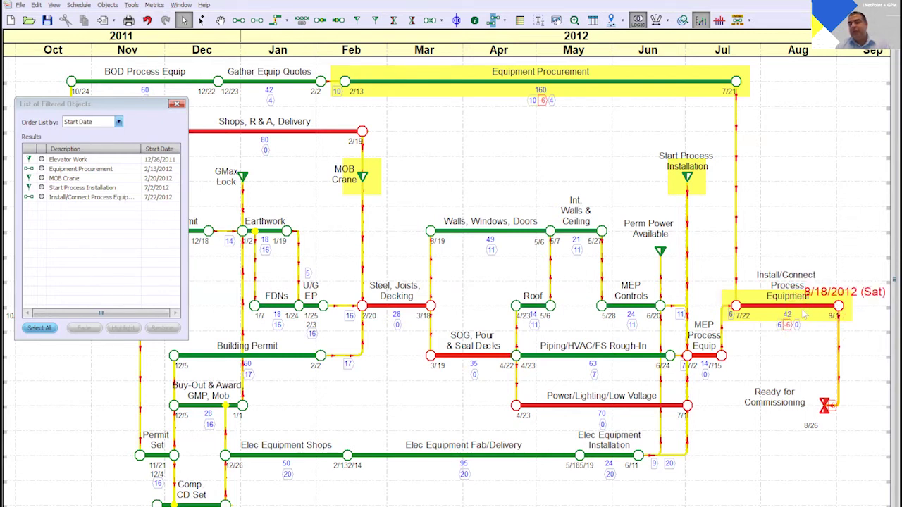
Constrain Equipment Procurement to start no earlier than 2/13/2012 and close the list of filtered objects
right_click(472, 85)
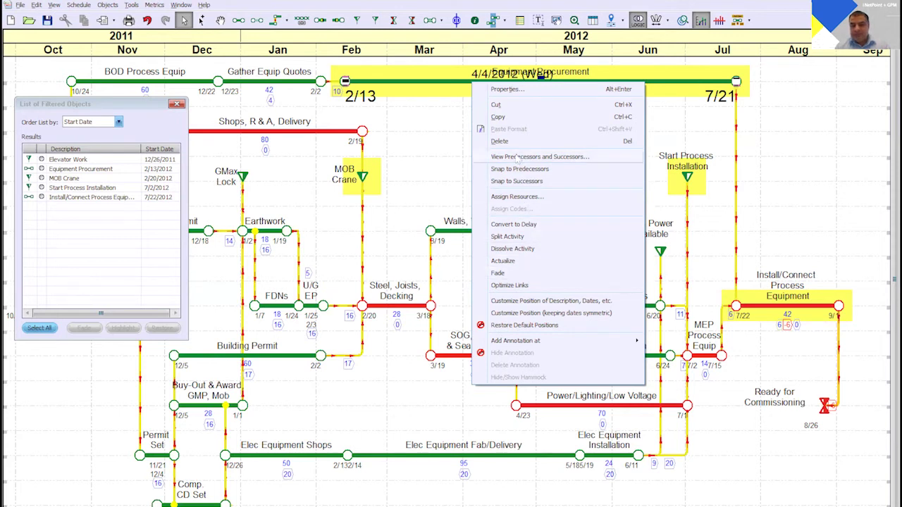
click(509, 89)
click(377, 162)
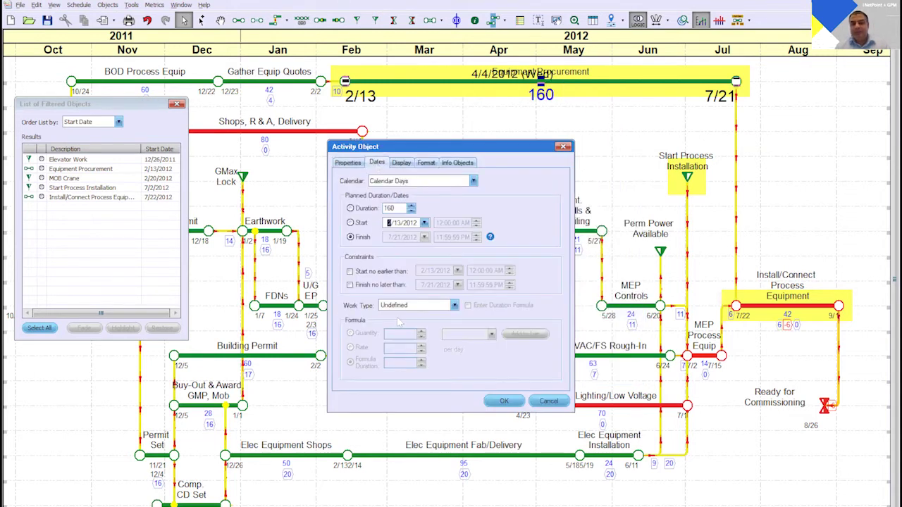
click(350, 271)
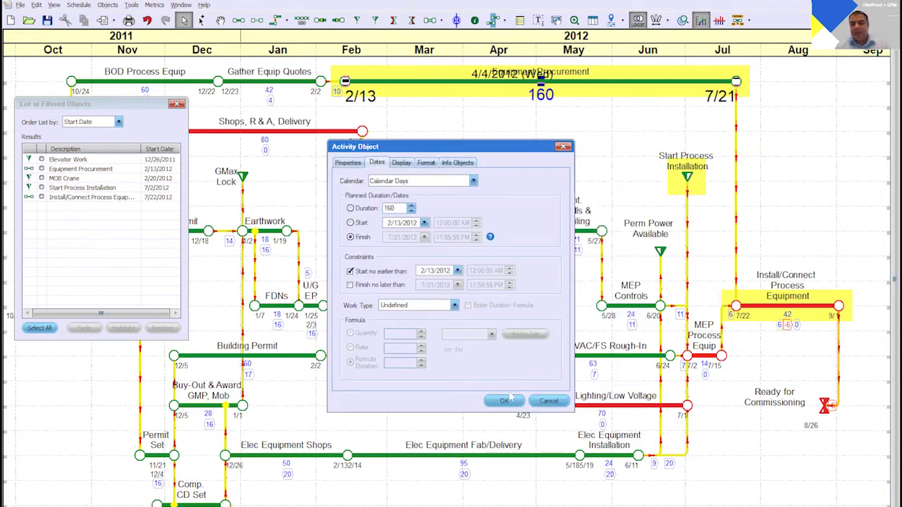
click(505, 401)
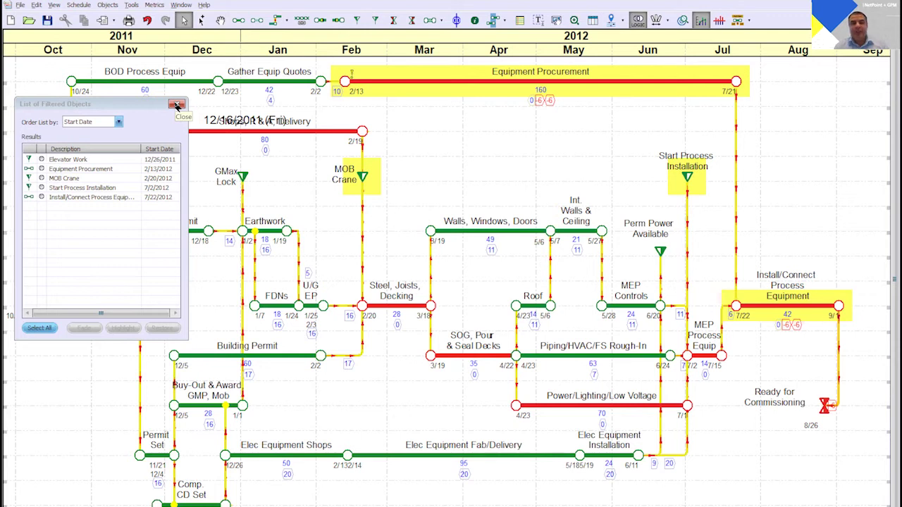
click(177, 105)
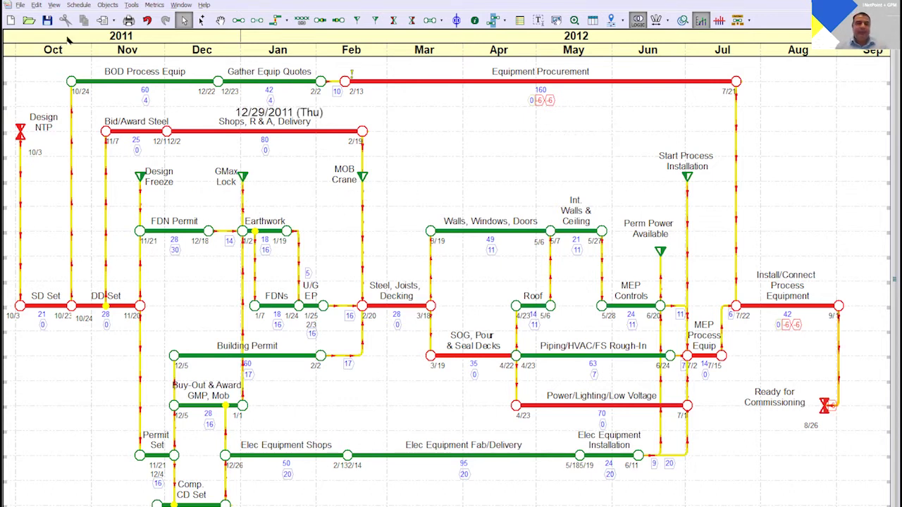
Open the Primavera P6 (XER) export configuration, keeping DEMOSCENARIO as the P6 project ID
click(20, 5)
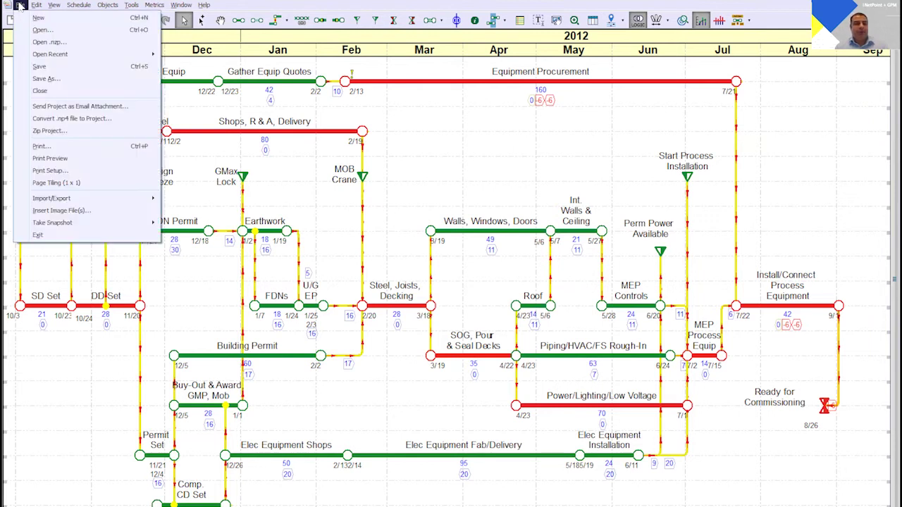
mouse_move(138, 199)
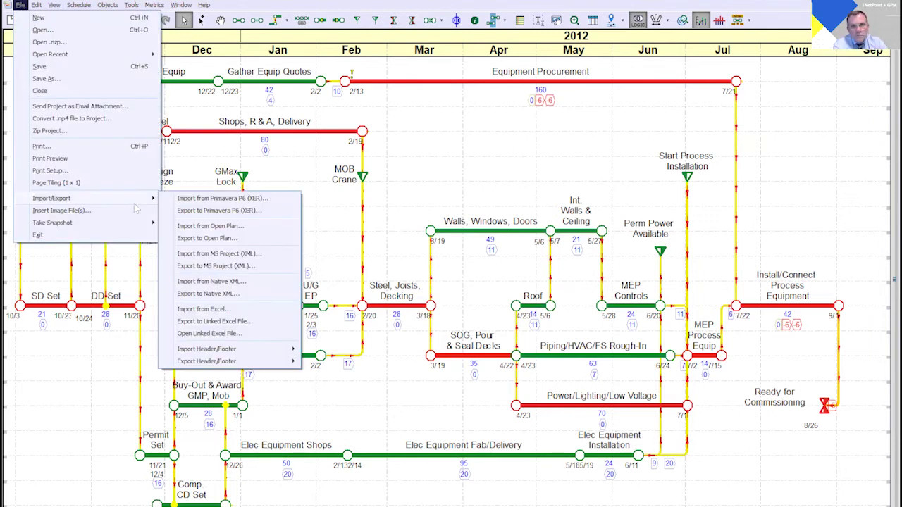
click(231, 213)
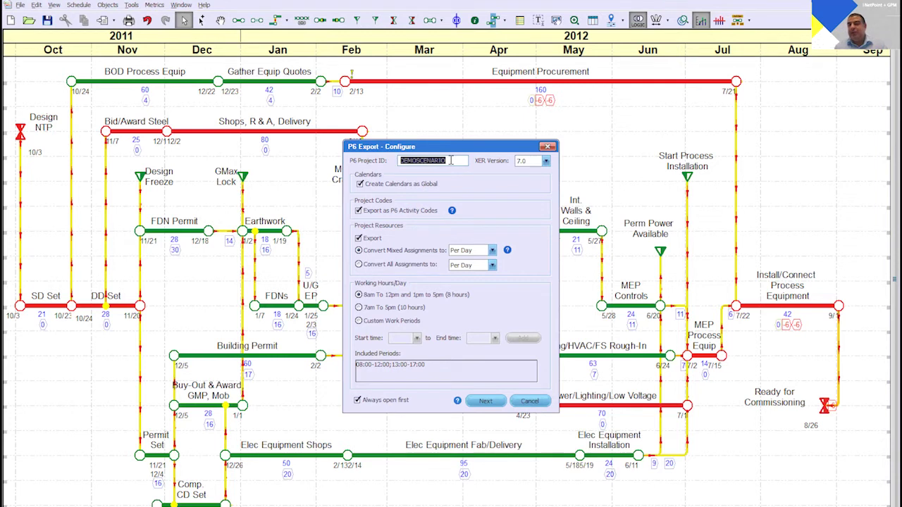
click(455, 162)
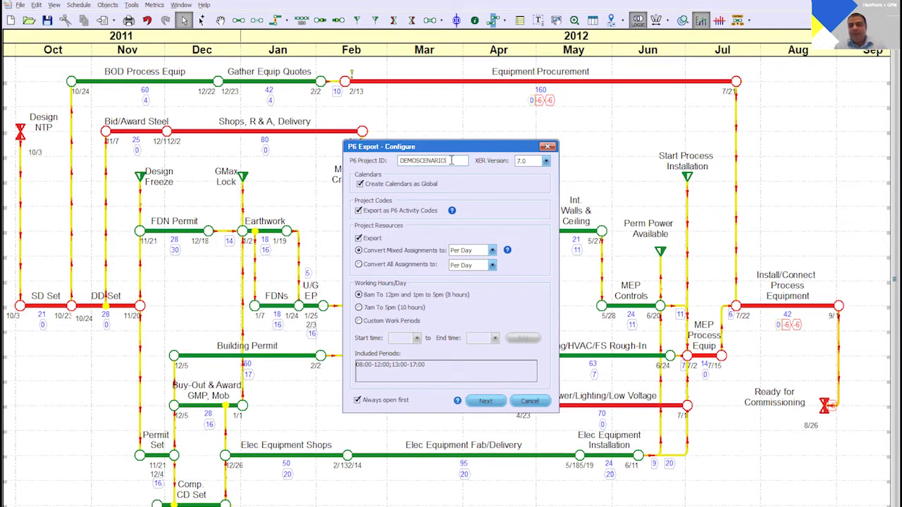
drag(452, 161, 388, 162)
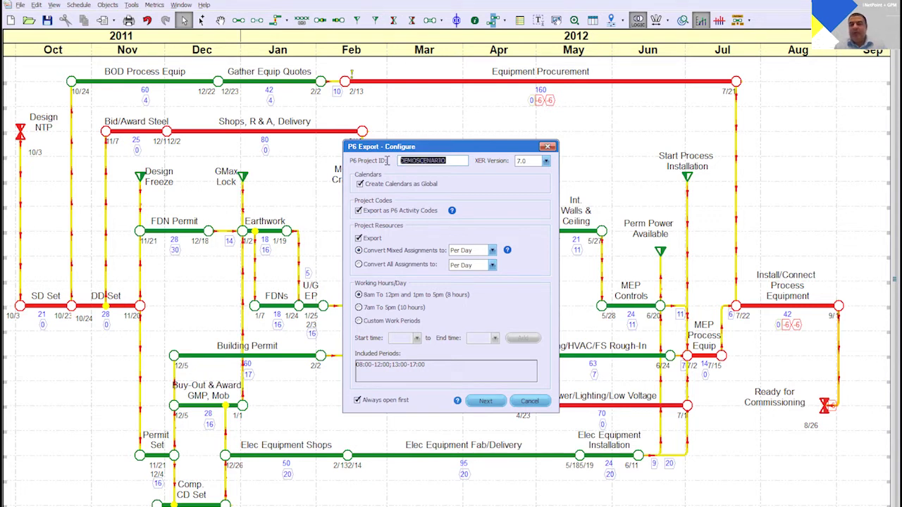
click(460, 162)
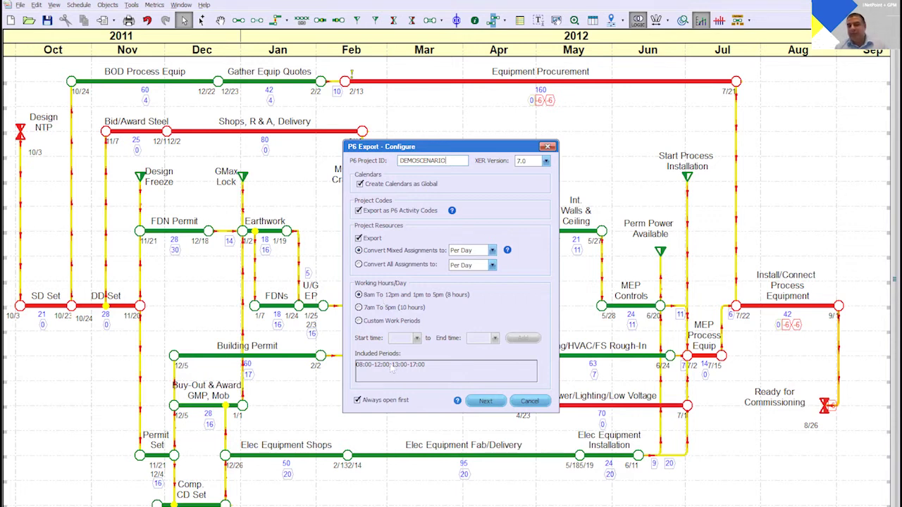
Set the P6 export's working hours to 8am to 12pm and 1pm to 5pm (8 hours) and proceed to the review
click(359, 321)
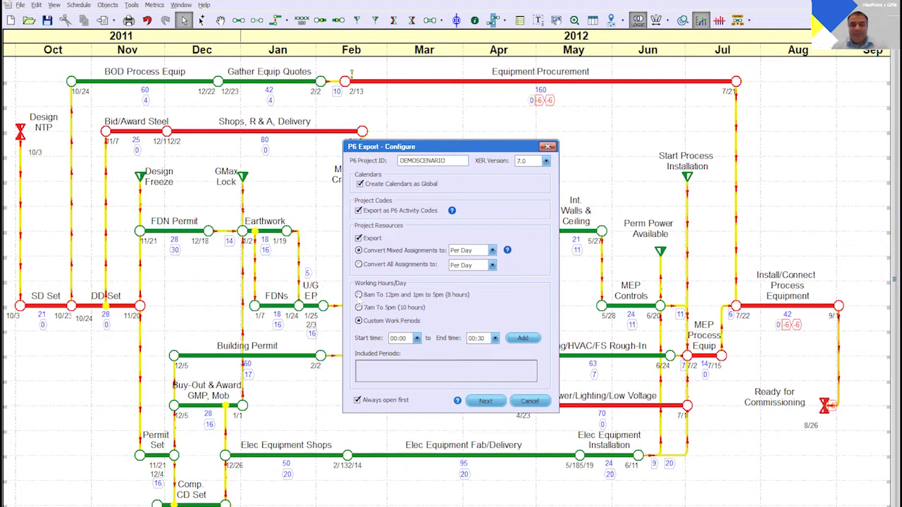
click(359, 296)
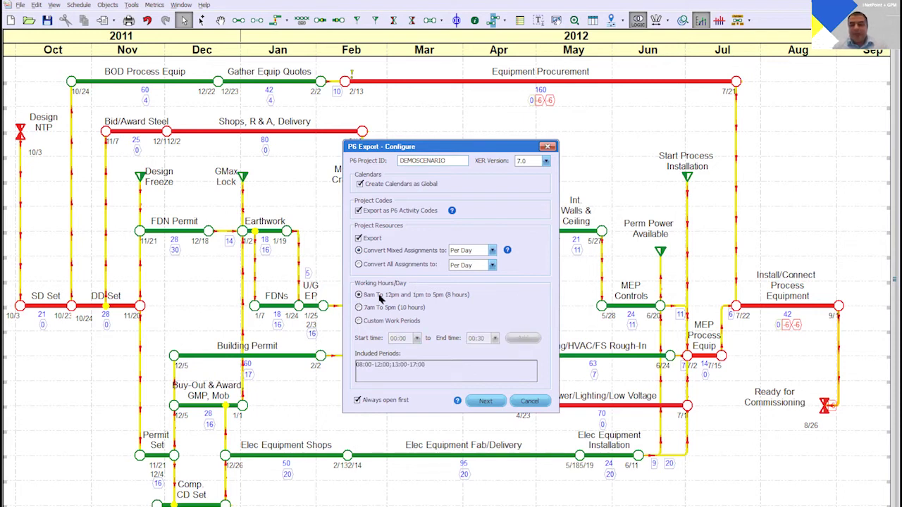
click(486, 402)
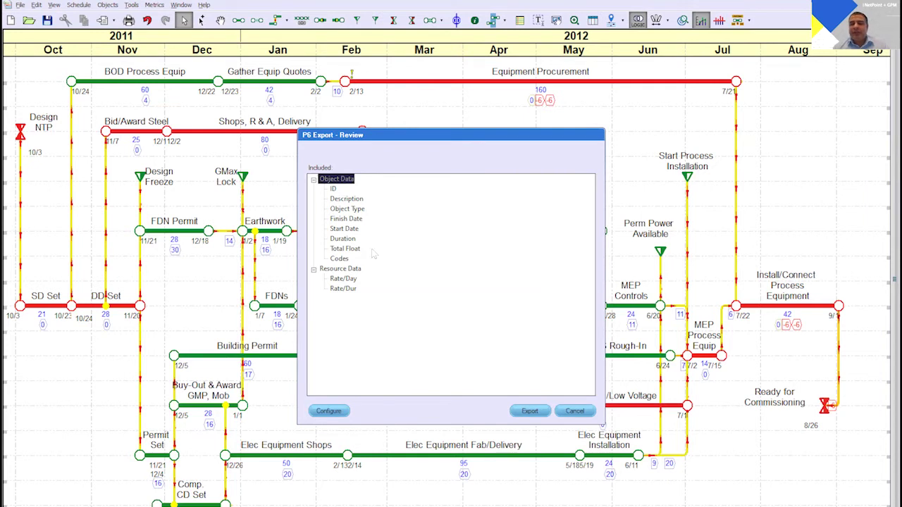
Export the reviewed schedule data to the Desktop as ConfDEMOSCENARIO.xer
click(528, 412)
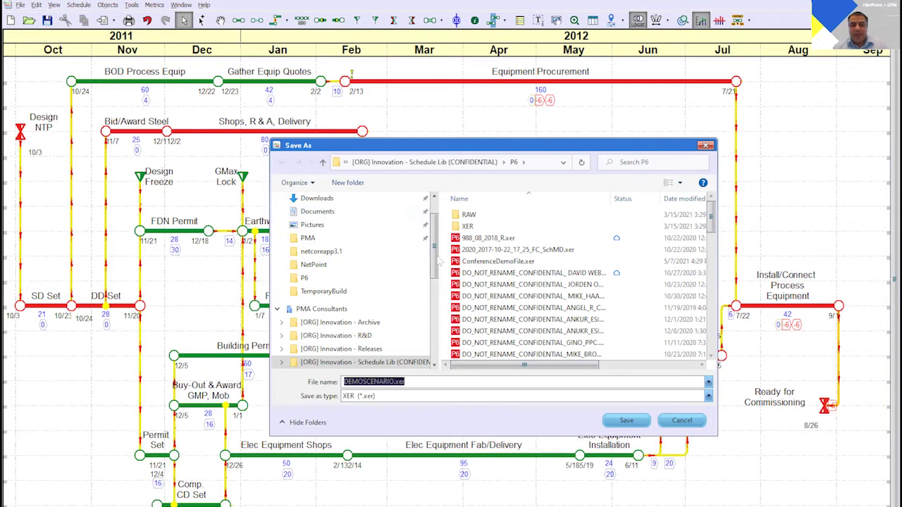
scroll(427, 260, up, 1)
click(359, 222)
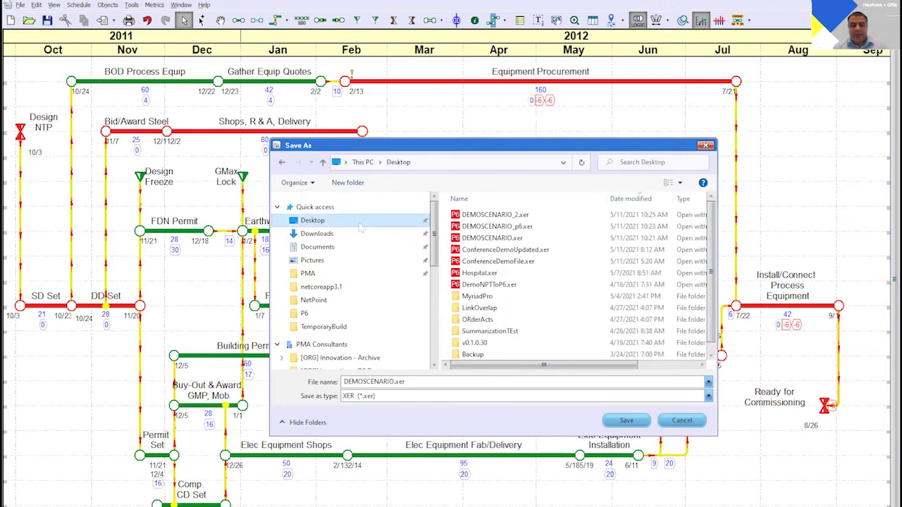
click(507, 238)
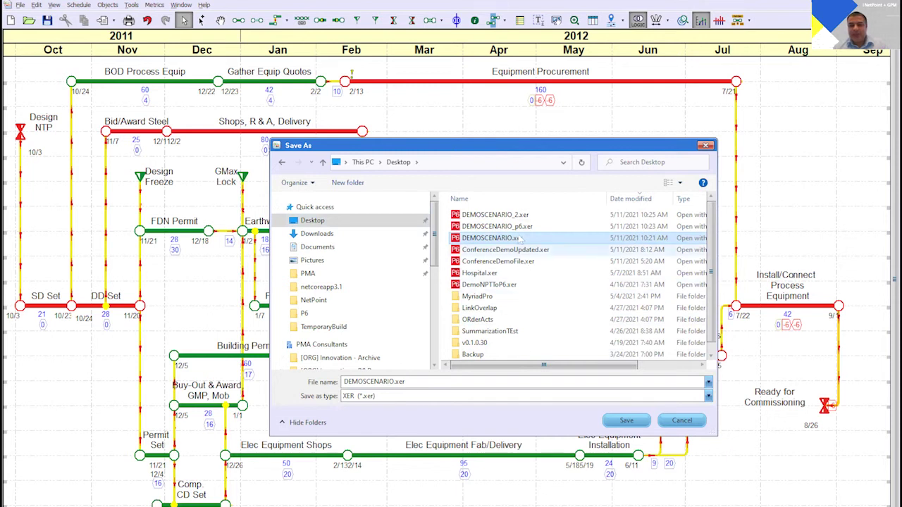
double_click(395, 382)
click(348, 383)
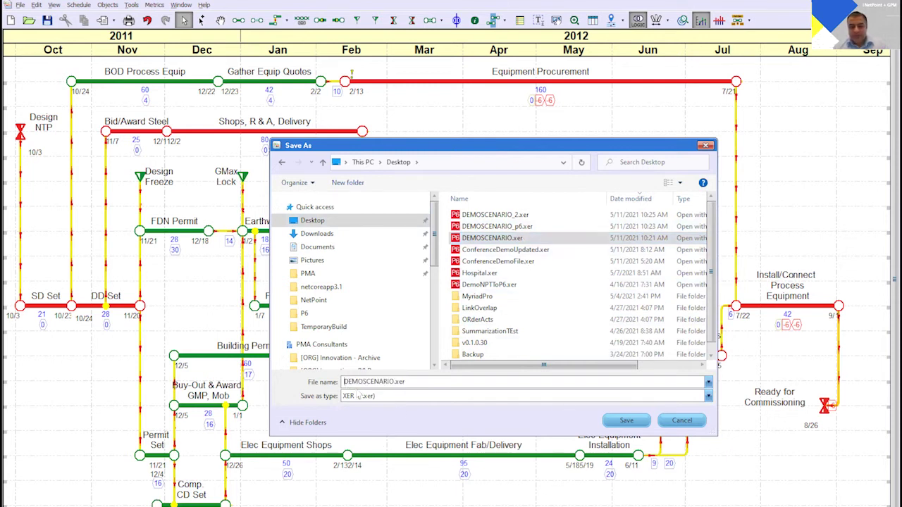
text(Conf)
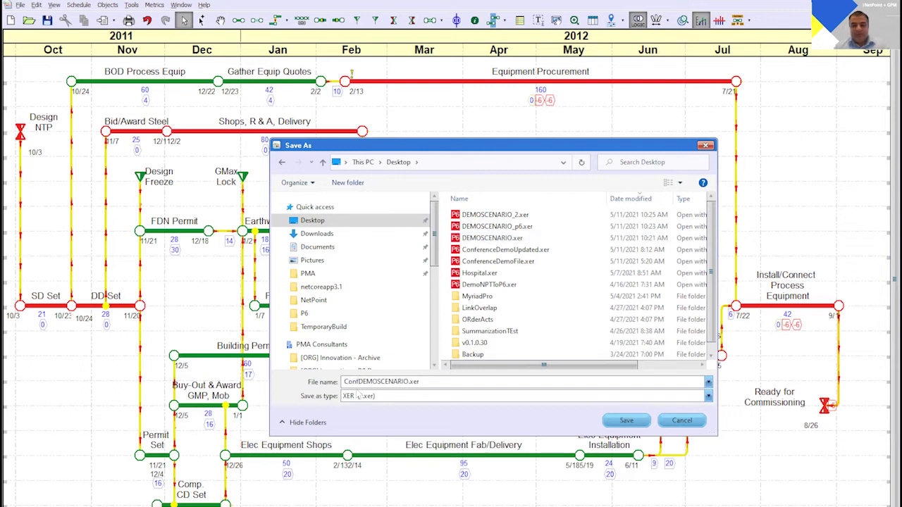
click(634, 421)
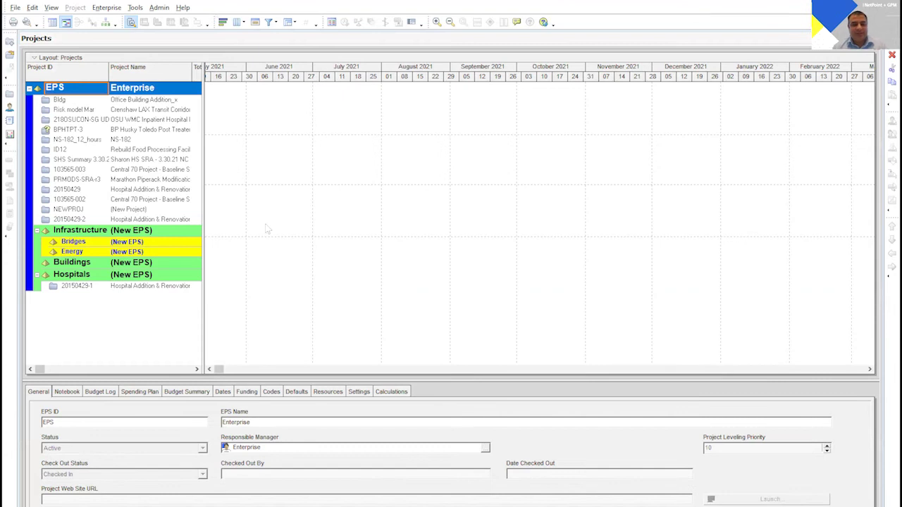
In Primavera P6, start a project import in Primavera PM (XER) format and choose ConfDEMOSCENARIO.xer from the Desktop
click(15, 7)
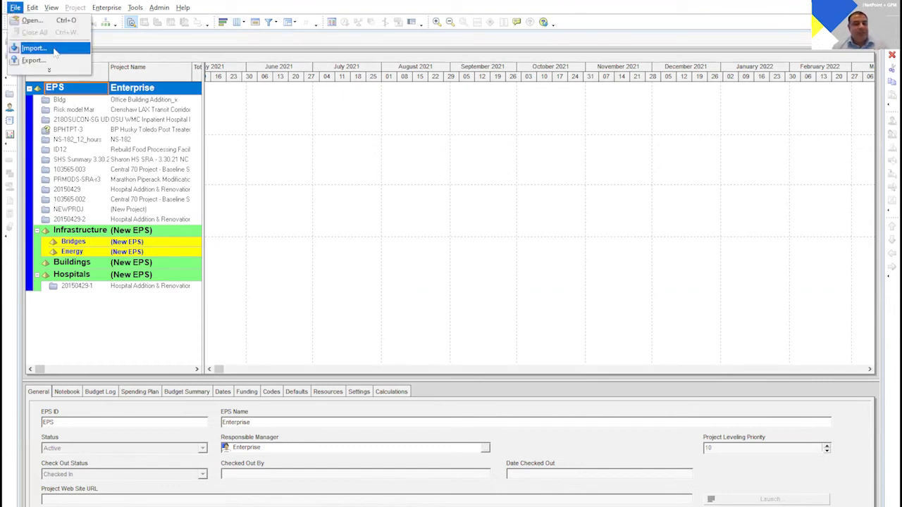
click(34, 48)
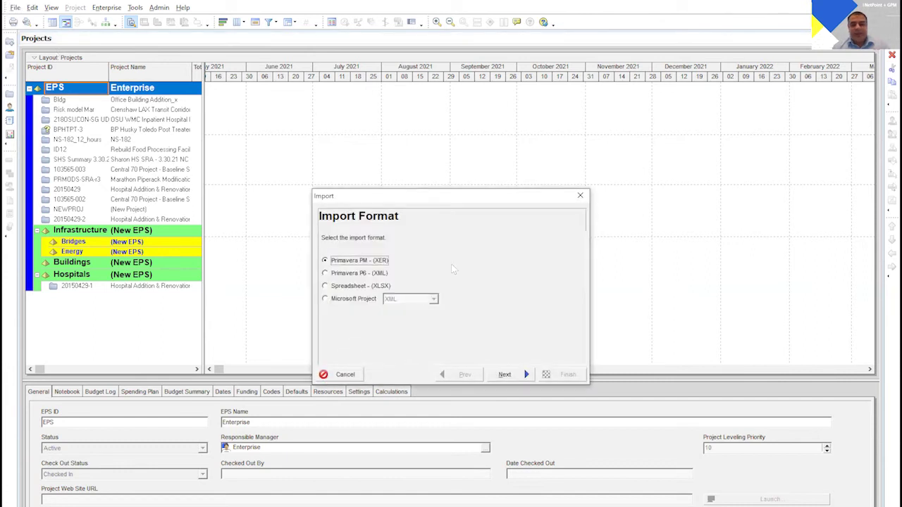
click(514, 375)
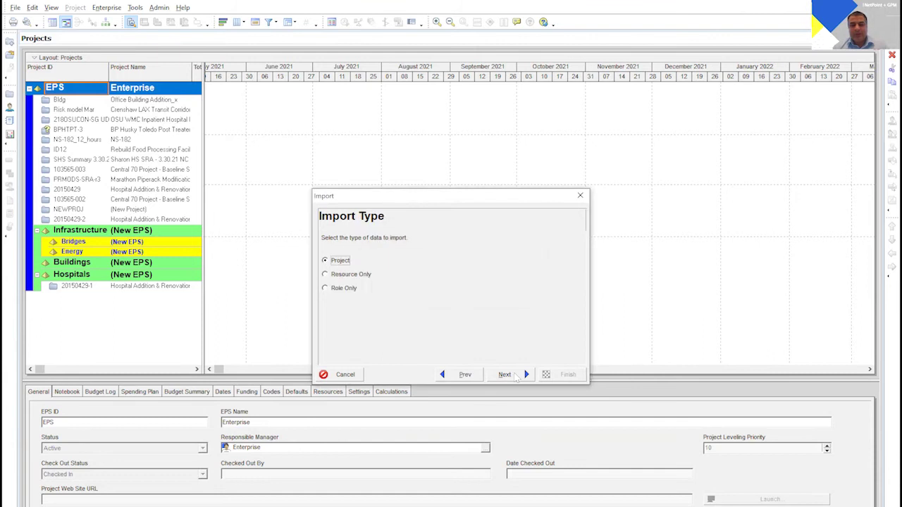
click(506, 374)
click(485, 272)
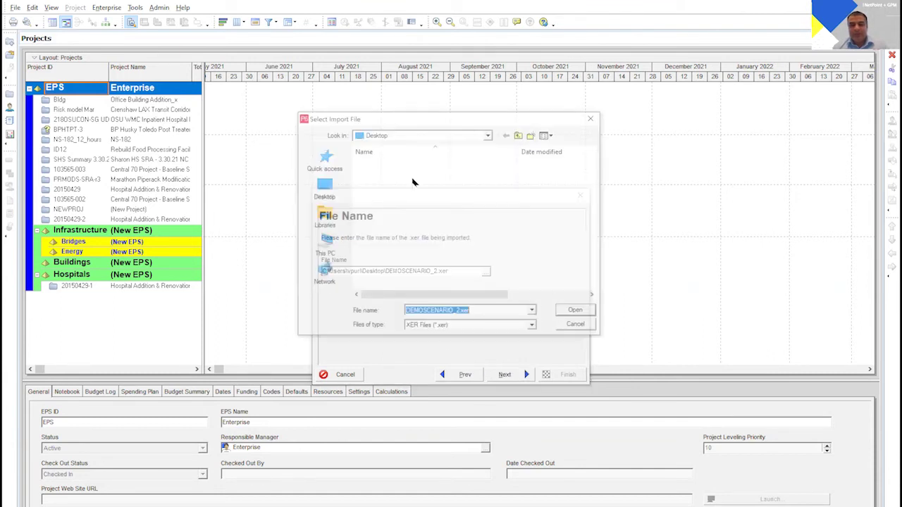
click(412, 238)
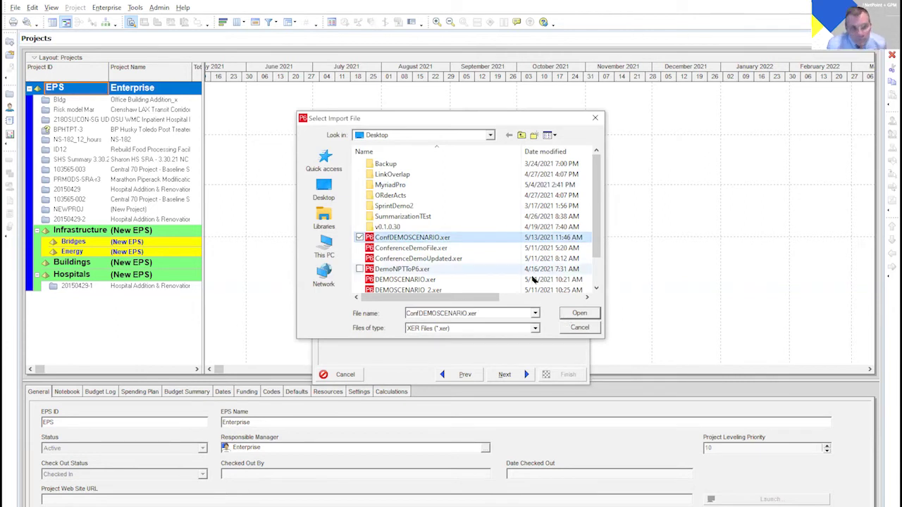
click(590, 317)
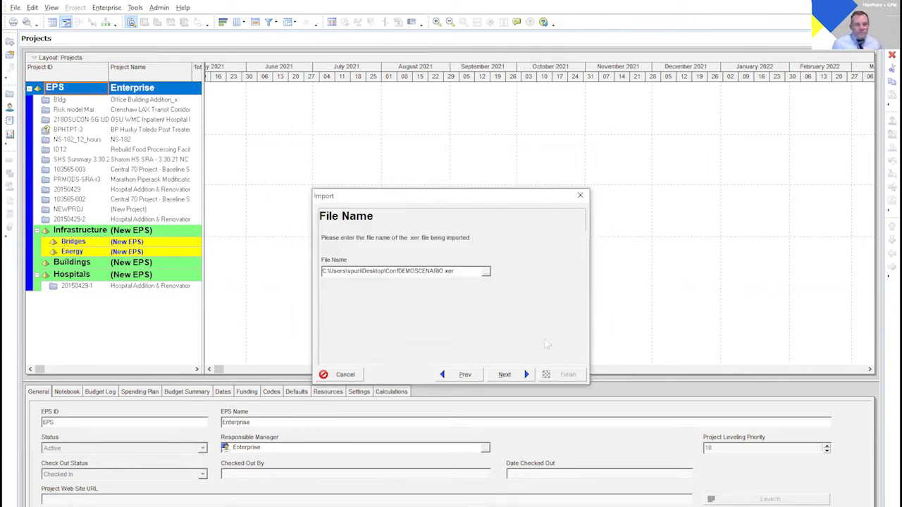
Import DEMOSCENARIO as a new project under EPS using the Default Configuration and finish the import
click(522, 375)
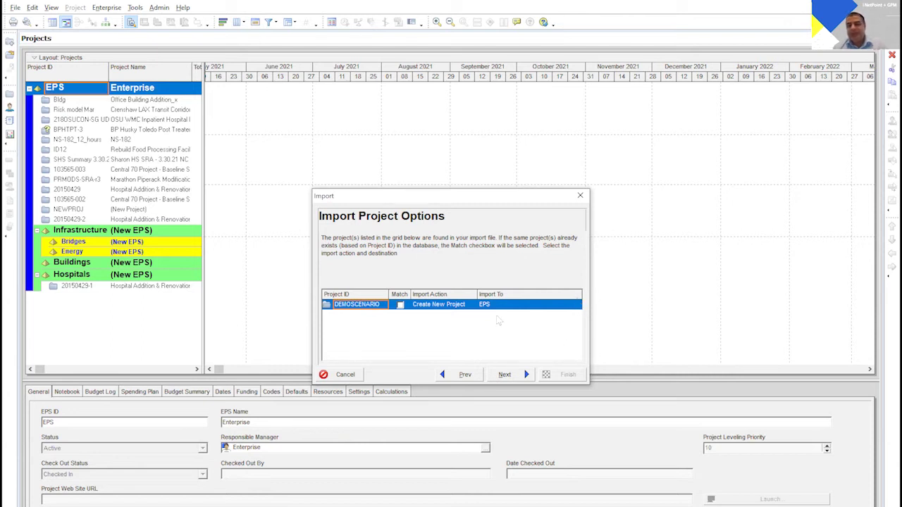
click(520, 379)
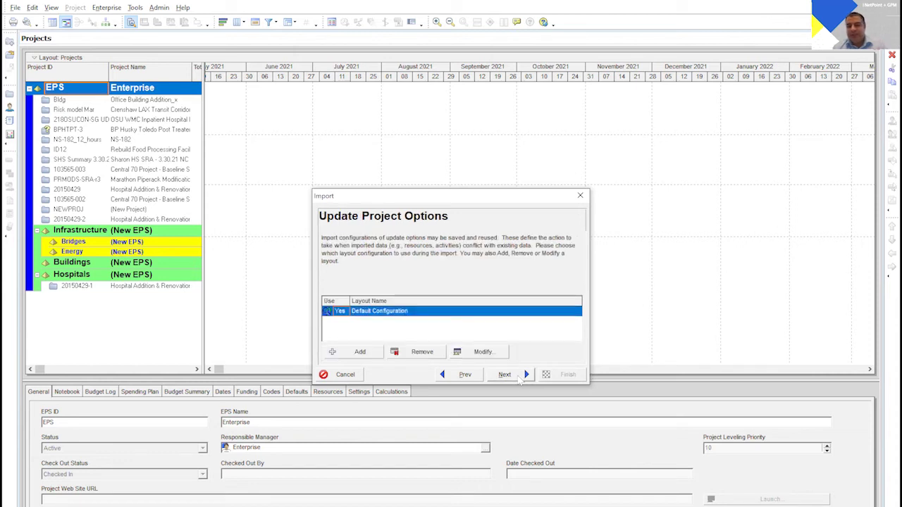
click(520, 379)
click(564, 379)
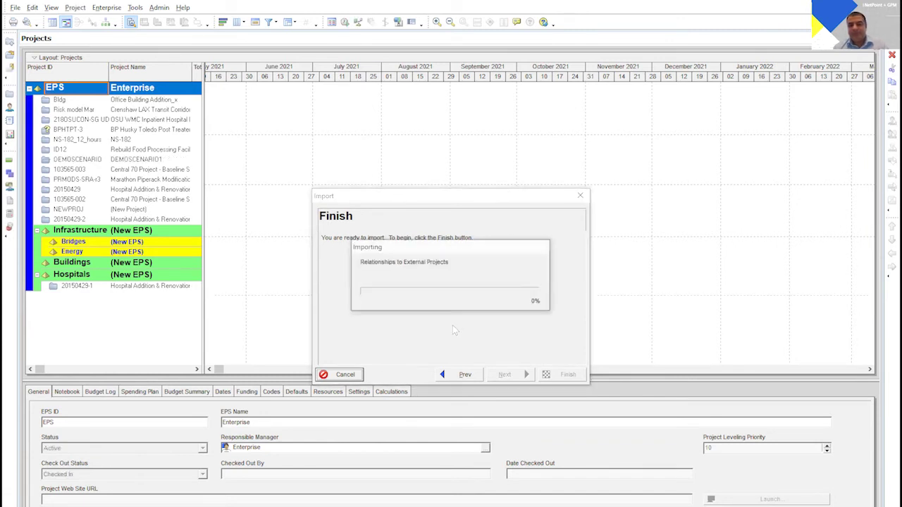
click(568, 374)
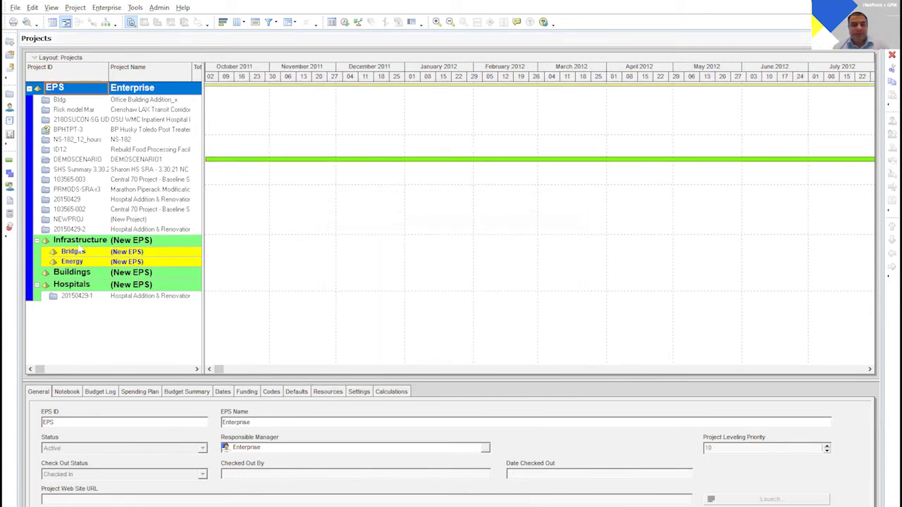
Open the activities of the imported DEMOSCENARIO project and enlarge the activity table area
click(78, 162)
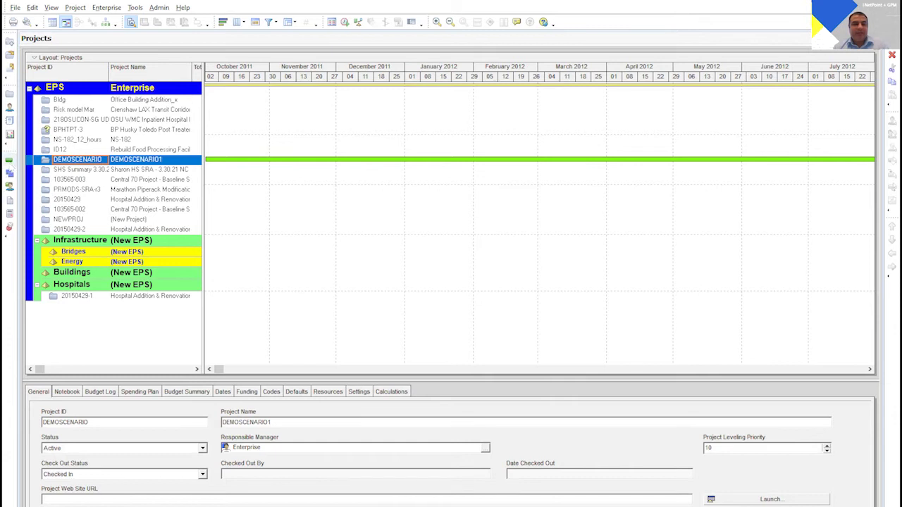
click(10, 160)
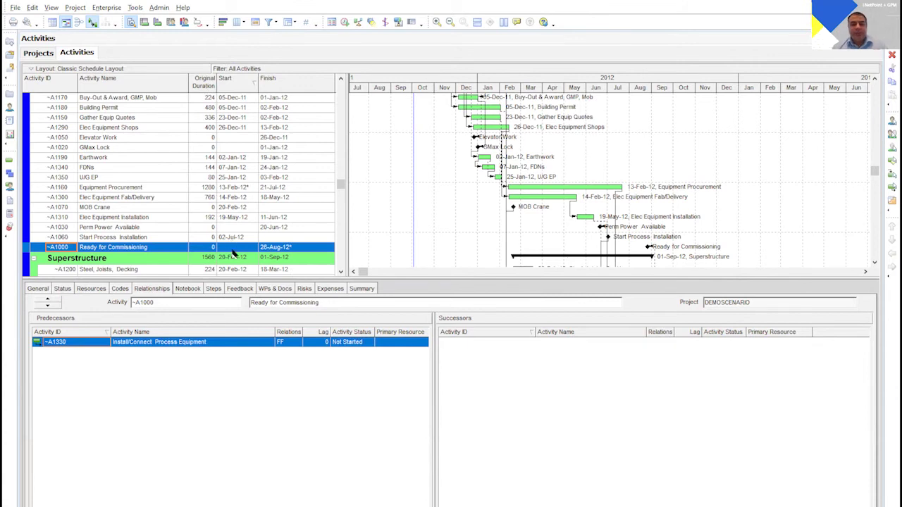
drag(236, 284, 252, 462)
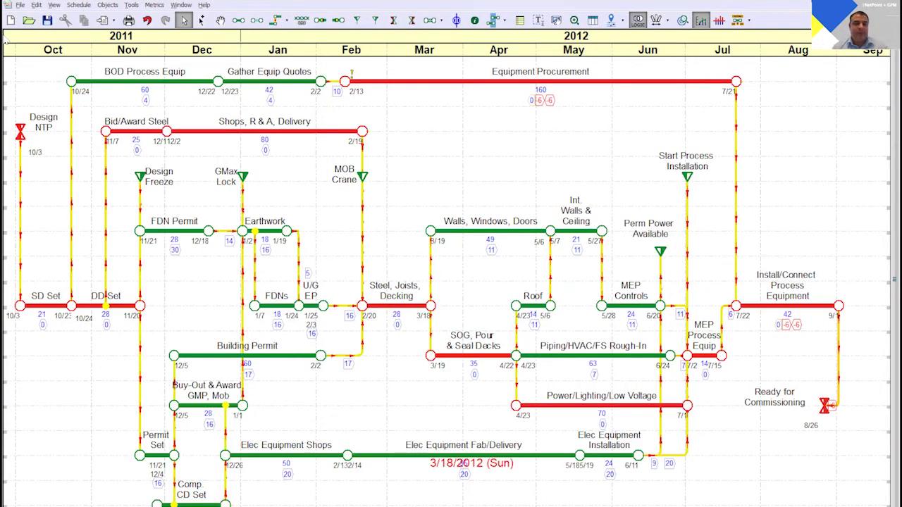
Switch back to NetPoint and open the recent project NetPointToP6_S2, accepting the notice about the unavailable printer
click(21, 6)
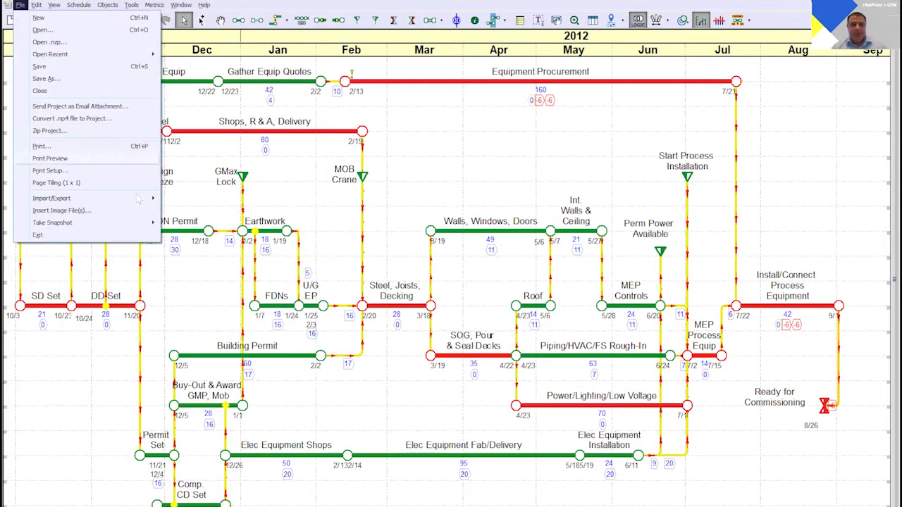
mouse_move(131, 55)
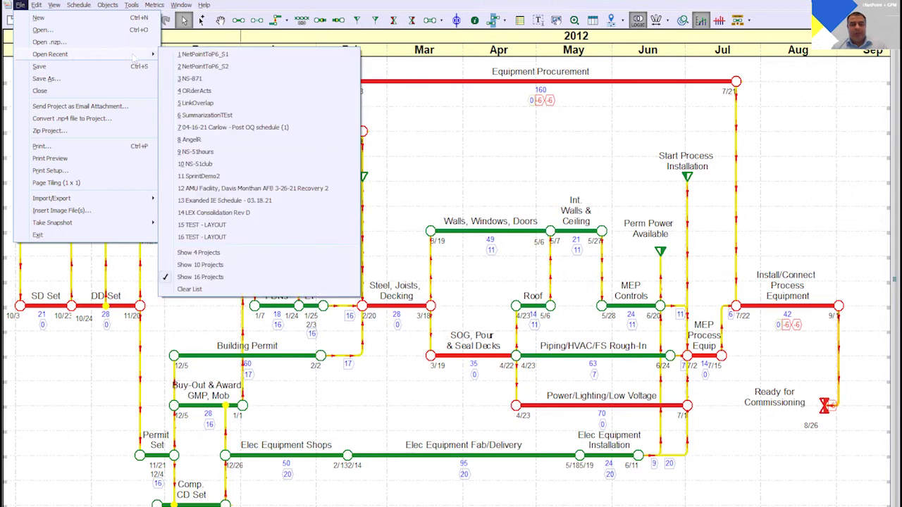
click(217, 65)
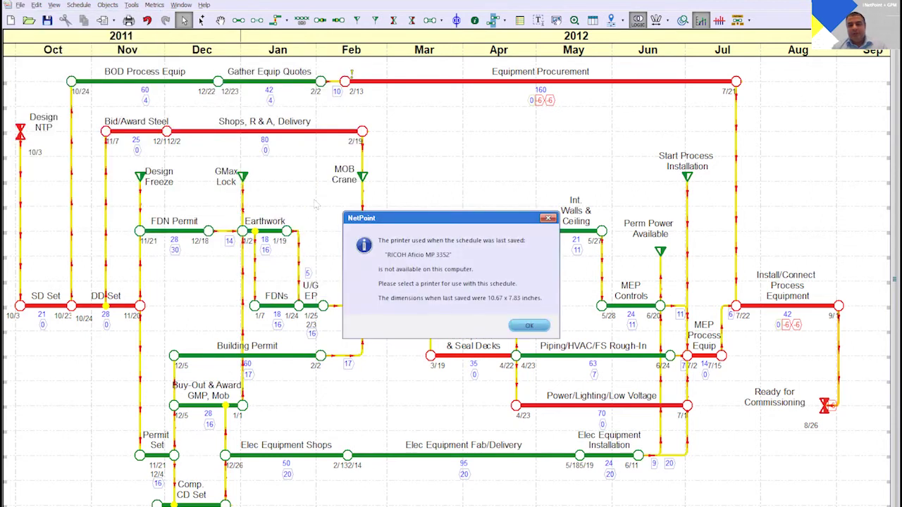
click(535, 325)
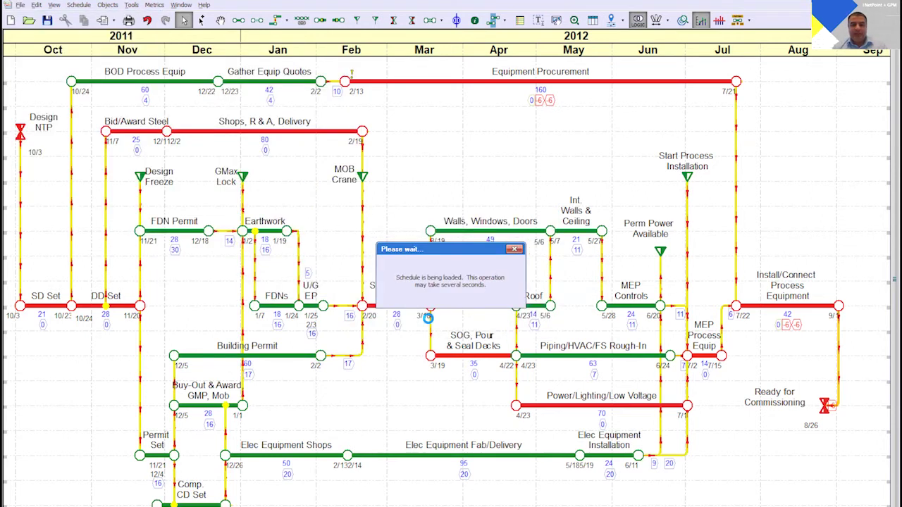
click(499, 347)
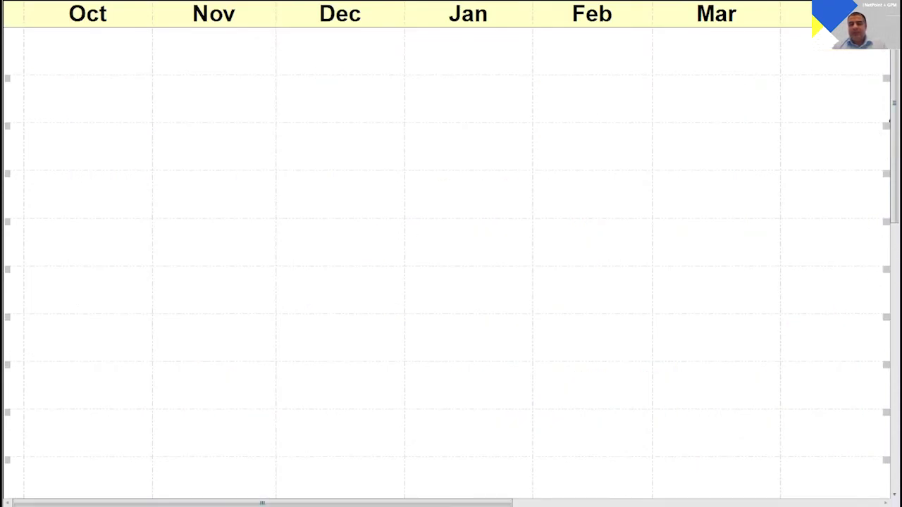
Set the schedule's zoom factor to 50 and close the zoom and stretch settings
key(ctrl+shift+z)
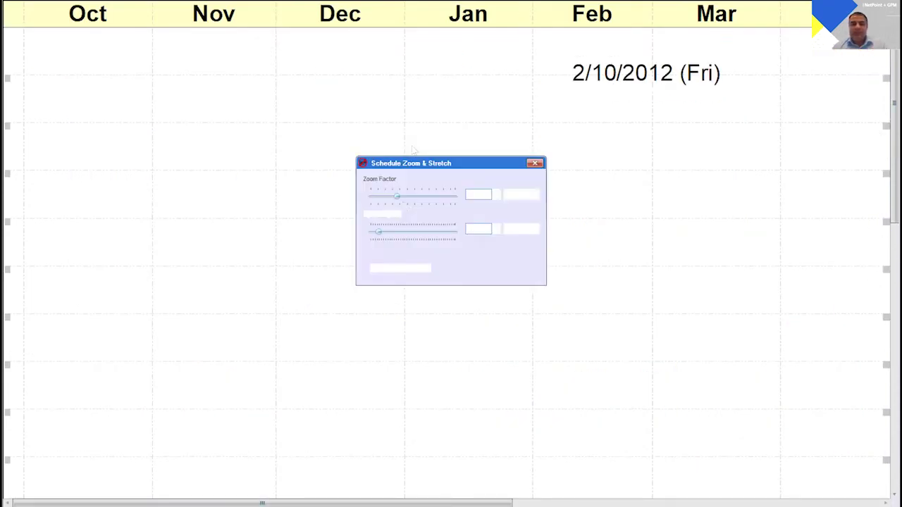
drag(396, 197, 380, 199)
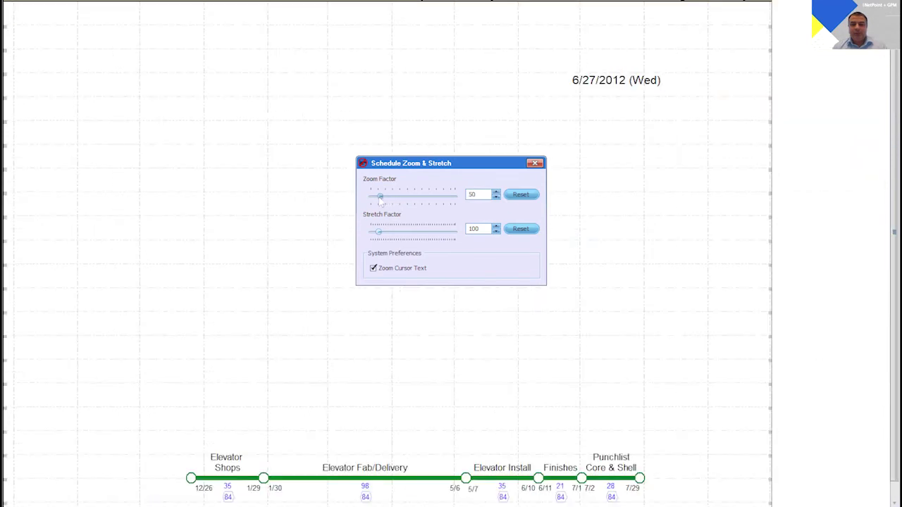
click(535, 162)
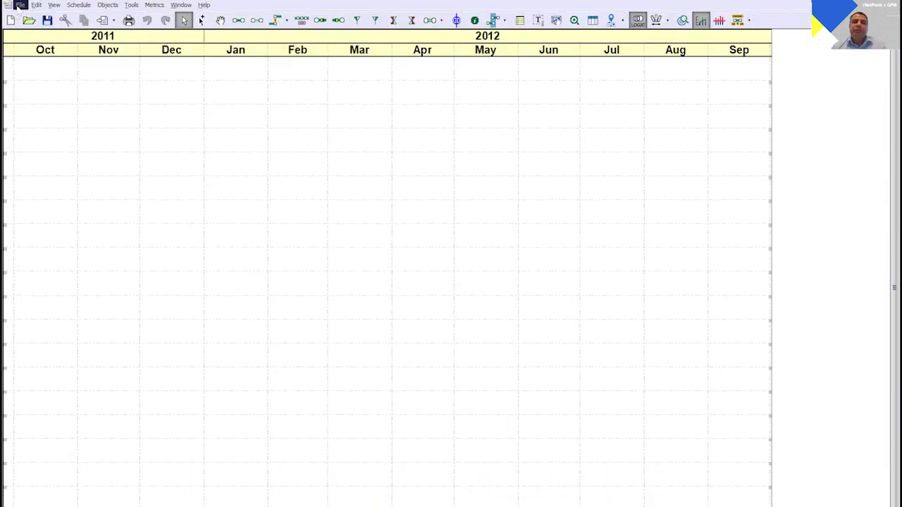
click(20, 5)
mouse_move(123, 196)
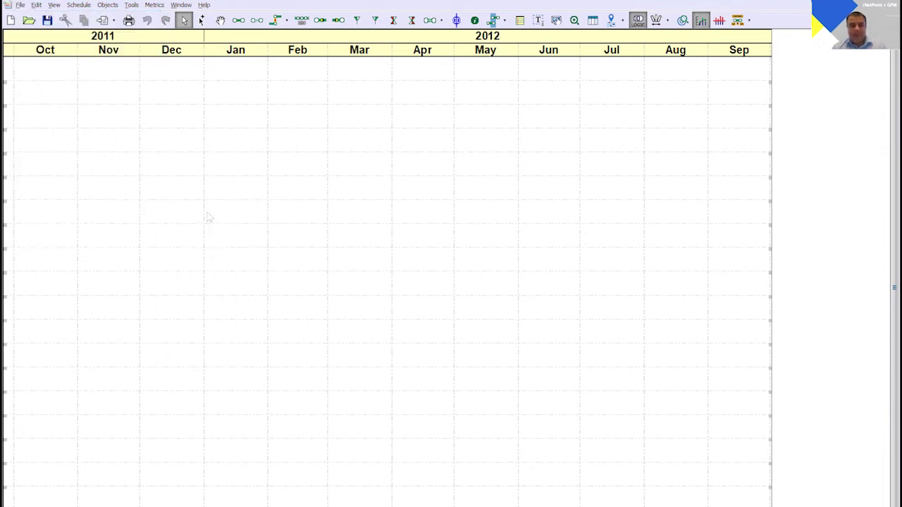
click(209, 211)
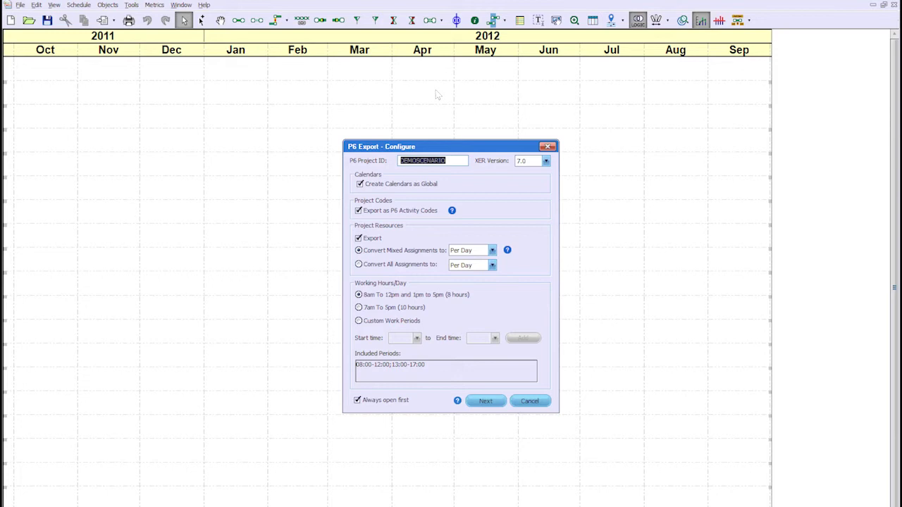
click(548, 147)
Switch back to the open NetPointToP6_S1 schedule
click(180, 5)
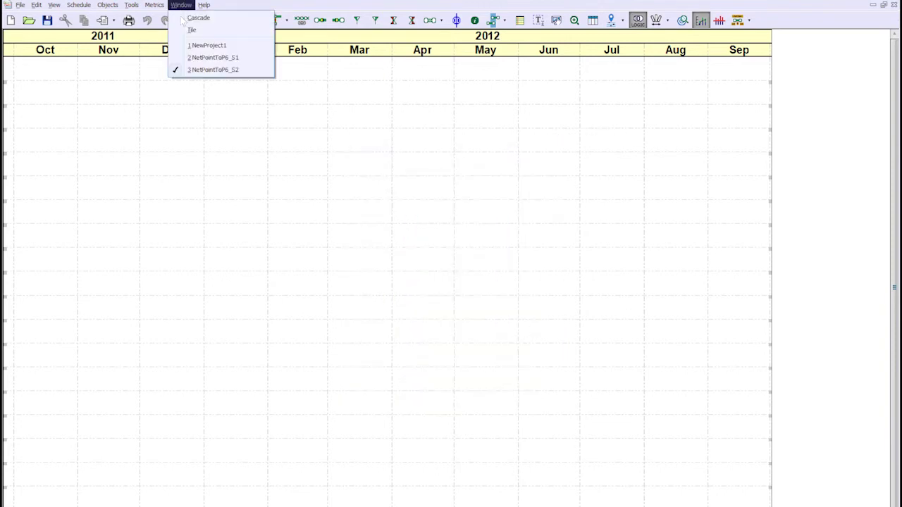
click(213, 57)
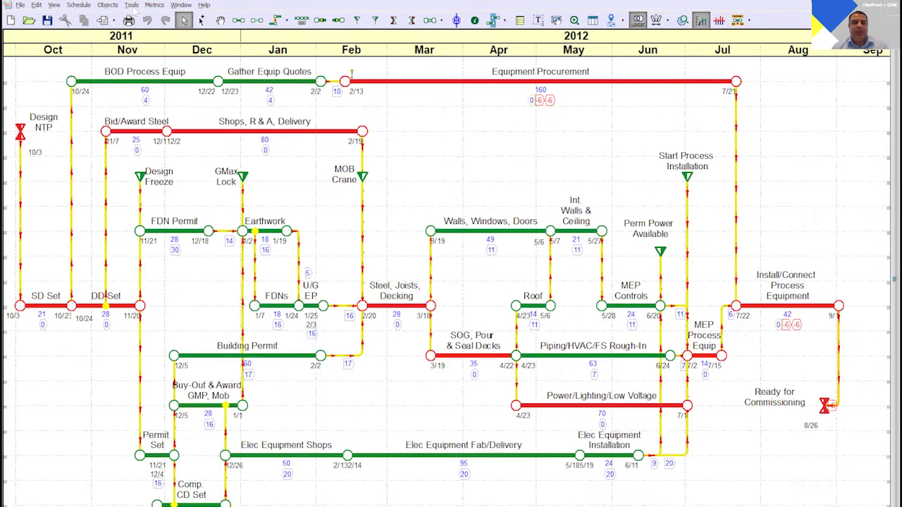
Examine the WBS assignments of the Superstructure activities in the Codes Manager
click(132, 5)
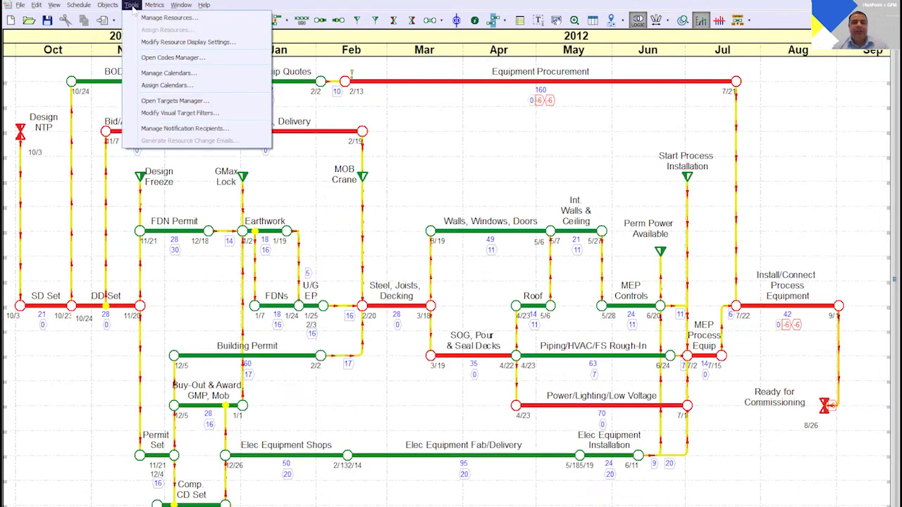
click(173, 57)
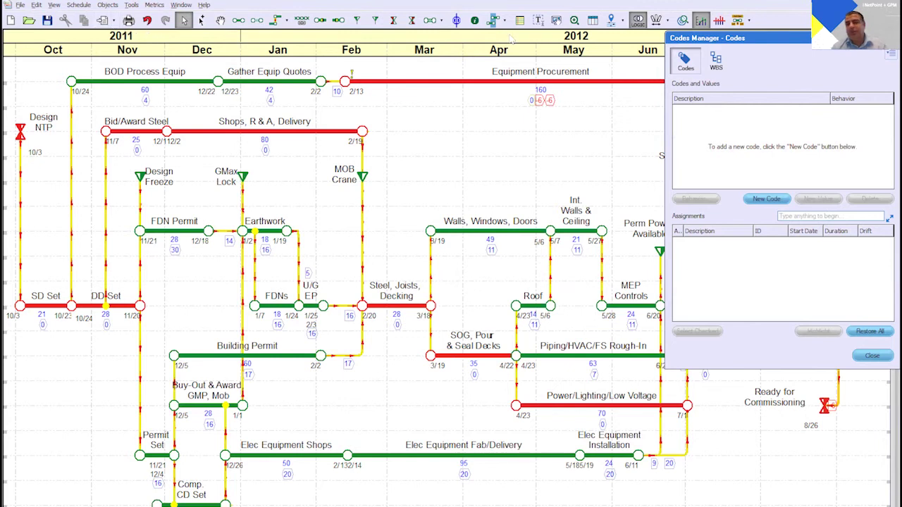
click(716, 62)
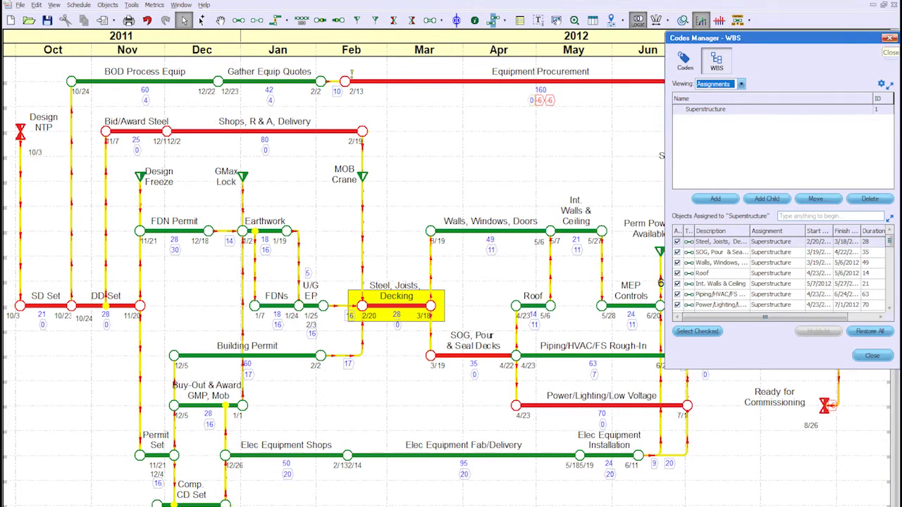
click(890, 38)
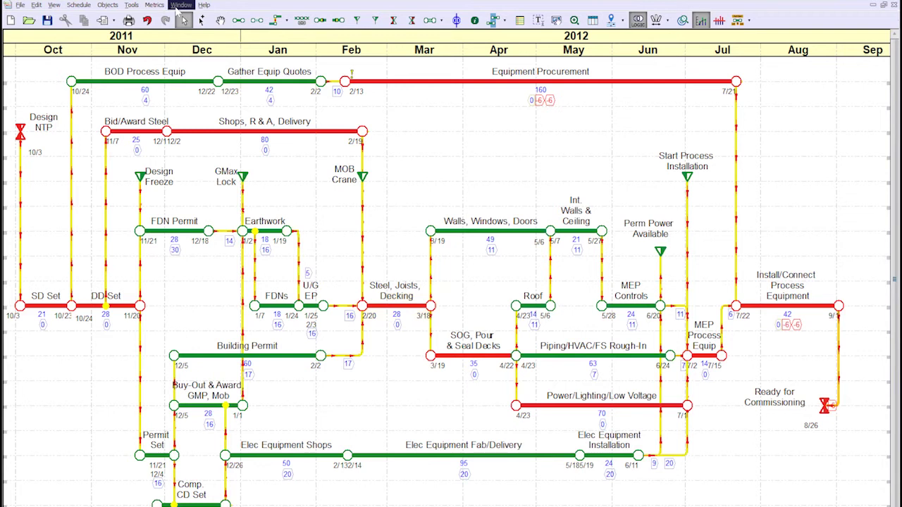
Export the NetPointToP6_S2 project for P6 with the existing configuration, saving it to the Desktop as ConfDEMOSCENARIO_2.xer
click(180, 5)
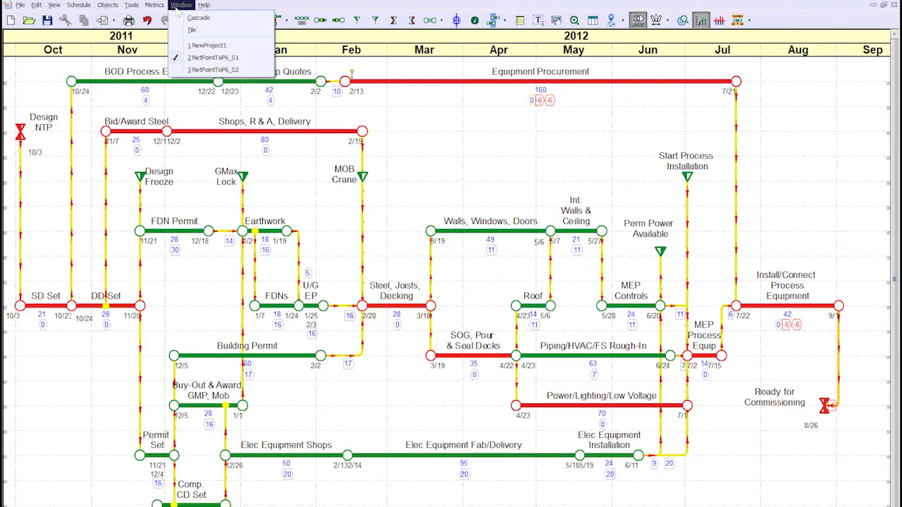
click(213, 67)
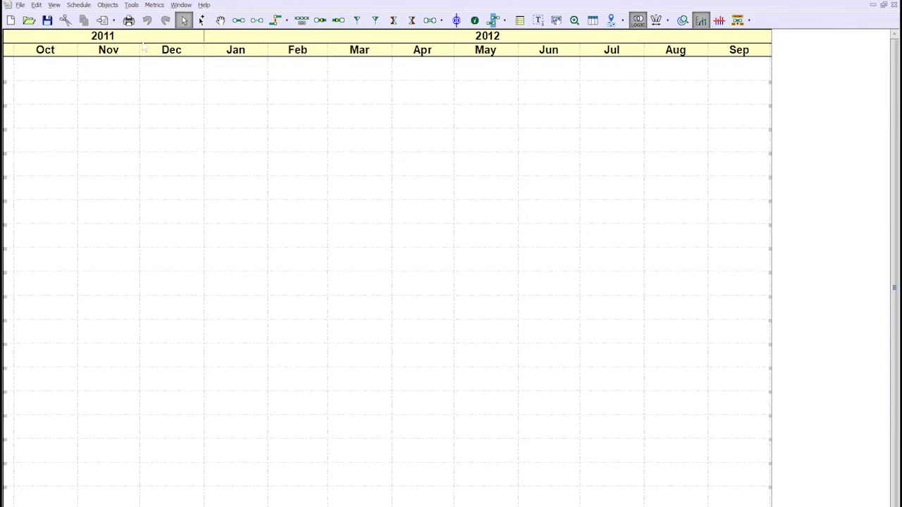
click(20, 5)
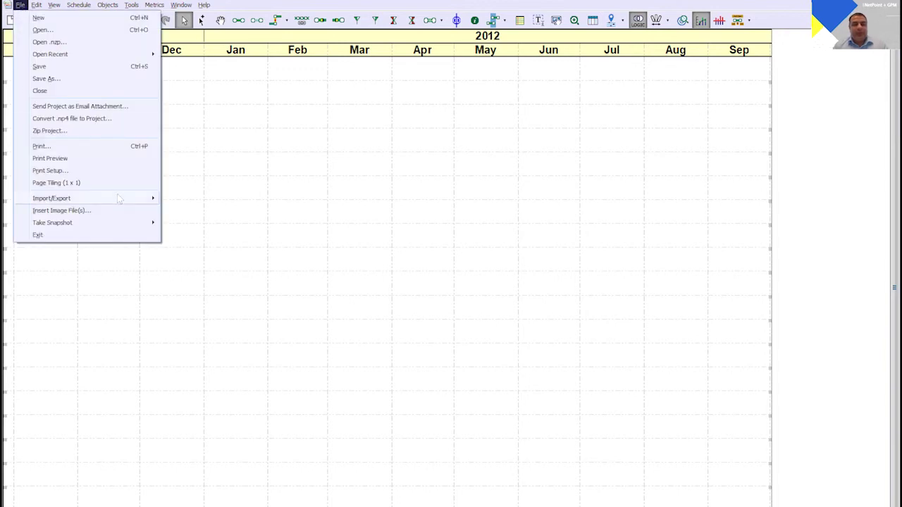
mouse_move(118, 198)
click(240, 212)
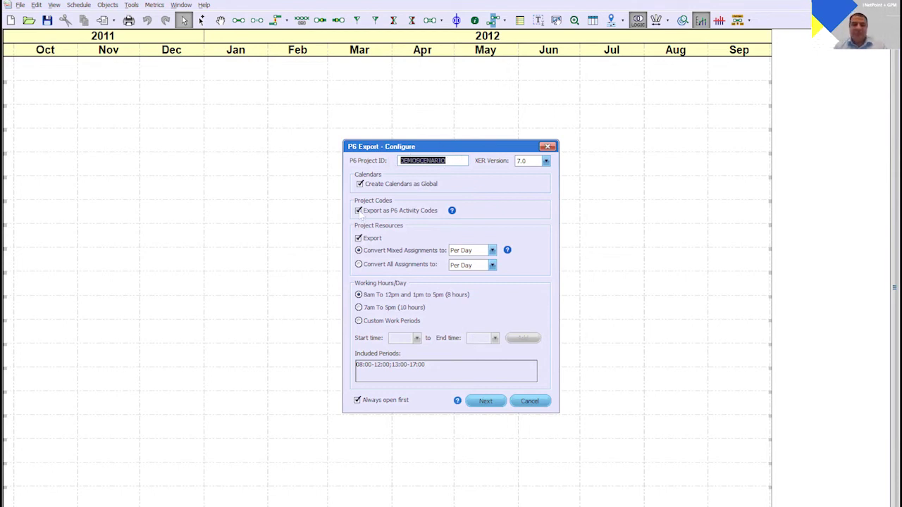
click(495, 401)
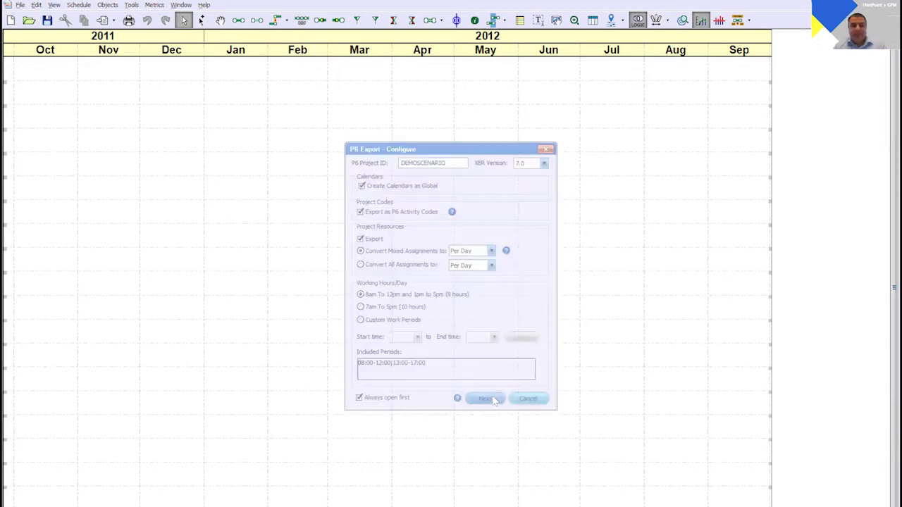
click(530, 411)
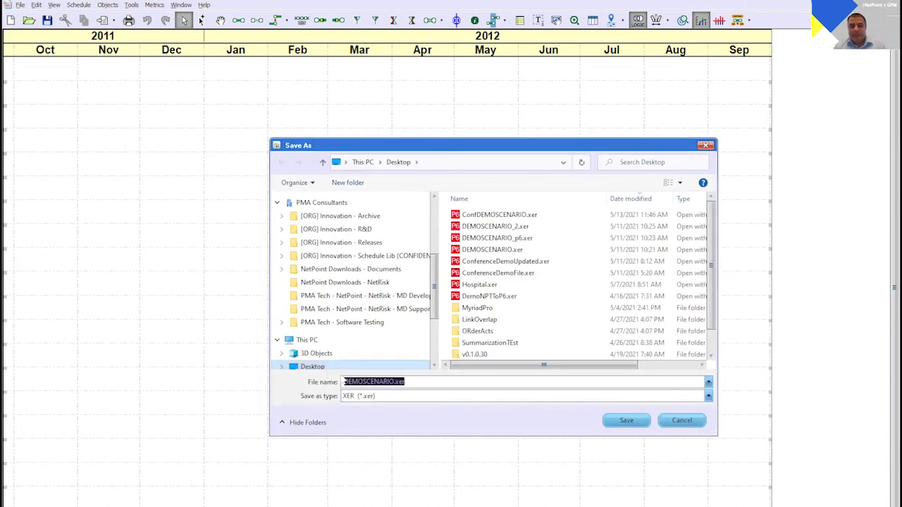
click(345, 382)
text(Conf)
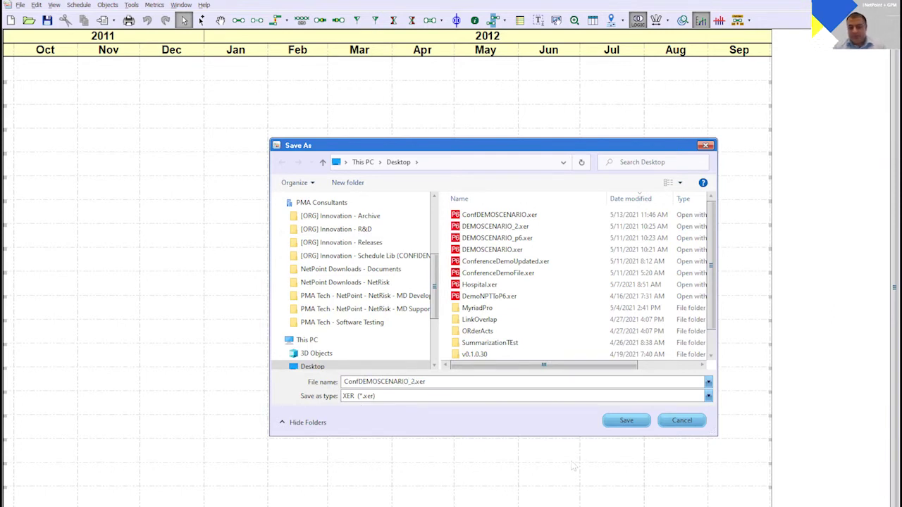
click(643, 423)
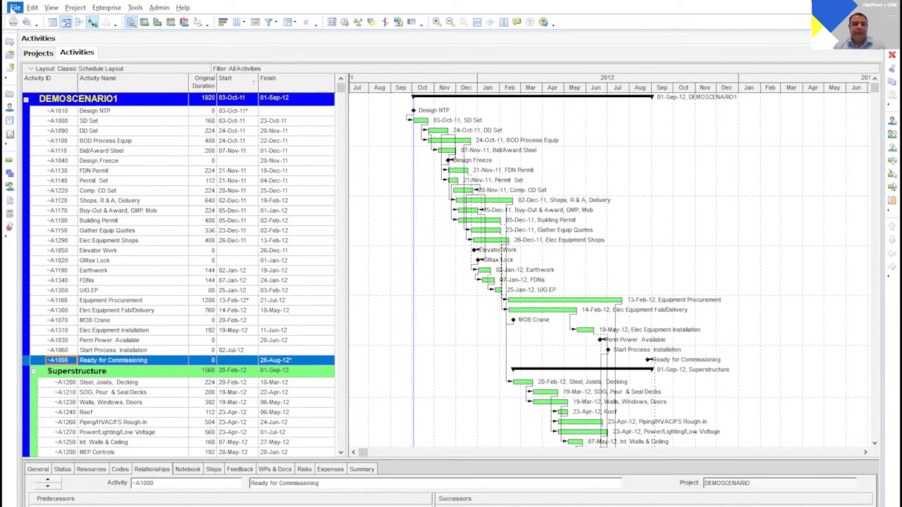
In Primavera P6, start a project import in Primavera PM (XER) format from the Desktop file ConfDEMOSCENARIO_2.xer
click(15, 7)
click(47, 52)
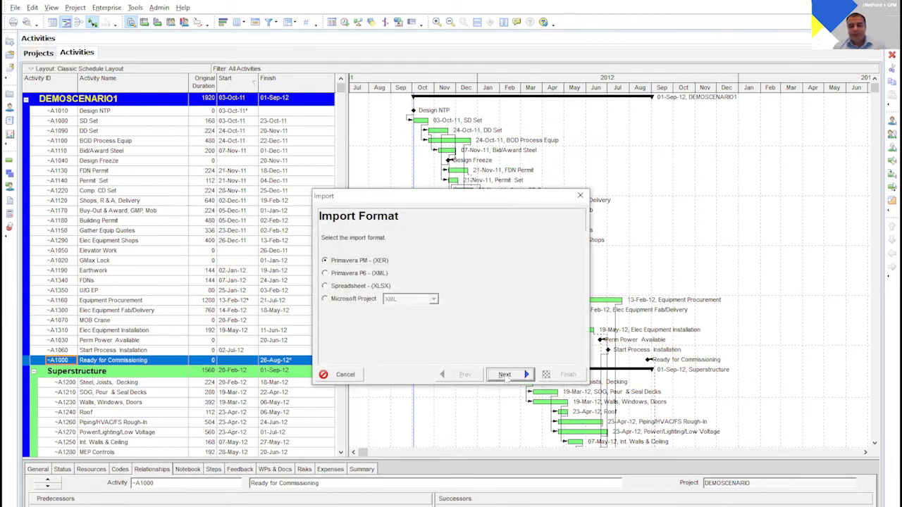
click(505, 375)
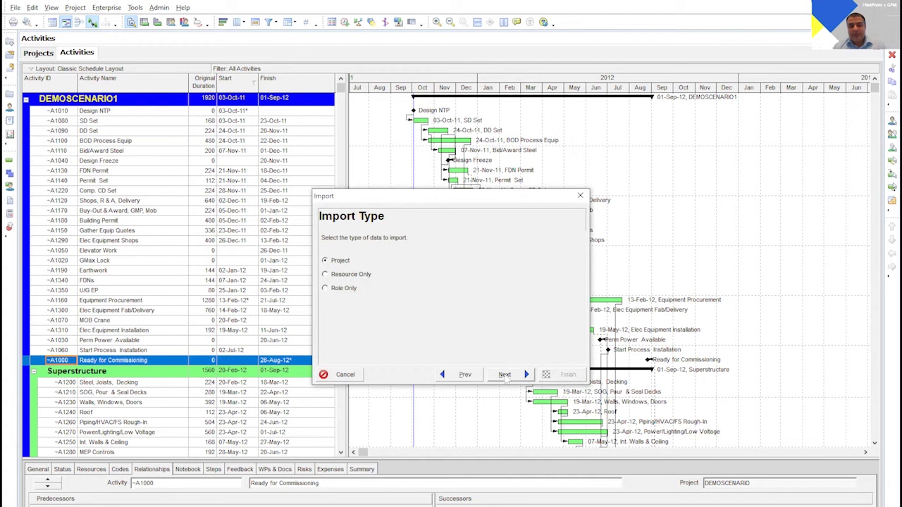
click(523, 375)
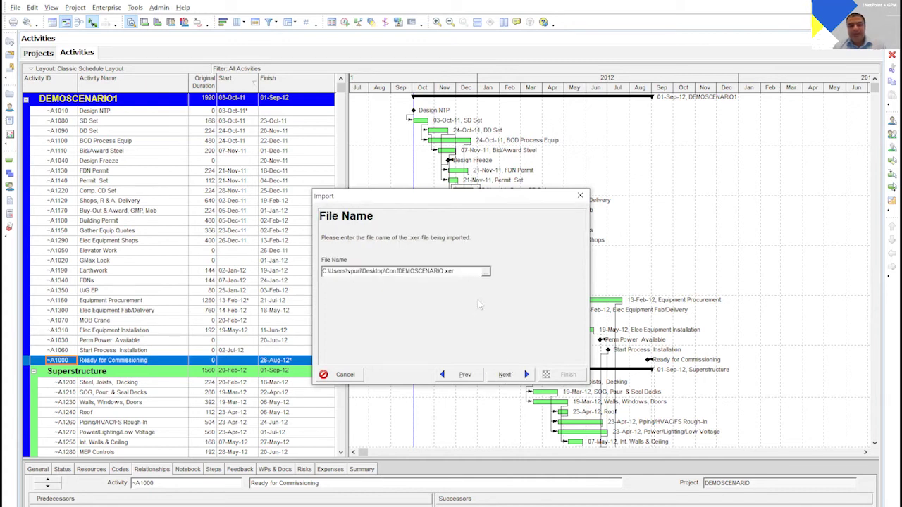
click(487, 274)
click(455, 248)
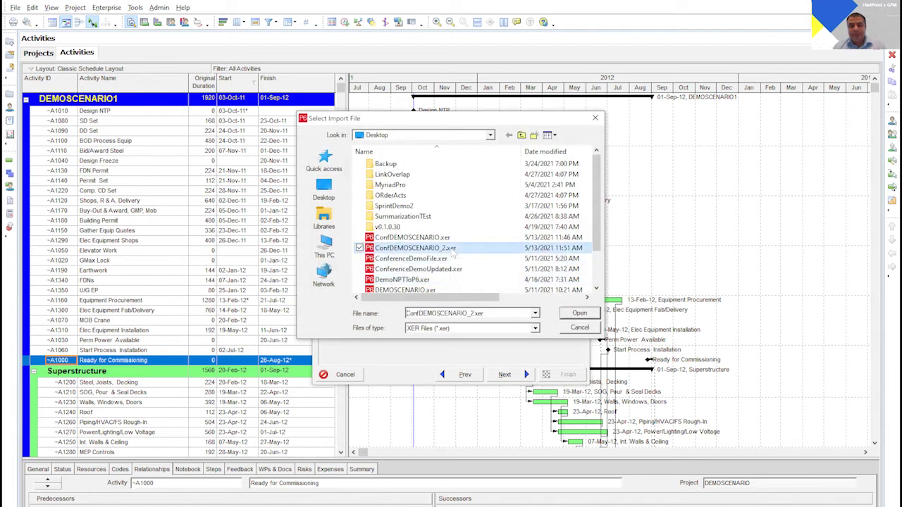
click(579, 314)
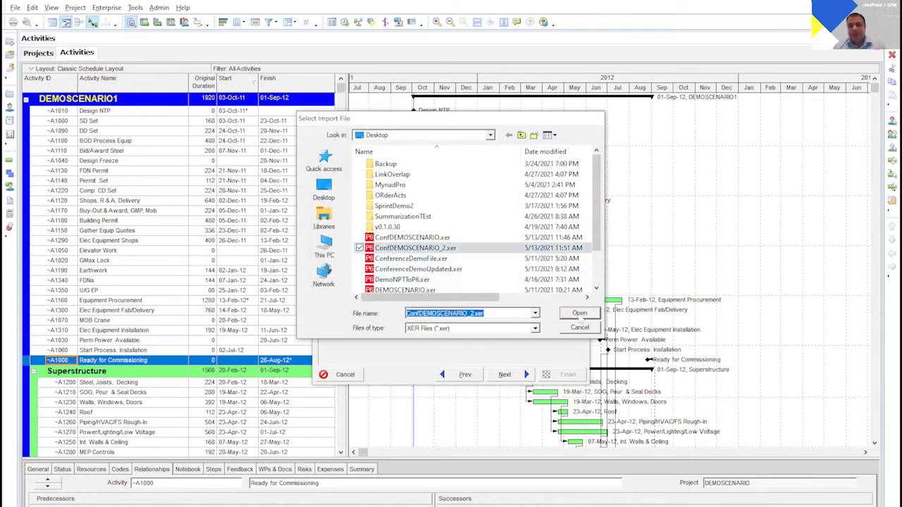
click(509, 374)
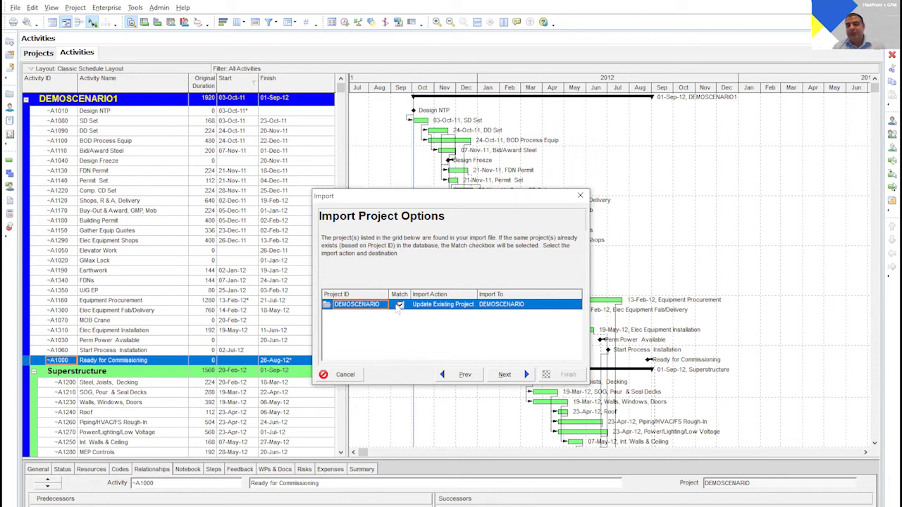
Set the import action to Add Into Existing Project, with the DEMOSCENARIO WBS as the destination
click(452, 308)
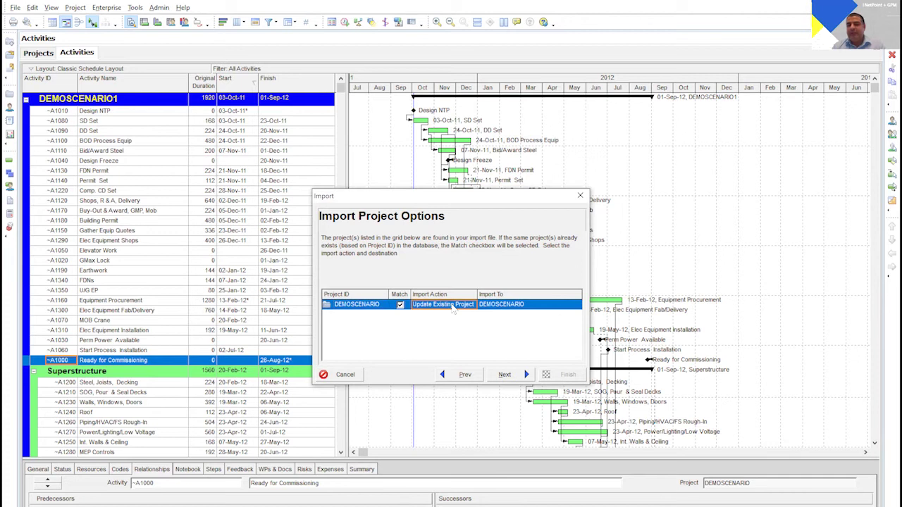
click(471, 306)
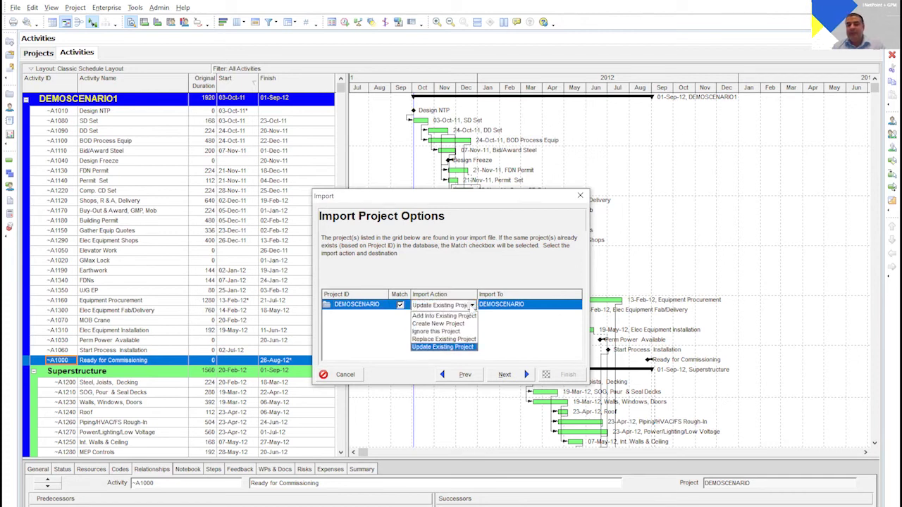
click(451, 316)
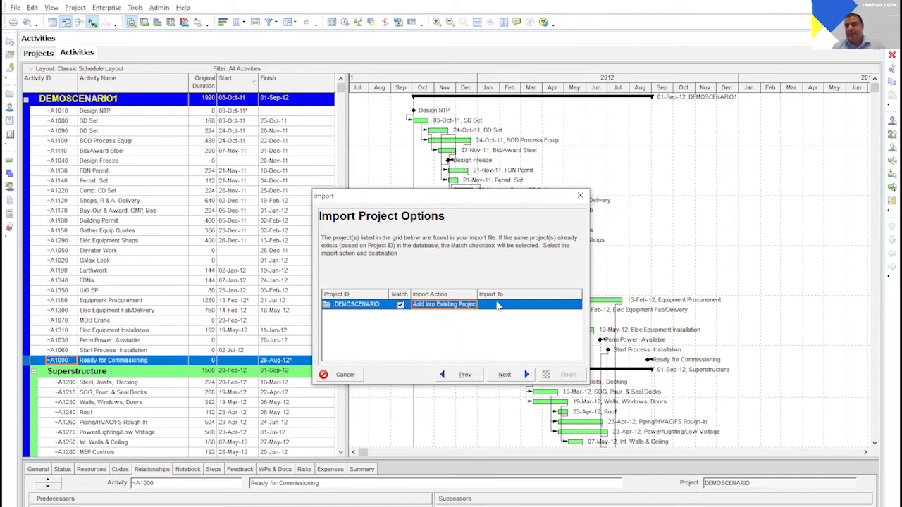
click(498, 305)
click(497, 306)
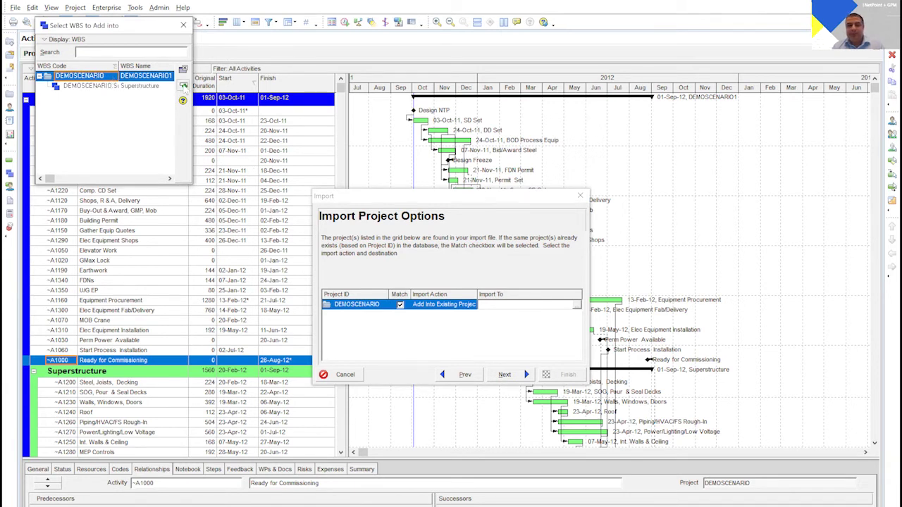
click(183, 85)
Run the import using the Default Configuration update layout
click(505, 375)
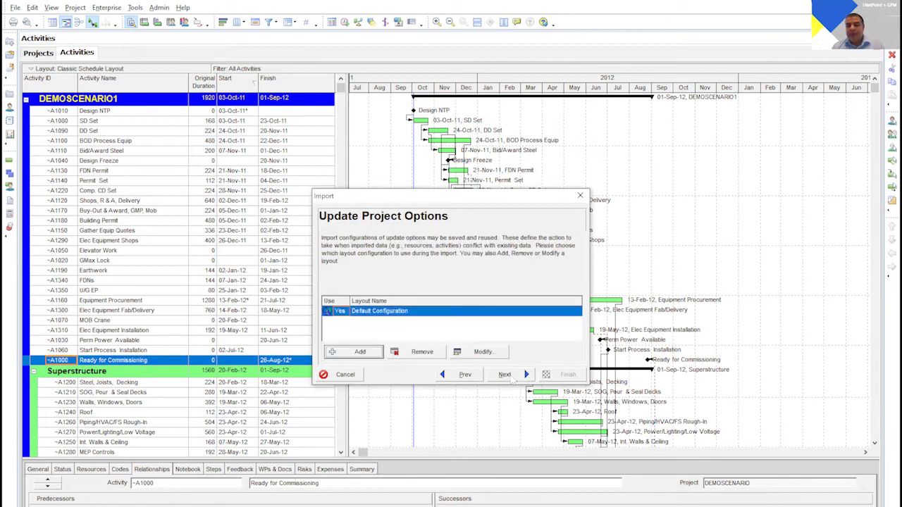
click(504, 375)
click(567, 374)
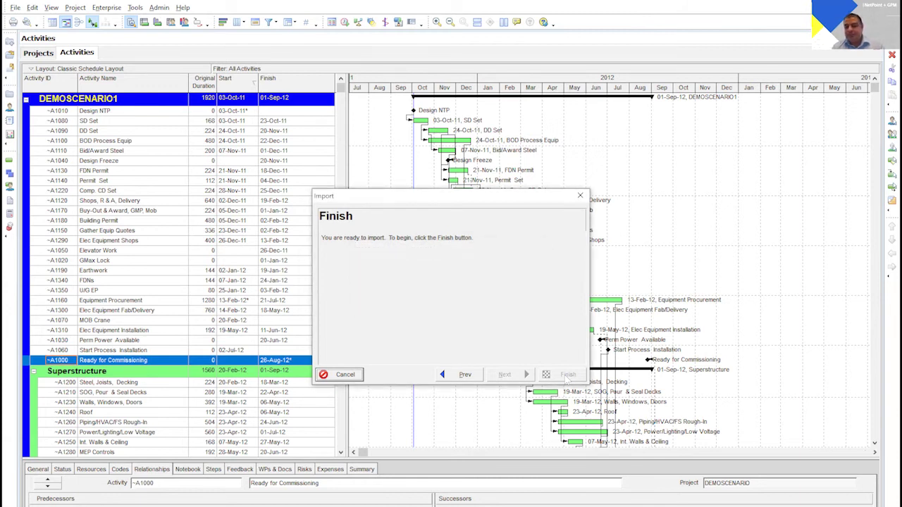
click(554, 373)
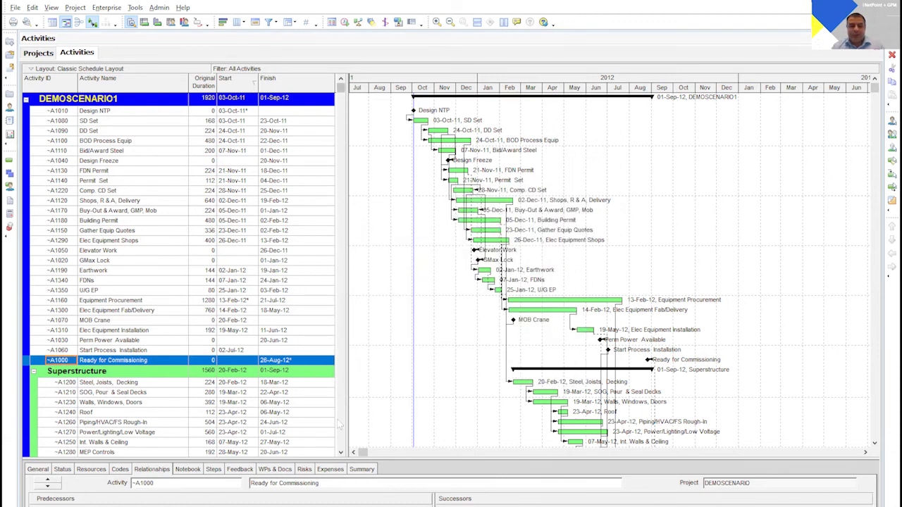
In the WBS, set the imported DEMOSCENARIO1 element's code to ELEV and its name to Elevator Work
scroll(339, 424, down, 3)
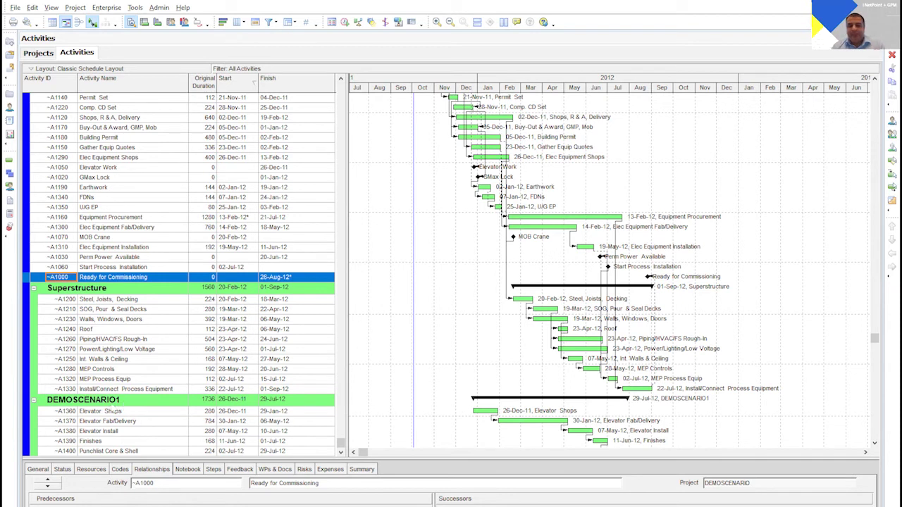
click(10, 174)
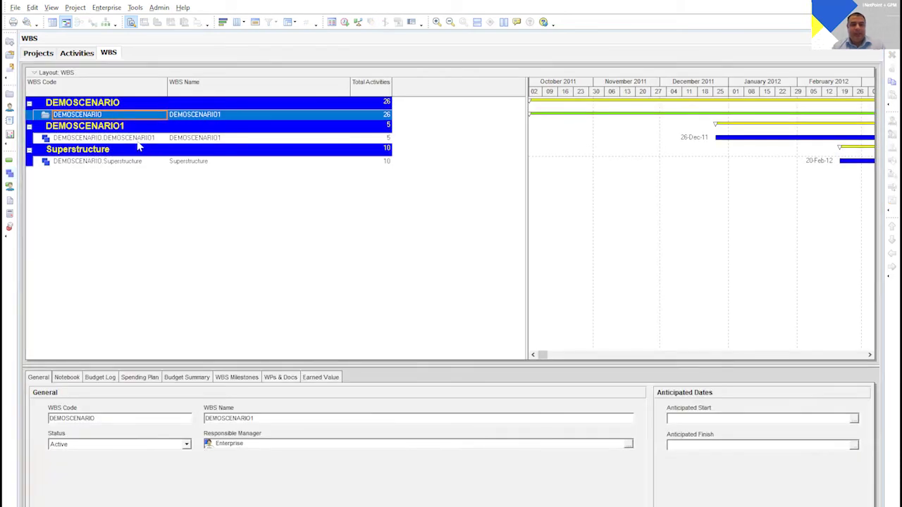
double_click(134, 139)
text(ELE)
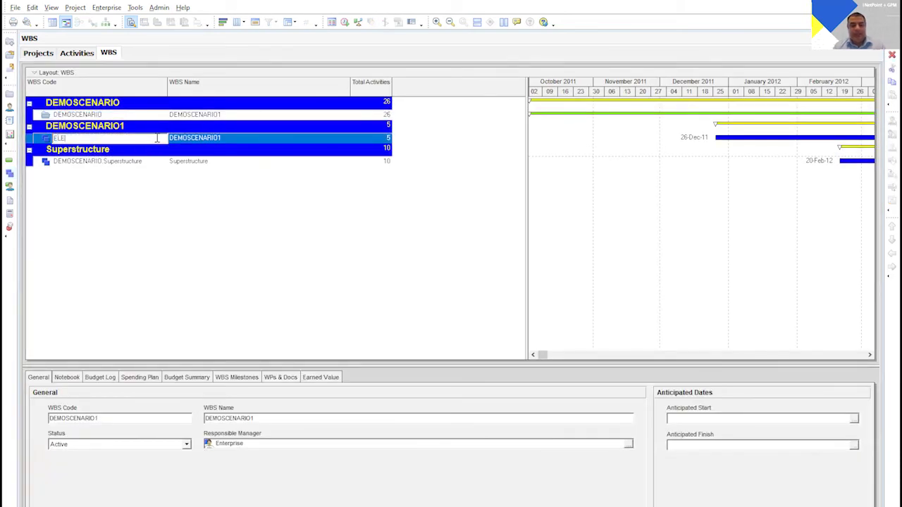
text(V)
click(229, 139)
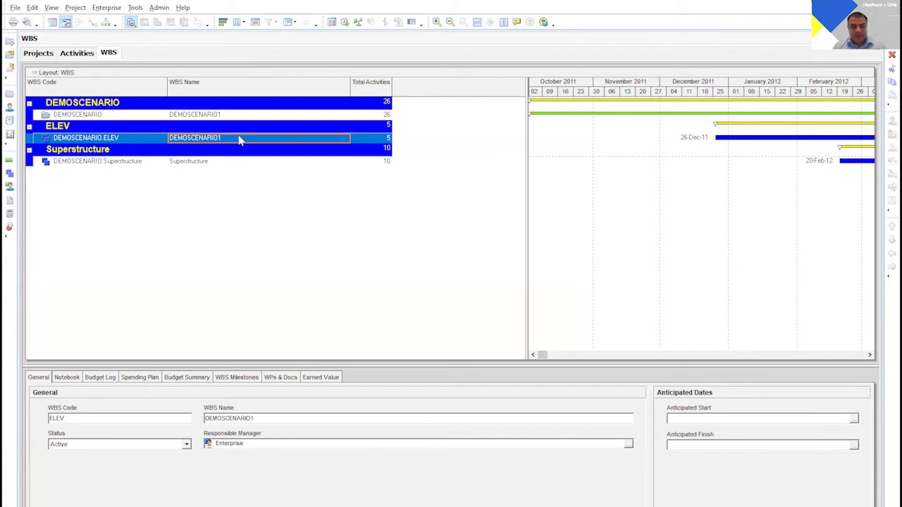
double_click(239, 137)
text(E)
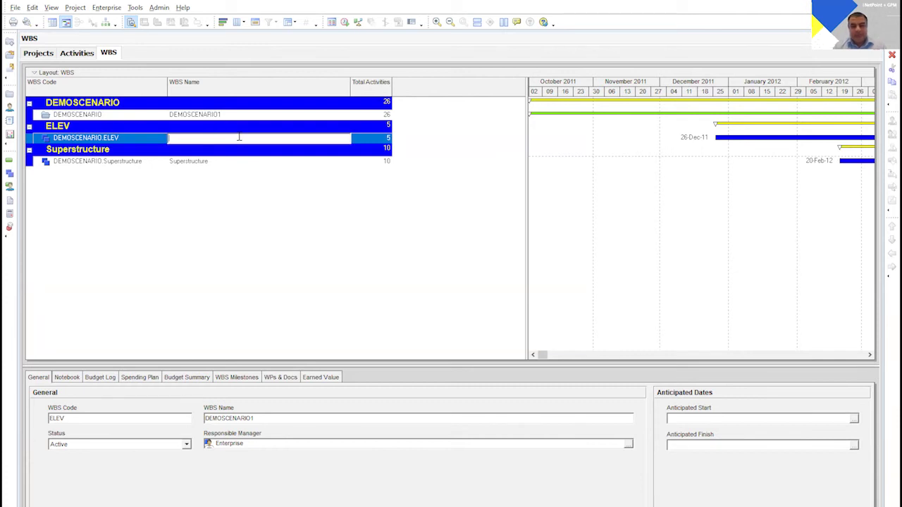
text(Elevator Work)
key(Return)
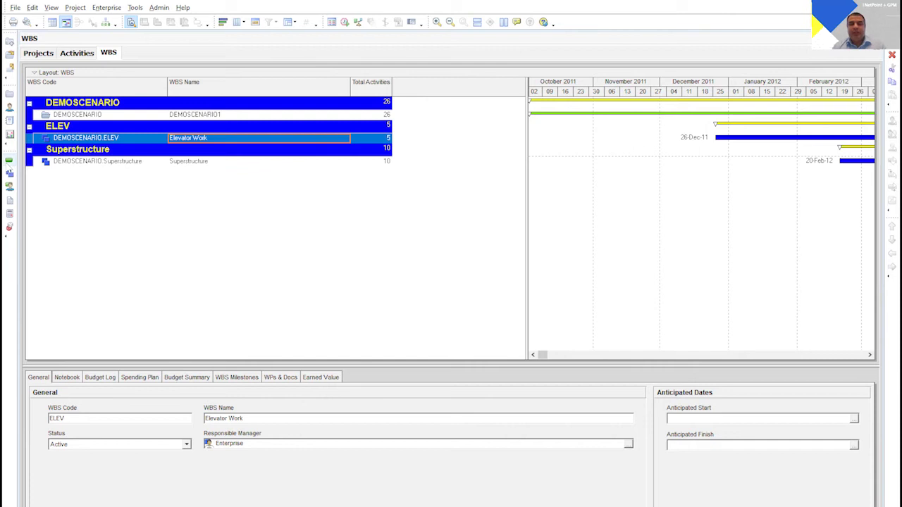
Open the activities list and reschedule the combined DEMOSCENARIO project with a data date of 03-Oct-11
click(10, 174)
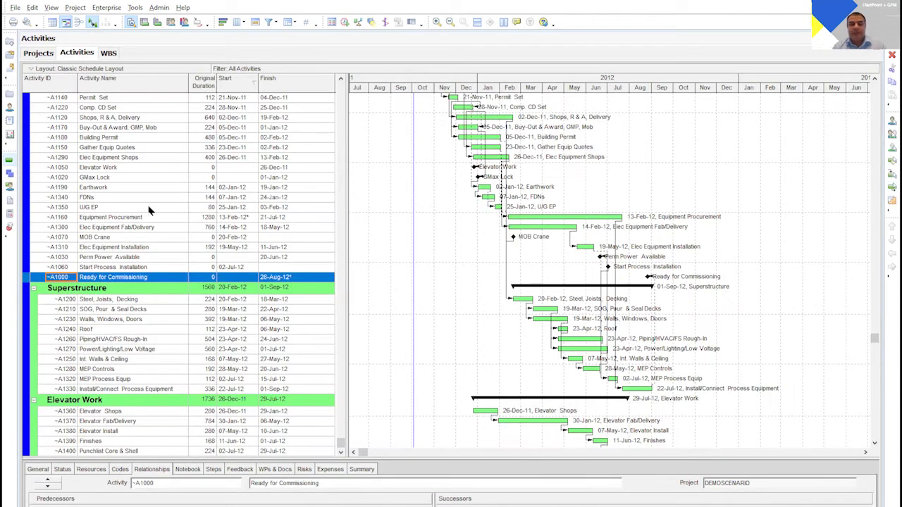
scroll(194, 292, up, 3)
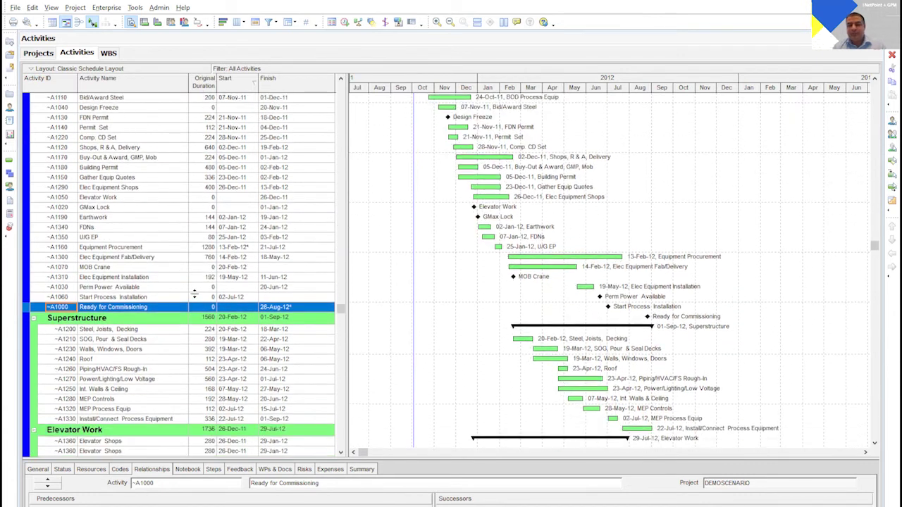
scroll(195, 292, down, 1)
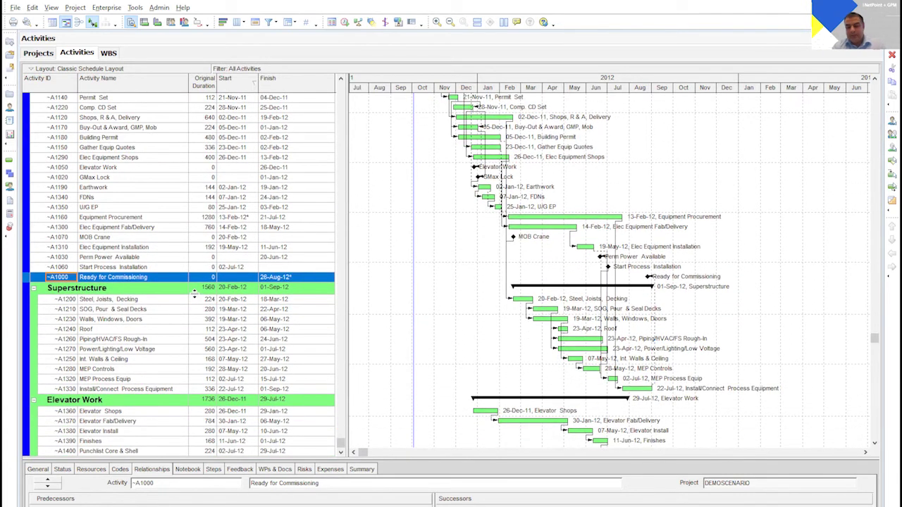
key(F9)
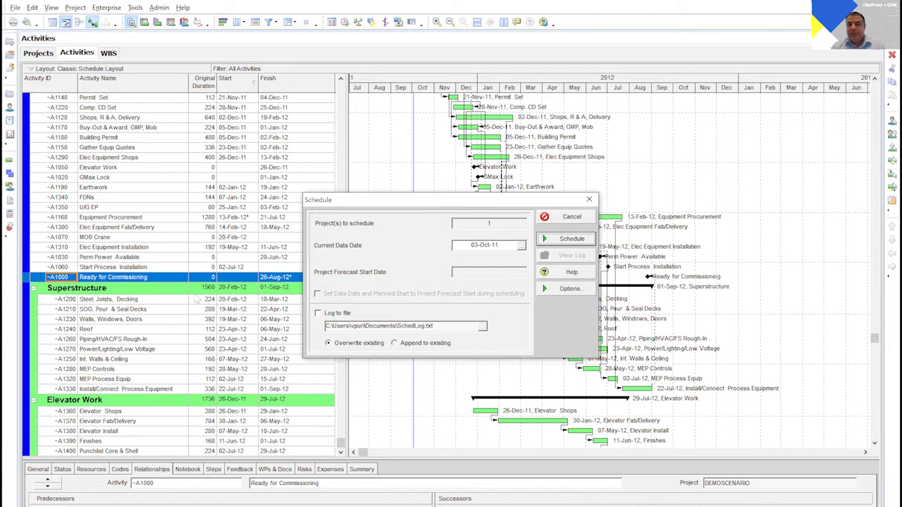
click(555, 240)
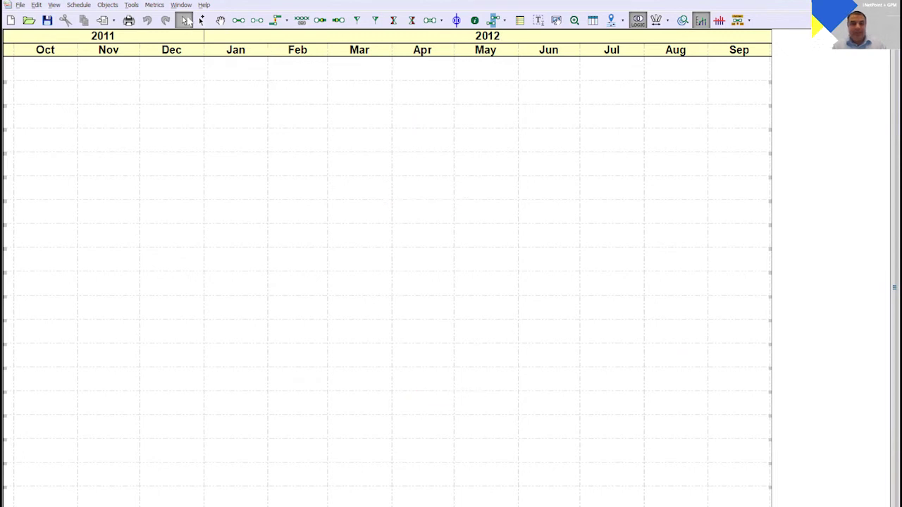
Switch to the original schedule in NetPoint and remove the start-no-earlier-than constraint from the Equipment Procurement activity
click(181, 5)
click(215, 58)
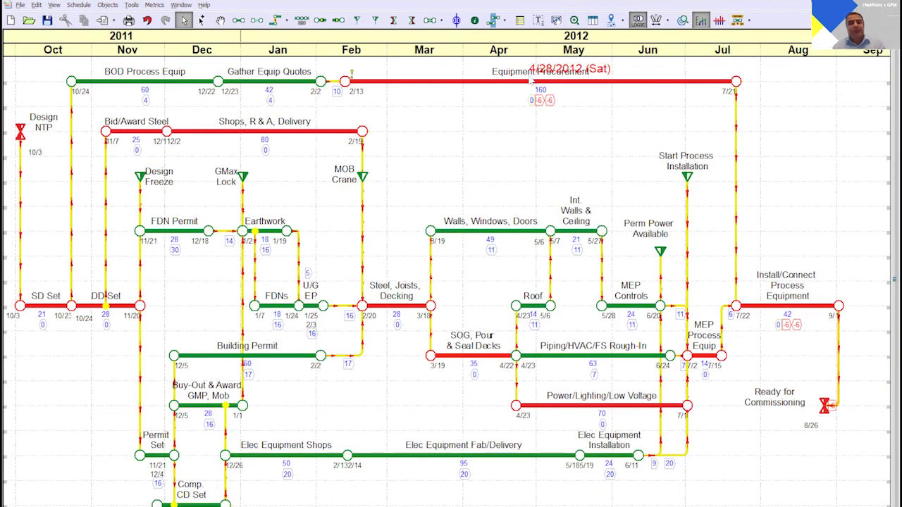
double_click(533, 82)
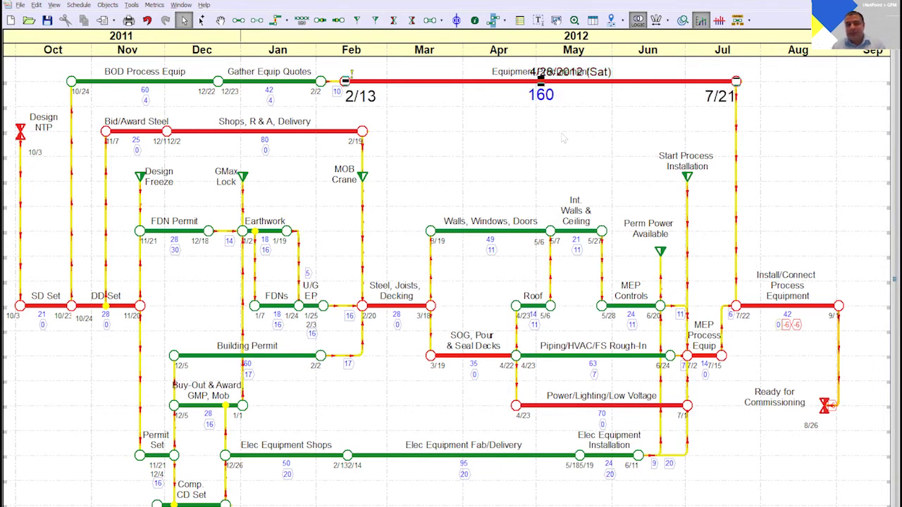
click(377, 162)
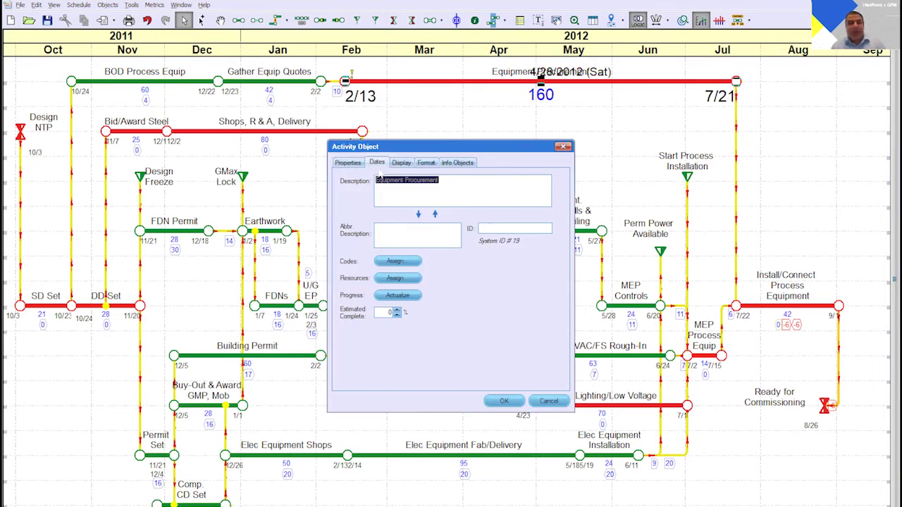
click(351, 271)
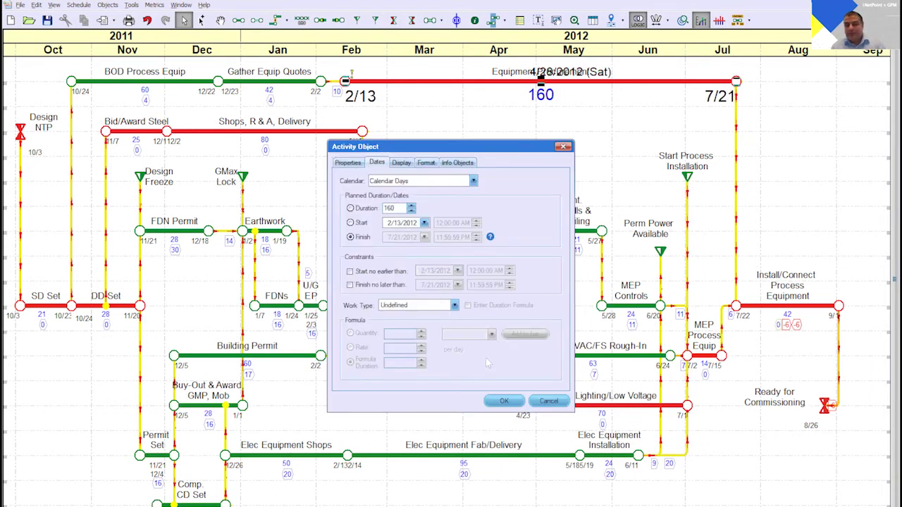
click(516, 401)
click(549, 405)
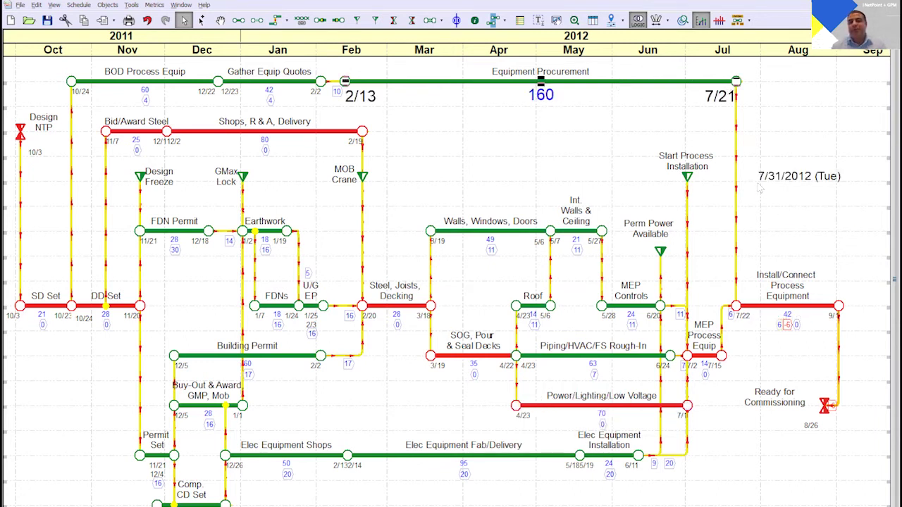
Shift the Equipment Procurement activity several days earlier in one-day increments, past a 2/10 start
key(Left)
key(Left)
key(Left)
key(Left)
key(Left)
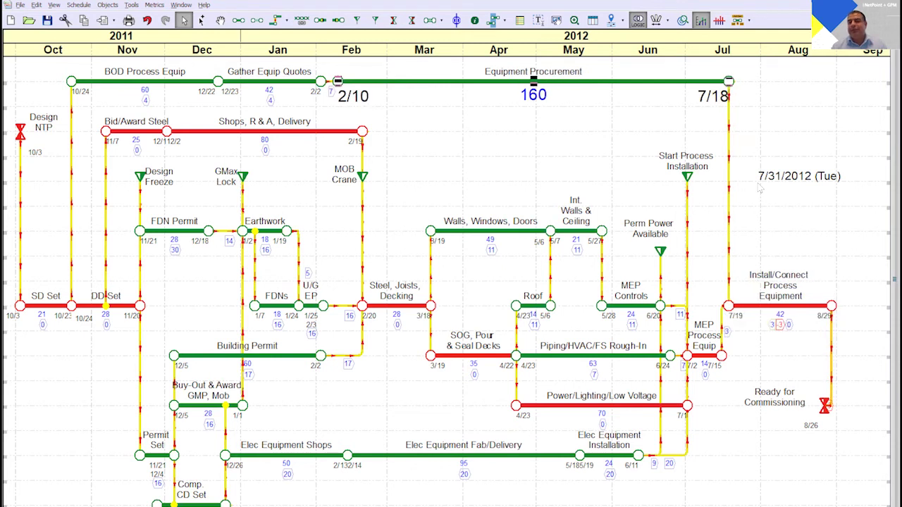
key(Left)
key(Left)
key(Left)
key(Left)
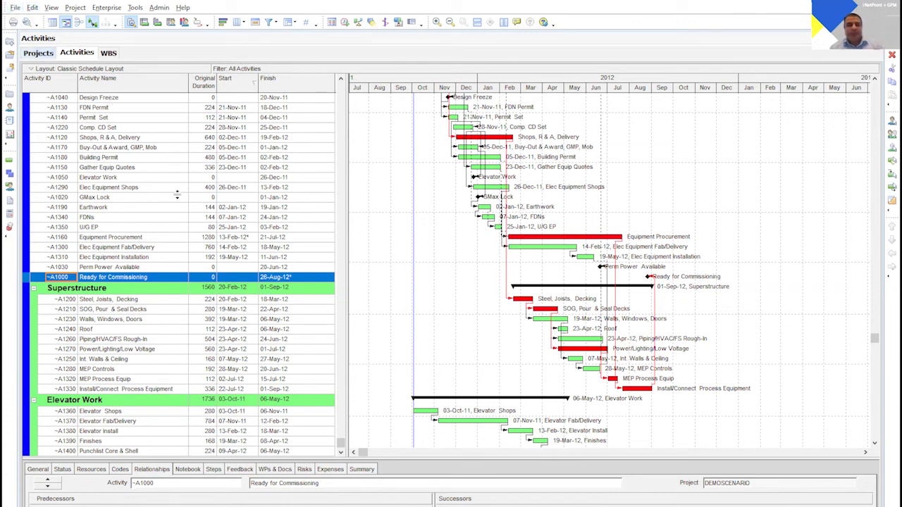
In Primavera P6, set up an export of the DEMOSCENARIO project in Primavera PM (XER) format, version 18.8 or later
click(15, 7)
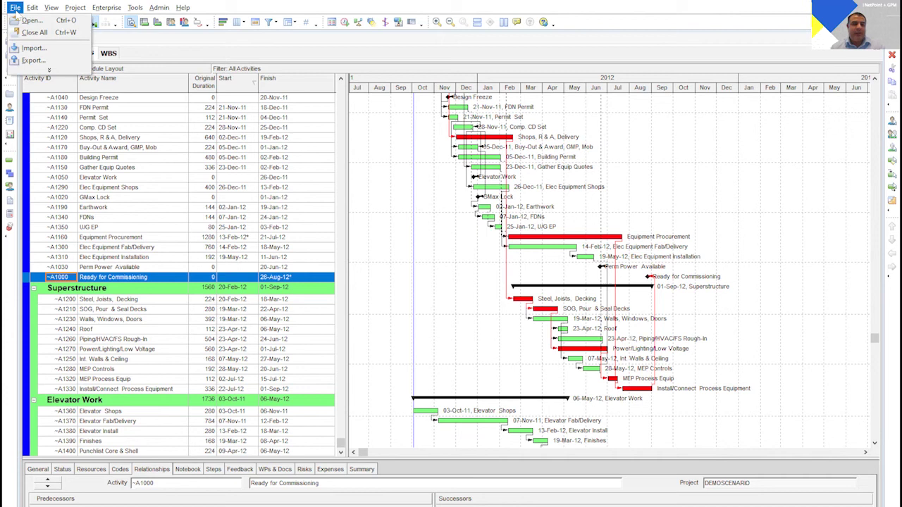
click(33, 61)
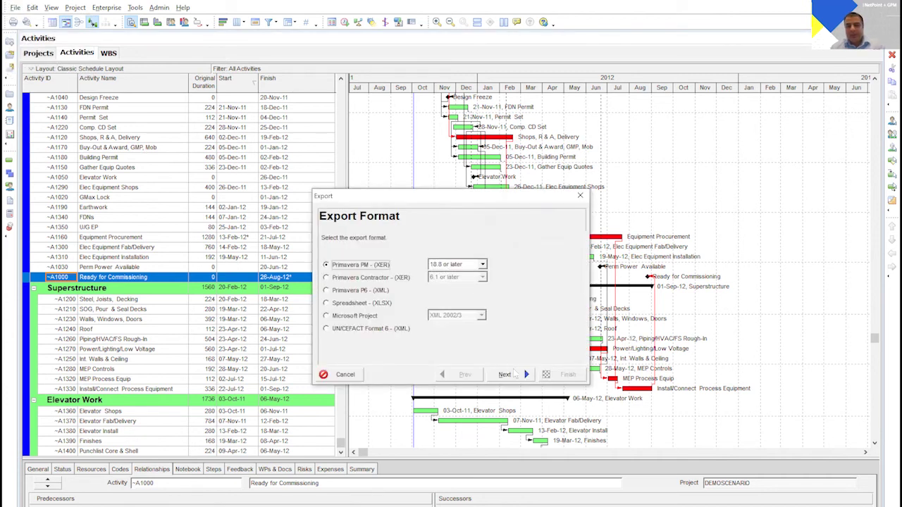
click(514, 372)
click(519, 378)
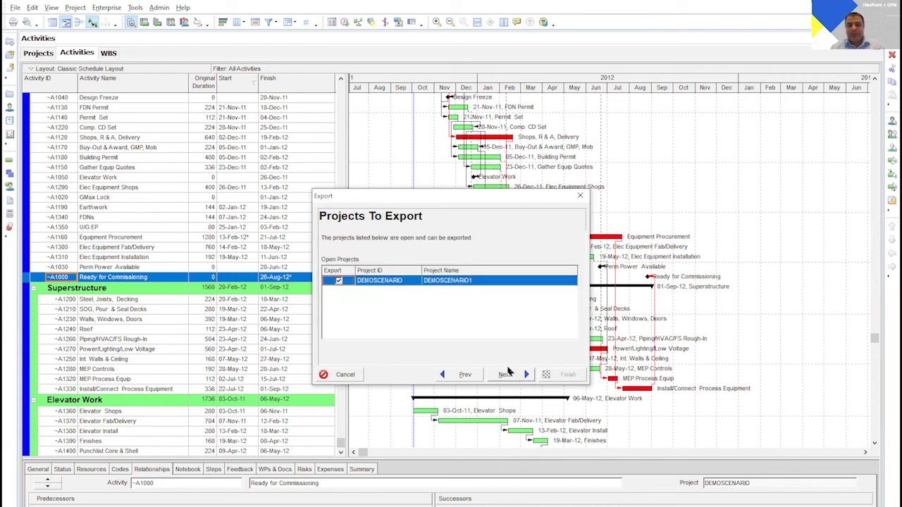
click(511, 374)
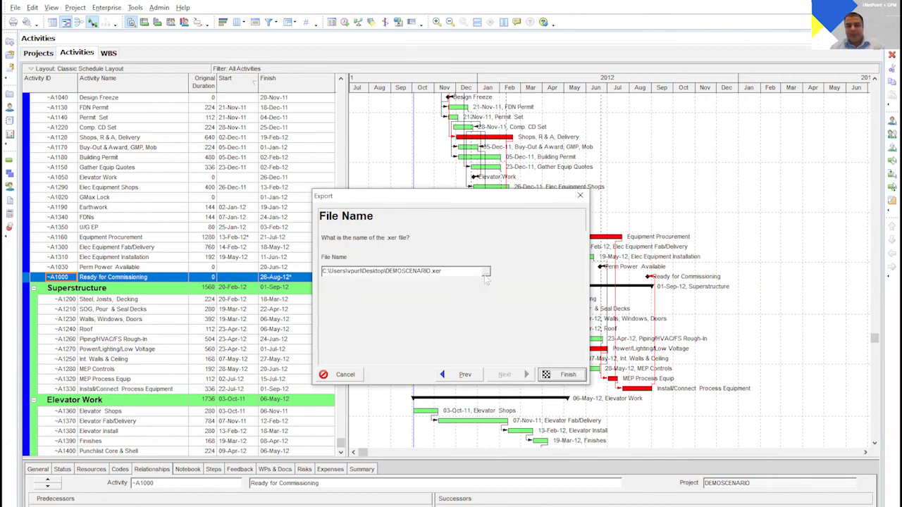
Name the export file ConfDEMOSCENARIO_fromP6.xer on the Desktop and run the export
click(488, 280)
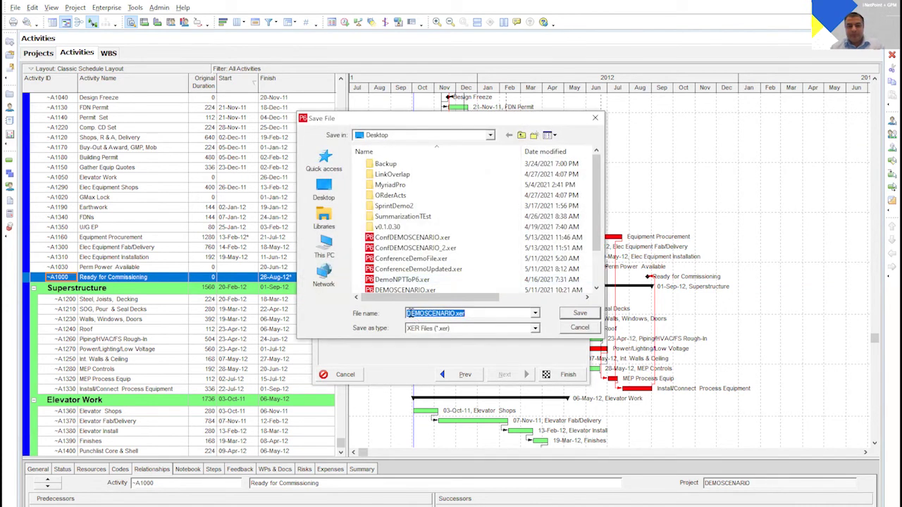
key(Home)
text(Conf)
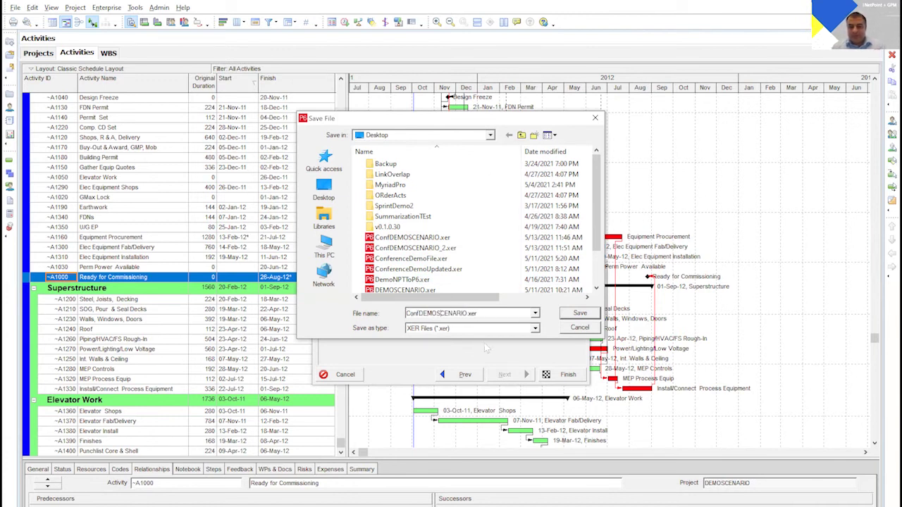
text(_fromP6)
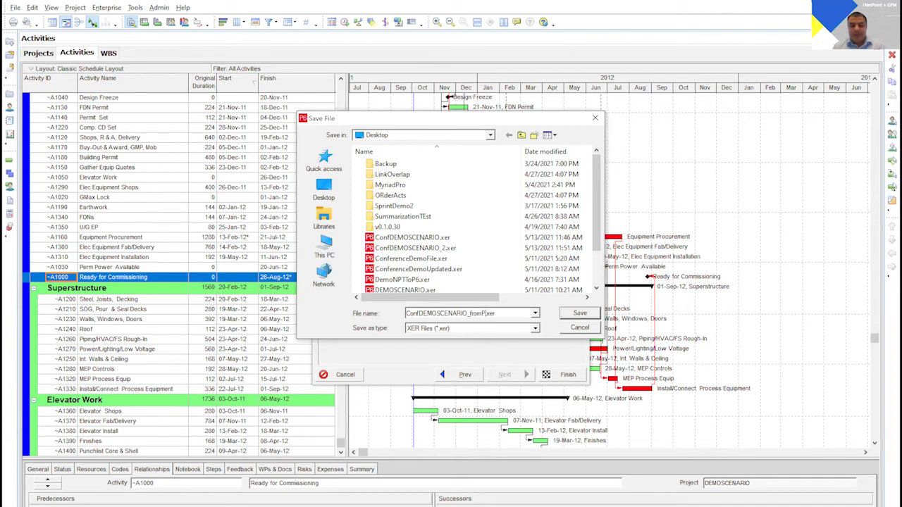
click(579, 313)
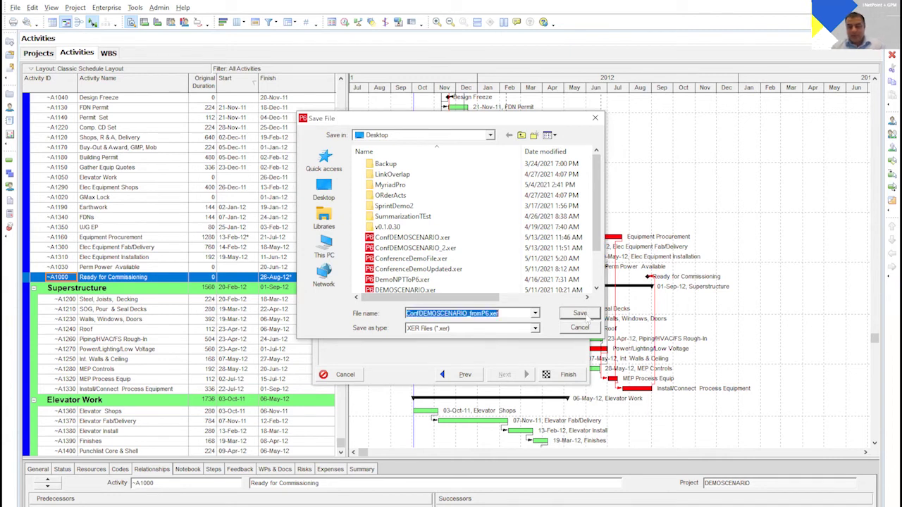
click(564, 376)
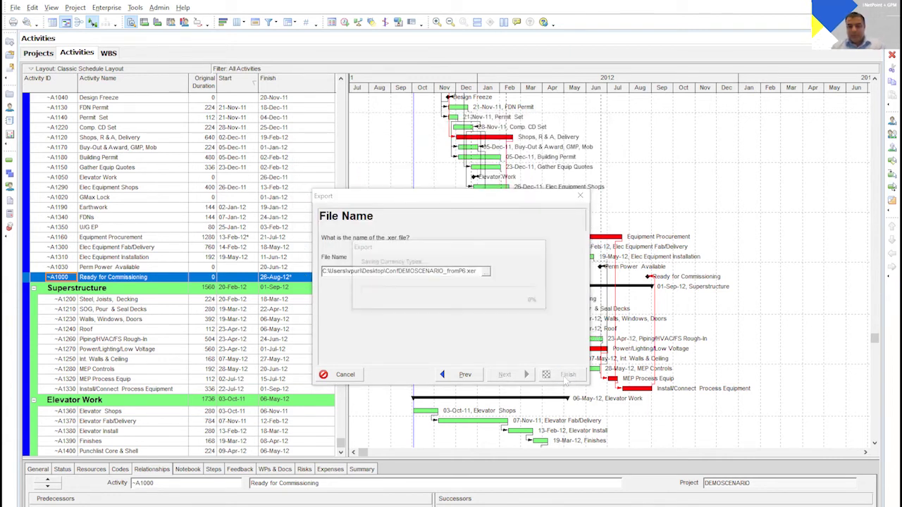
key(Return)
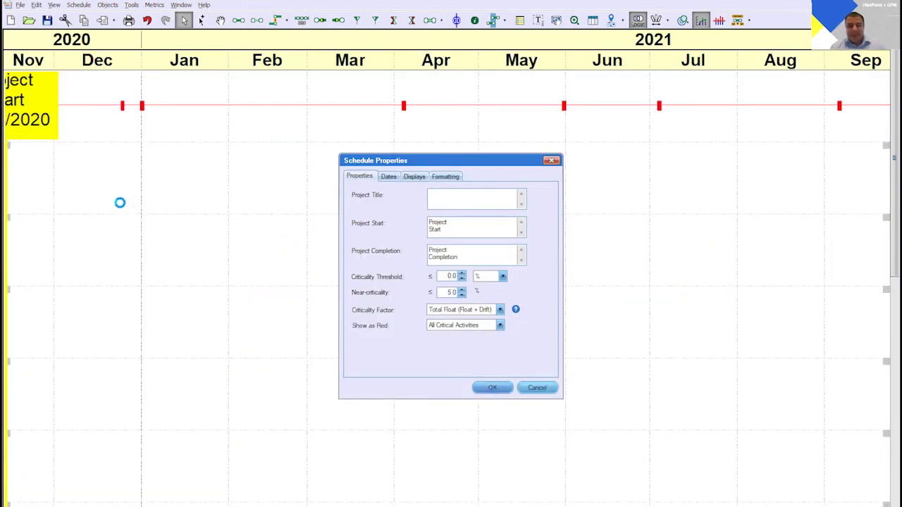
In NetPoint, accept the new schedule's default properties and load ConfDEMOSCENARIO_fromP6.xer from the Desktop as a Primavera P6 import
key(Return)
click(19, 5)
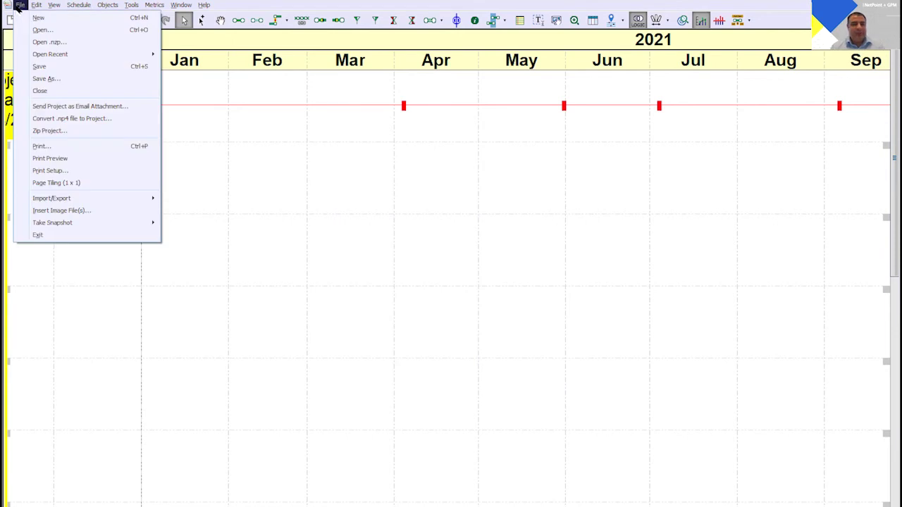
mouse_move(119, 200)
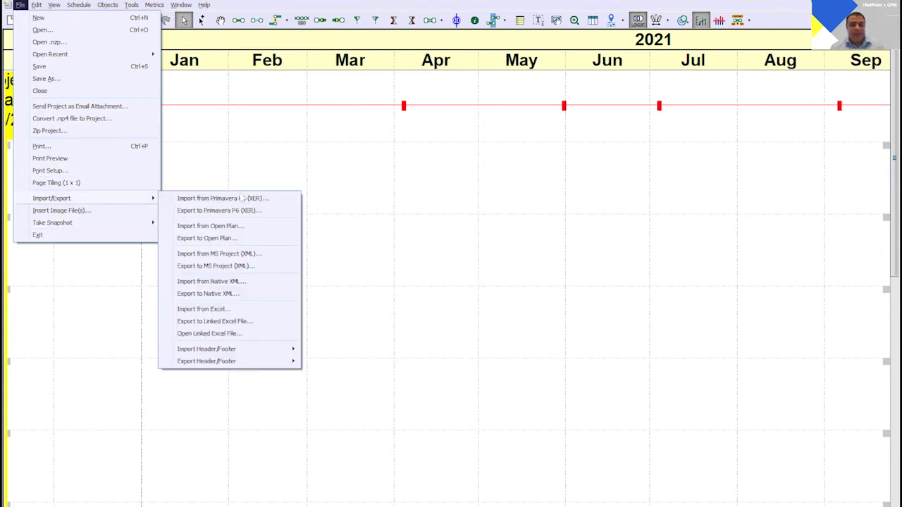
click(248, 200)
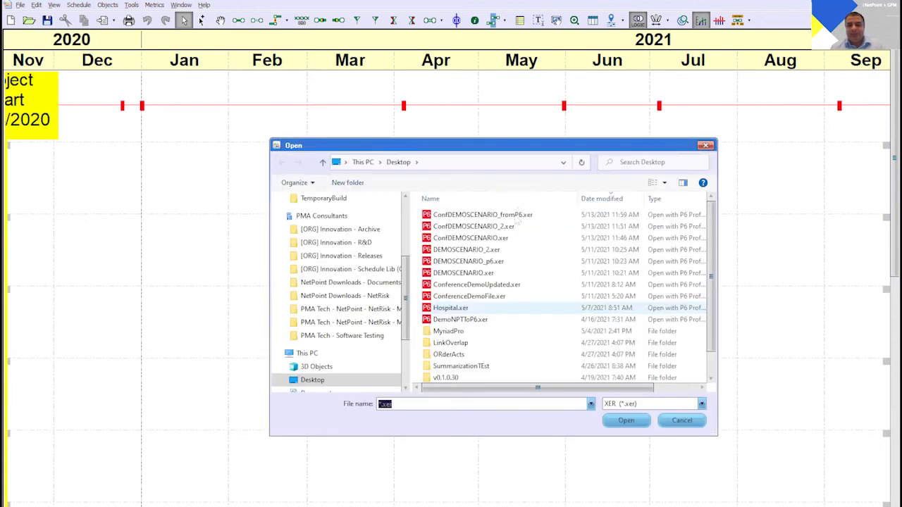
click(518, 218)
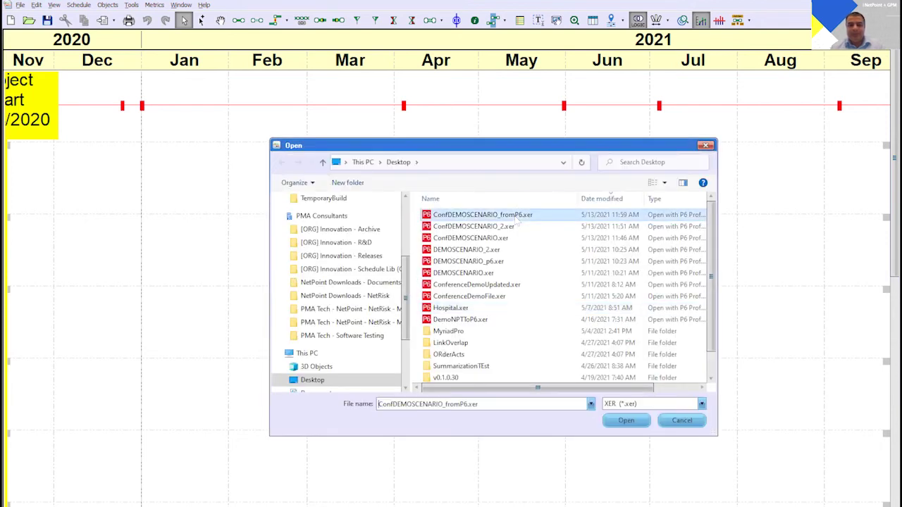
click(624, 421)
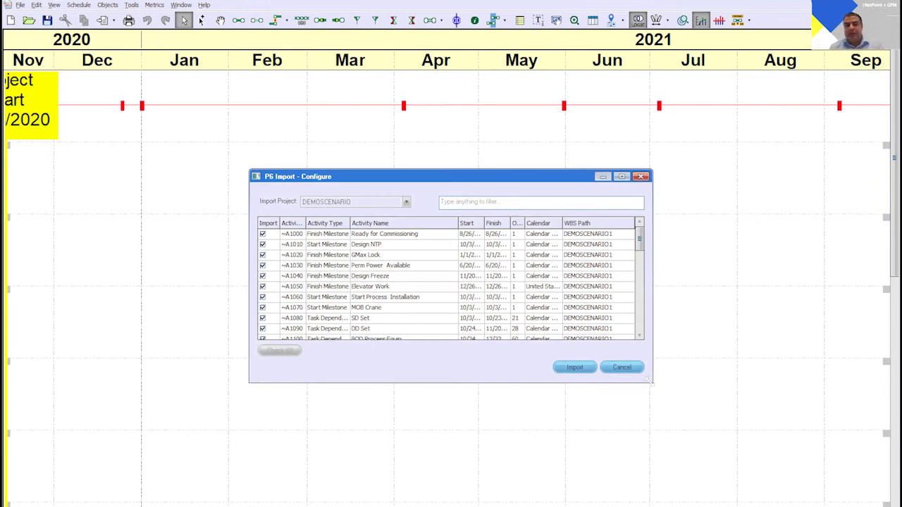
Enlarge the import configuration list, filter its activities by "Elevat" to inspect the matches, and clear the filter
drag(649, 381, 667, 501)
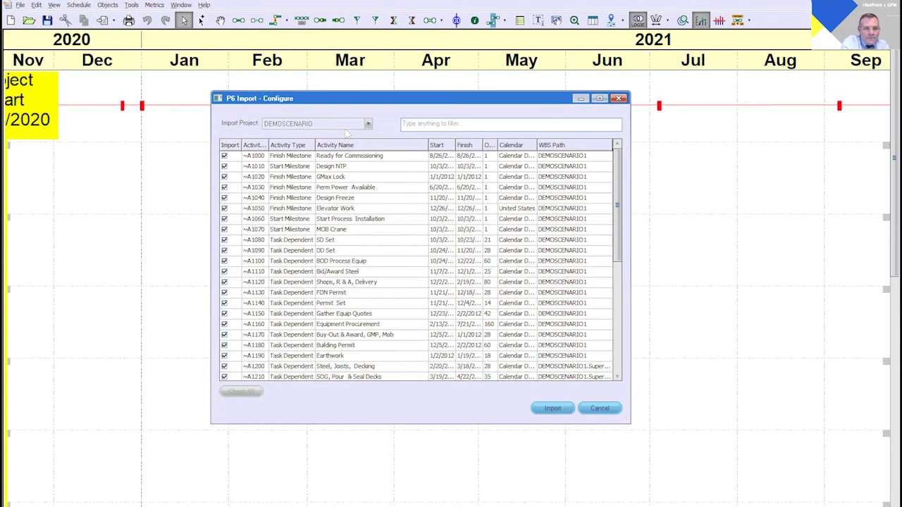
drag(346, 176, 308, 98)
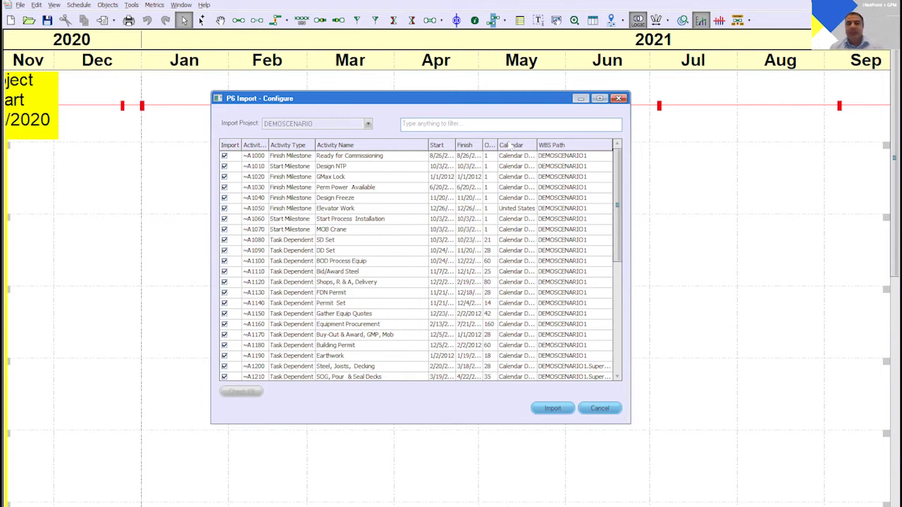
click(479, 128)
text(Elevat)
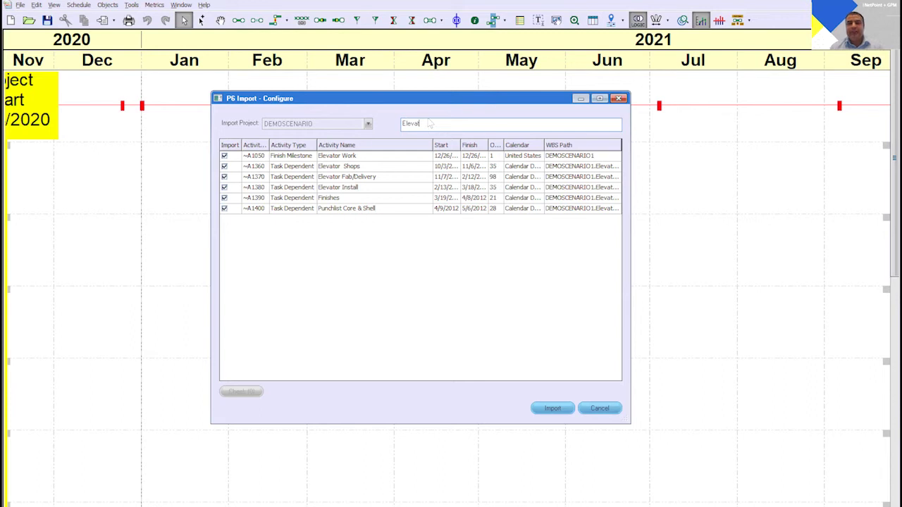
drag(430, 123, 387, 121)
key(BackSpace)
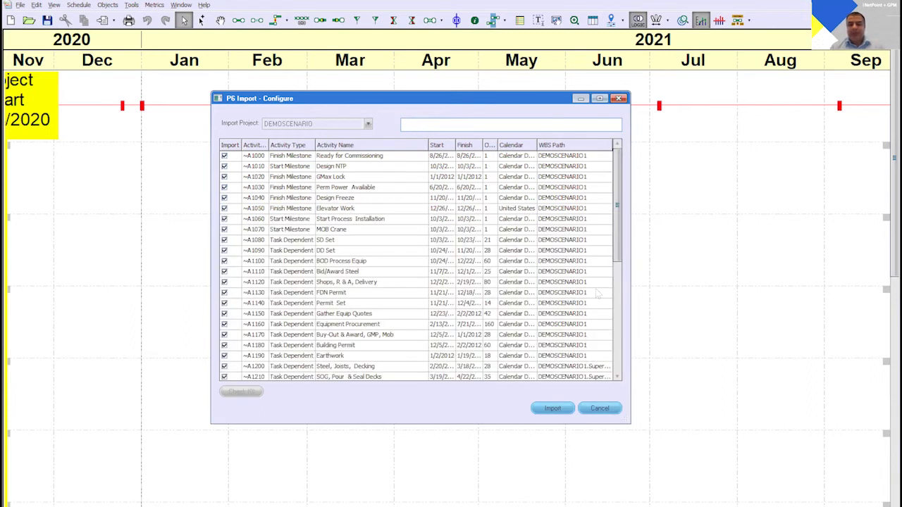
Finalize the import of all listed activities and set the schedule's zoom factor to 50
click(548, 411)
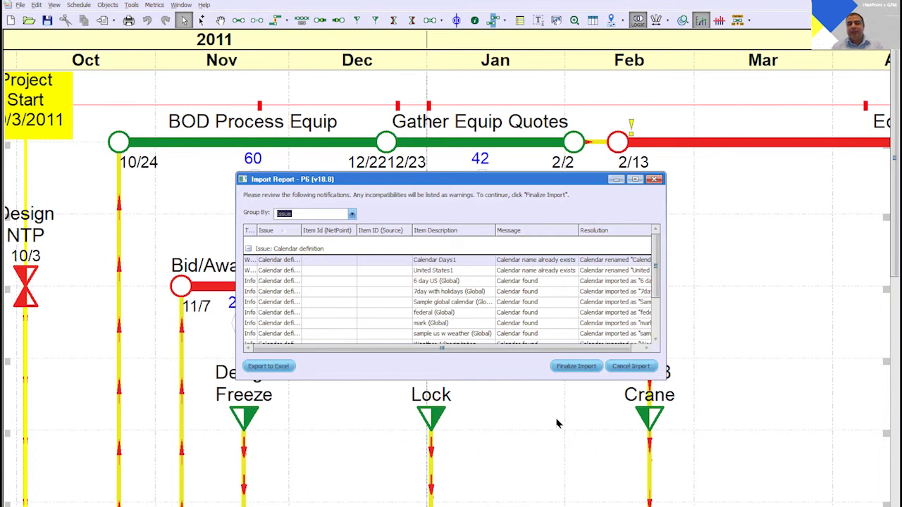
click(584, 368)
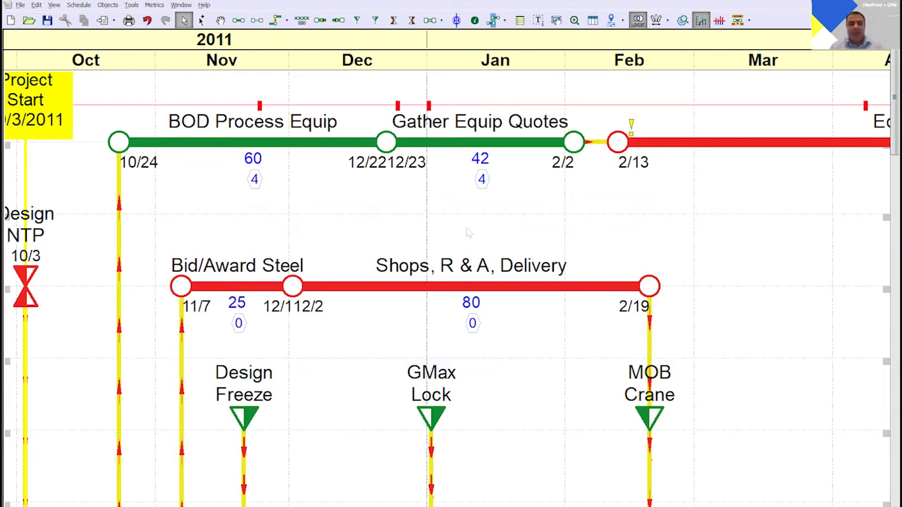
click(574, 20)
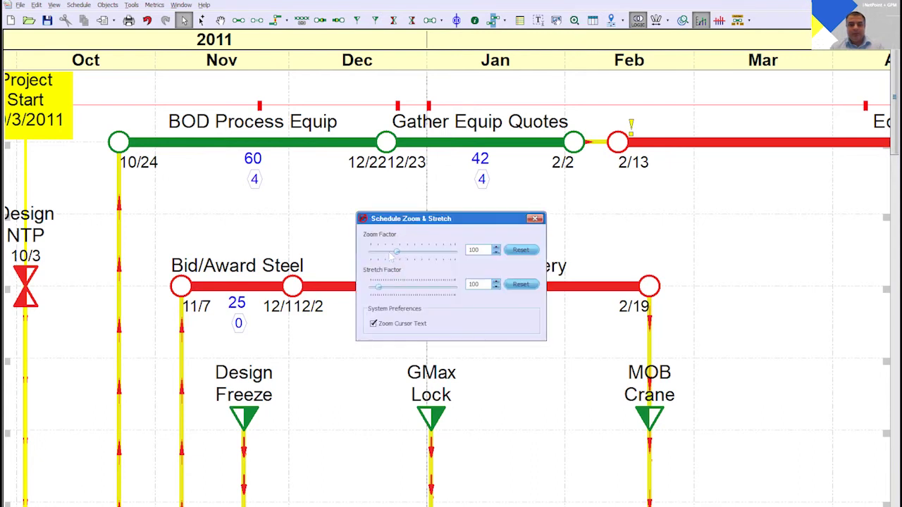
click(383, 255)
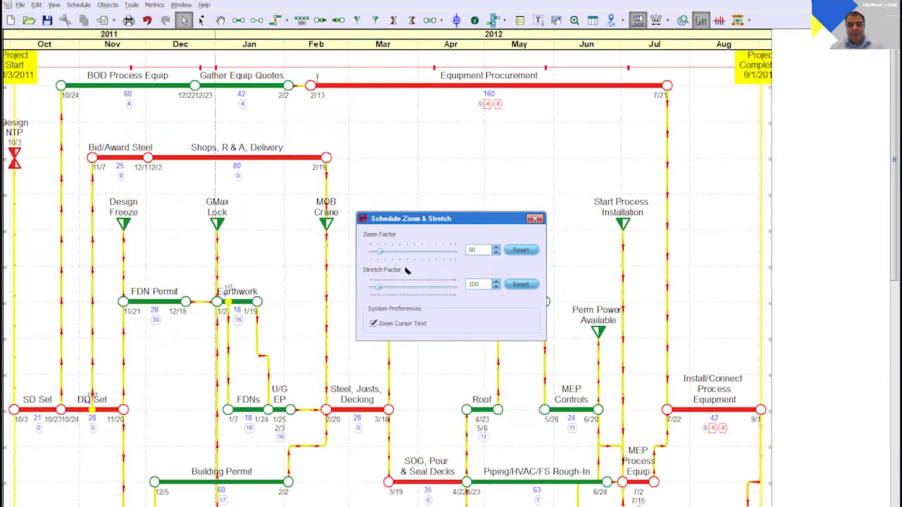
Stretch the schedule's timescale slightly and look over the lower part of the imported network down to Elevator Work
click(536, 220)
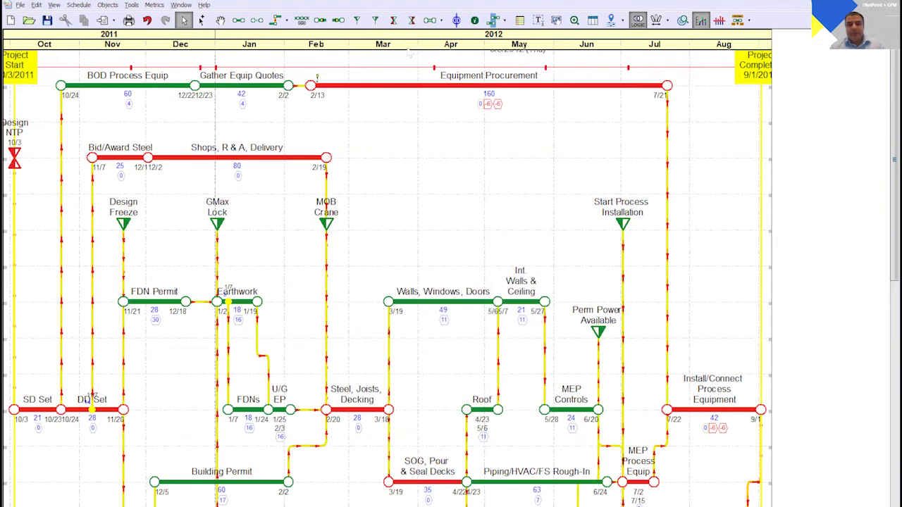
click(421, 44)
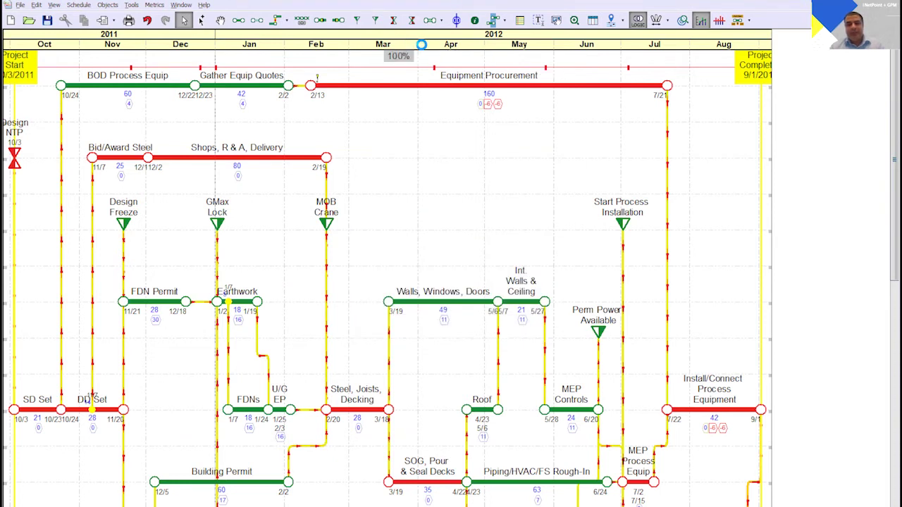
drag(422, 44, 448, 51)
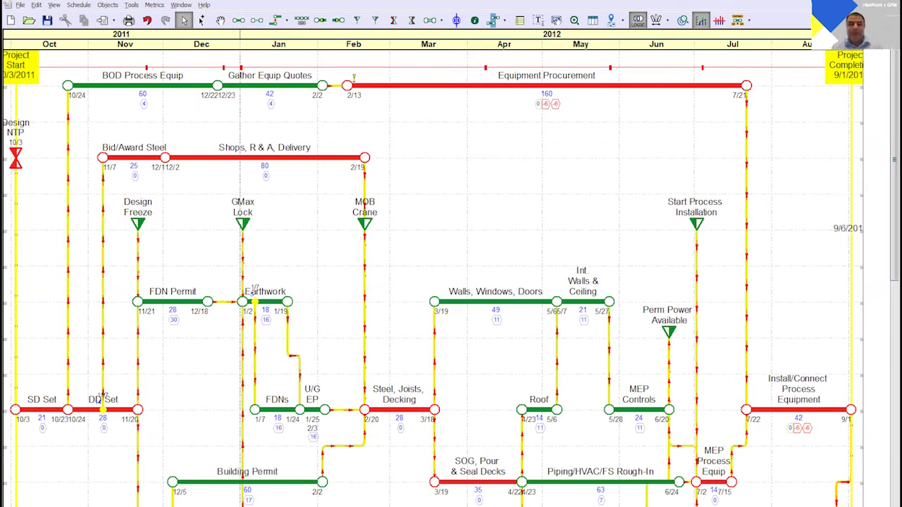
scroll(846, 228, down, 5)
scroll(846, 212, down, 4)
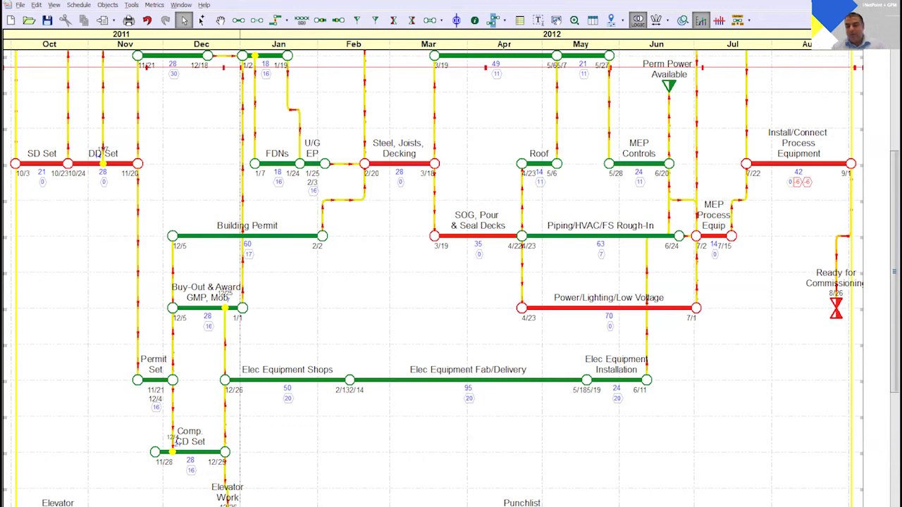
In P6, enlarge the relationship details and assign Elevator Shops (~A1360) as a successor of the Elevator Work milestone (~A1050)
key(alt+Tab)
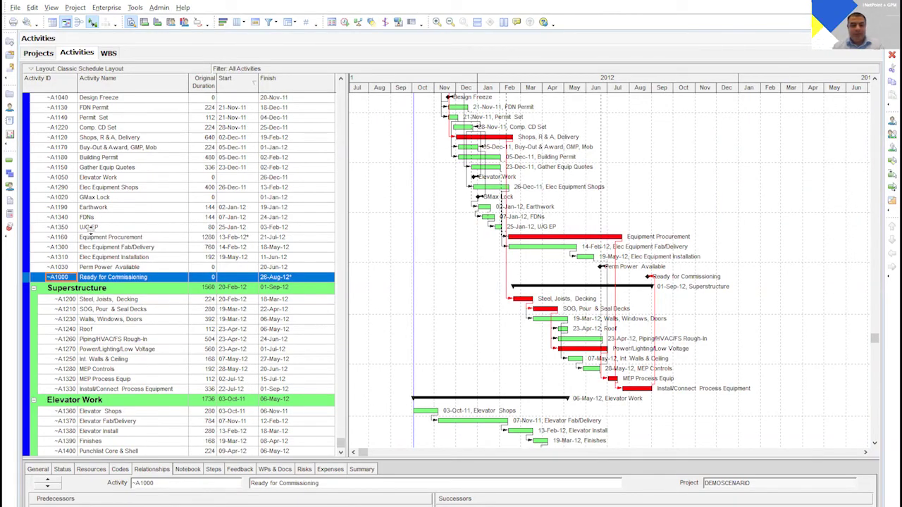
click(111, 177)
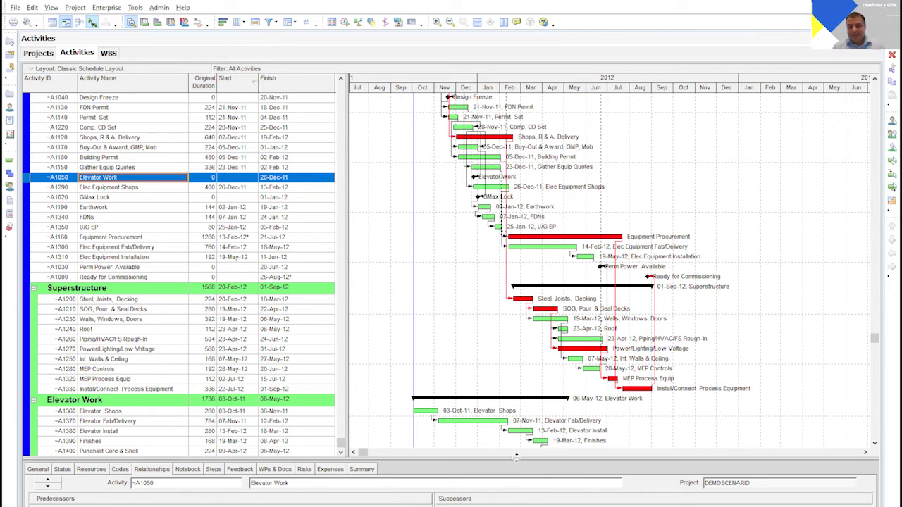
drag(532, 457, 540, 365)
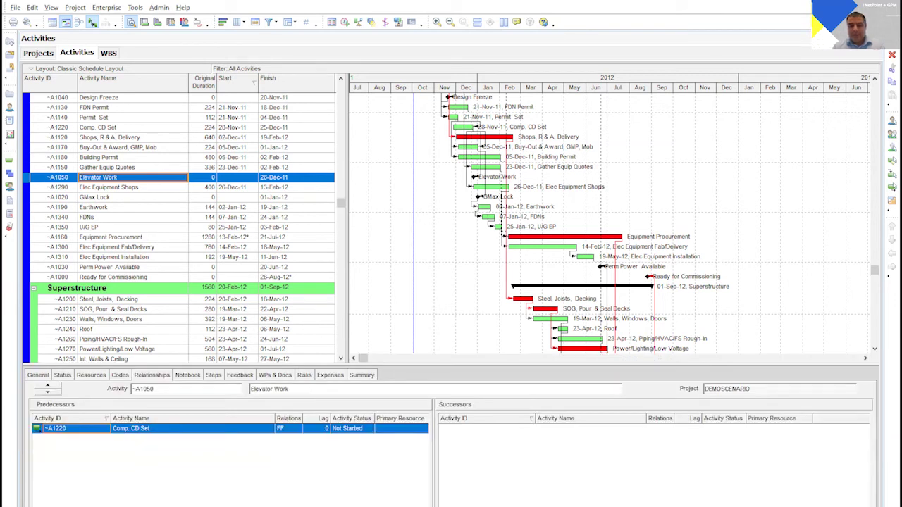
click(494, 459)
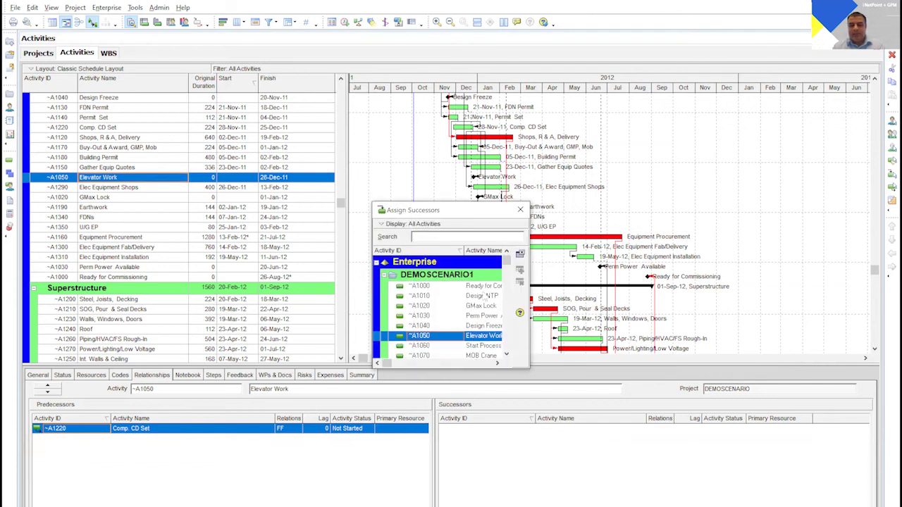
text(Ele)
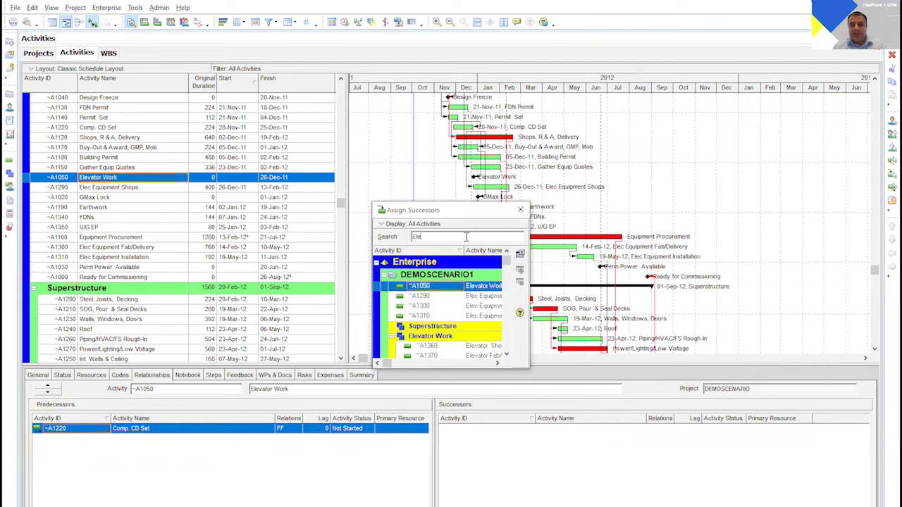
click(520, 281)
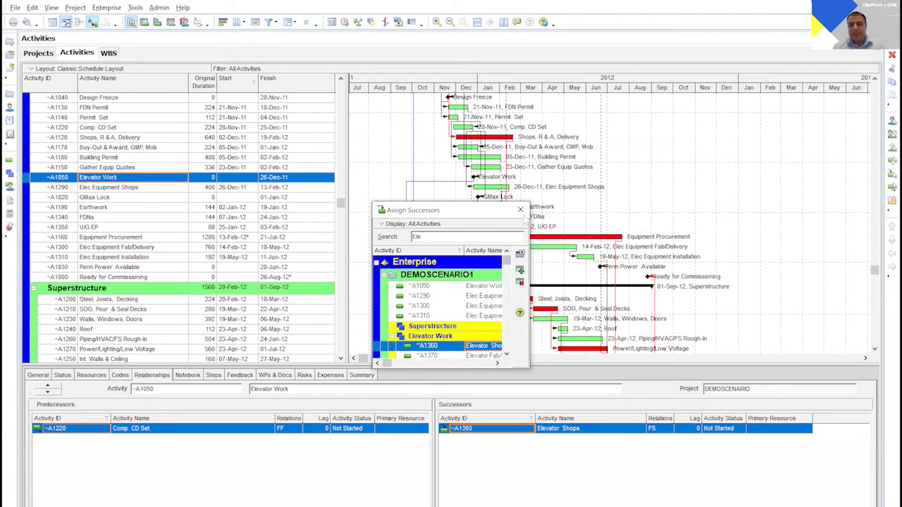
click(521, 210)
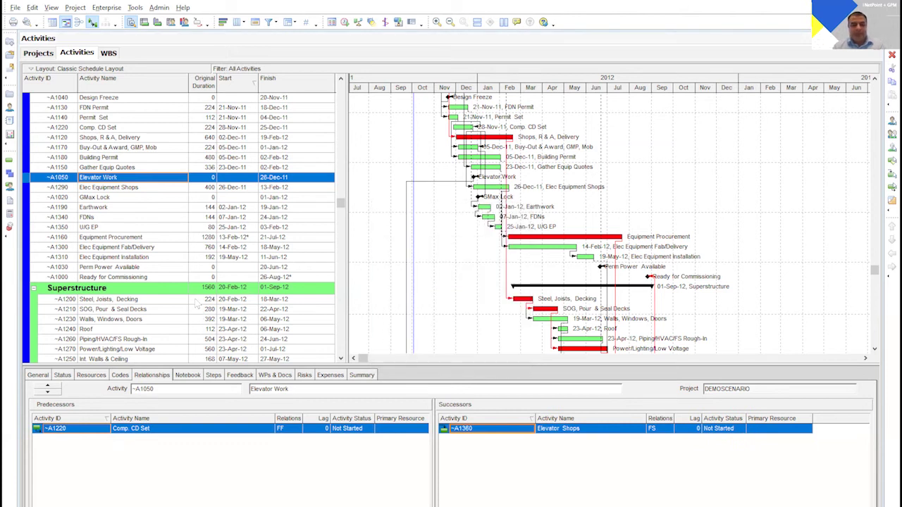
Assign Ready for Commissioning (~A1000) as a successor of Punchlist Core & Shell (~A1400) in the Elevator Work branch
click(289, 290)
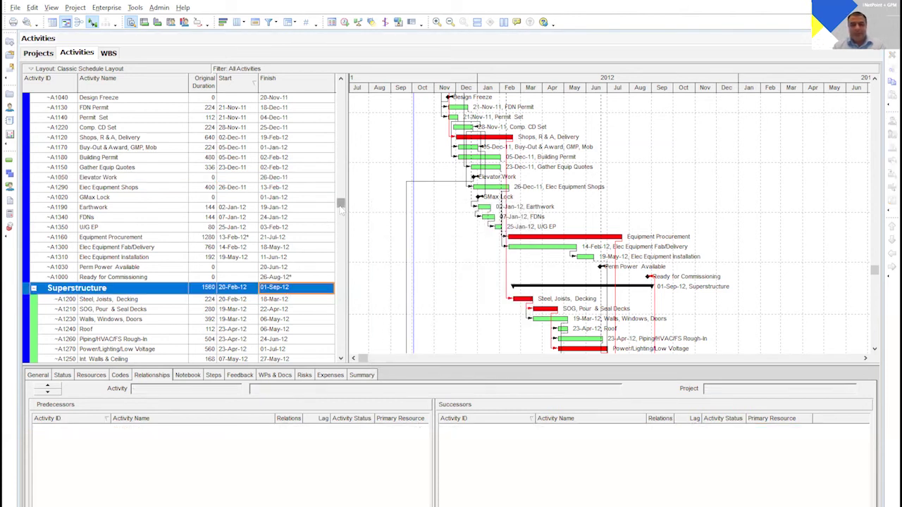
drag(342, 208, 342, 349)
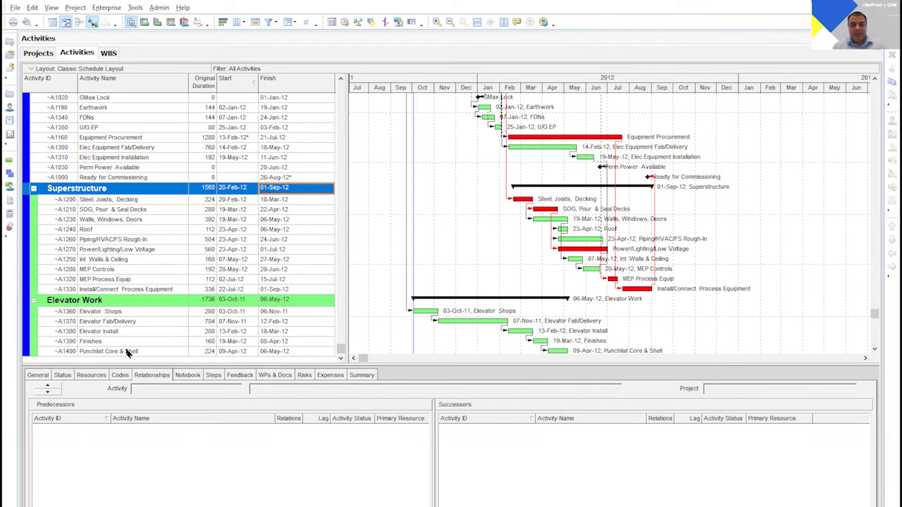
click(128, 352)
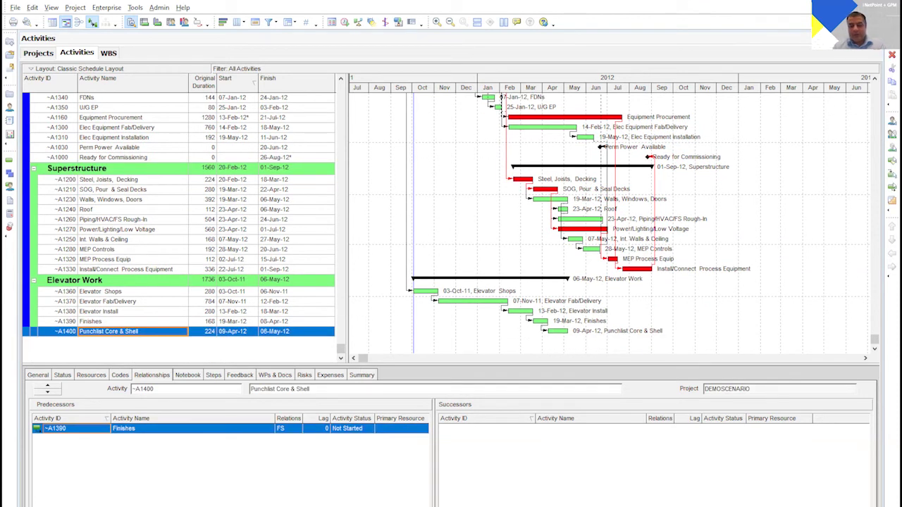
double_click(592, 437)
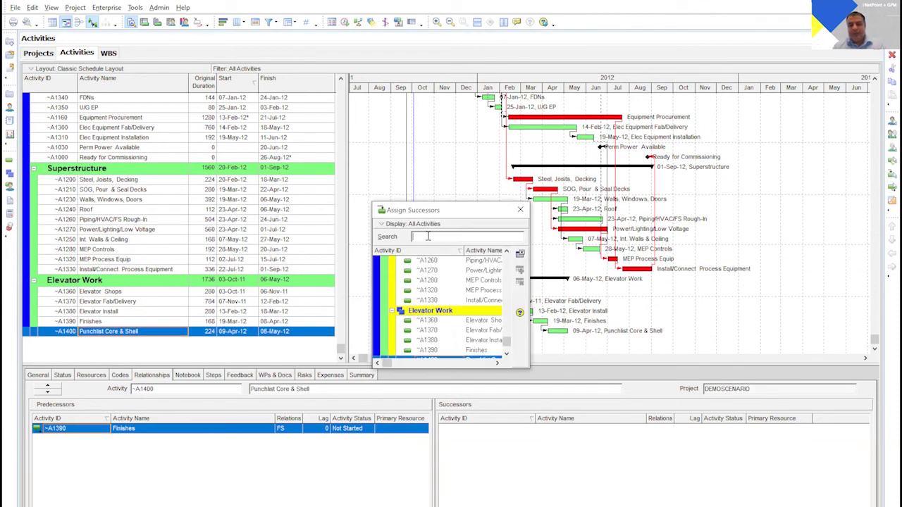
text(Re)
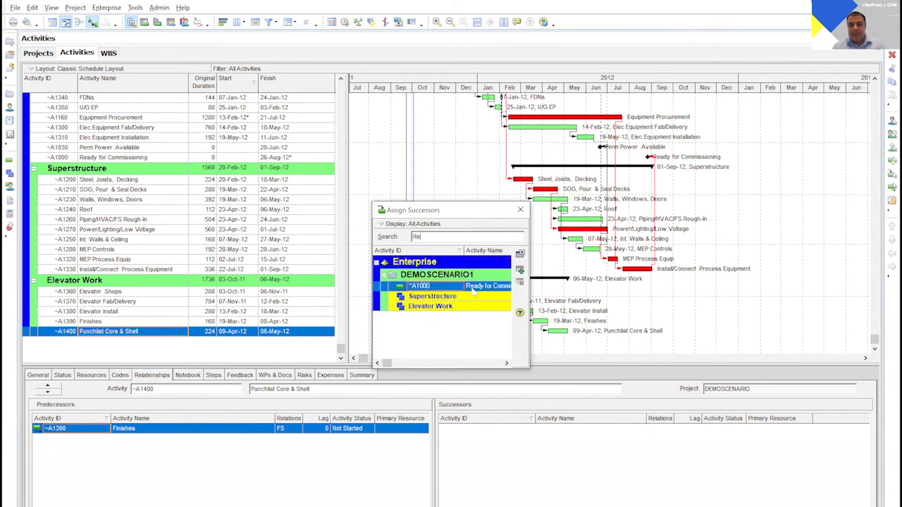
double_click(476, 289)
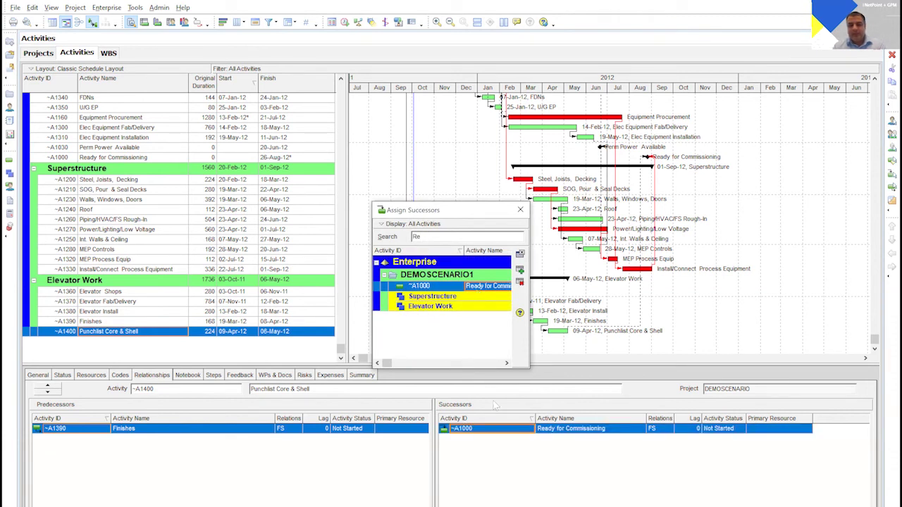
click(521, 210)
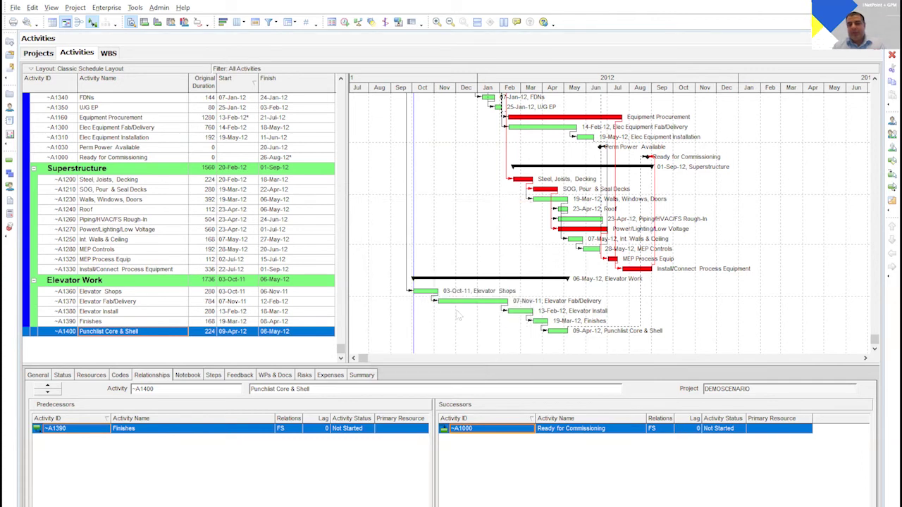
Reschedule the project using the current data date
key(F9)
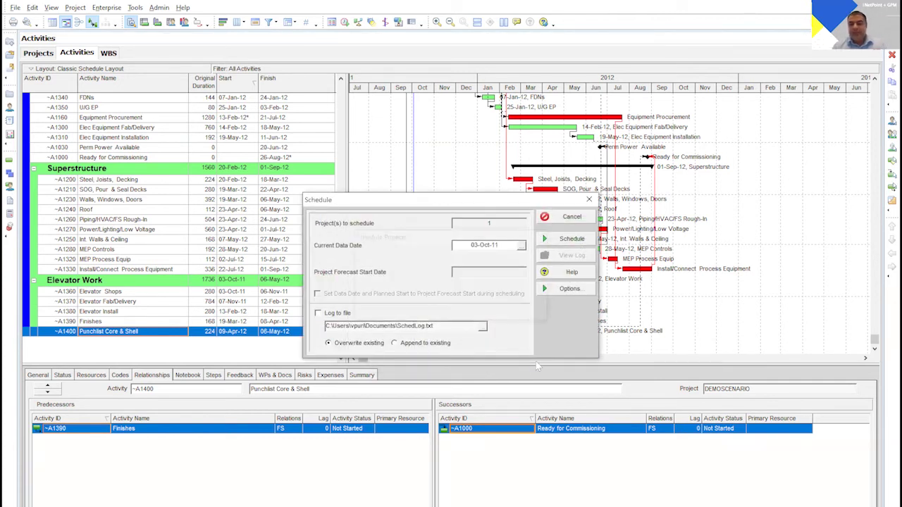
click(15, 8)
key(Escape)
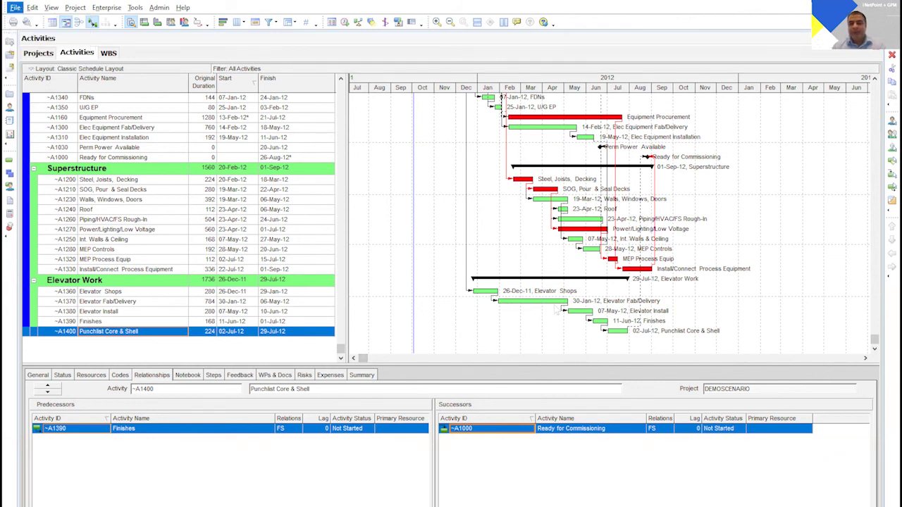
Export the rescheduled project as XER, overwriting ConfDEMOSCENARIO_fromP6.xer on the Desktop
click(515, 379)
click(514, 379)
click(515, 379)
click(486, 273)
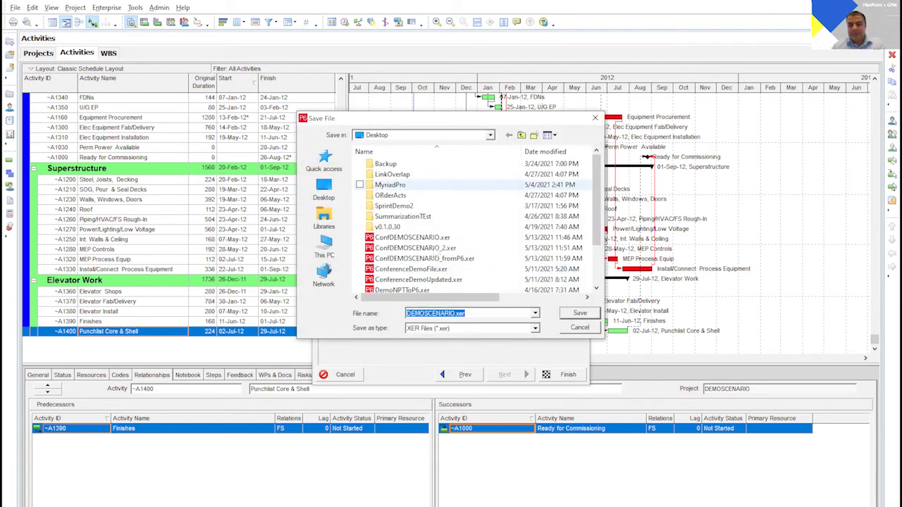
click(466, 259)
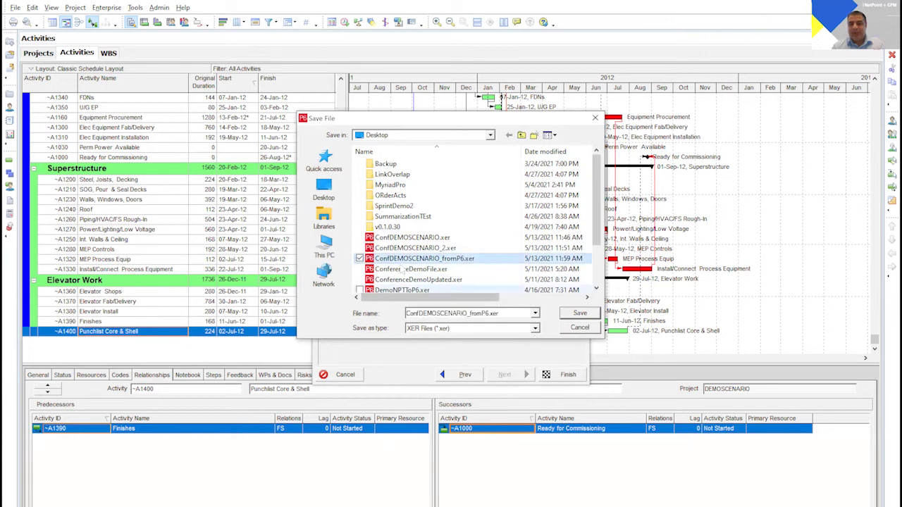
click(579, 314)
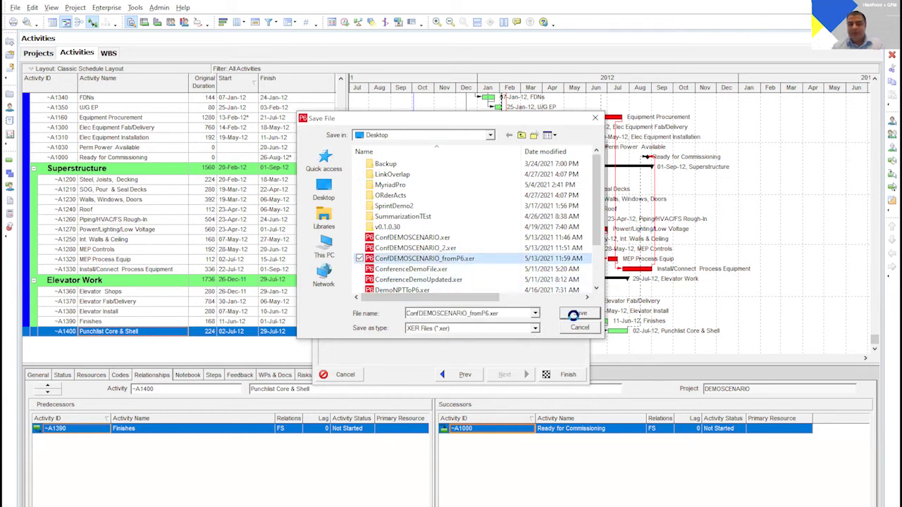
click(484, 285)
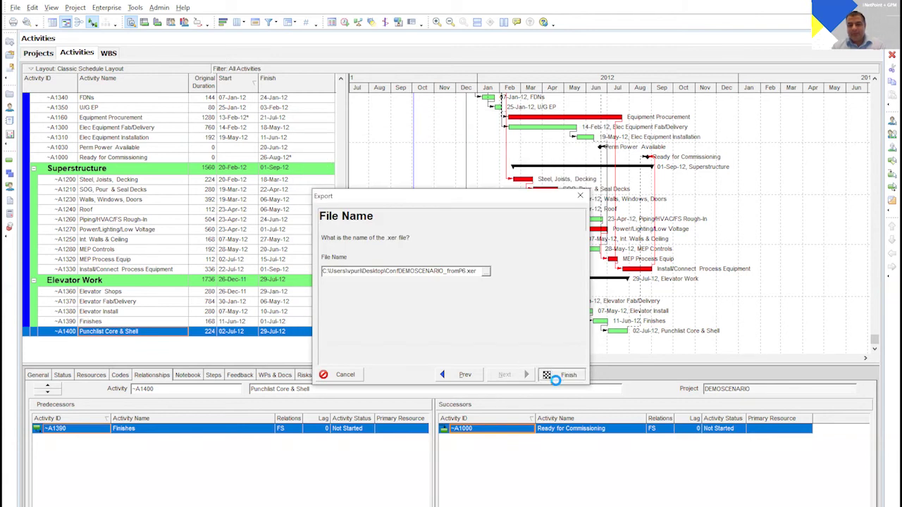
click(564, 374)
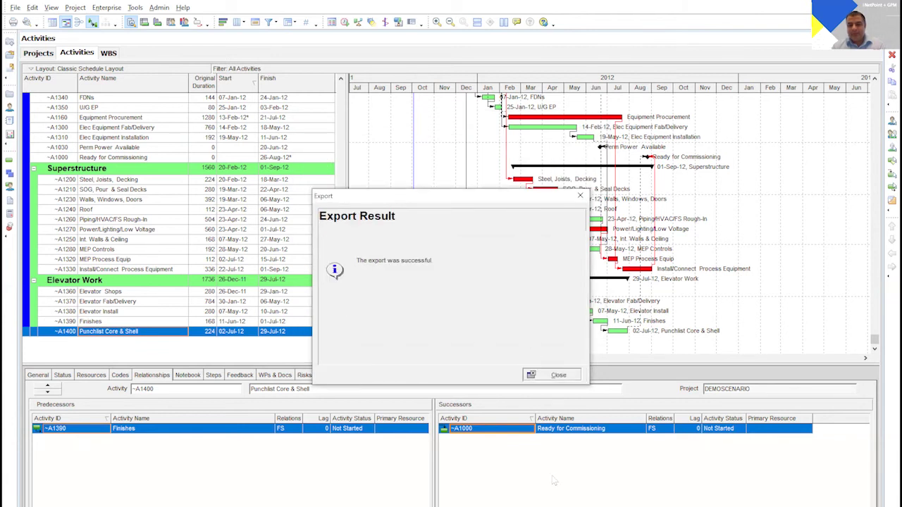
click(553, 375)
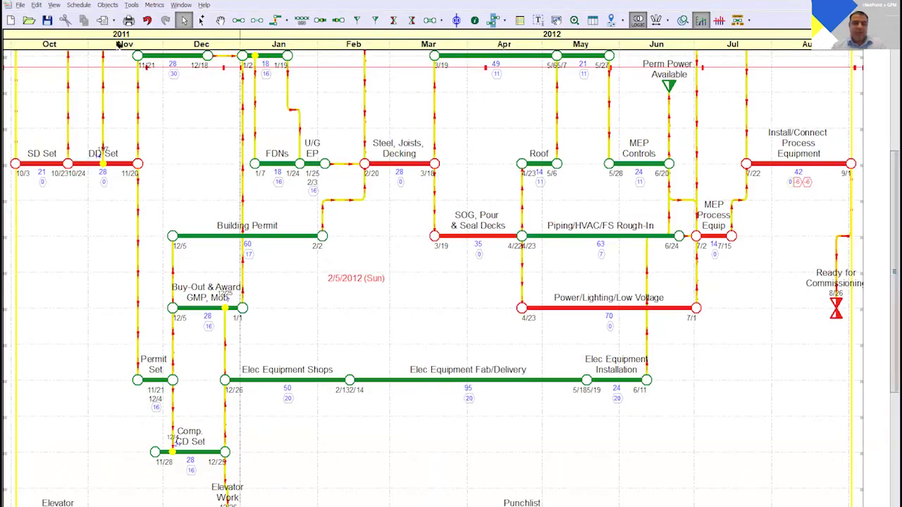
In NetPoint, create a new schedule with default properties and load ConfDEMOSCENARIO_fromP6.xer from the Desktop as a Primavera P6 import
click(13, 20)
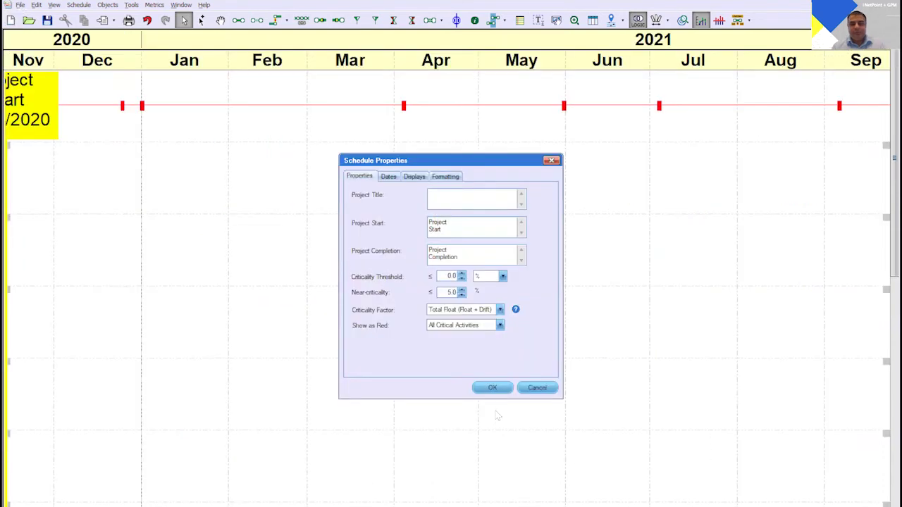
click(491, 388)
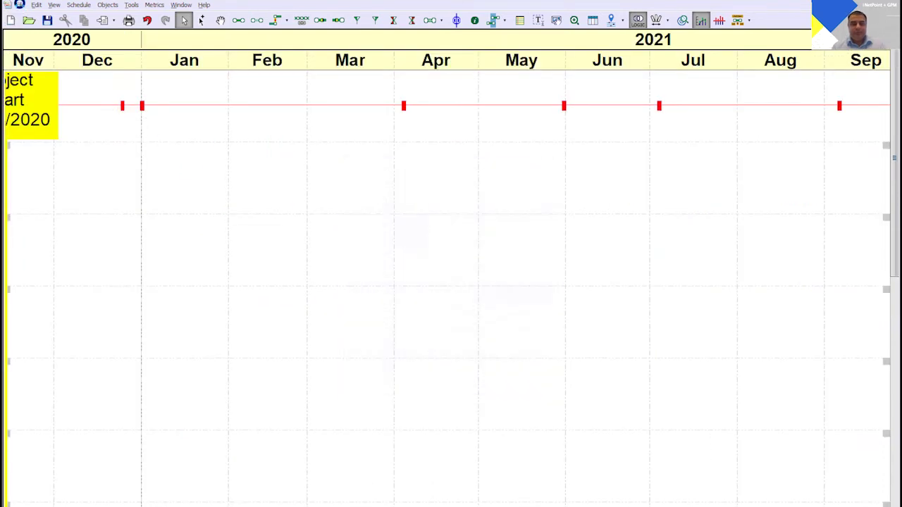
click(20, 5)
mouse_move(71, 198)
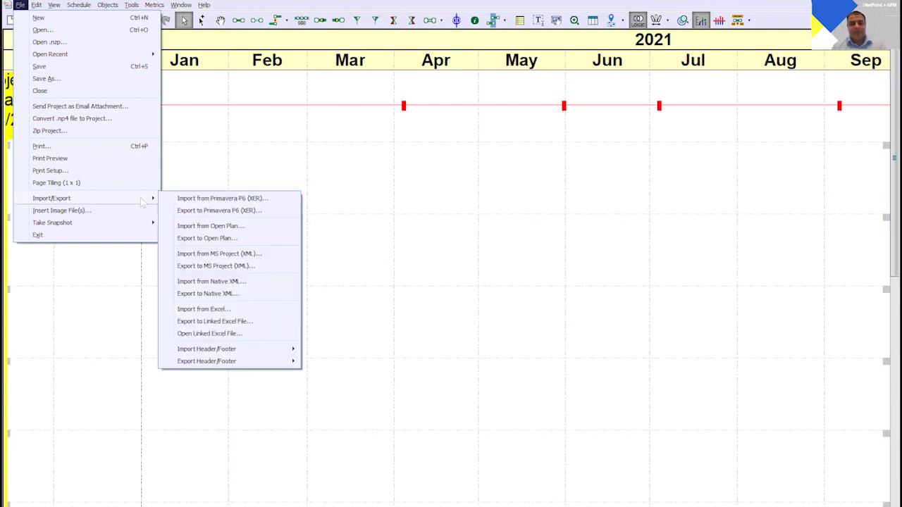
click(275, 257)
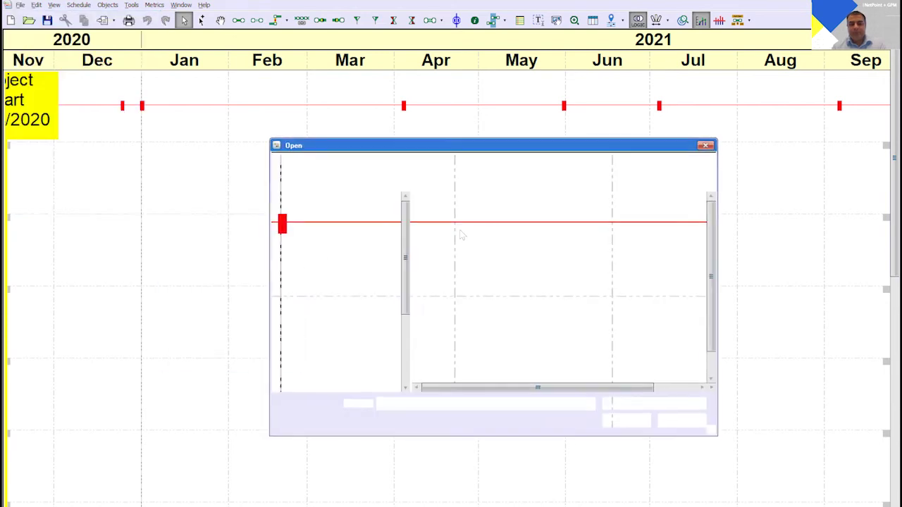
double_click(482, 214)
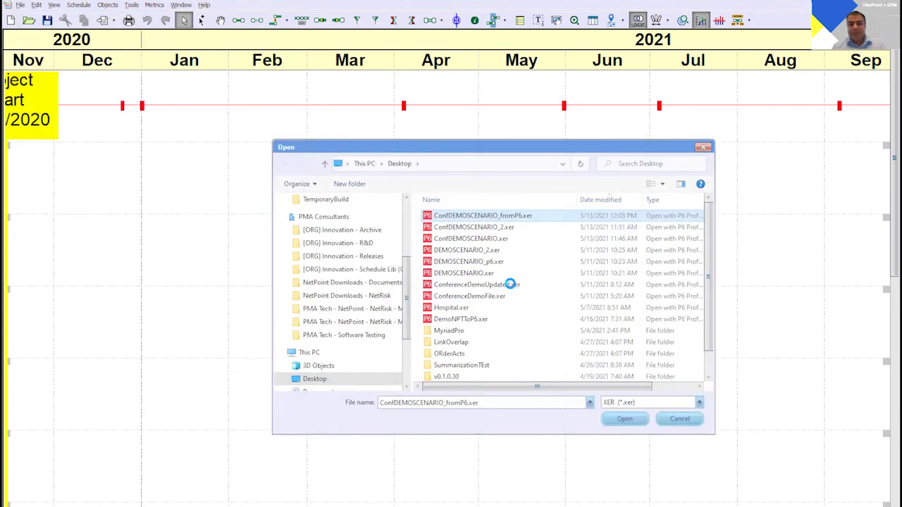
click(585, 369)
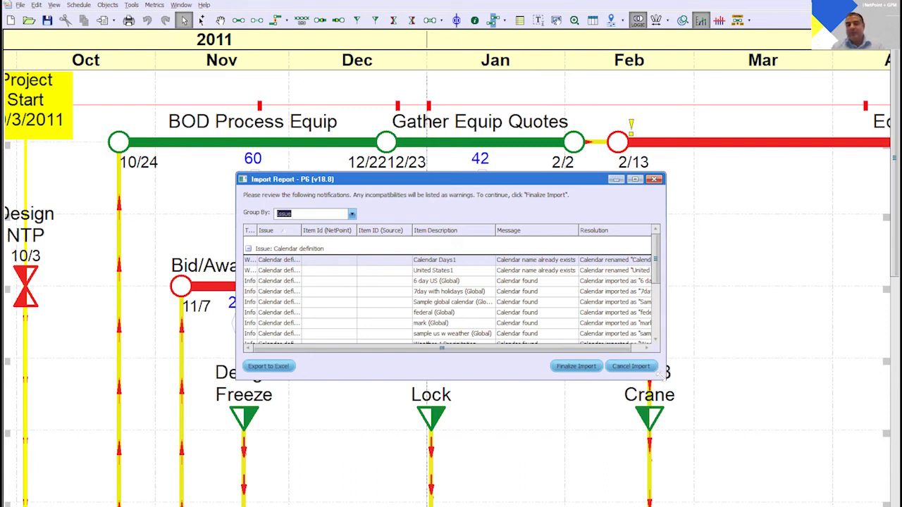
Enlarge the import report and examine the benchmark conversion entries for Ready for Commissioning and Design NTP
drag(662, 375, 737, 497)
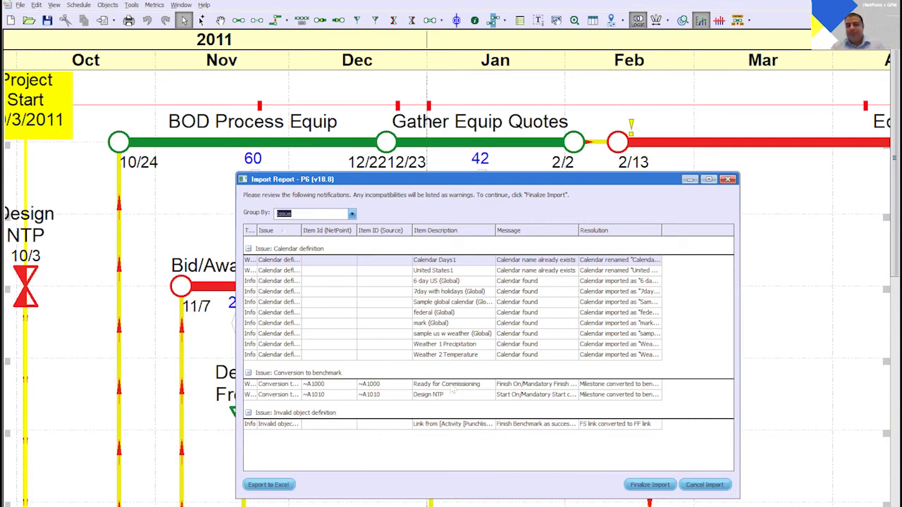
click(453, 387)
click(452, 397)
click(452, 386)
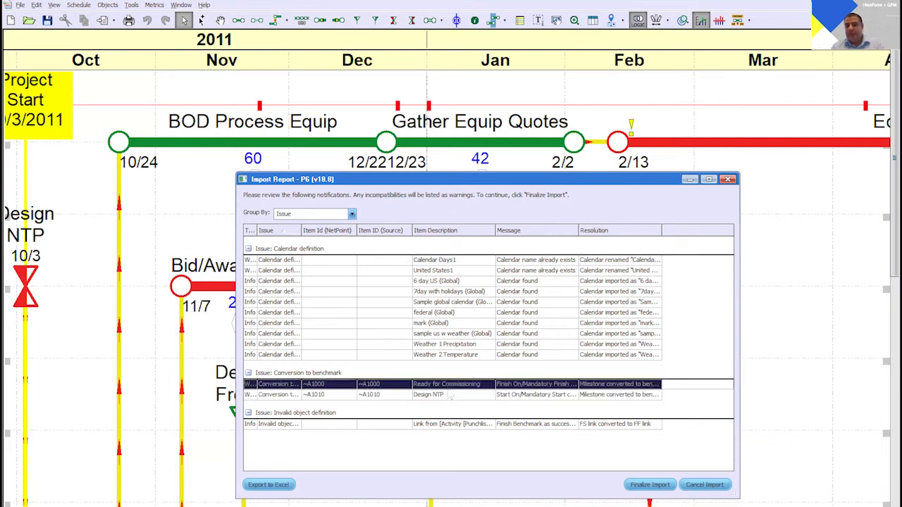
click(450, 395)
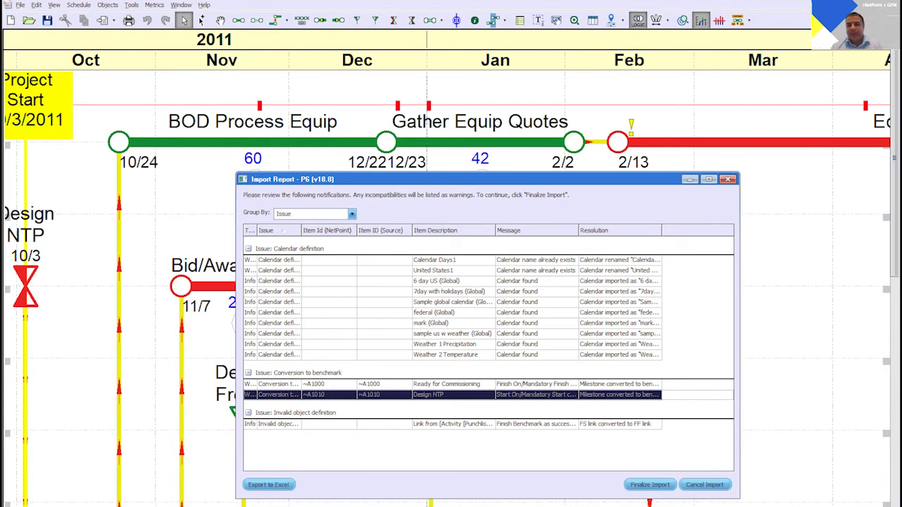
Finalize the P6 import and set the schedule's zoom factor to 50
click(650, 485)
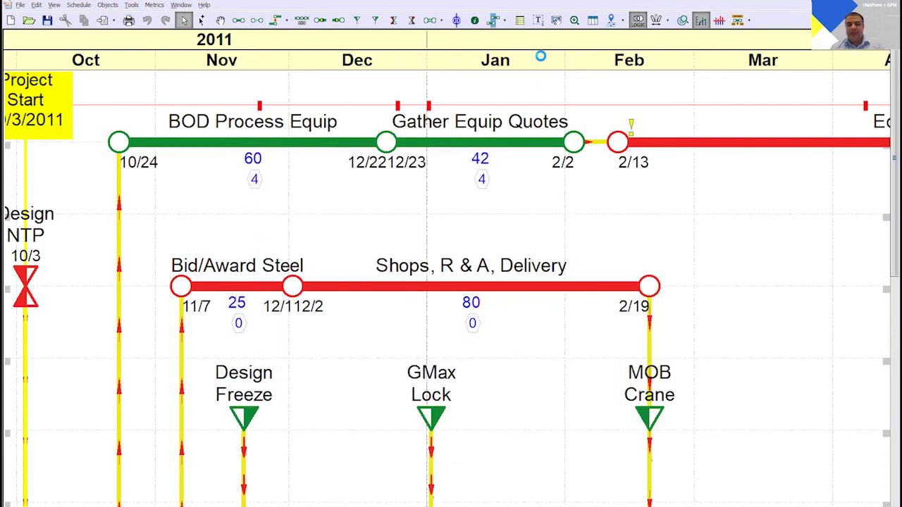
click(574, 20)
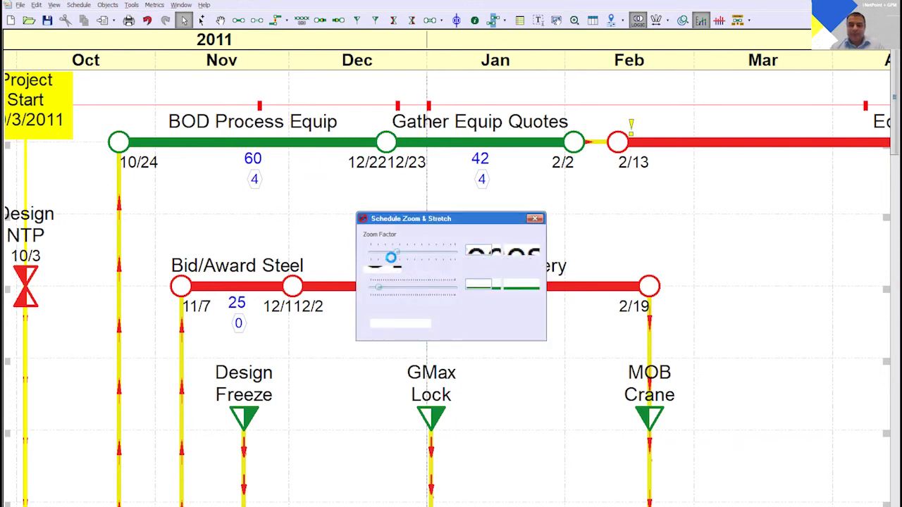
drag(397, 257, 377, 257)
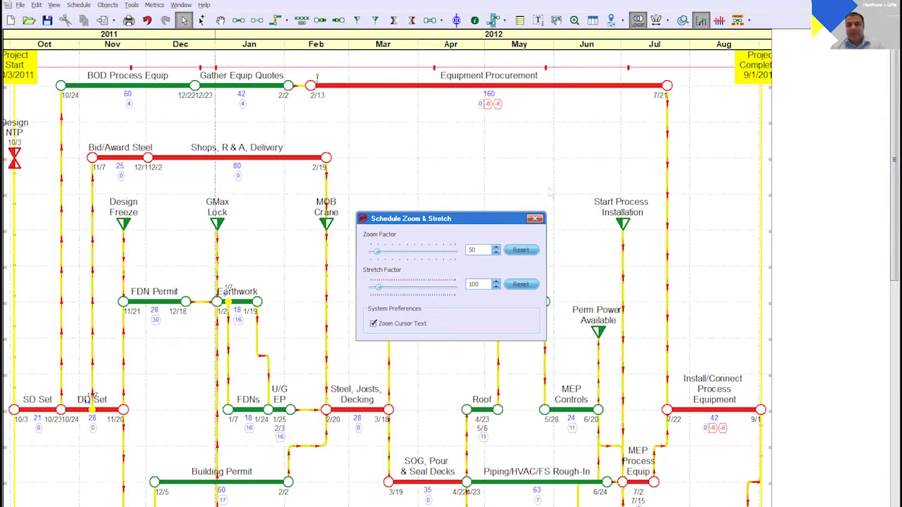
click(536, 219)
Widen the month spacing of the timescale and review the imported network down to the Elevator Work chain
drag(324, 43, 385, 38)
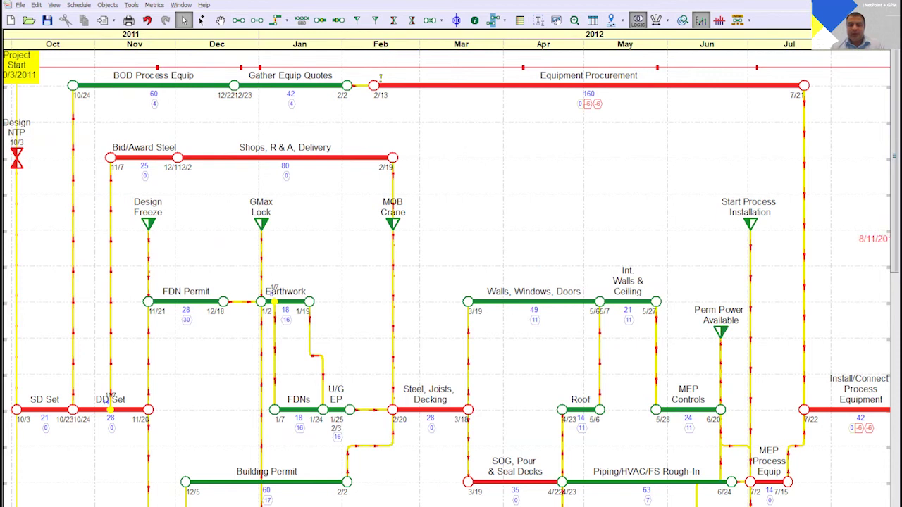
scroll(451, 282, down, 10)
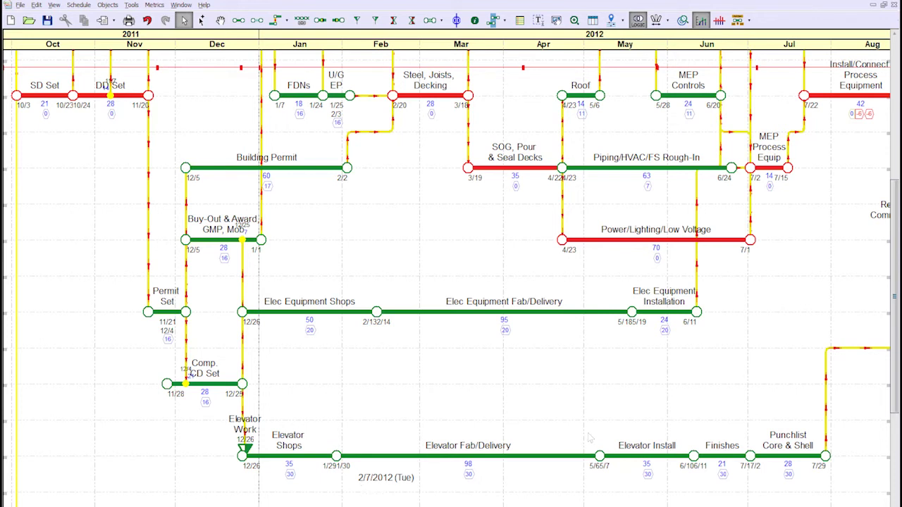
scroll(705, 380, up, 5)
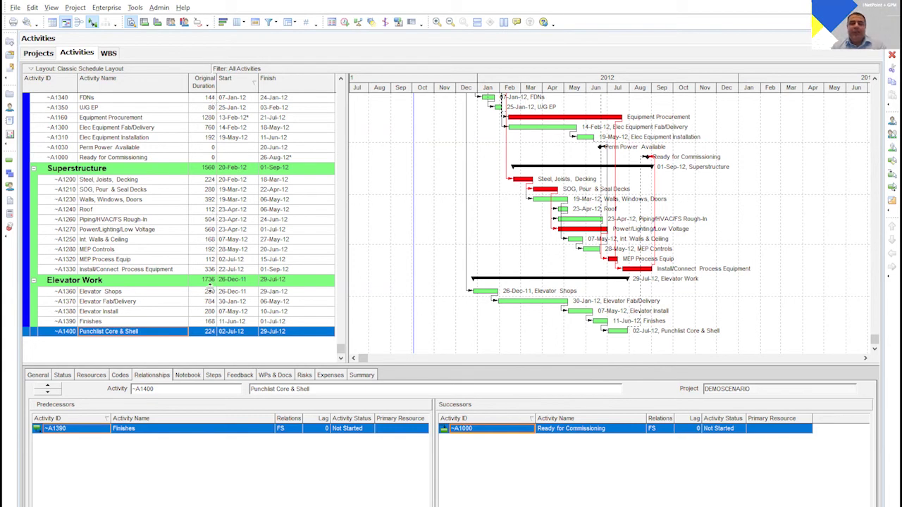
In P6, set the unit of time to Day for both the units and durations formats in the user preferences
drag(346, 348, 339, 64)
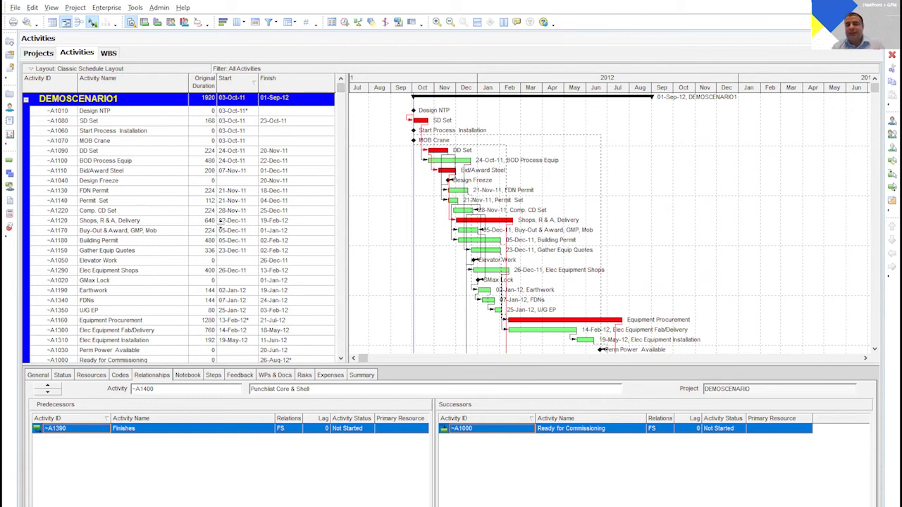
click(34, 9)
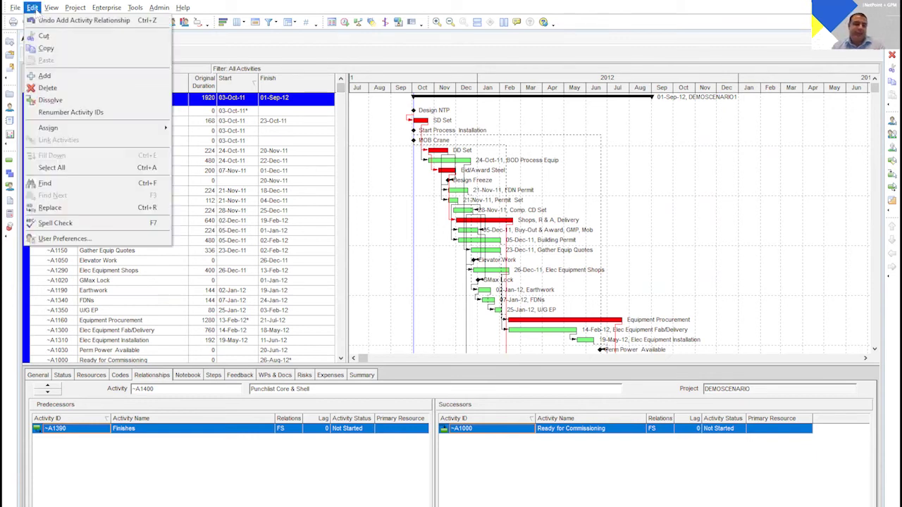
click(77, 239)
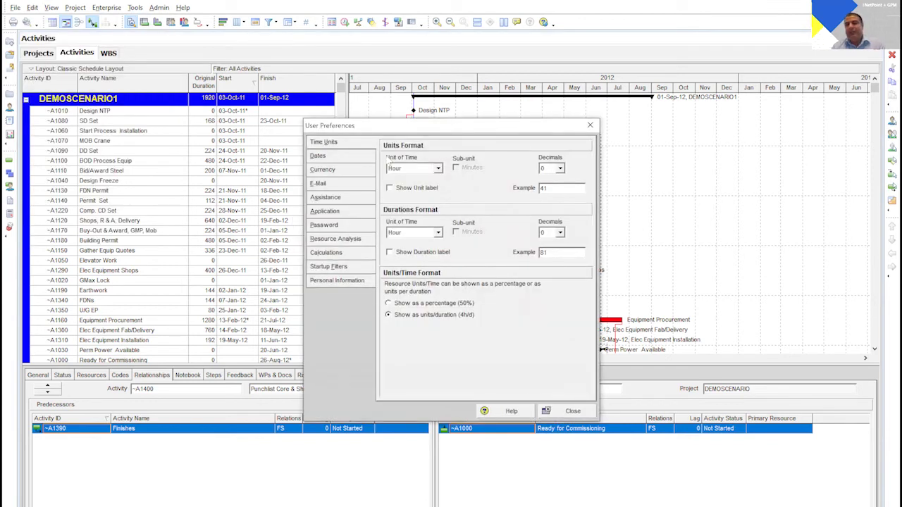
click(438, 169)
click(433, 188)
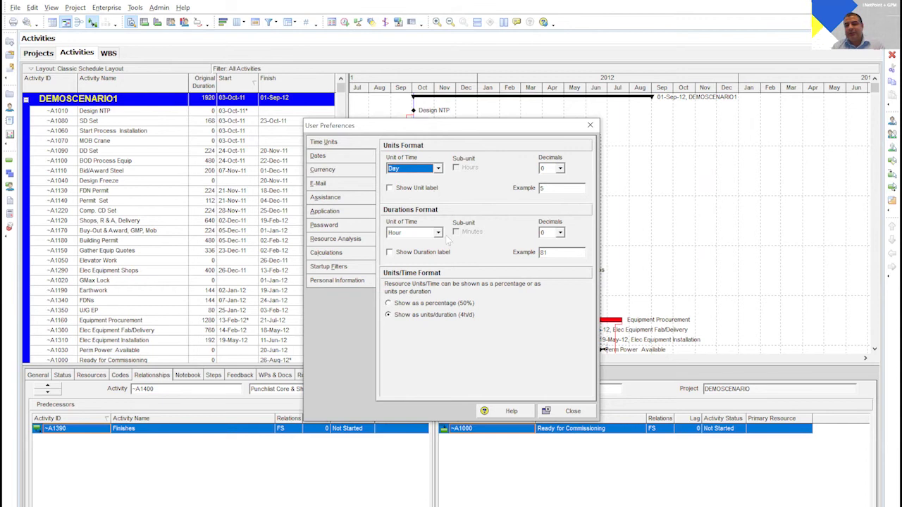
click(438, 232)
click(423, 252)
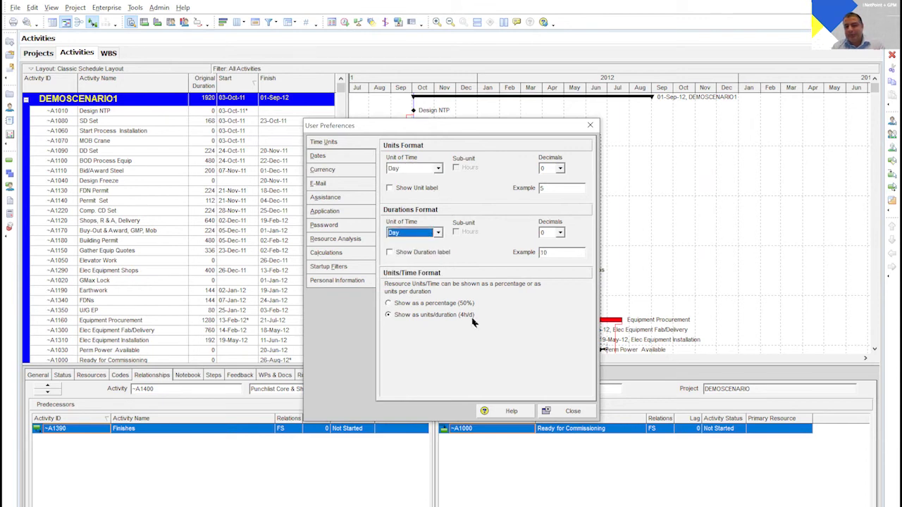
click(572, 411)
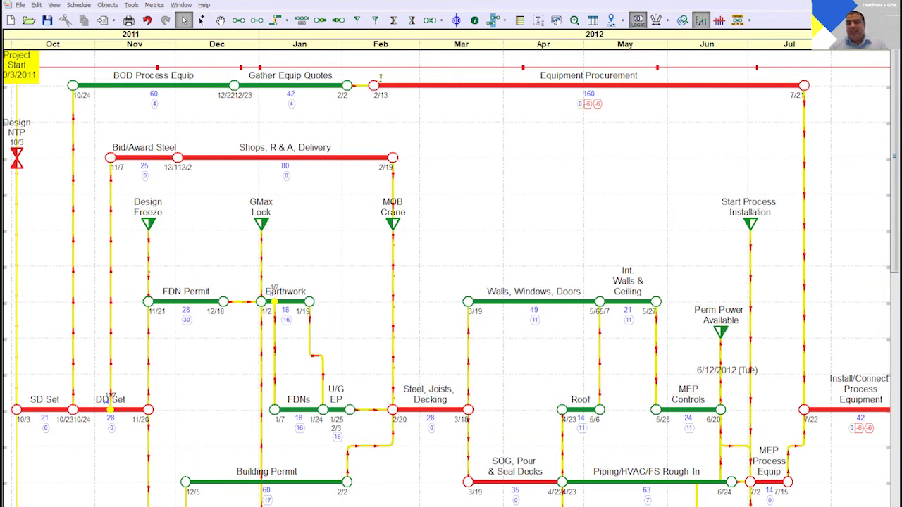
In NetPoint, examine the imported schedule from Equipment Procurement down to the Elevator Work activities
scroll(721, 370, down, 5)
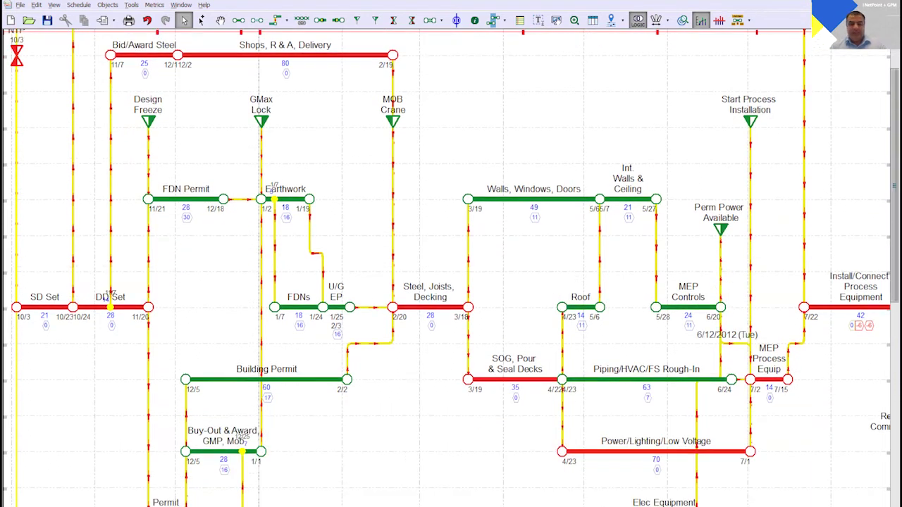
scroll(697, 370, down, 5)
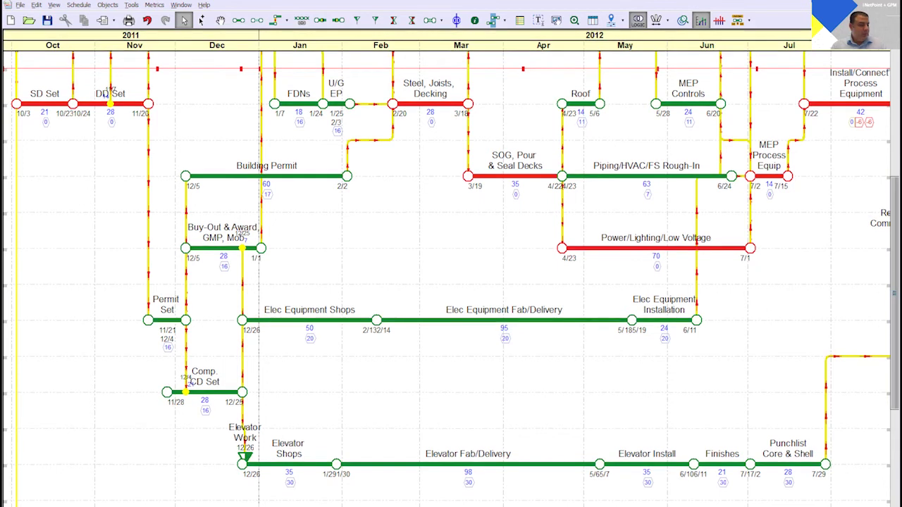
scroll(451, 282, up, 5)
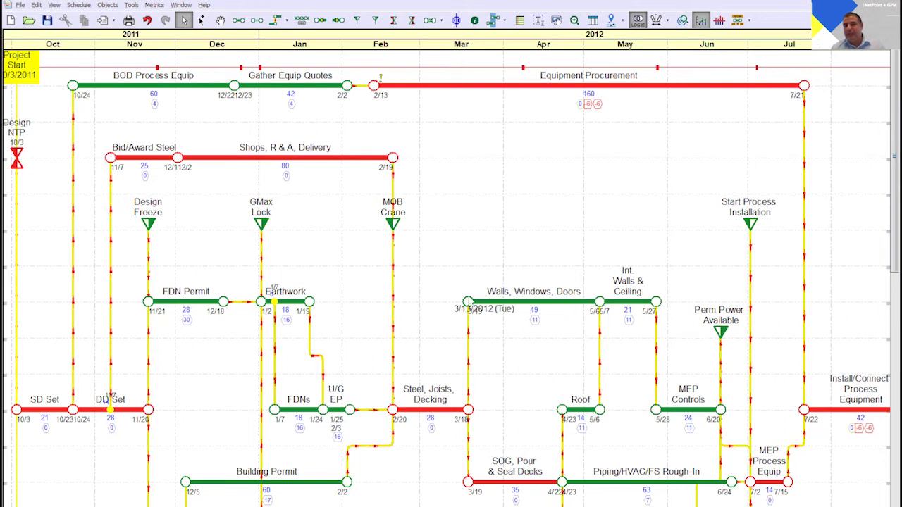
View the Layout Manager's saved layouts and close it without running a layout
right_click(608, 41)
click(648, 37)
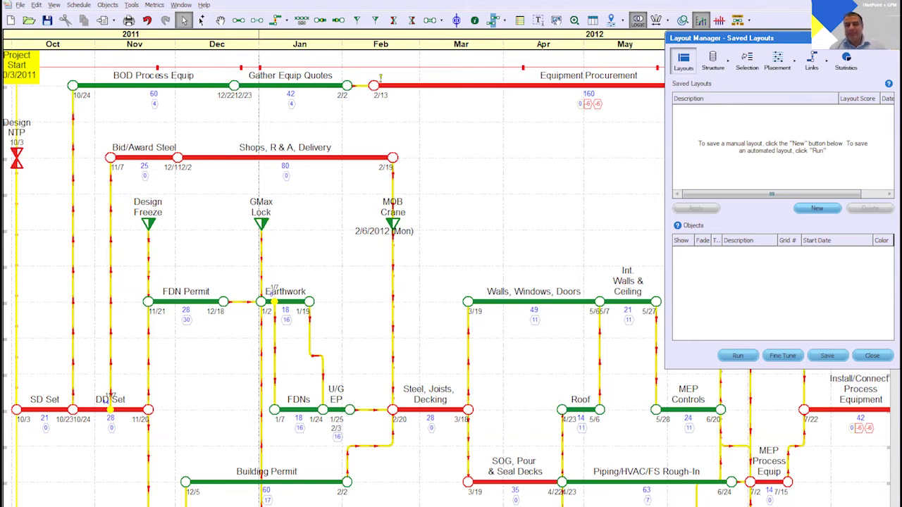
key(Escape)
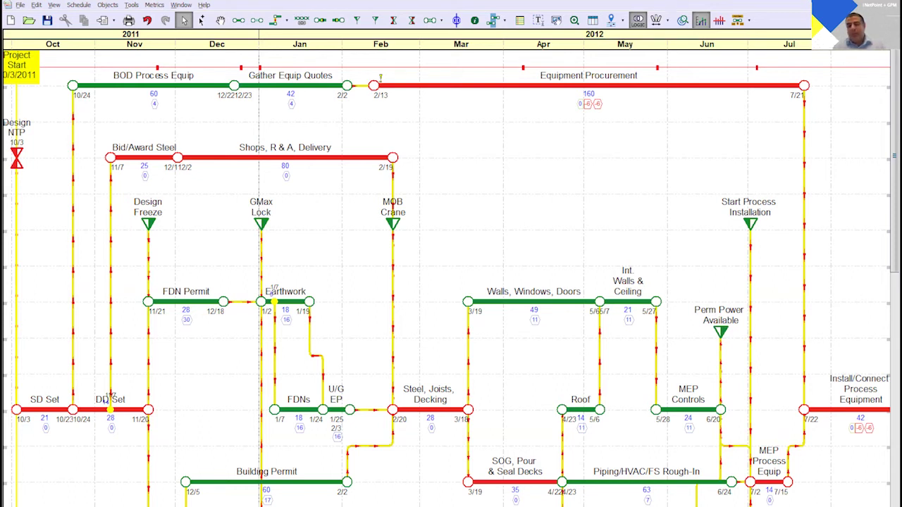
In P6, set up a Spreadsheet (XLSX) export covering Activities and Activity Relationships
key(alt+Tab)
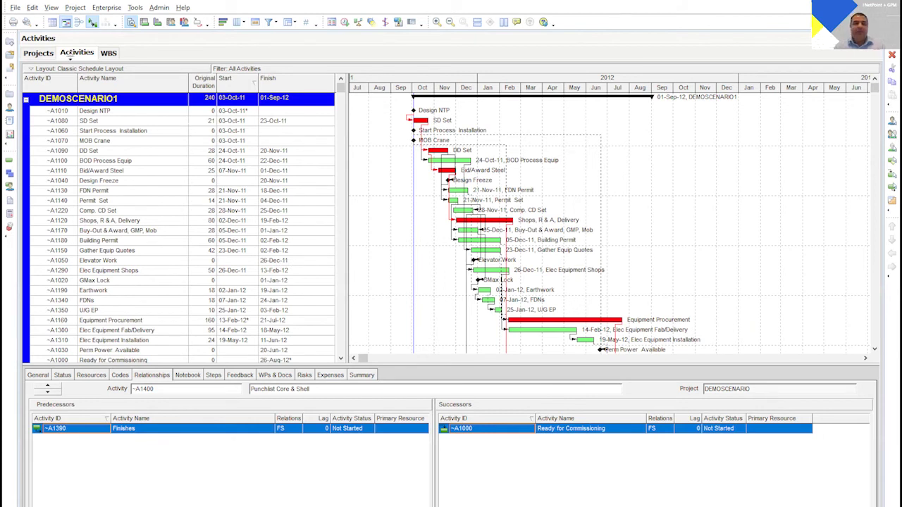
click(15, 8)
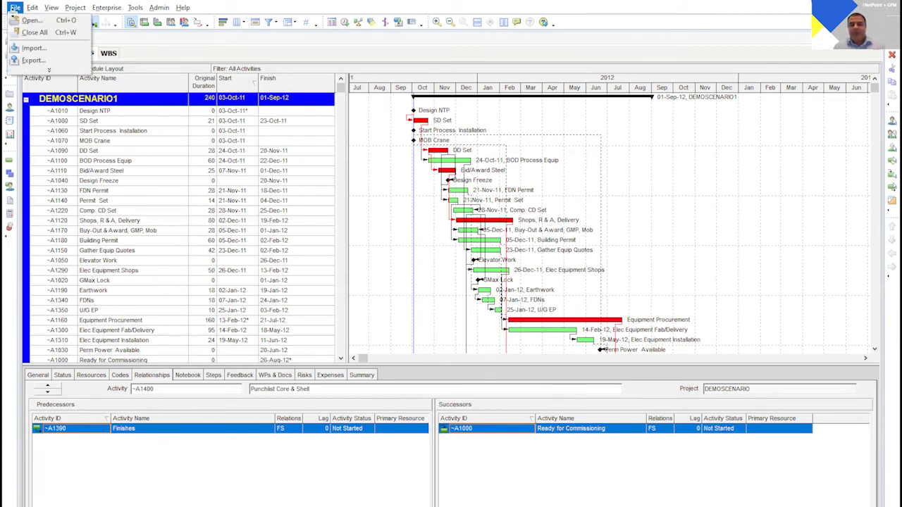
click(42, 61)
click(377, 305)
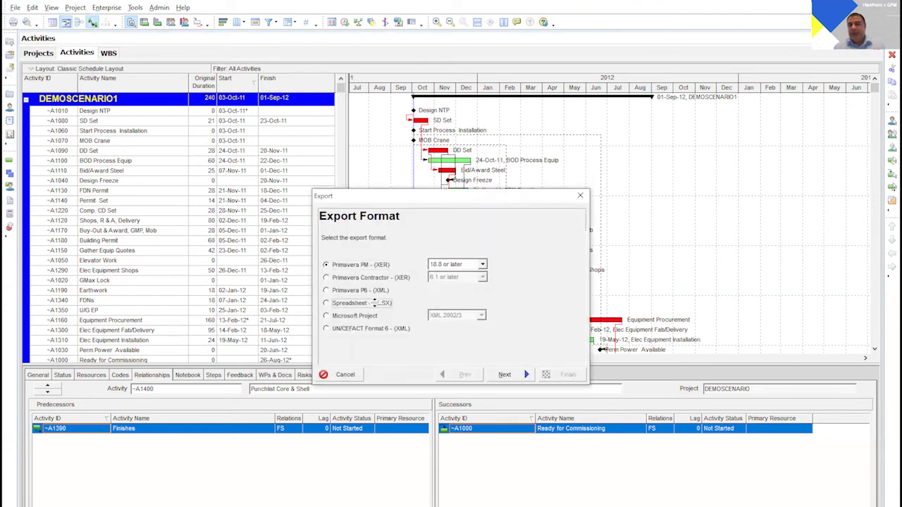
click(507, 374)
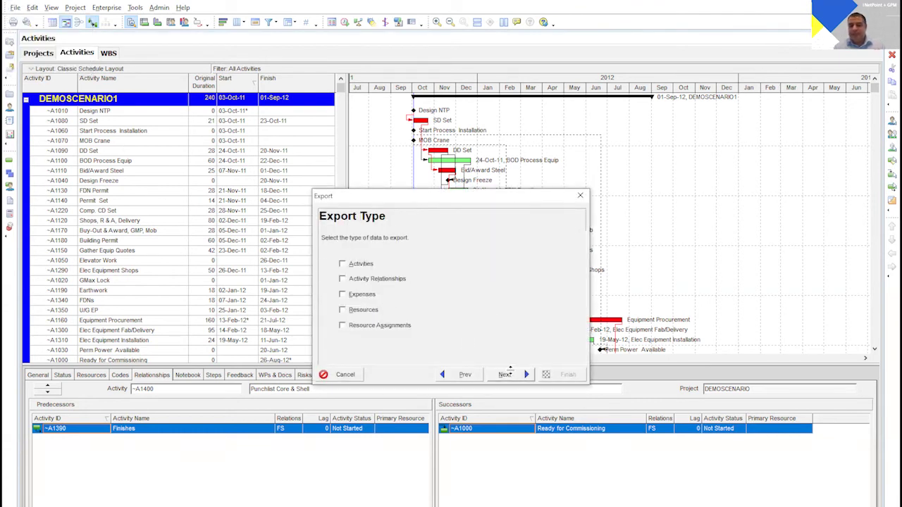
click(343, 263)
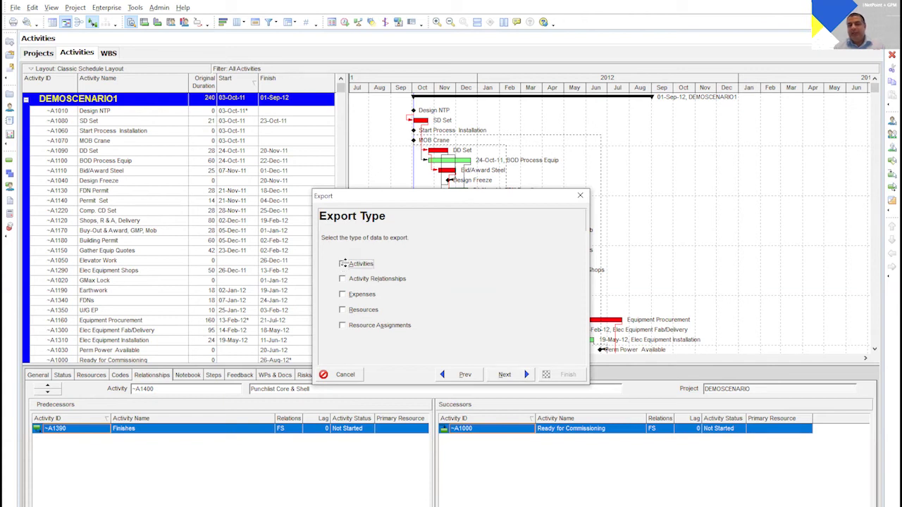
click(343, 279)
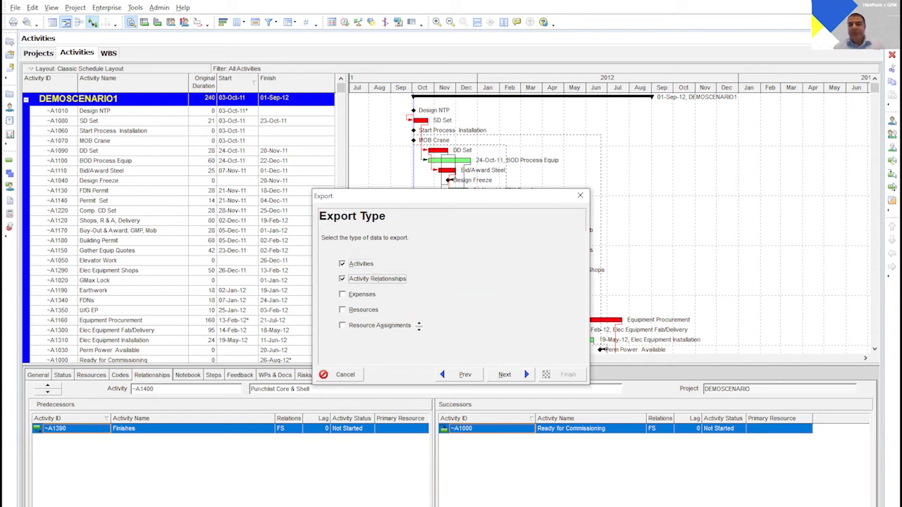
click(504, 374)
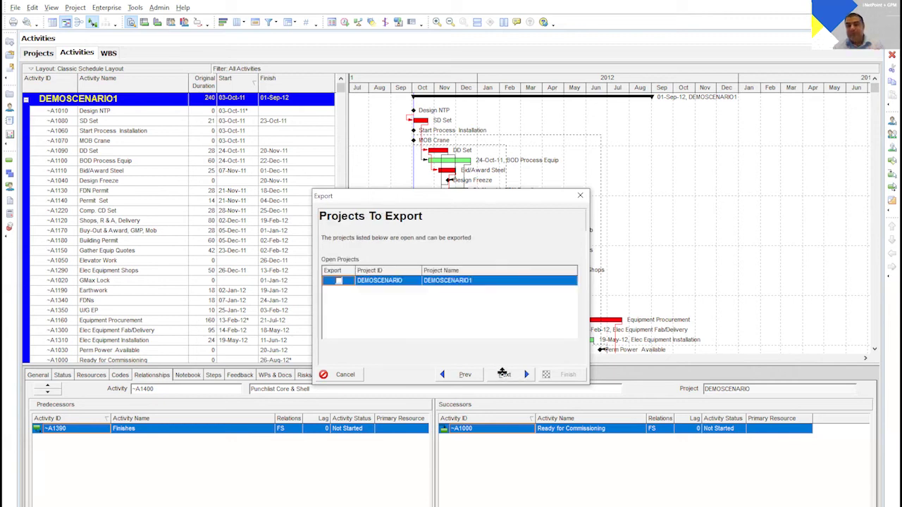
Include the DEMOSCENARIO project, use the New template, and export it as DEMOSCENARIO.xlsx to the Documents folder
click(339, 281)
click(505, 374)
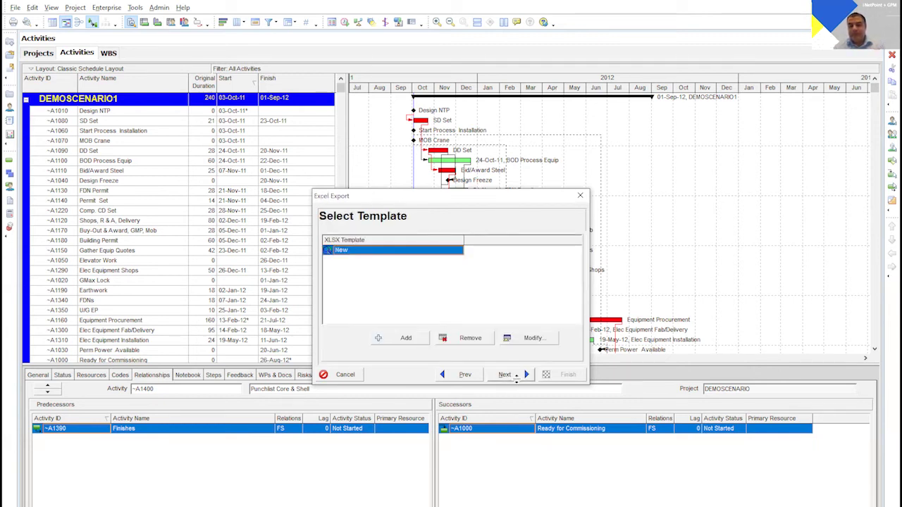
click(506, 374)
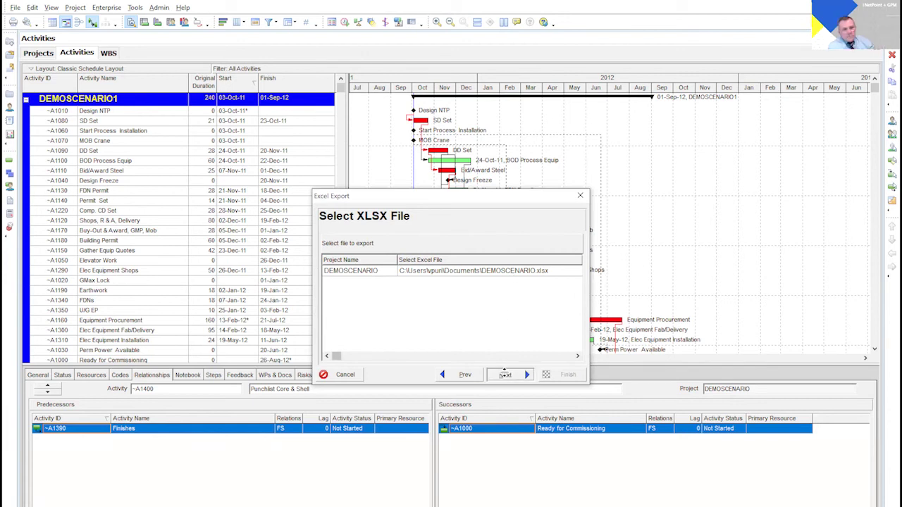
click(505, 374)
click(564, 376)
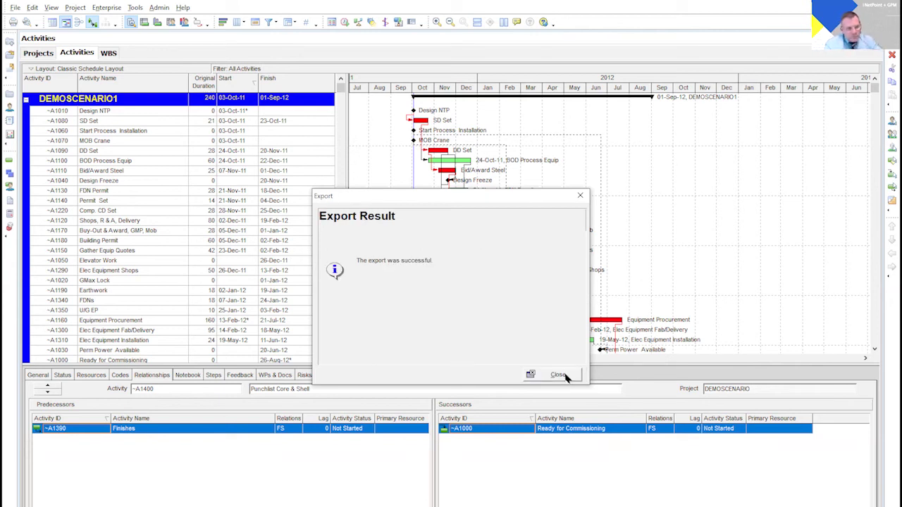
click(560, 375)
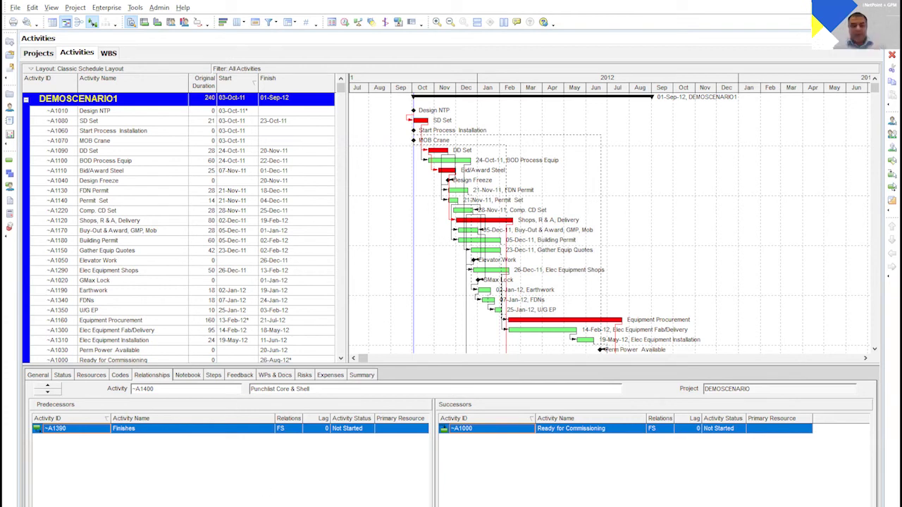
Browse the Desktop folder in File Explorer for the exported spreadsheet
key(super+e)
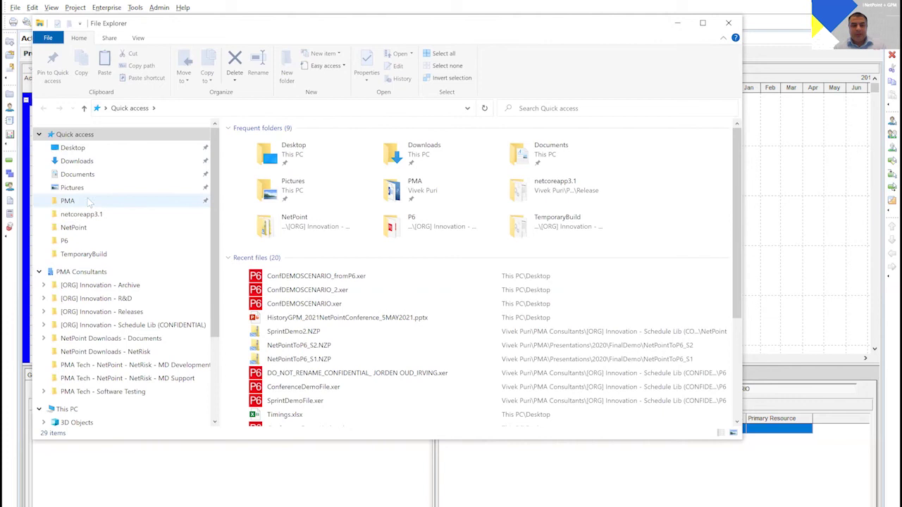
click(149, 147)
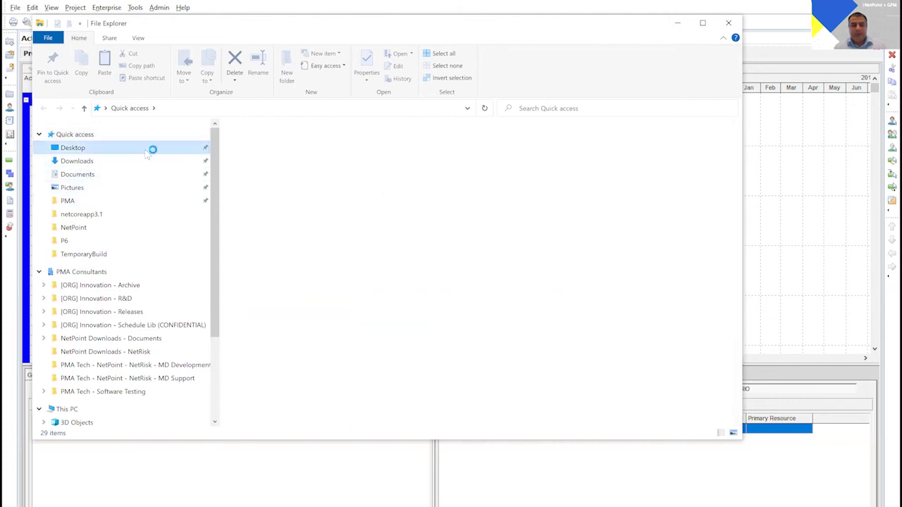
scroll(451, 337, down, 3)
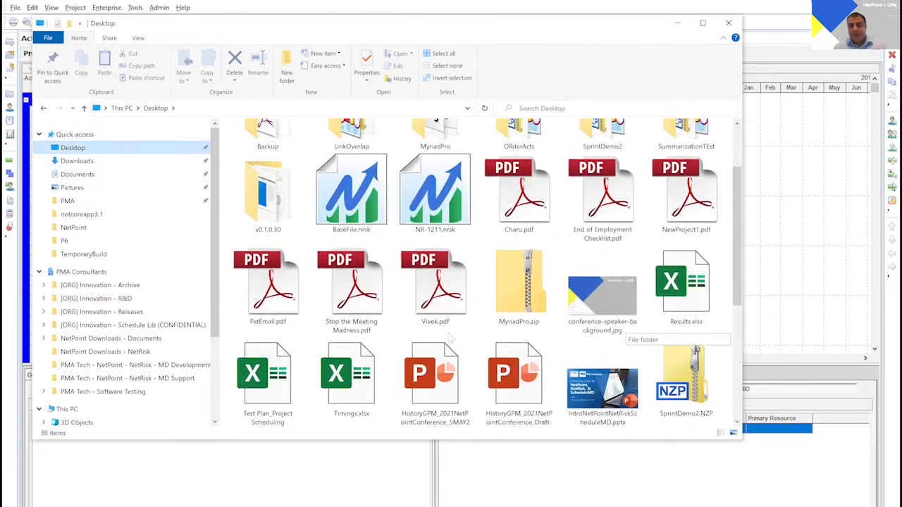
scroll(449, 338, down, 3)
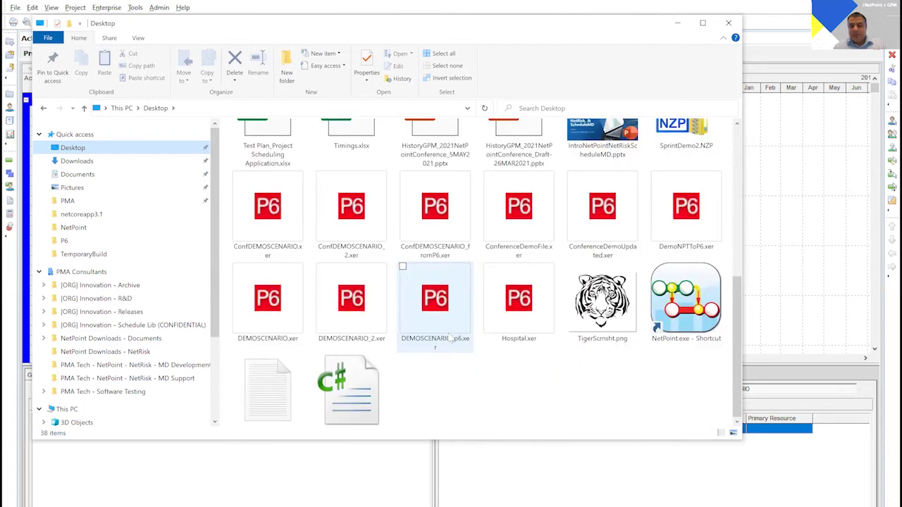
scroll(449, 339, up, 5)
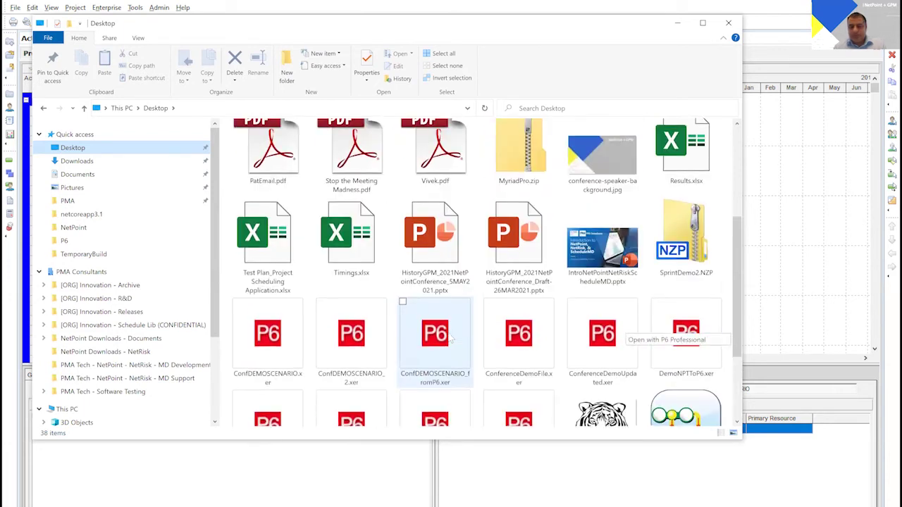
scroll(449, 338, up, 2)
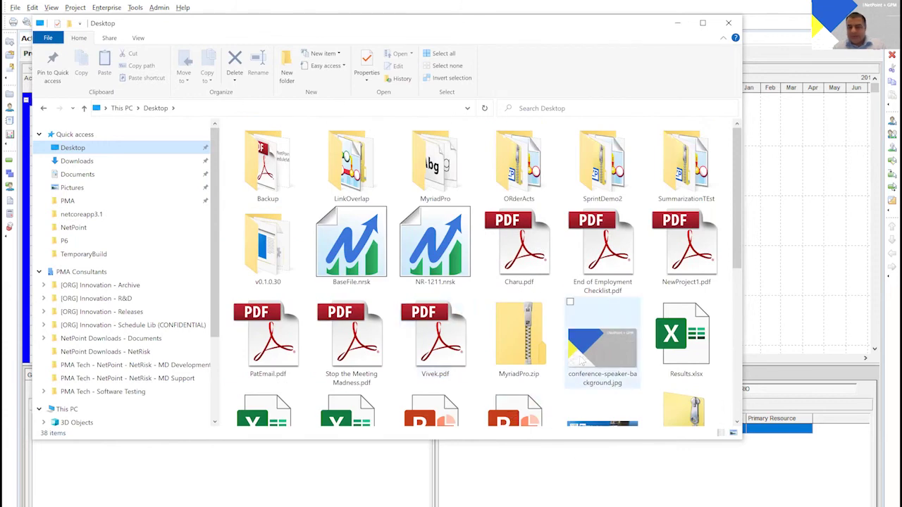
scroll(579, 359, down, 3)
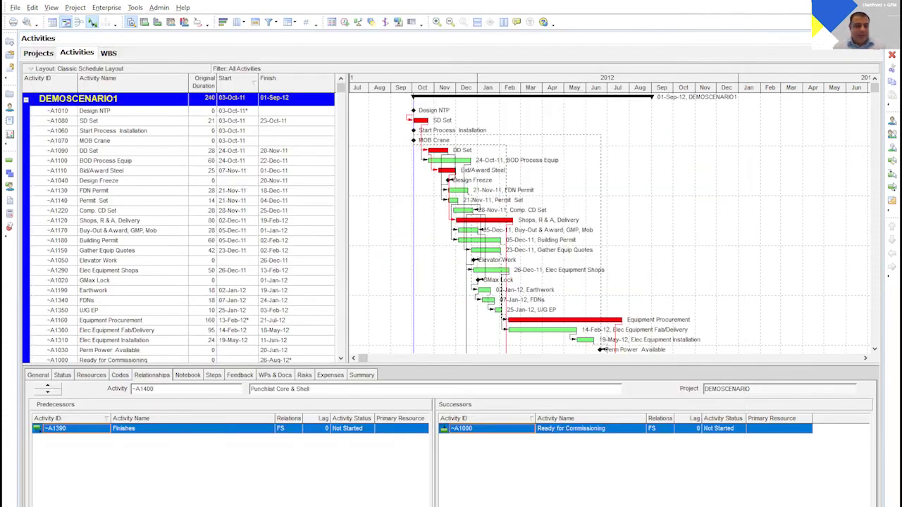
Go through the XLSX export setup for DEMOSCENARIO with Activities and Activity Relationships to check the output file path, and cancel the export
click(111, 8)
click(15, 7)
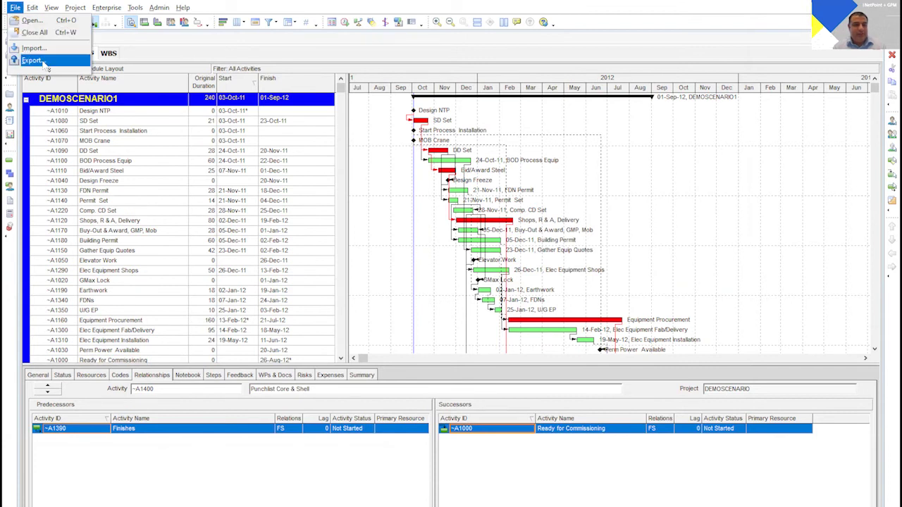
click(33, 60)
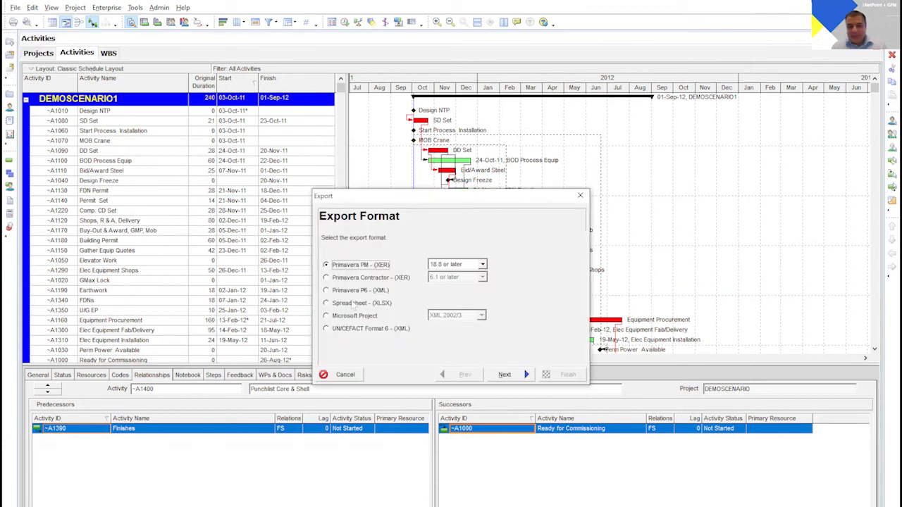
click(353, 303)
click(515, 375)
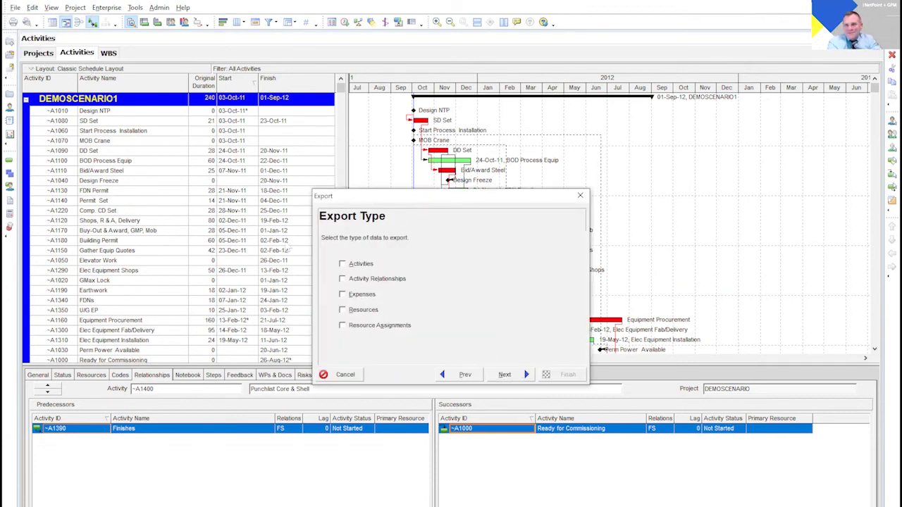
click(342, 263)
click(343, 279)
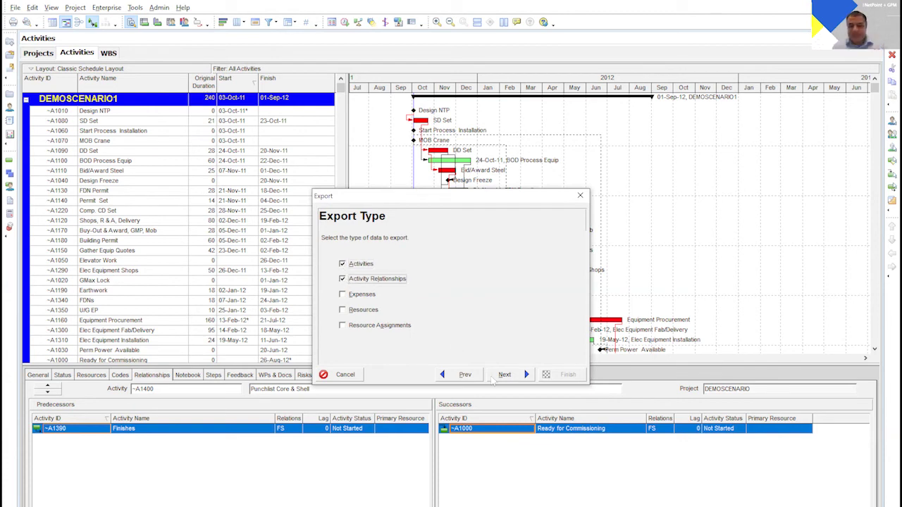
click(495, 376)
click(339, 282)
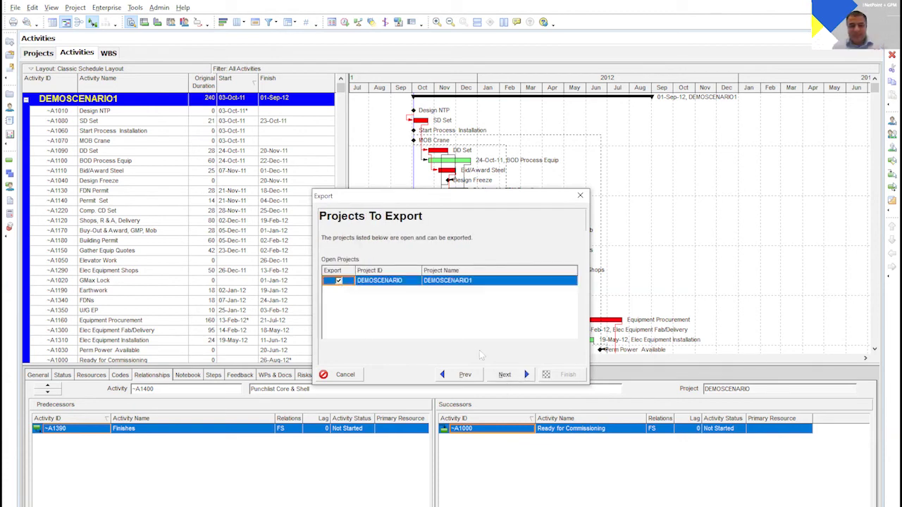
click(504, 375)
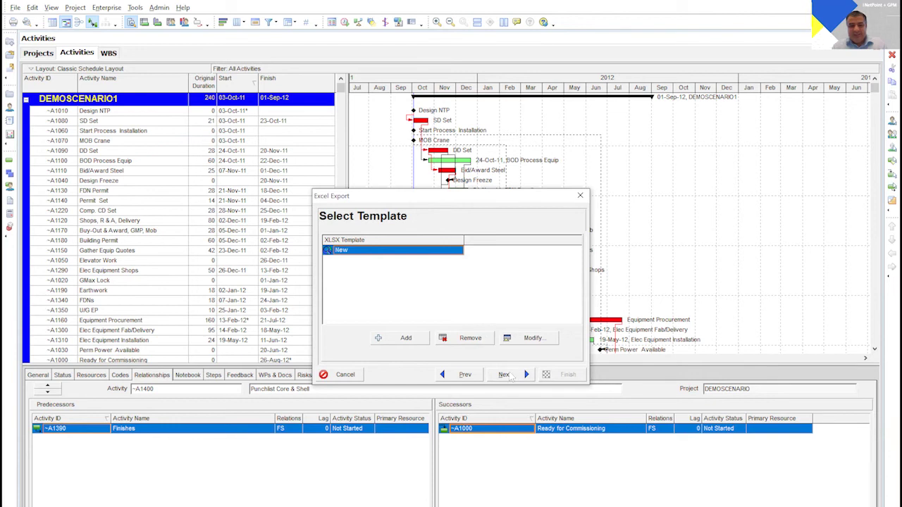
click(509, 374)
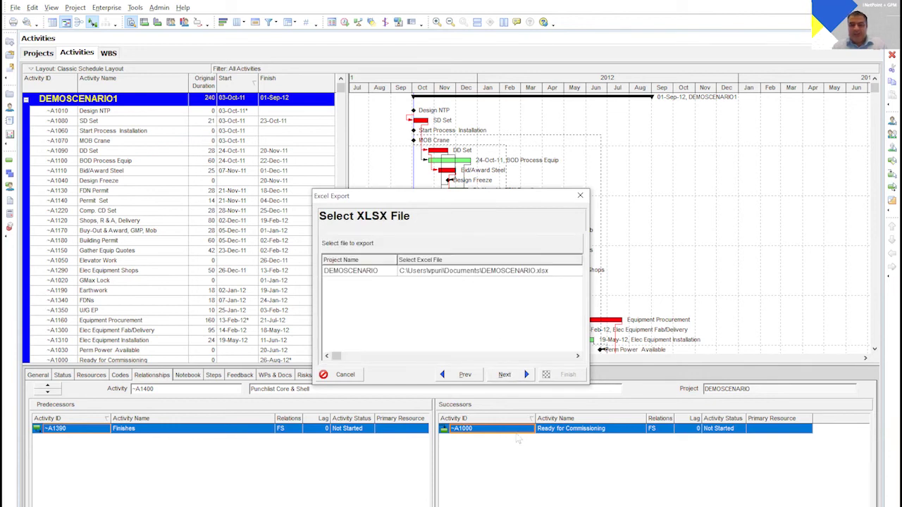
click(344, 375)
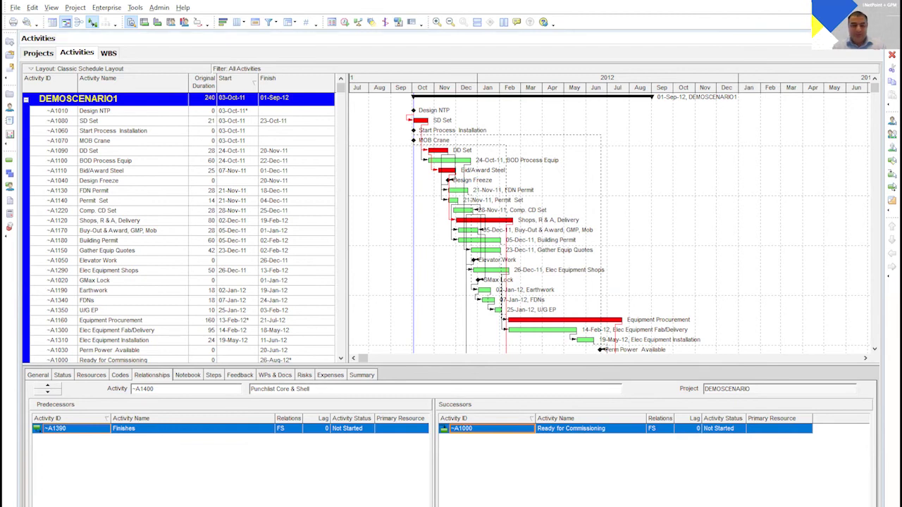
Open the exported DEMOSCENARIO.xlsx from the Documents folder in Excel and fit the status_code and wbs_id columns to their contents
click(120, 505)
click(78, 176)
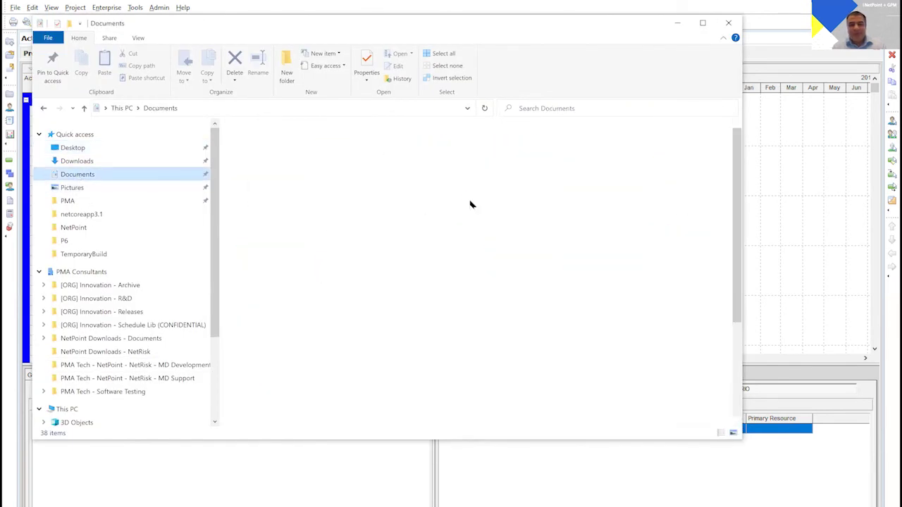
double_click(313, 136)
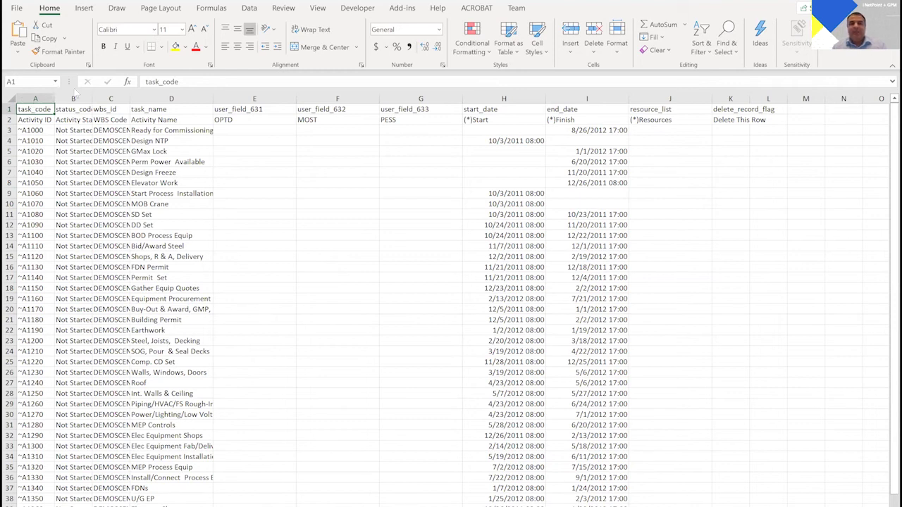
double_click(92, 98)
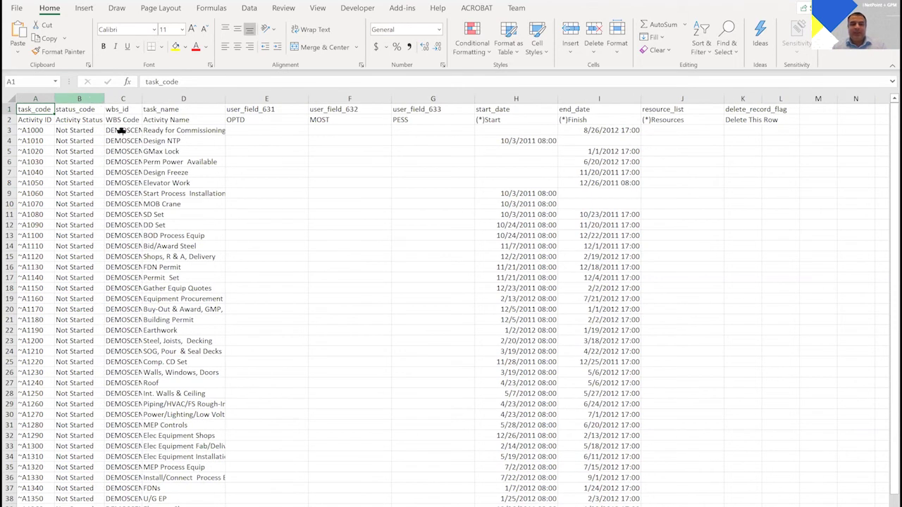
double_click(141, 97)
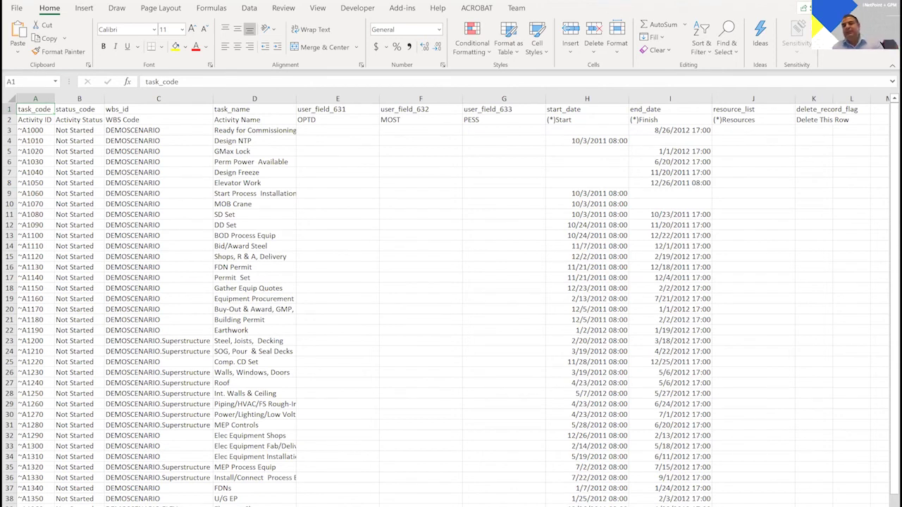
Review the activity relationships and user data sheets of the exported workbook and return to the activities sheet
key(ctrl+Page_Down)
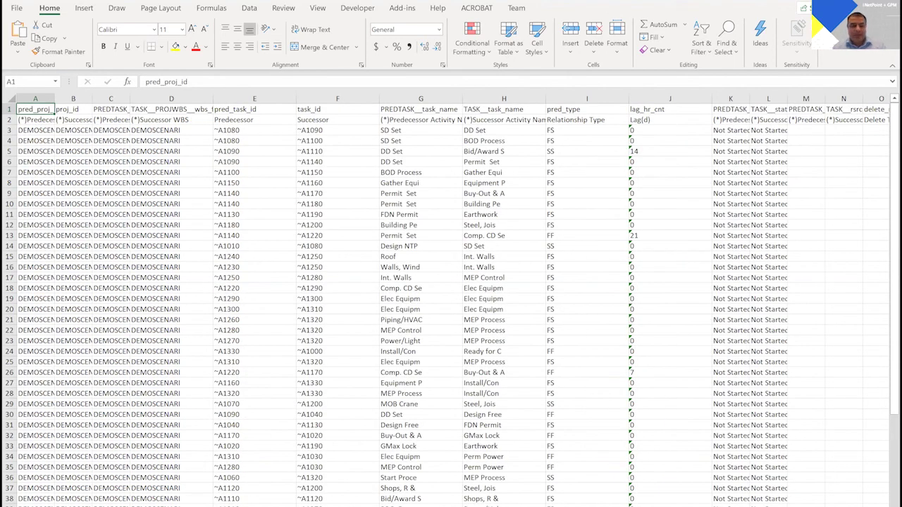
key(ctrl+Page_Down)
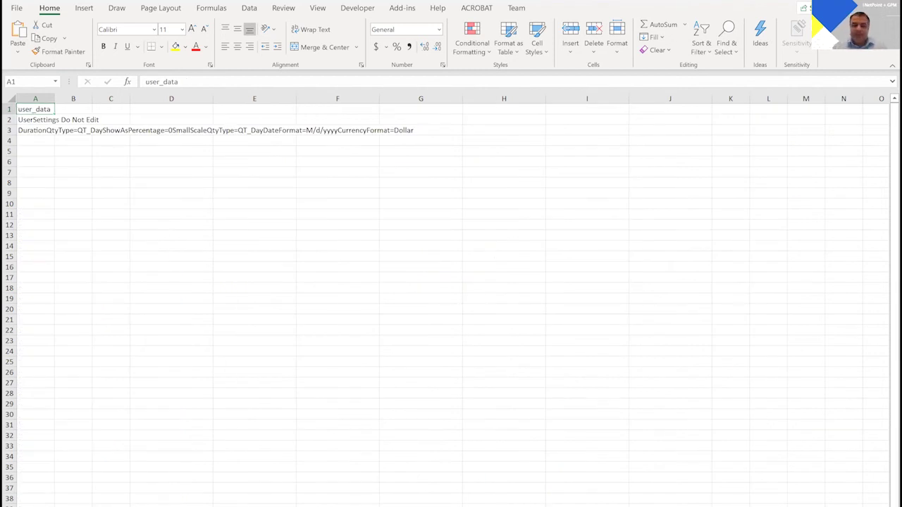
key(ctrl+Page_Up)
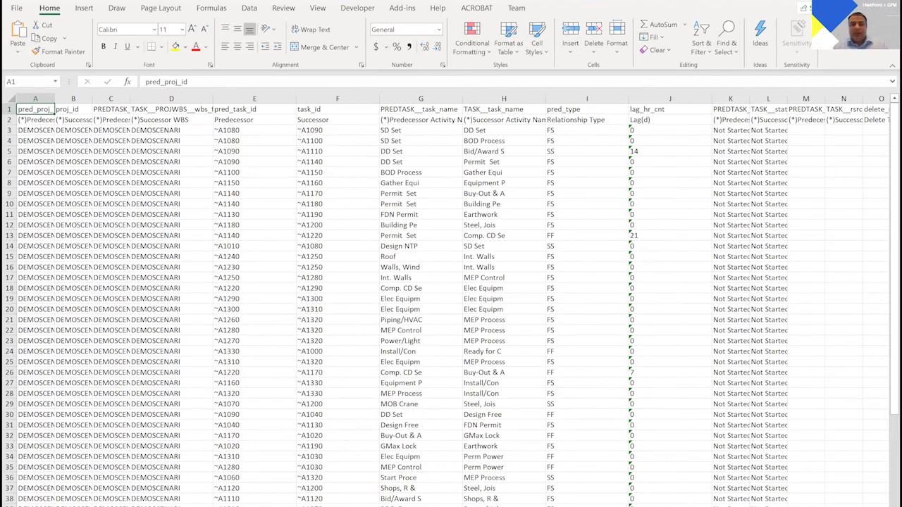
key(ctrl+Page_Up)
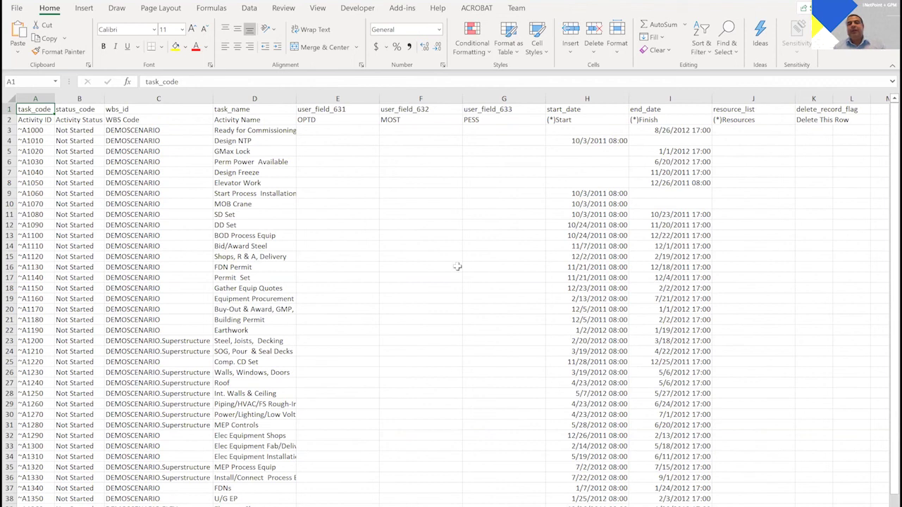
click(76, 98)
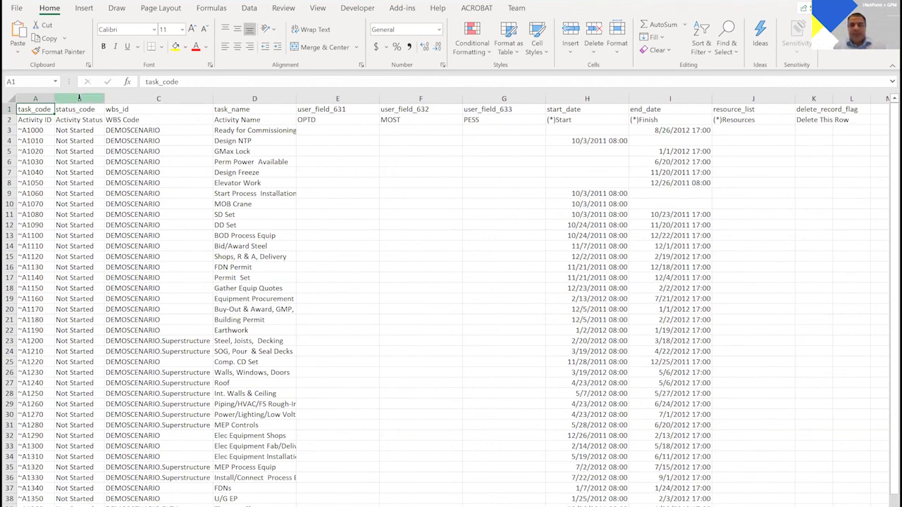
right_click(79, 98)
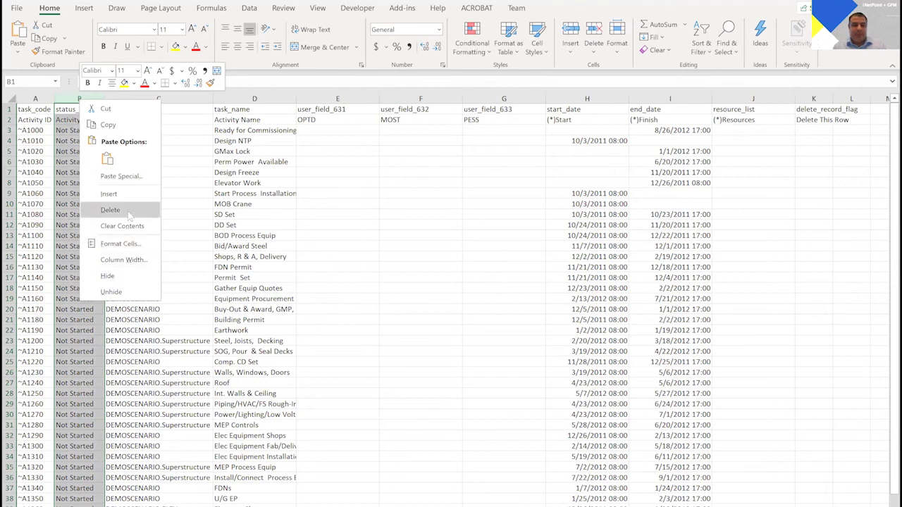
key(Escape)
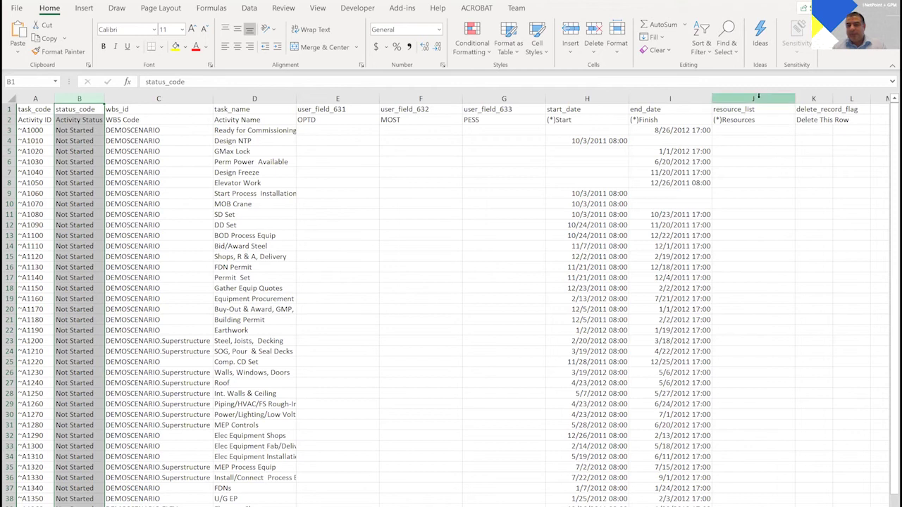
Clear the contents of the resource_list and delete_record_flag columns on the activities sheet
drag(777, 103, 823, 98)
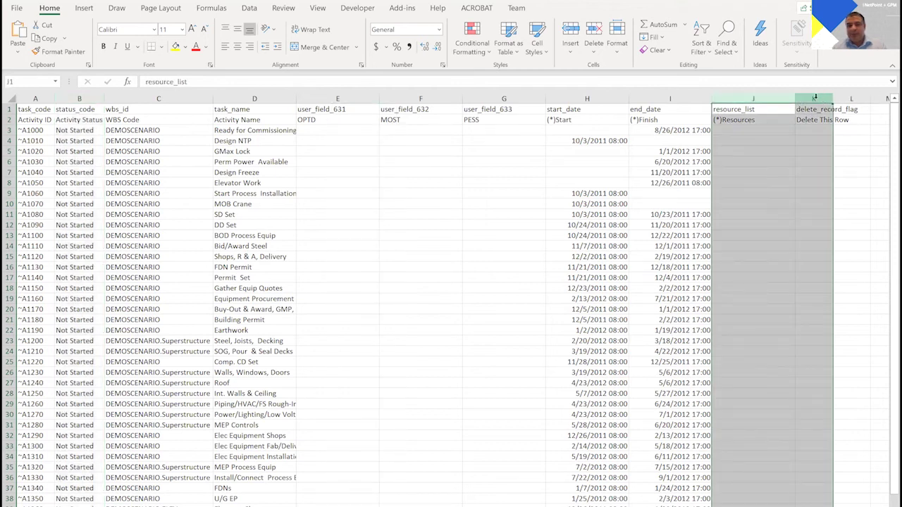
key(Delete)
click(774, 214)
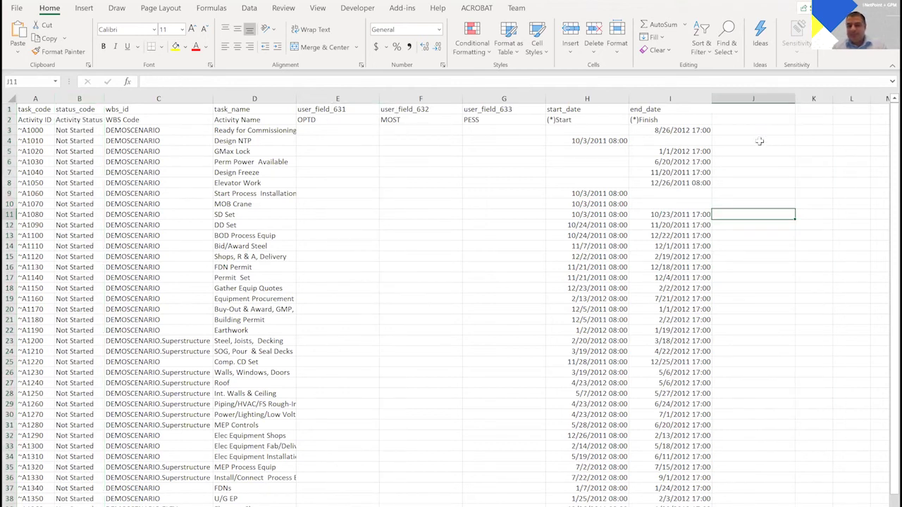
Enter the heading Predecessors in cell J2, beside the Finish column
click(752, 120)
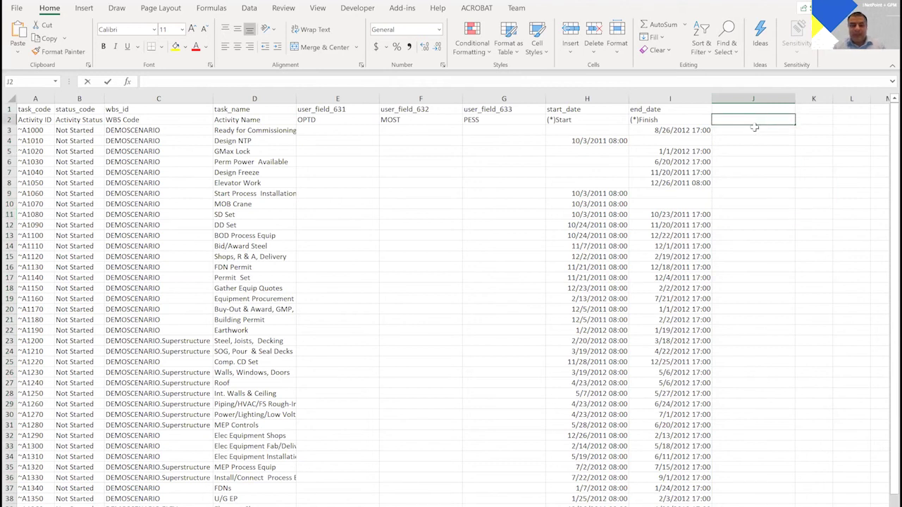
text(Predecessors)
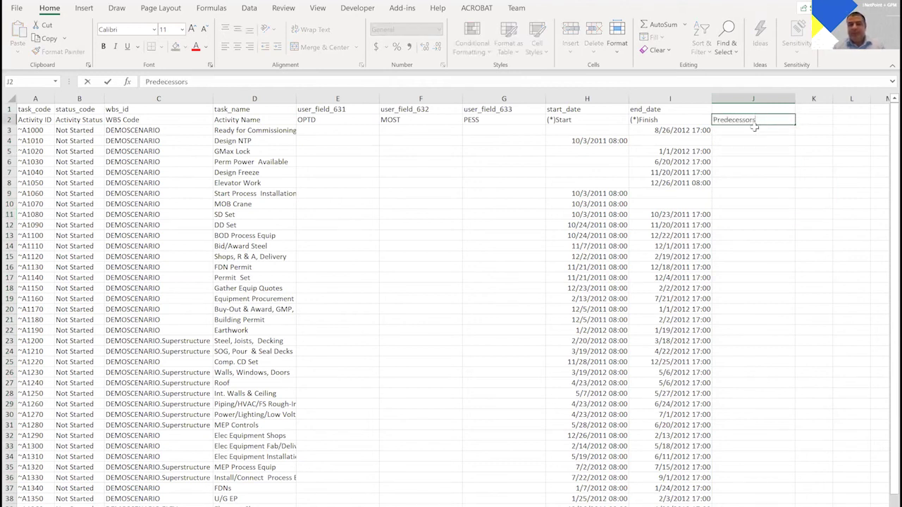
key(Return)
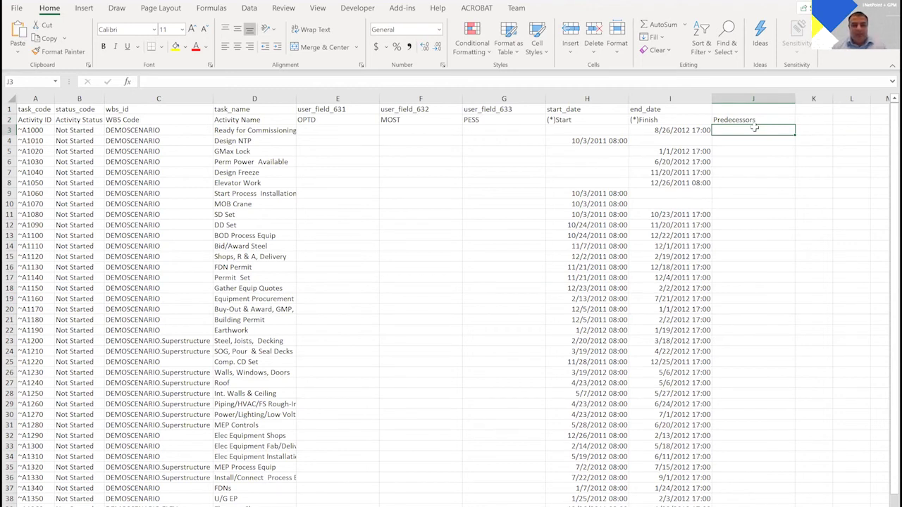
key(Return)
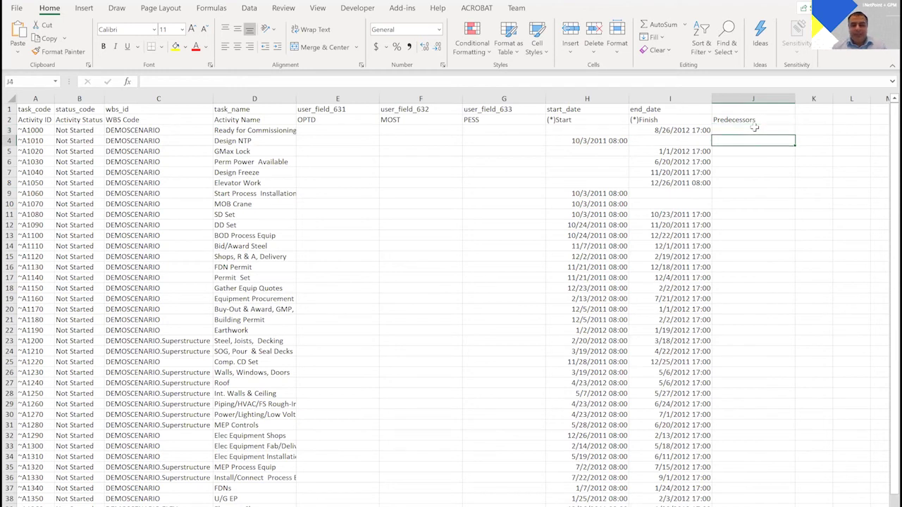
Copy the Design NTP activity ID ~A1010 into the Predecessors cell of SD Set, J11
click(245, 142)
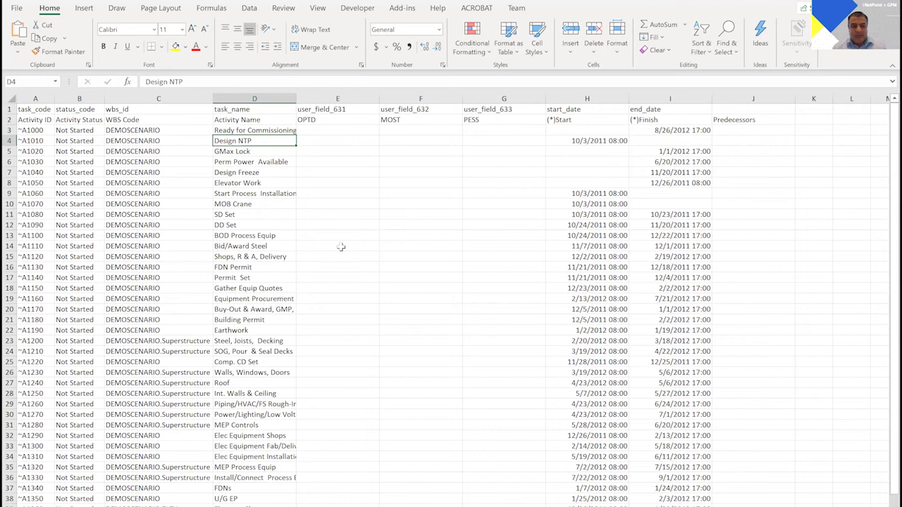
click(271, 213)
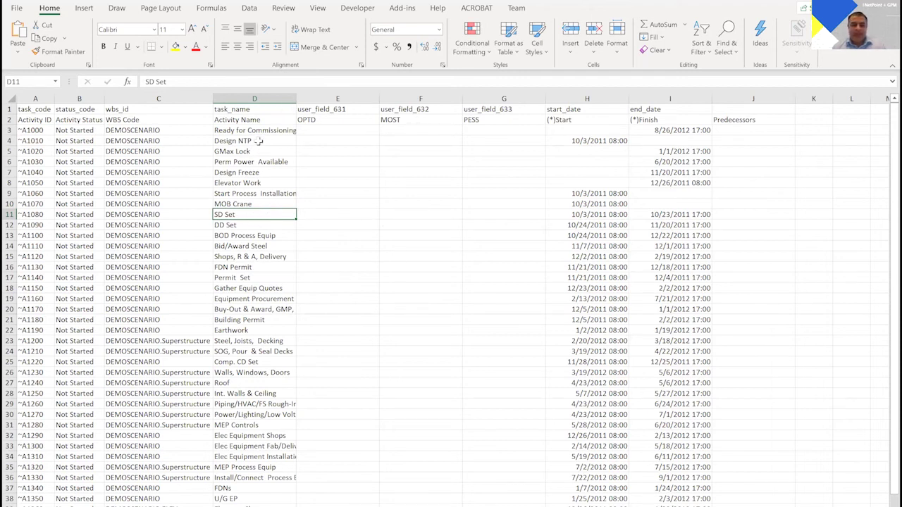
double_click(42, 141)
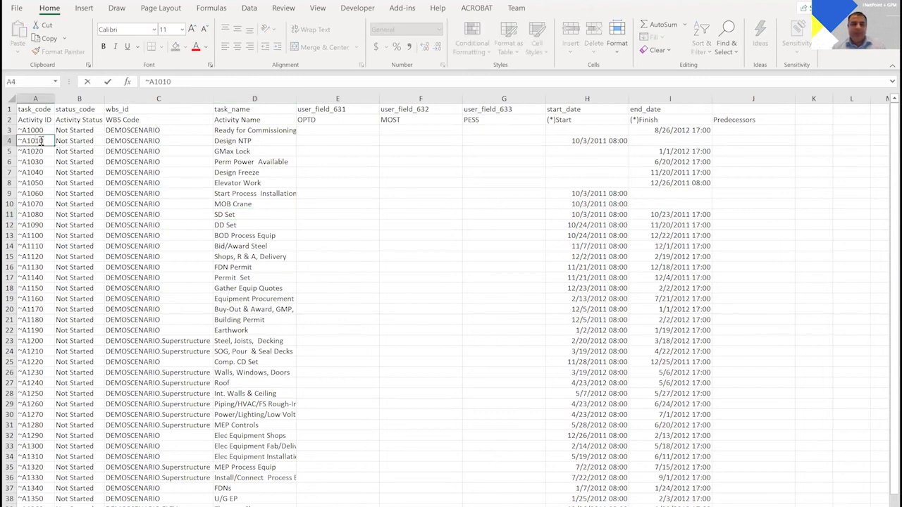
drag(45, 141, 9, 141)
key(ctrl+c)
key(Escape)
click(247, 224)
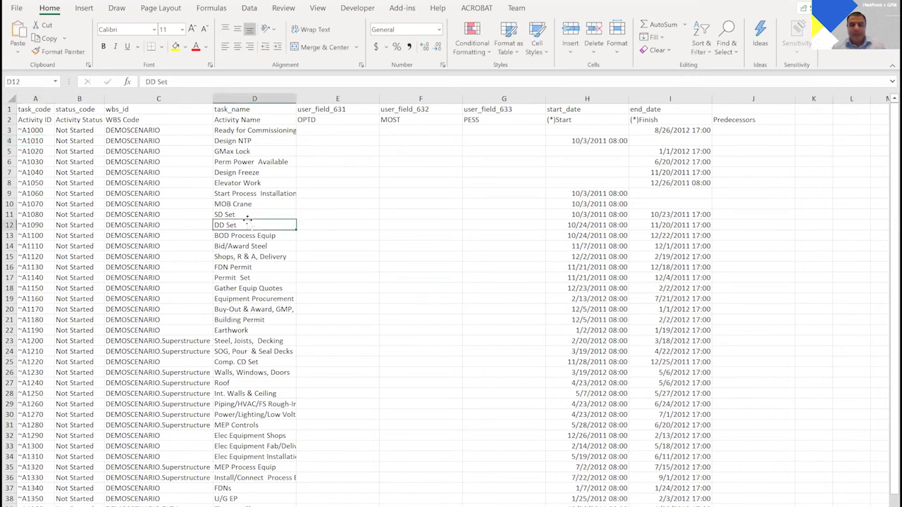
click(726, 215)
key(ctrl+v)
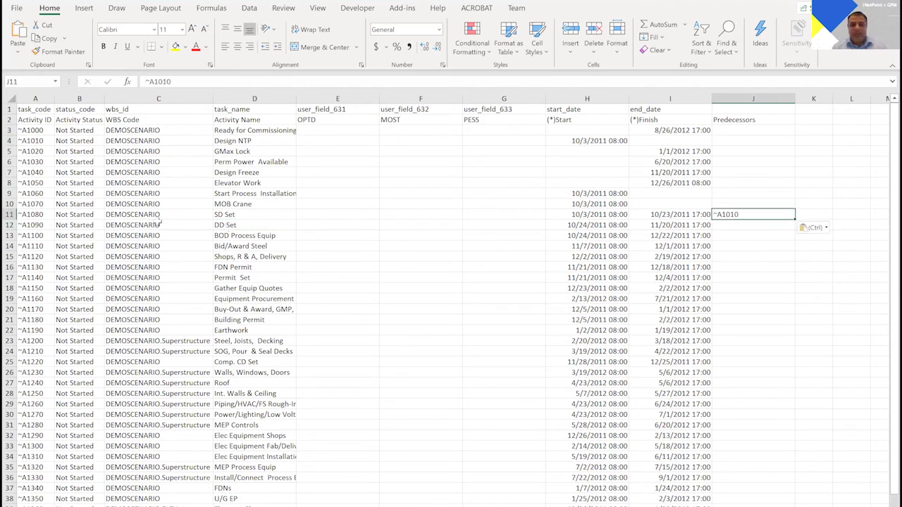
Try to enter SD Set's ID ~A1080 as DD Set's predecessor, and undo the predecessor entry made for SD Set
double_click(43, 215)
drag(43, 215, 9, 224)
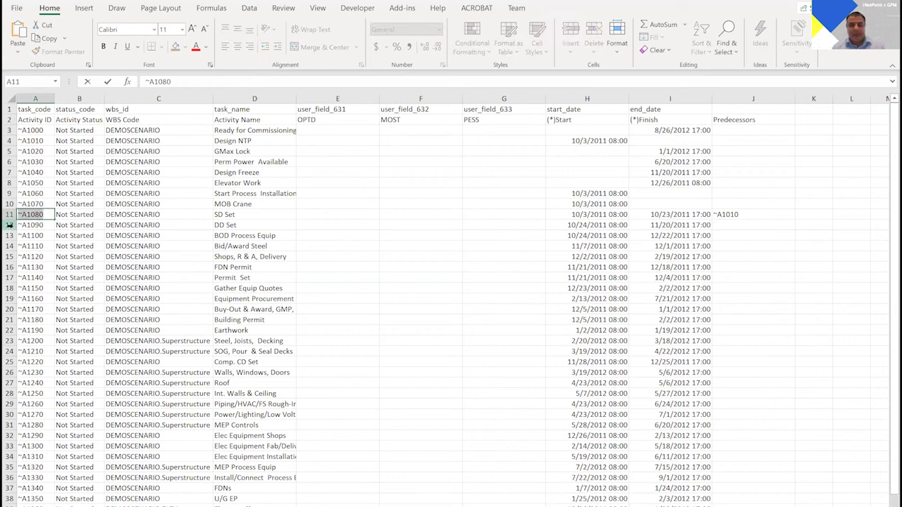
key(Return)
click(733, 216)
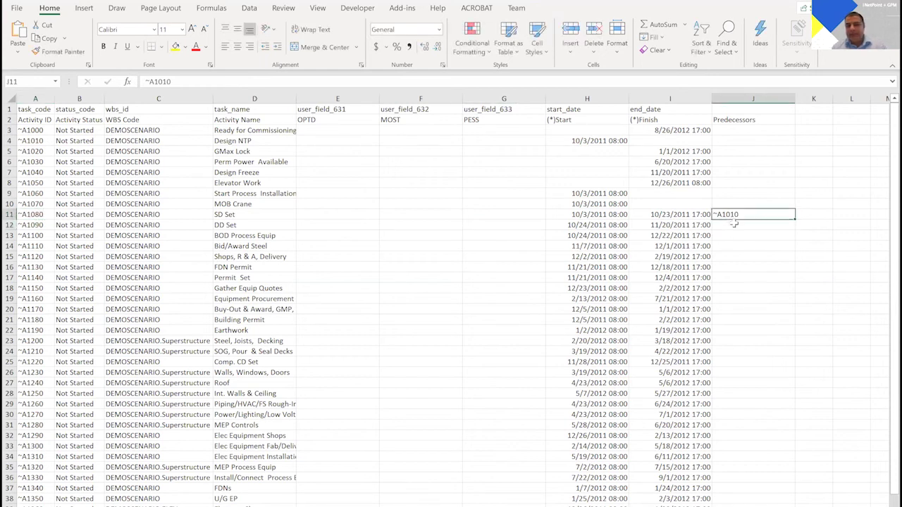
double_click(735, 224)
key(ctrl+v)
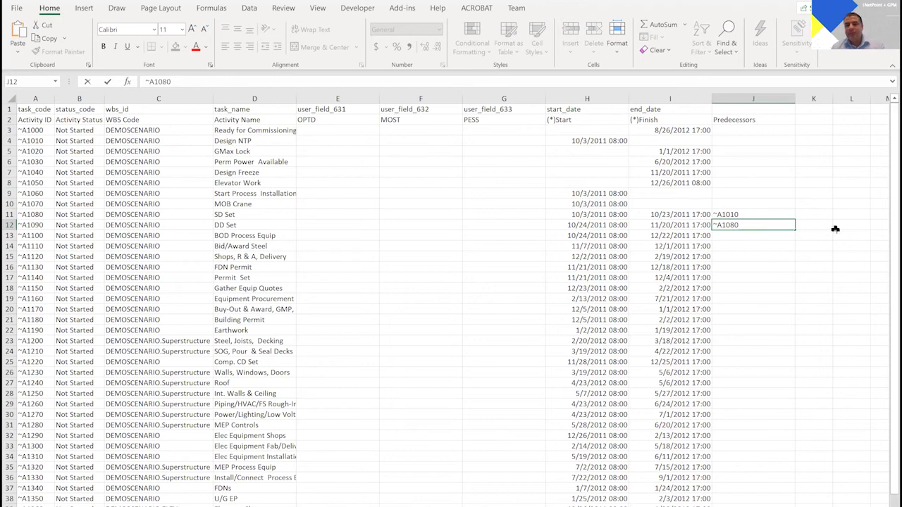
key(Escape)
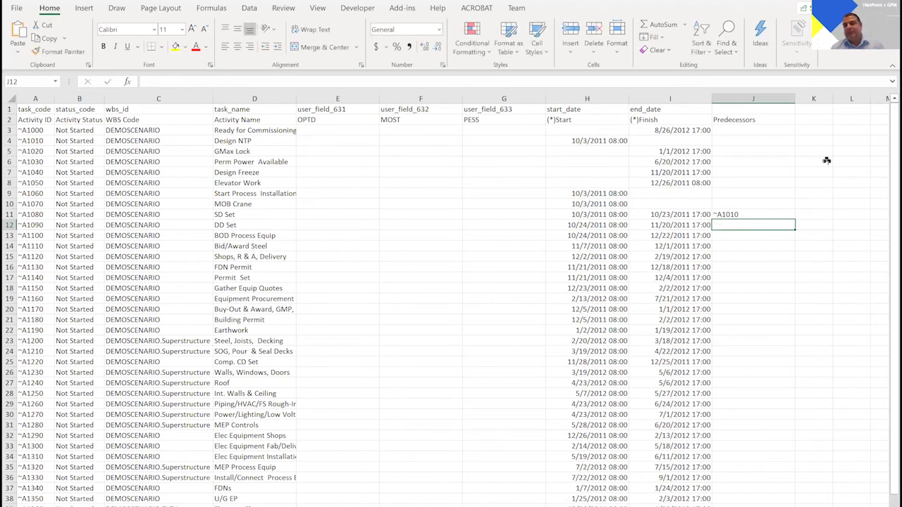
key(ctrl+z)
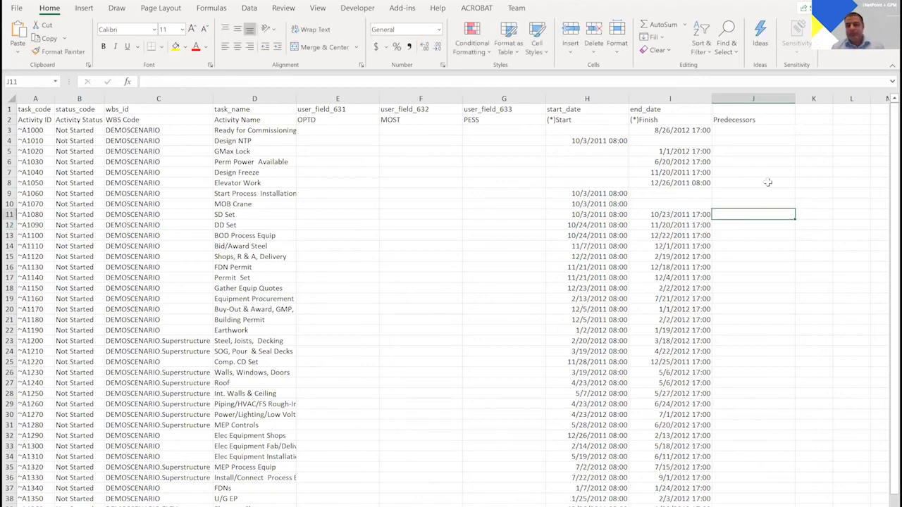
Restore SD Set's predecessor entry ~A1010 and enter ~A1080 as the predecessor of DD Set in J12
key(ctrl+y)
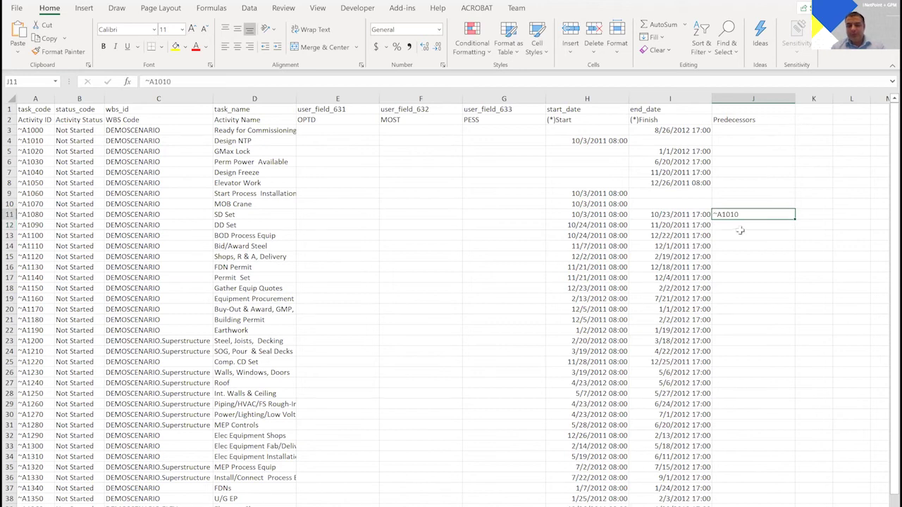
click(741, 225)
text(~A1080)
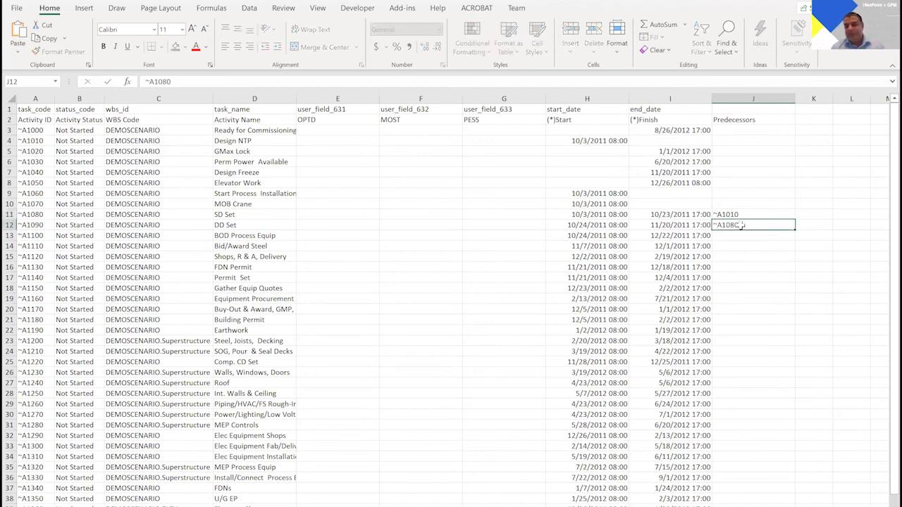
key(Return)
Add the headings Successors in K2 and Color in L2, beside the Predecessors column
click(812, 121)
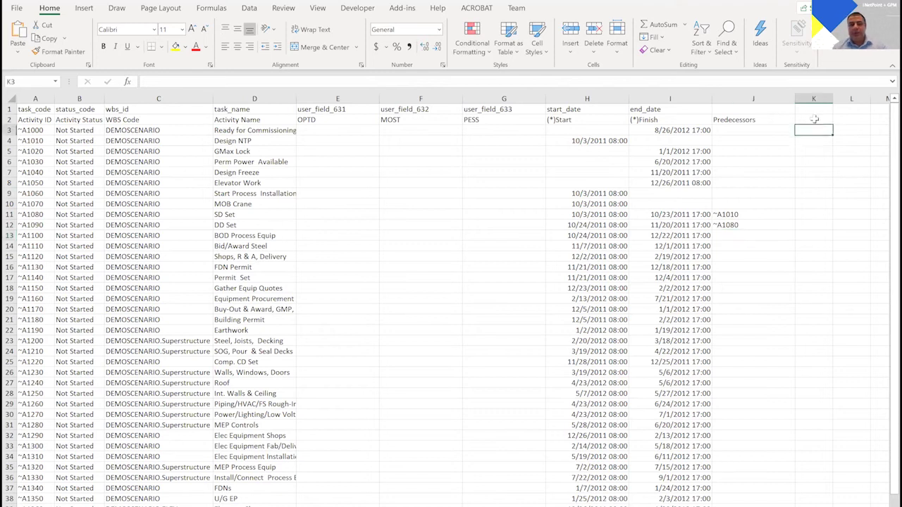
text(Successors)
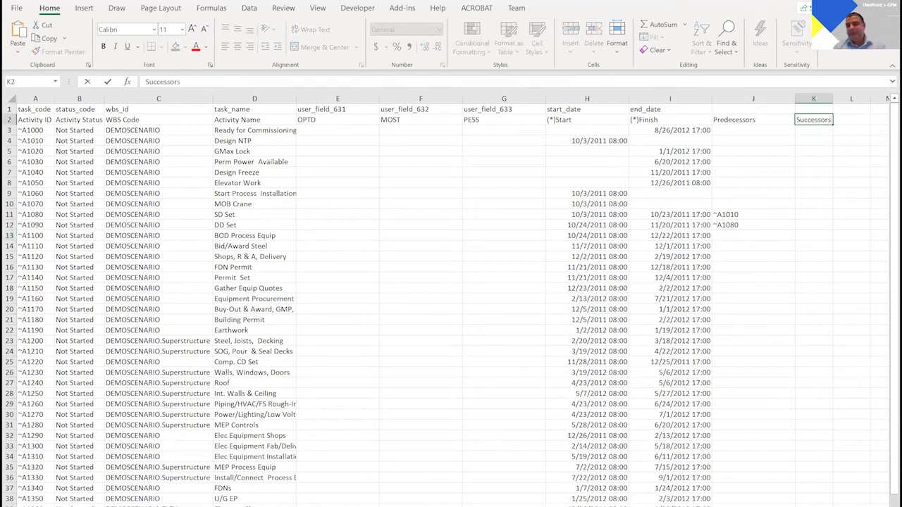
key(Tab)
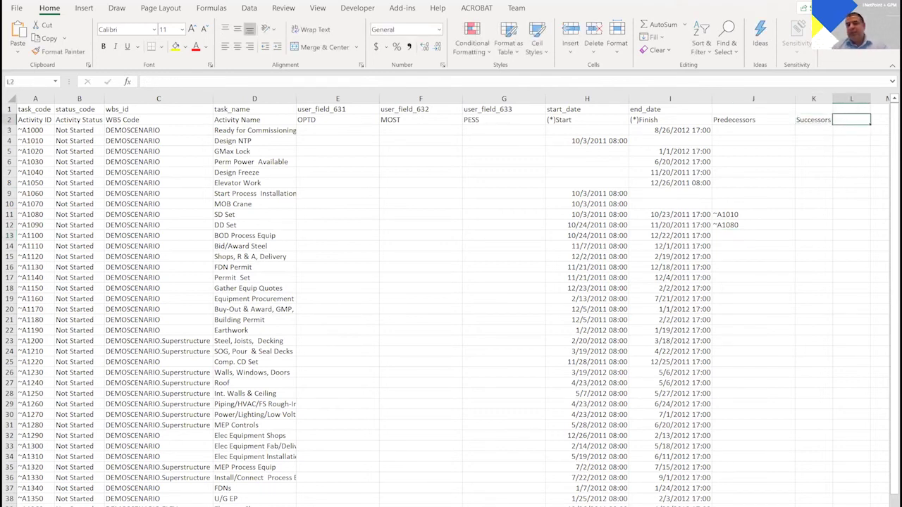
text(Color)
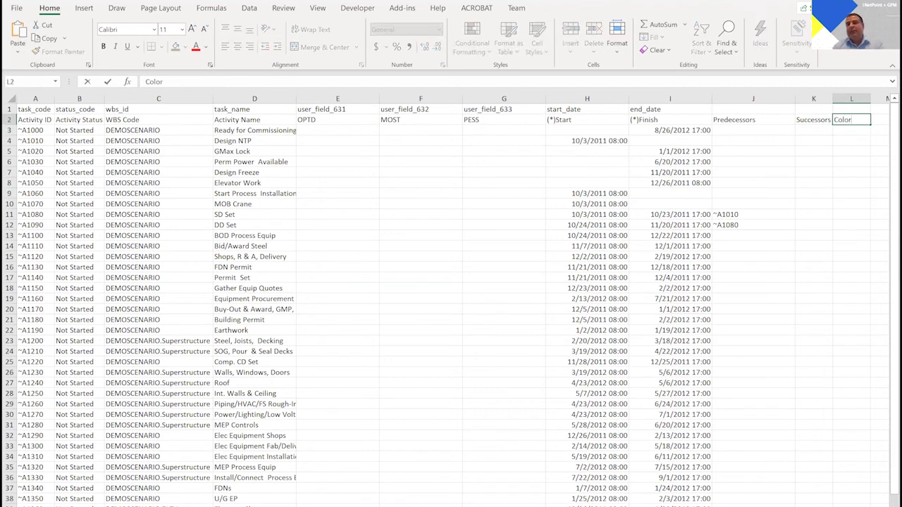
key(Return)
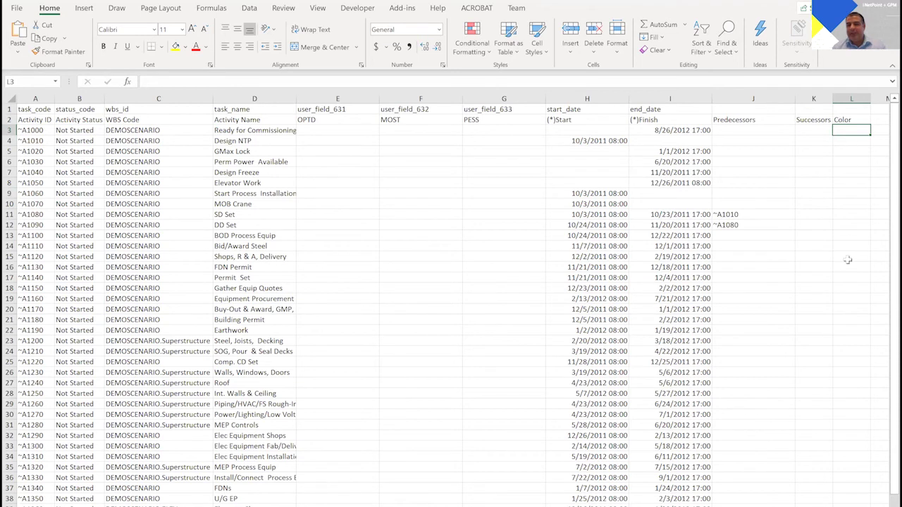
Enter Blue as the color of SD Set in L11 and Gray as the color of DD Set in L12
click(851, 215)
text(Blue)
key(Return)
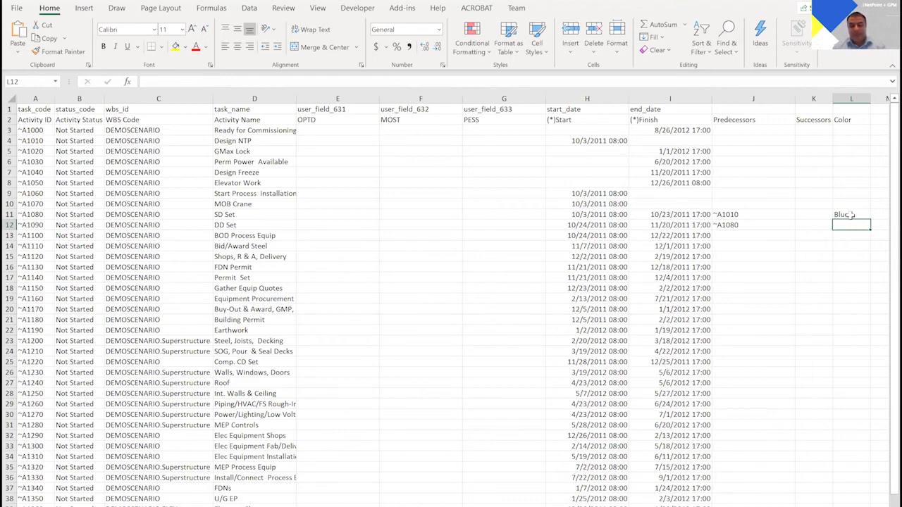
text(Gray)
key(Return)
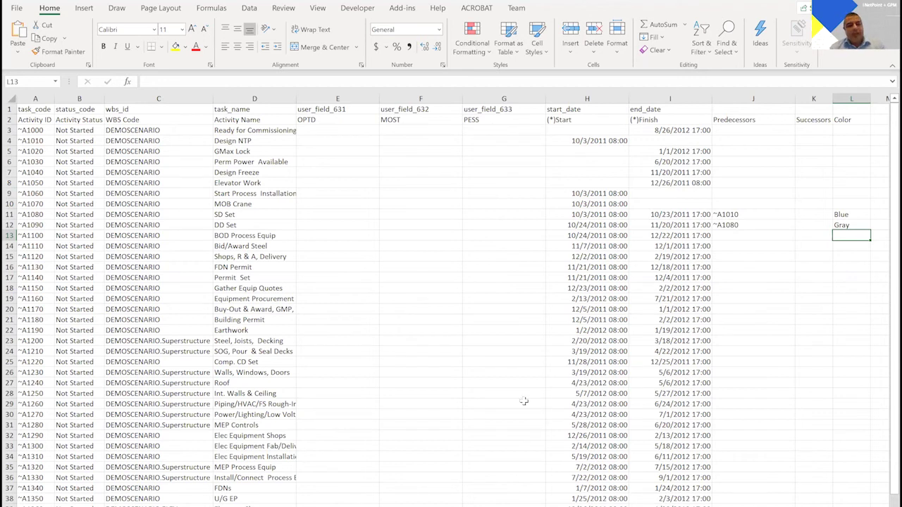
Switch to File Explorer and look through the NetPointAppData folder inside Documents, returning to This PC
click(290, 485)
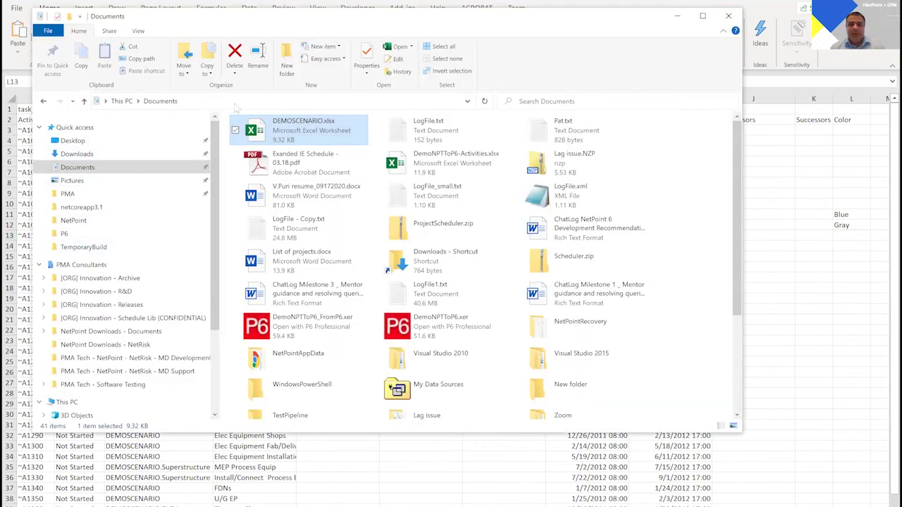
click(204, 104)
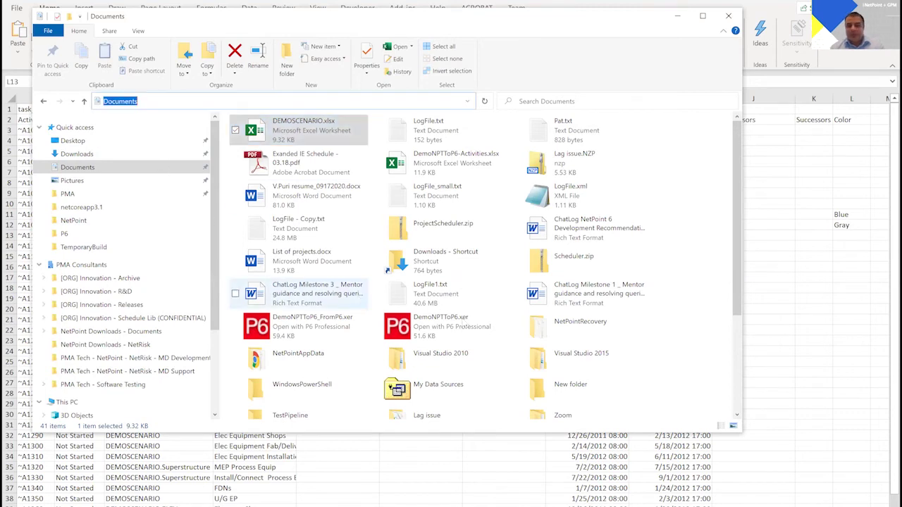
double_click(320, 360)
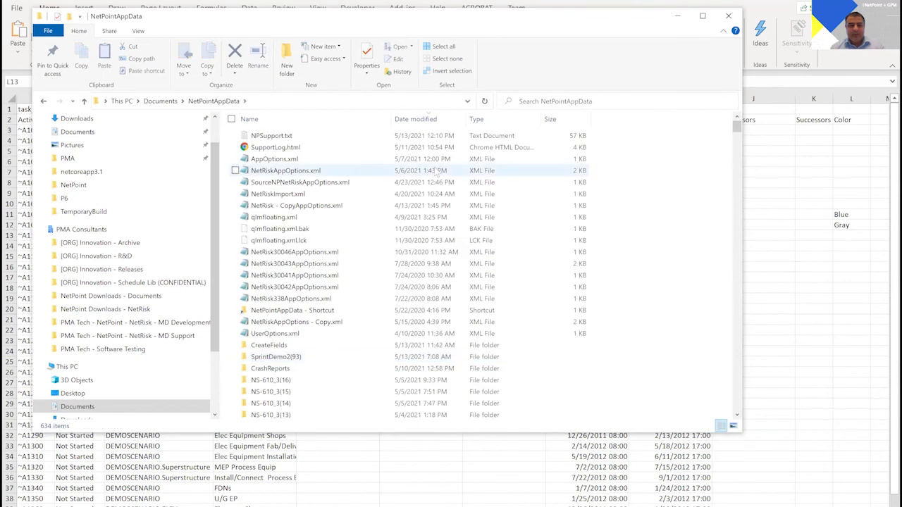
click(122, 101)
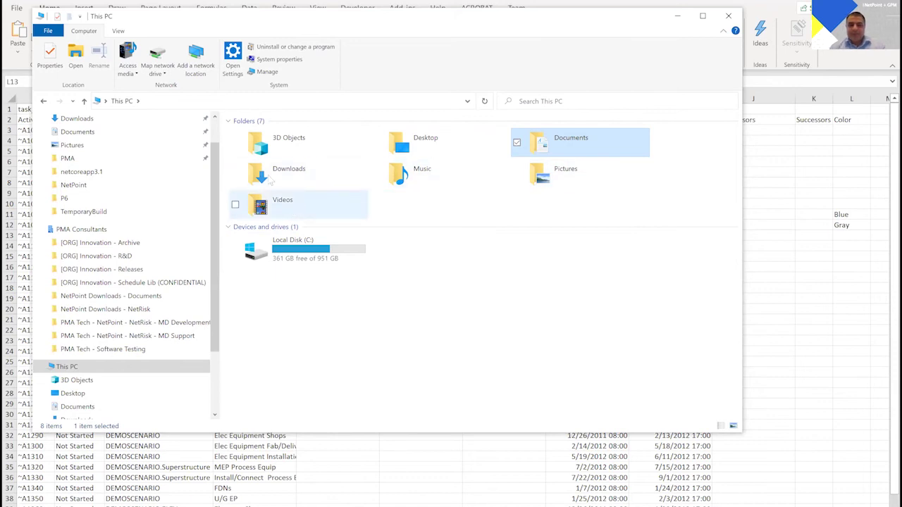
Go to the folder c:\users\public in File Explorer
click(232, 103)
text(c)
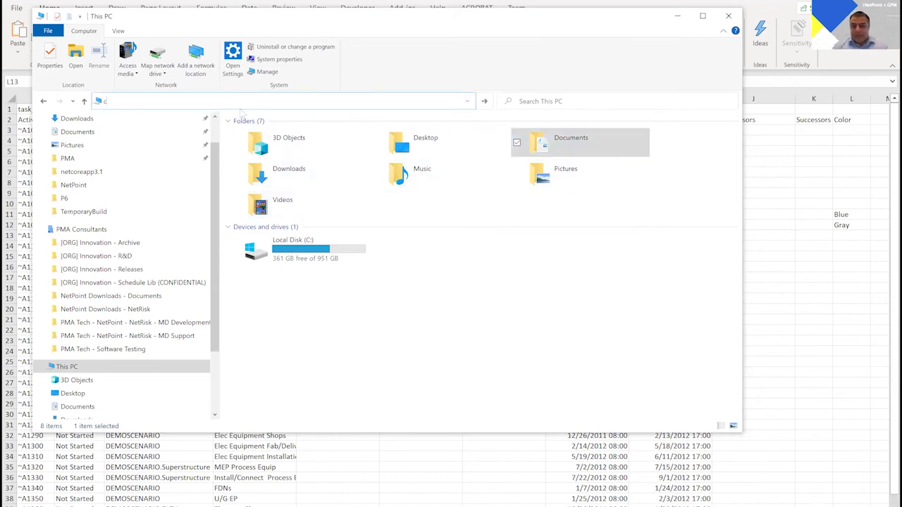
text(:\users\pu)
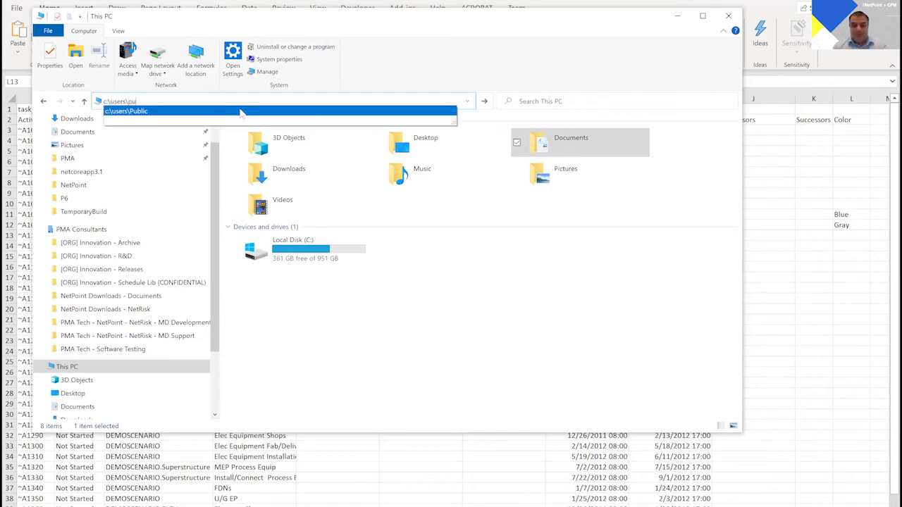
key(ctrl+a)
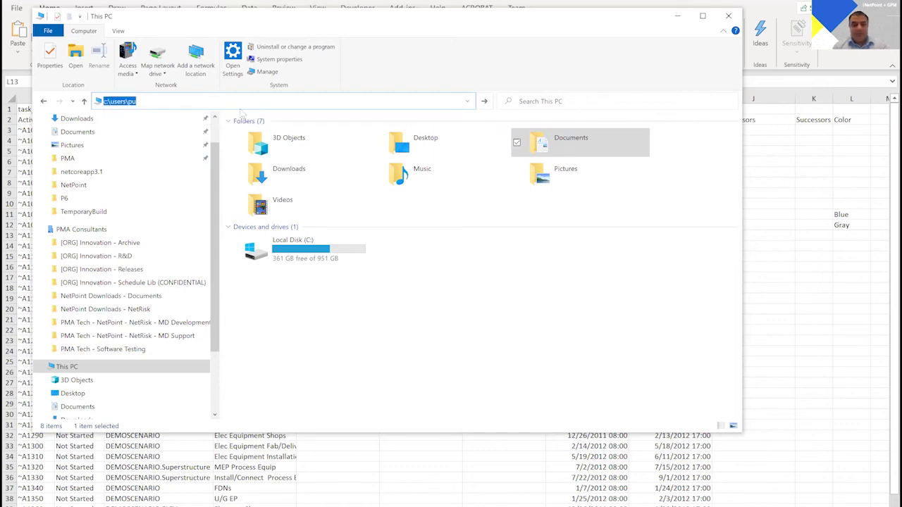
key(Return)
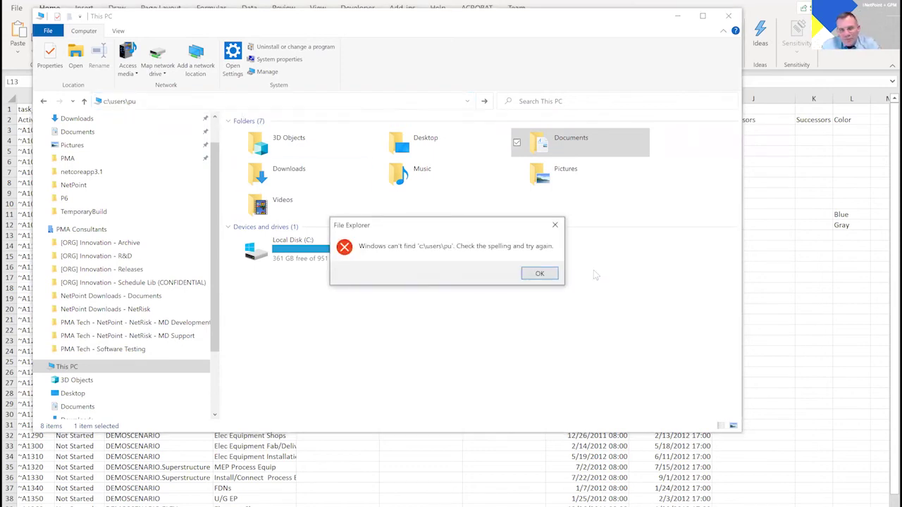
click(540, 273)
click(165, 98)
text(blic)
key(Return)
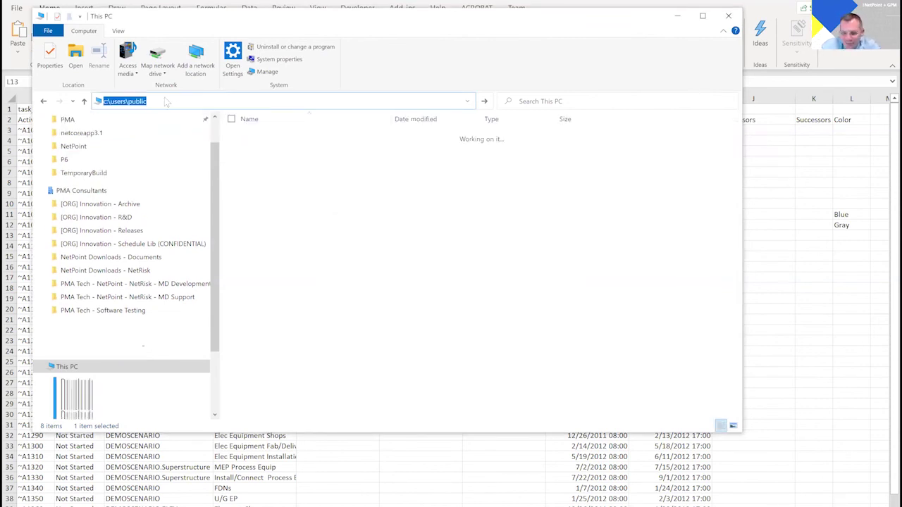
Open UserColors.xml from the NetPointAppData folder in Public Documents, examine the defined color names and RGB values, and close the file
click(283, 137)
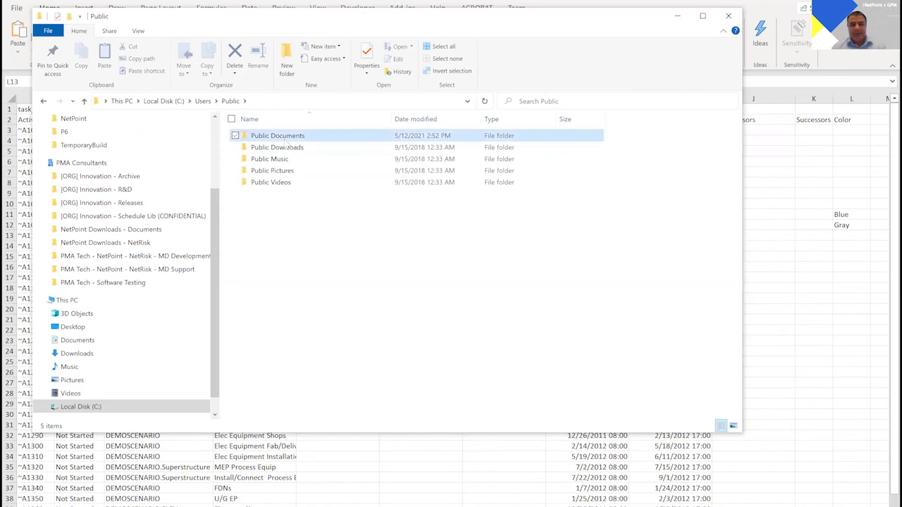
double_click(285, 139)
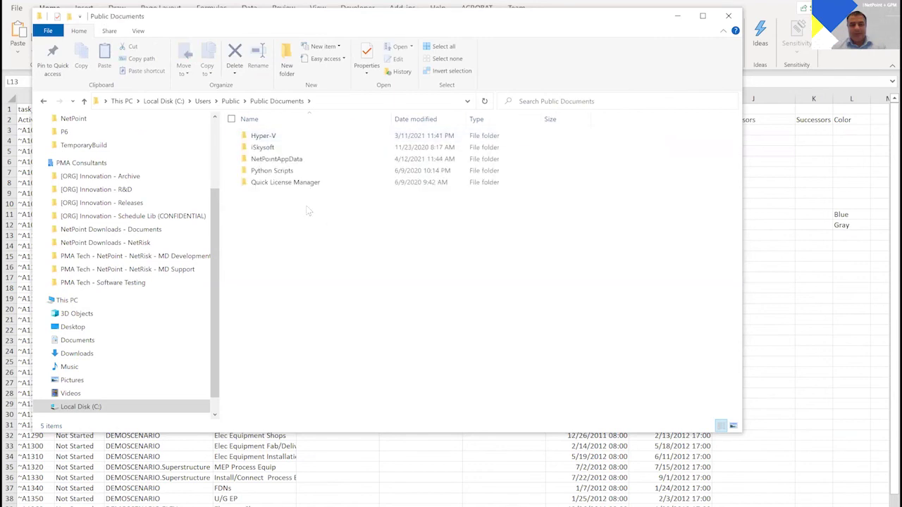
double_click(287, 158)
click(282, 205)
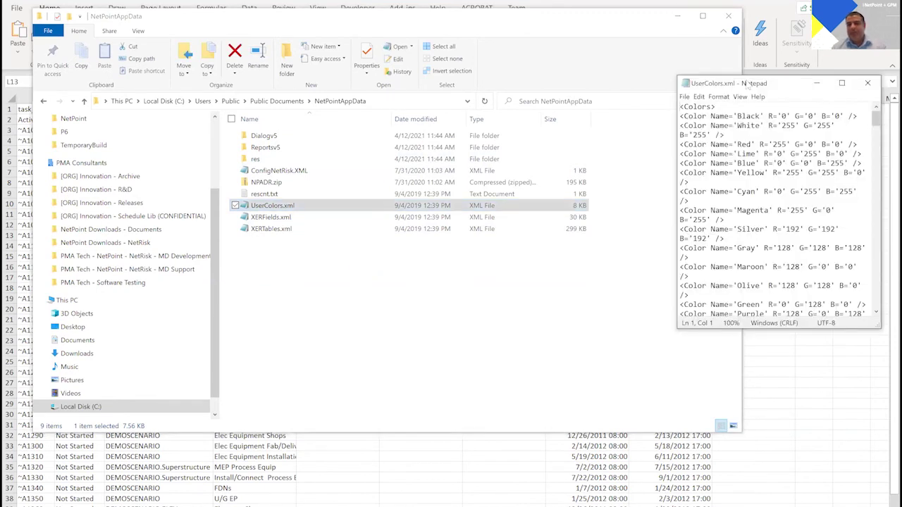
double_click(751, 83)
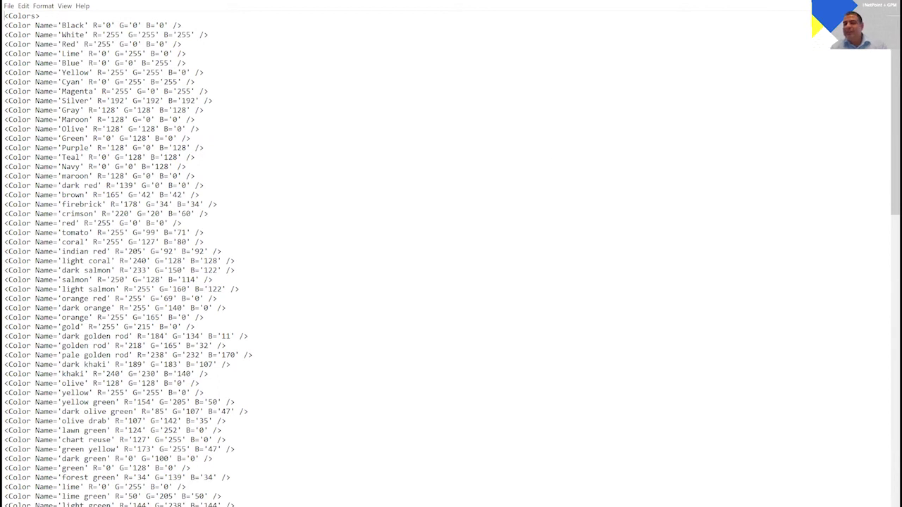
key(alt+F4)
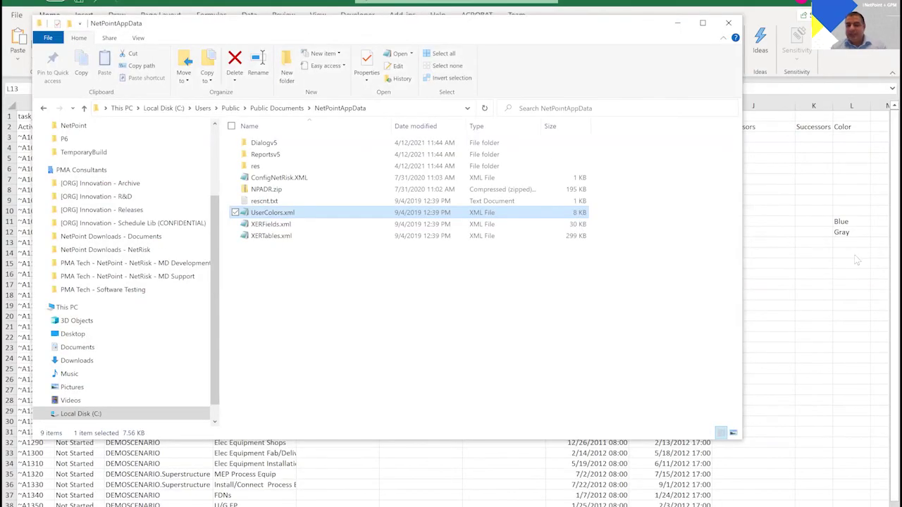
Return to the activities sheet in Excel and enter the heading Grid in M2, beside the Color column
click(849, 240)
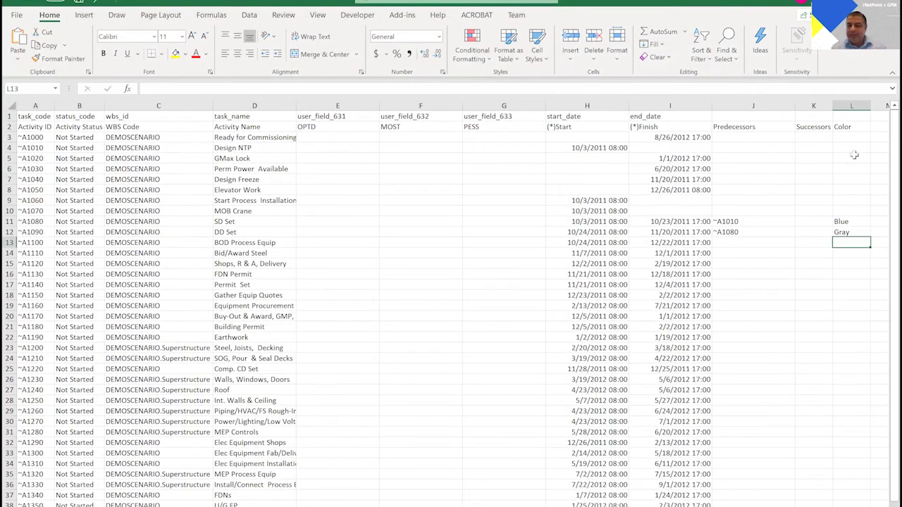
click(880, 128)
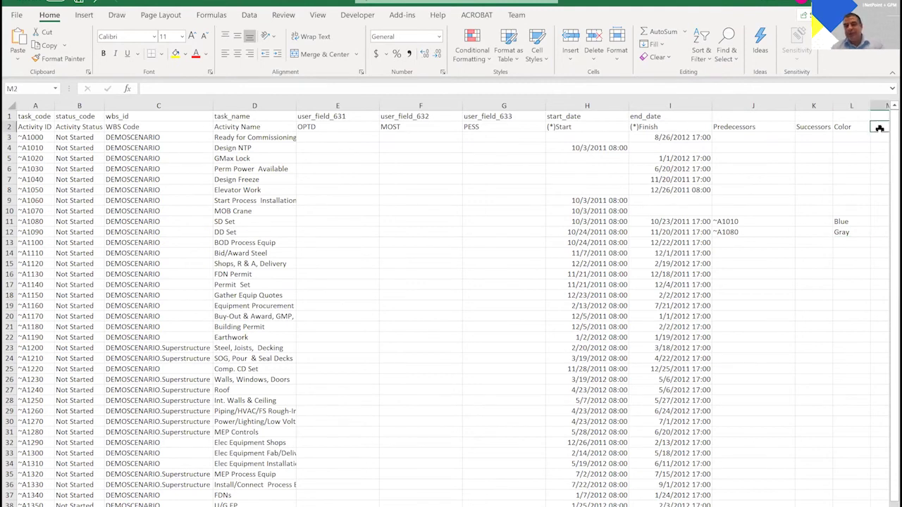
text(Grid)
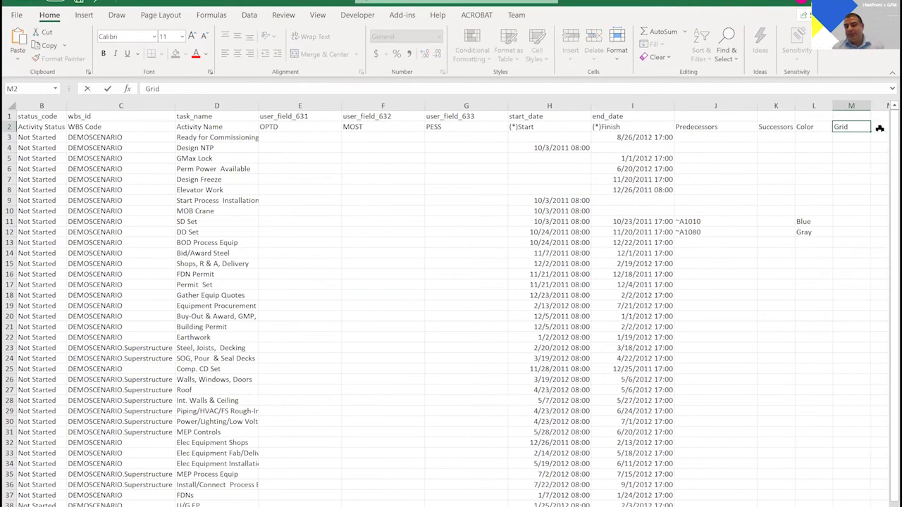
key(Return)
key(Return)
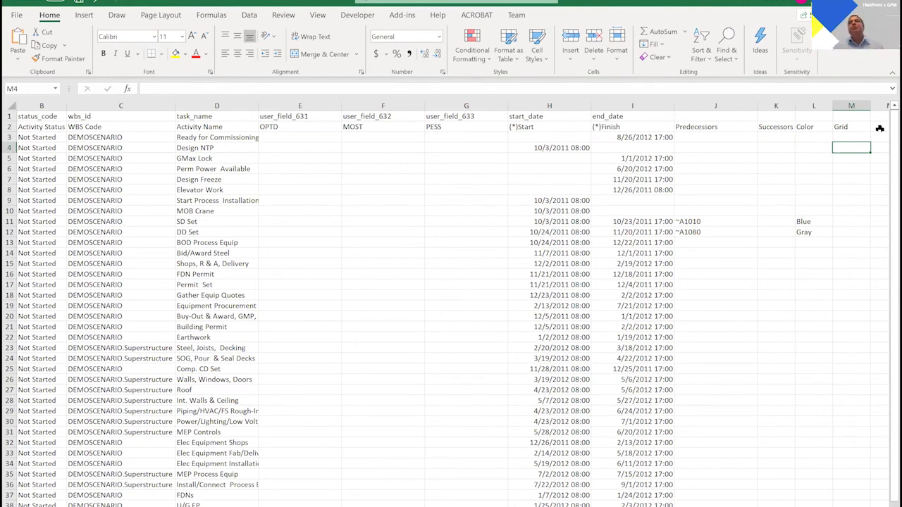
Enter the Grid values 10 for SD Set in M11 and 11 for DD Set in M12
click(846, 223)
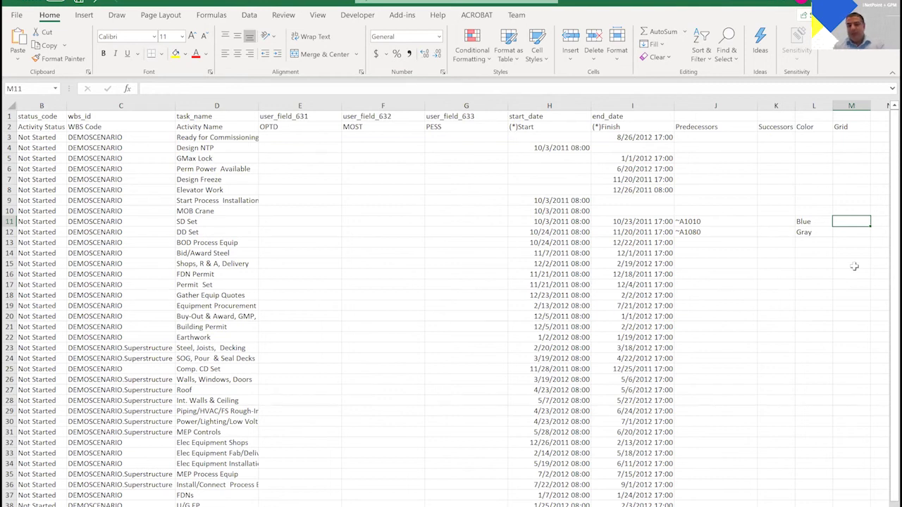
text(10)
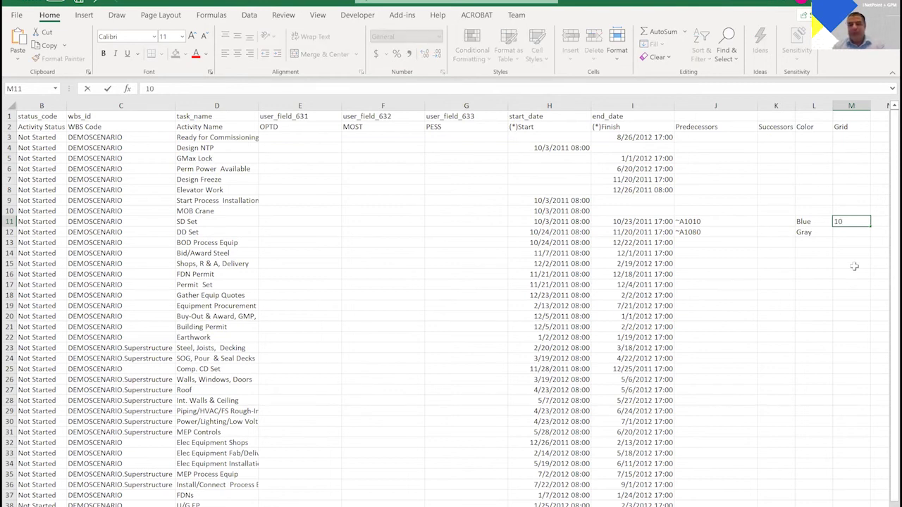
key(Return)
text(11)
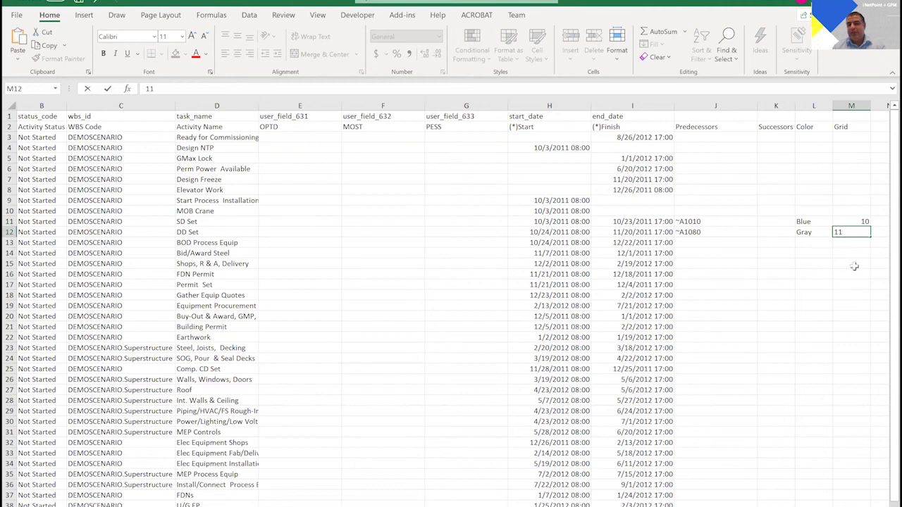
key(Return)
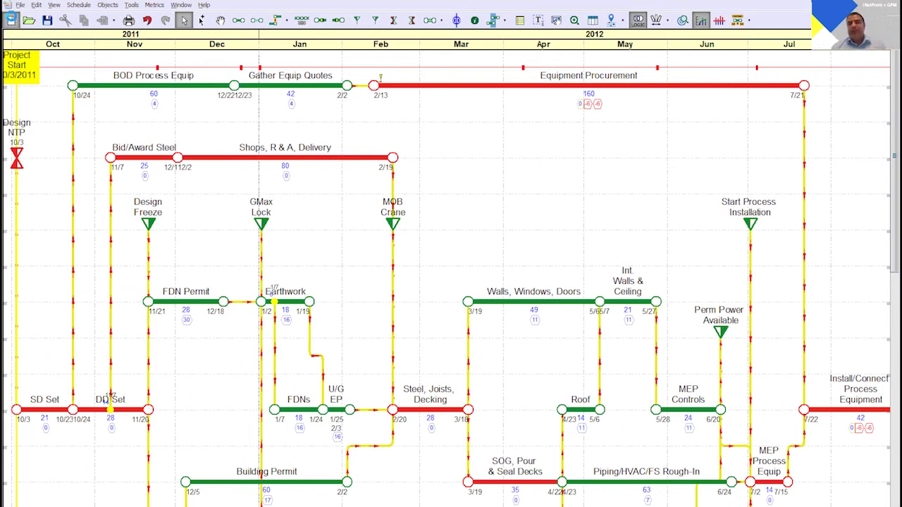
Create a new schedule with default properties in NetPoint and start an Excel import of DEMOSCENARIO.xlsx from the Documents folder
click(10, 20)
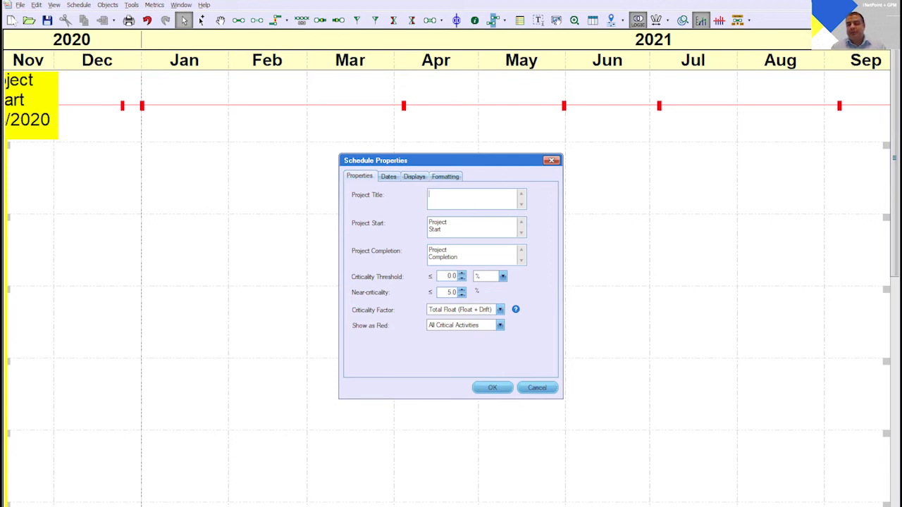
click(493, 388)
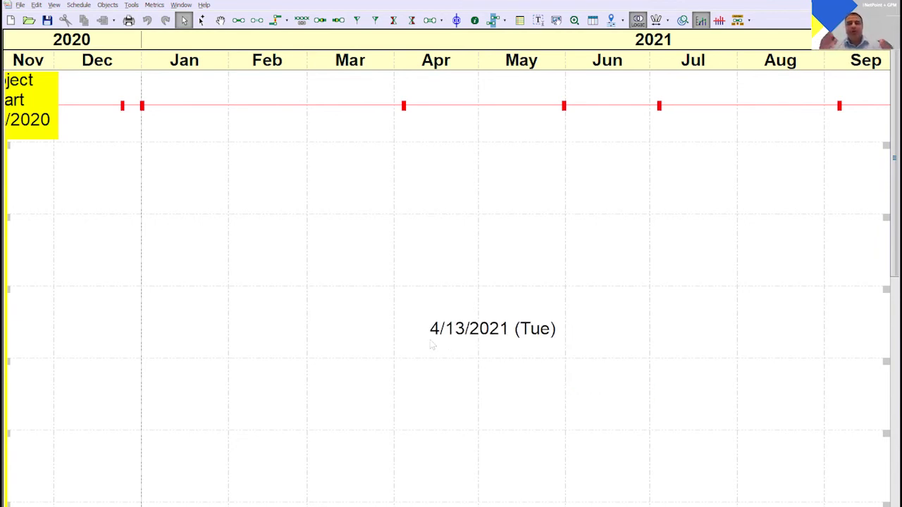
click(21, 5)
mouse_move(132, 201)
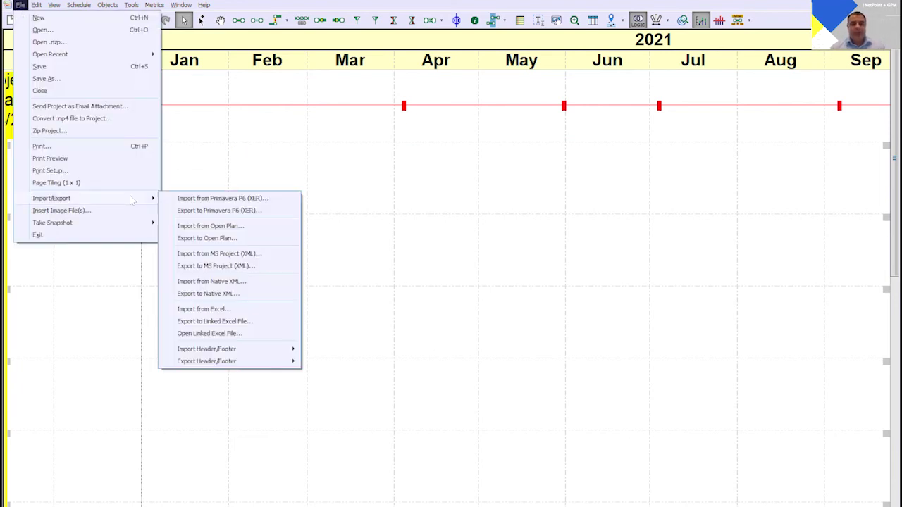
click(259, 308)
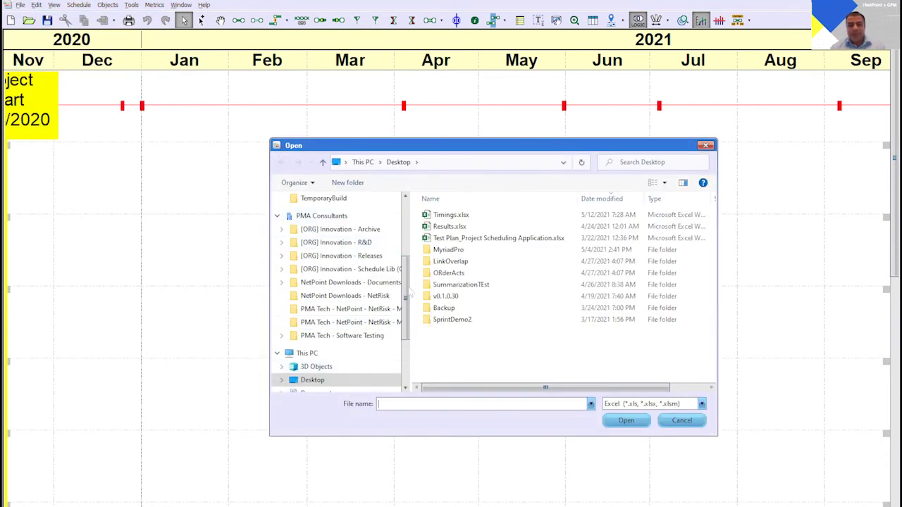
scroll(407, 211, up, 3)
click(319, 247)
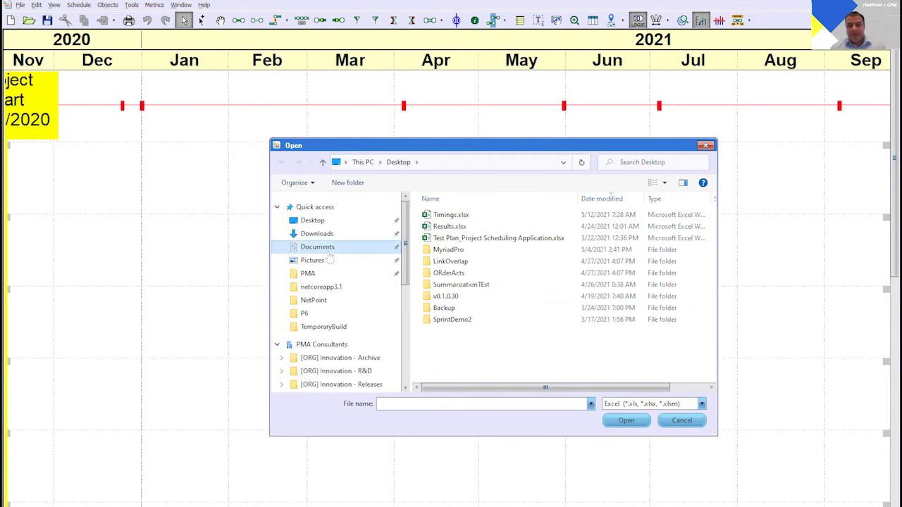
double_click(498, 215)
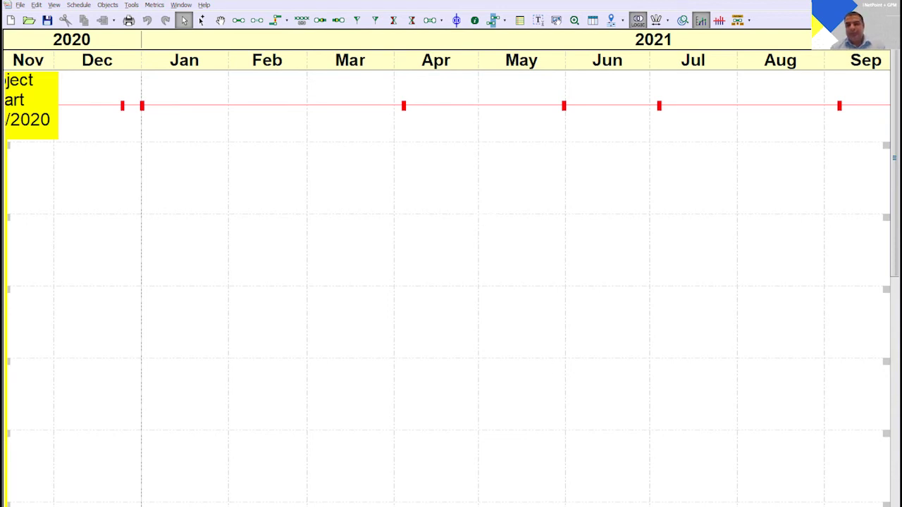
key(alt+Tab)
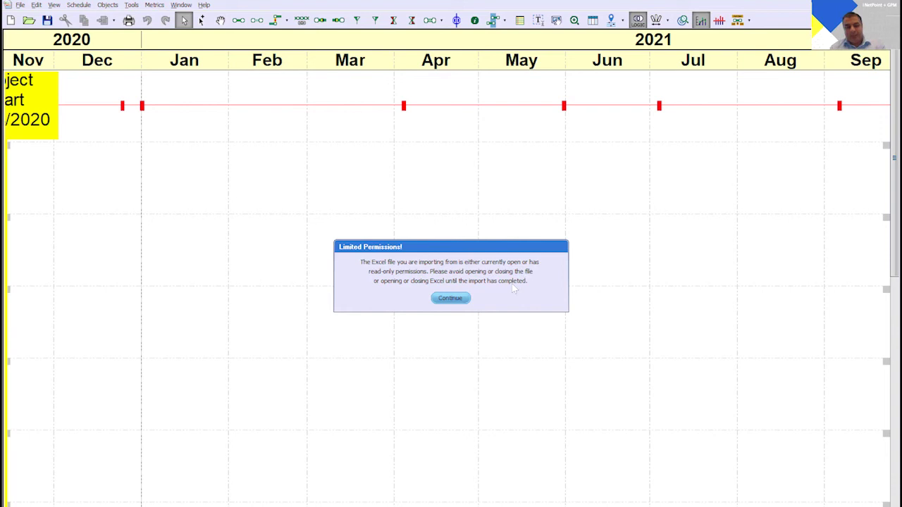
click(449, 299)
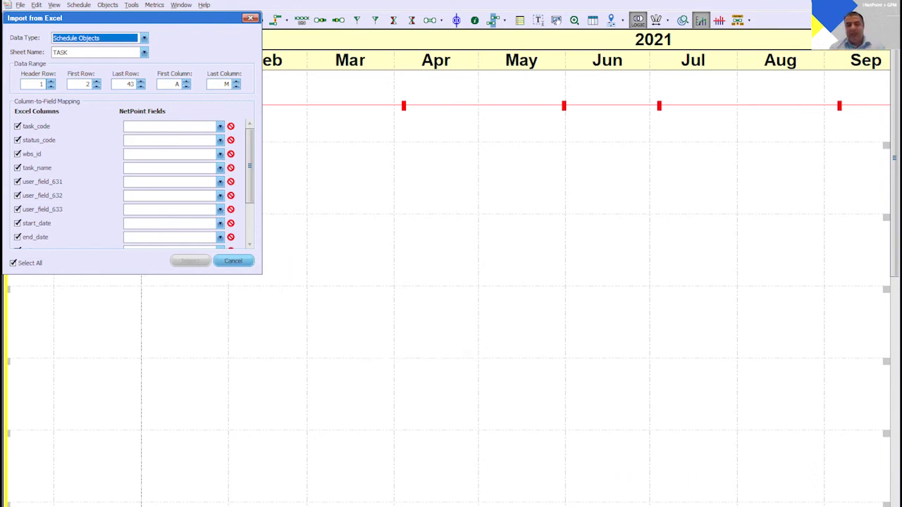
Check the heading and first data rows of the Excel sheet, and set the import's header row to 2 and first row to 3
key(alt+Tab)
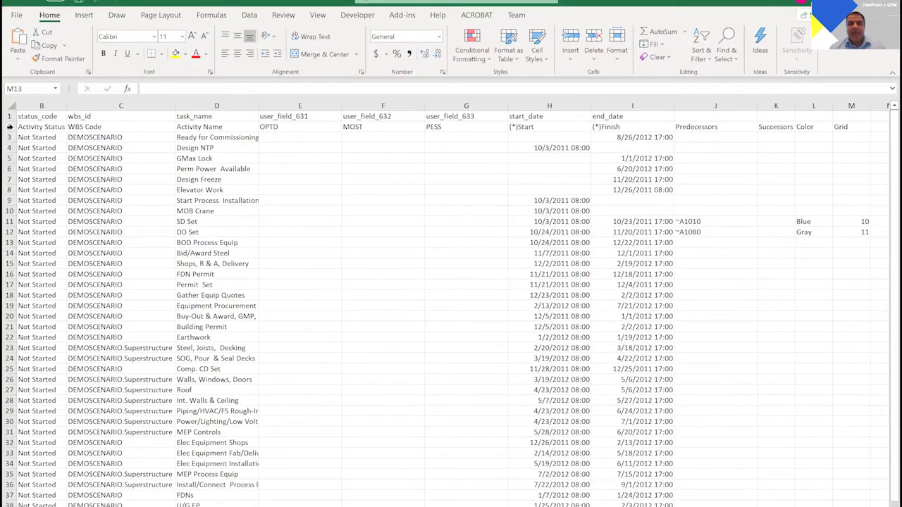
click(9, 127)
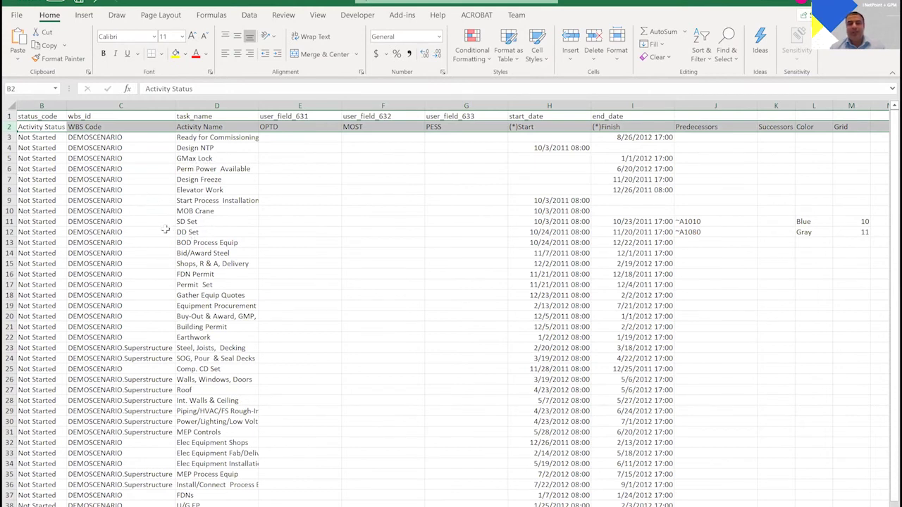
click(9, 137)
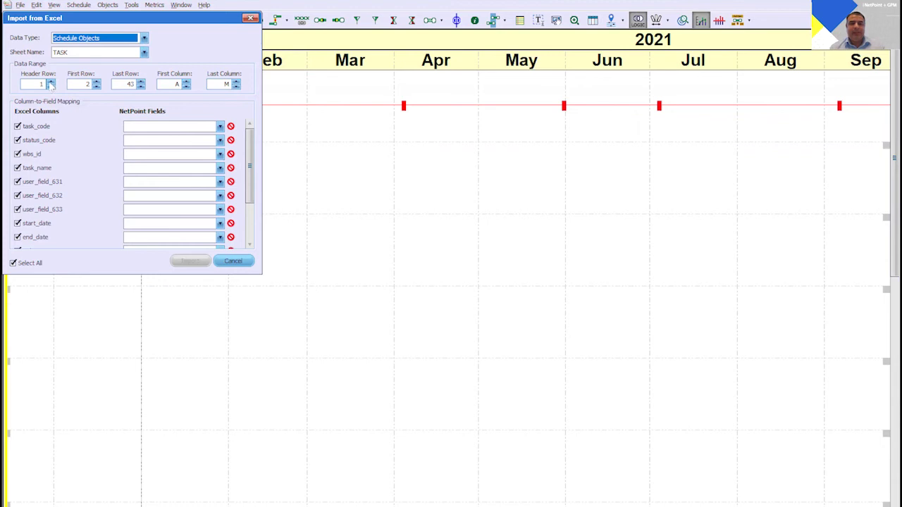
click(51, 82)
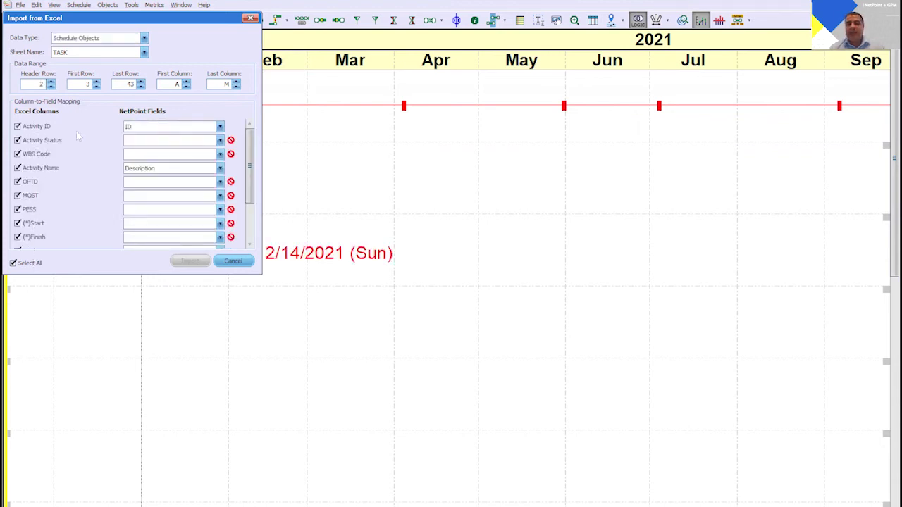
Map the (*)Start column to Start Date and the (*)Finish column to Finish Date
click(216, 224)
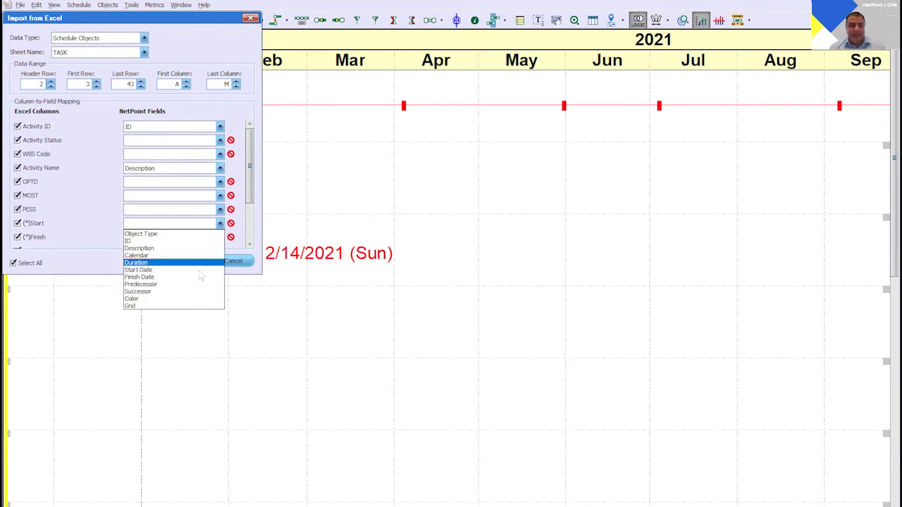
click(201, 270)
click(219, 238)
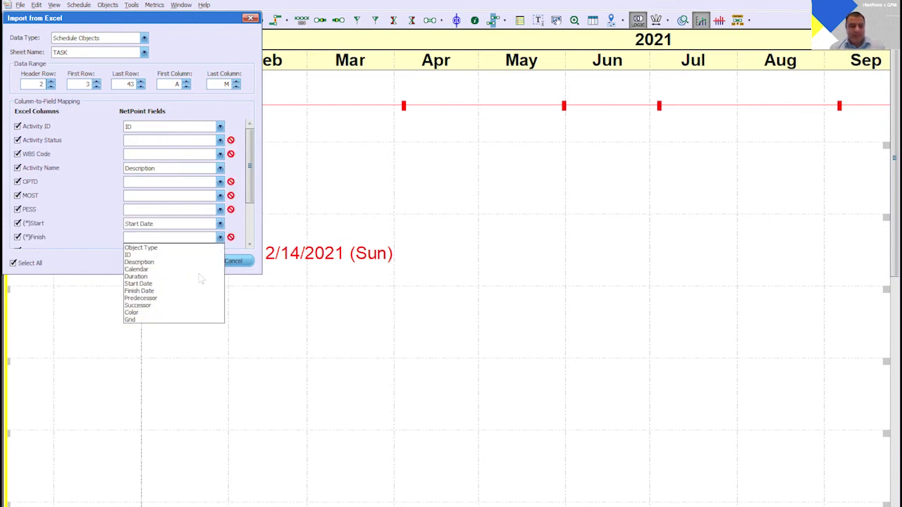
click(199, 290)
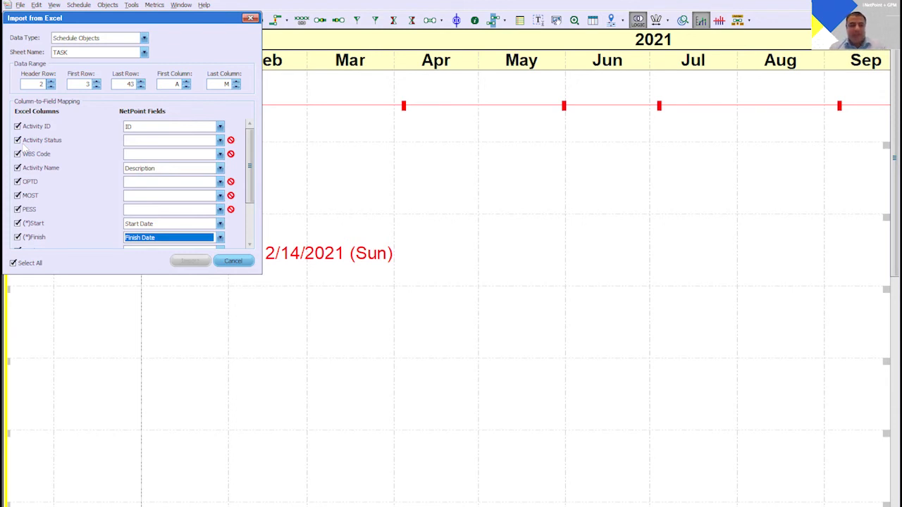
Exclude the Activity Status, WBS Code, OPTD, MOST, PESS and Successors columns from the import
click(17, 140)
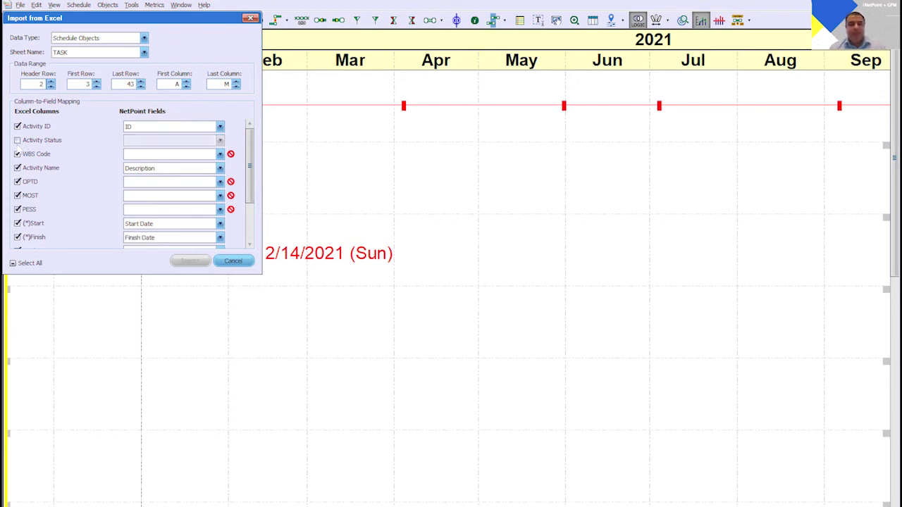
click(18, 154)
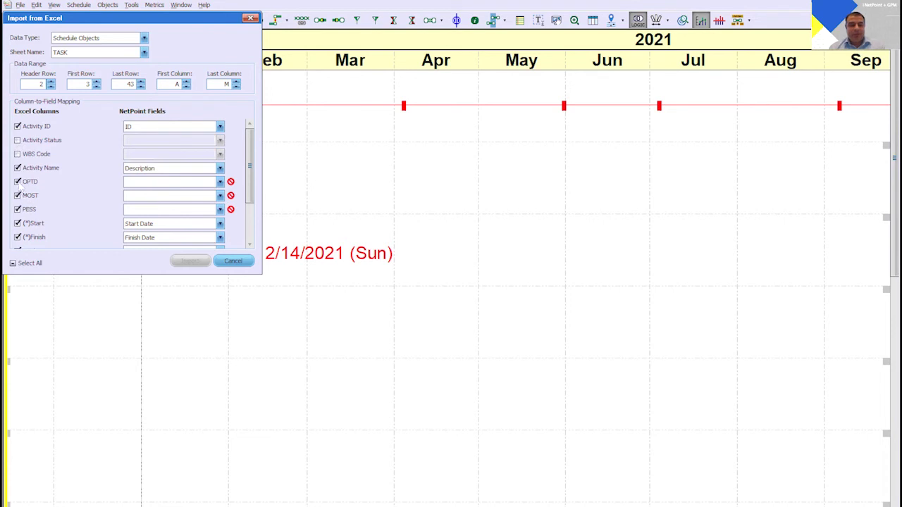
click(18, 181)
click(18, 195)
click(18, 209)
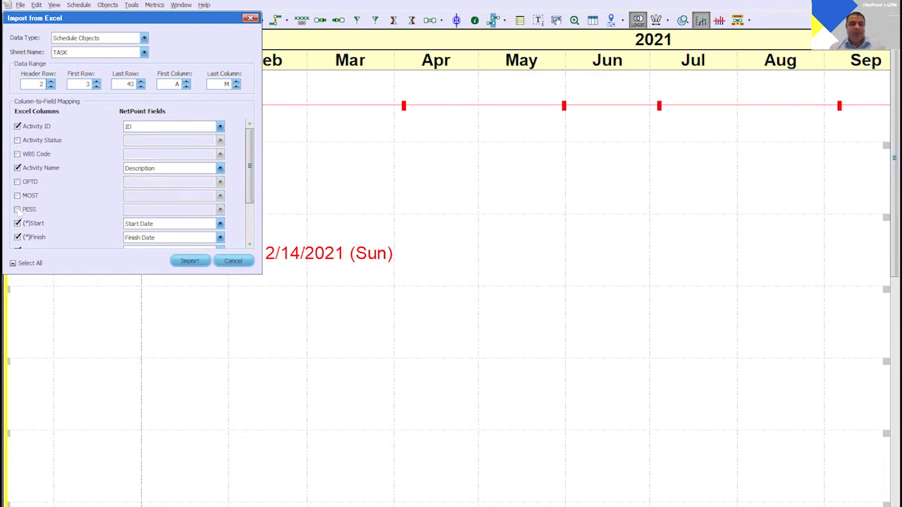
drag(250, 196, 252, 232)
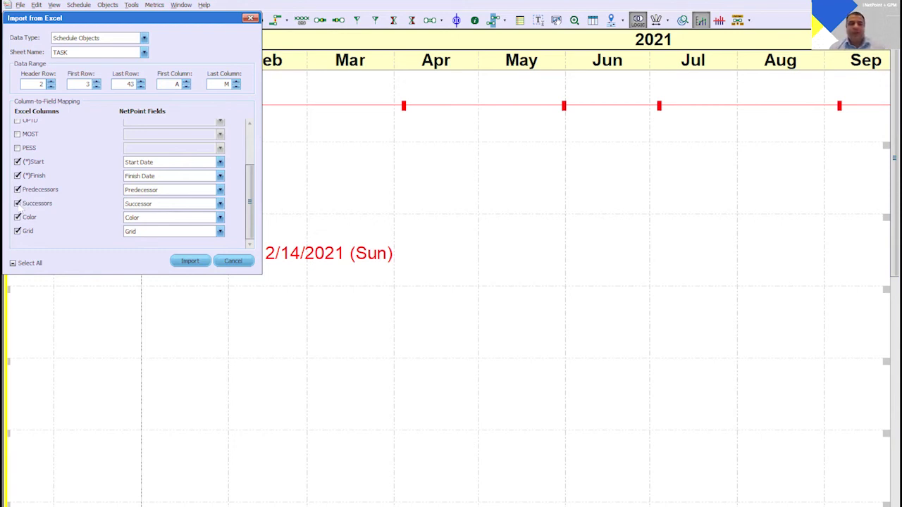
click(18, 204)
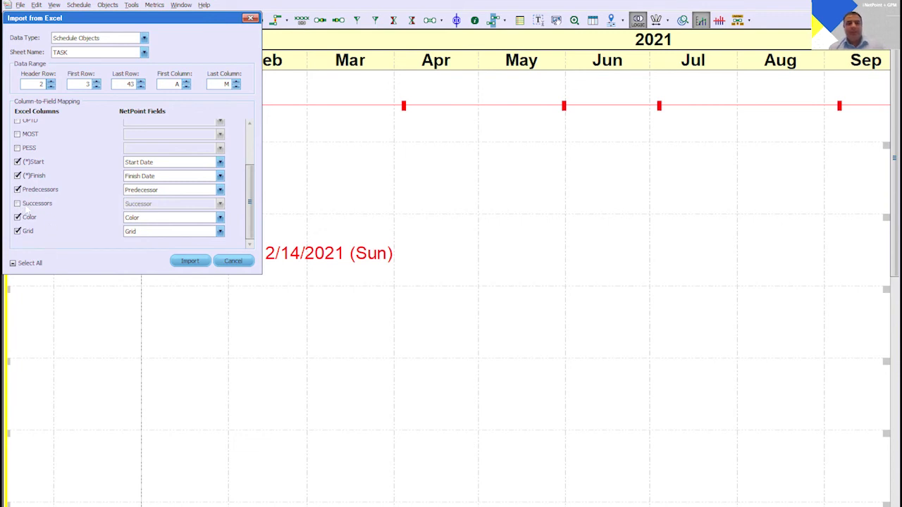
Run and finalize the import, and check the placement of the imported SD Set and DD Set activities
click(191, 261)
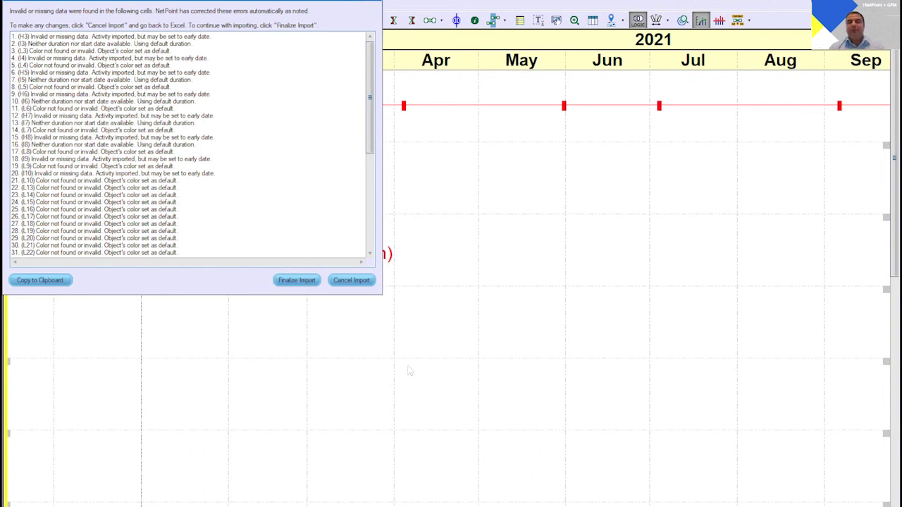
click(297, 281)
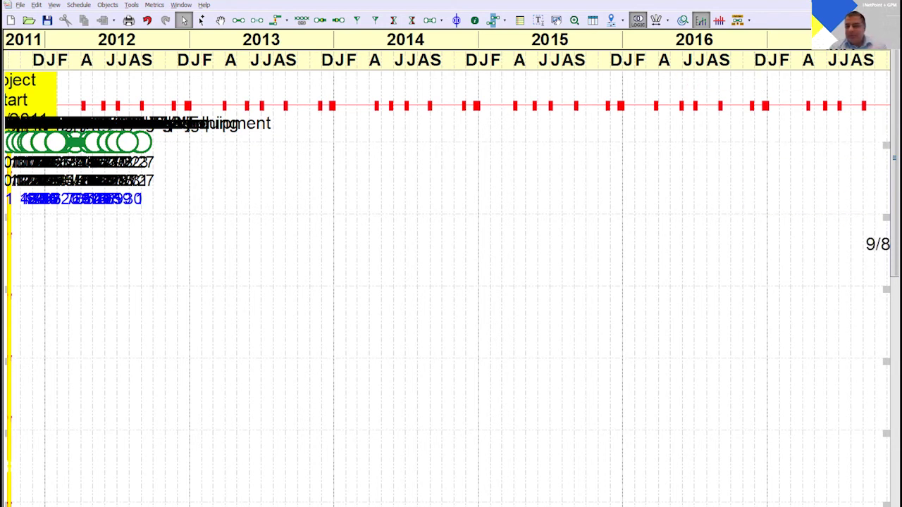
scroll(874, 244, down, 5)
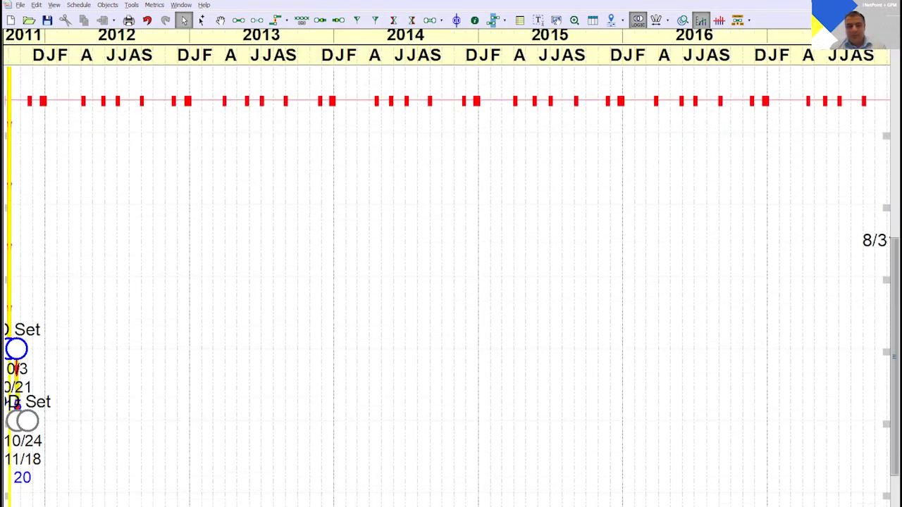
scroll(874, 244, down, 1)
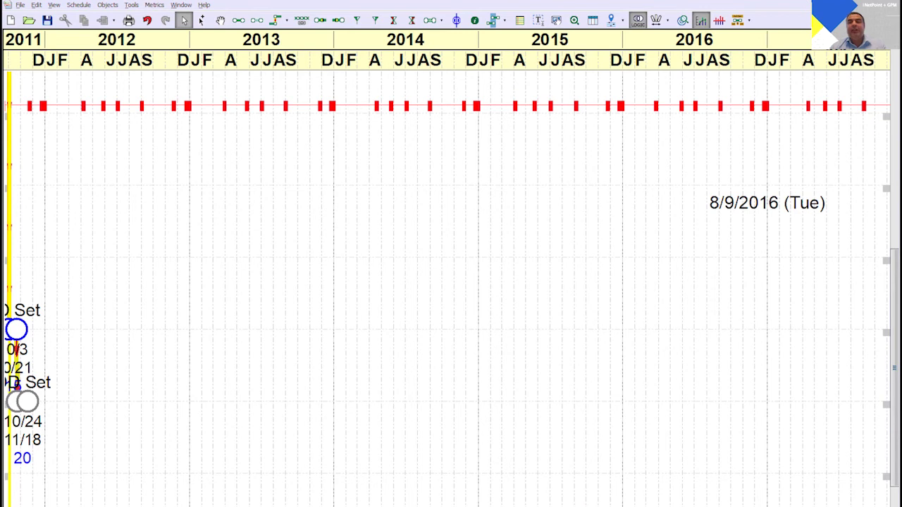
scroll(432, 43, up, 6)
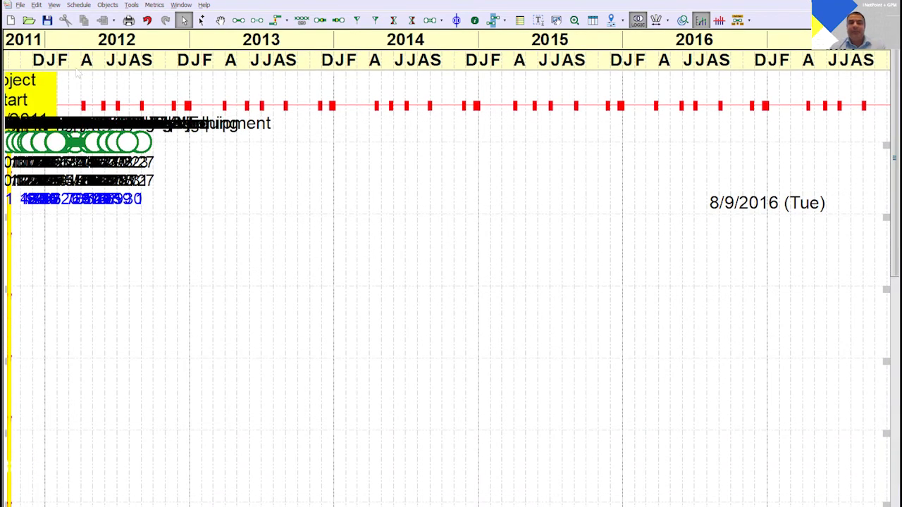
Stretch the timescale so 2011 and 2012 span the canvas, and examine the colors, grids and link of SD Set and DD Set
drag(126, 48, 519, 141)
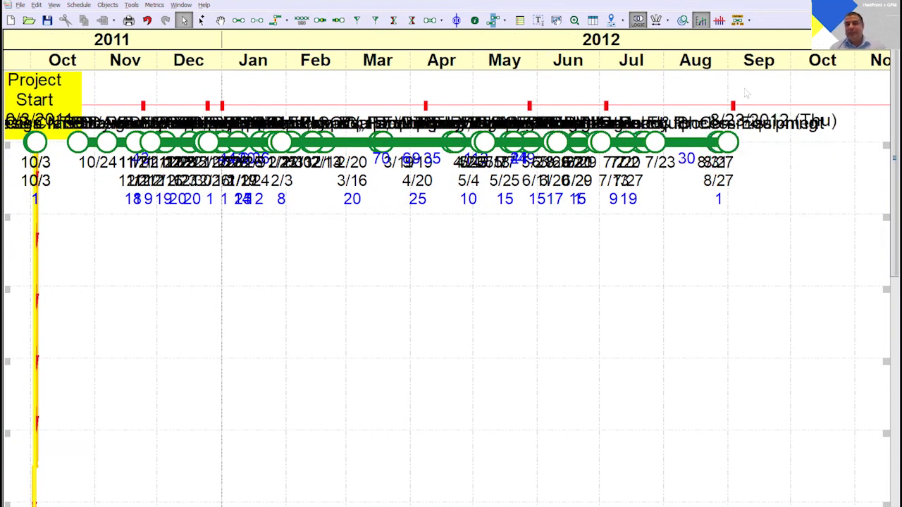
scroll(874, 127, down, 5)
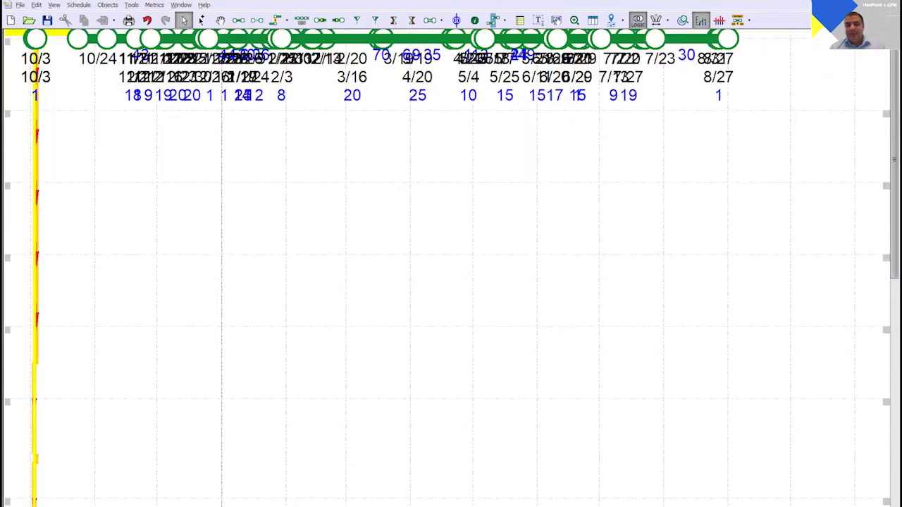
drag(895, 306, 895, 367)
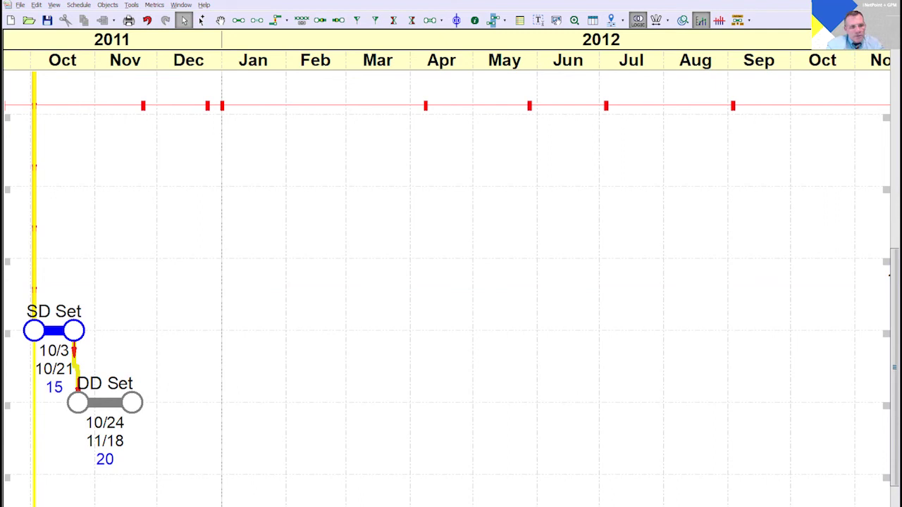
scroll(446, 282, up, 10)
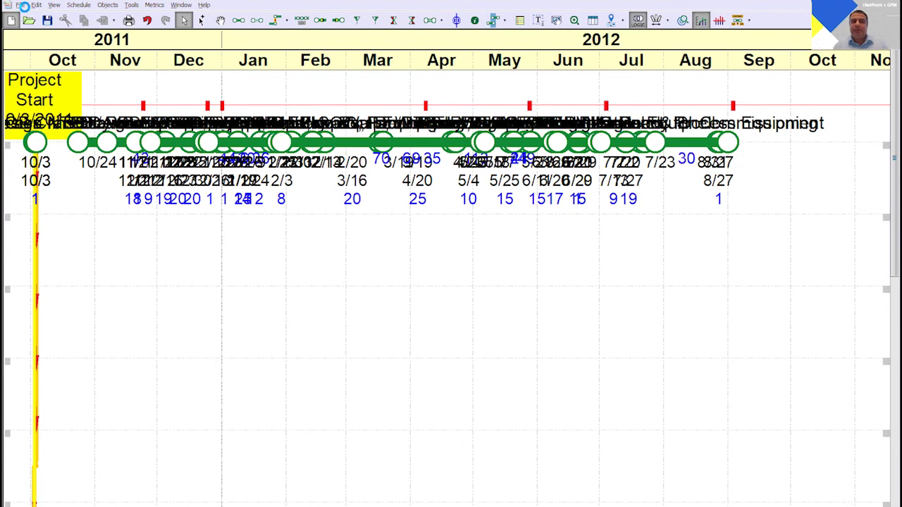
Create another blank schedule with default properties and start a second Excel import of DEMOSCENARIO.xlsx
click(493, 388)
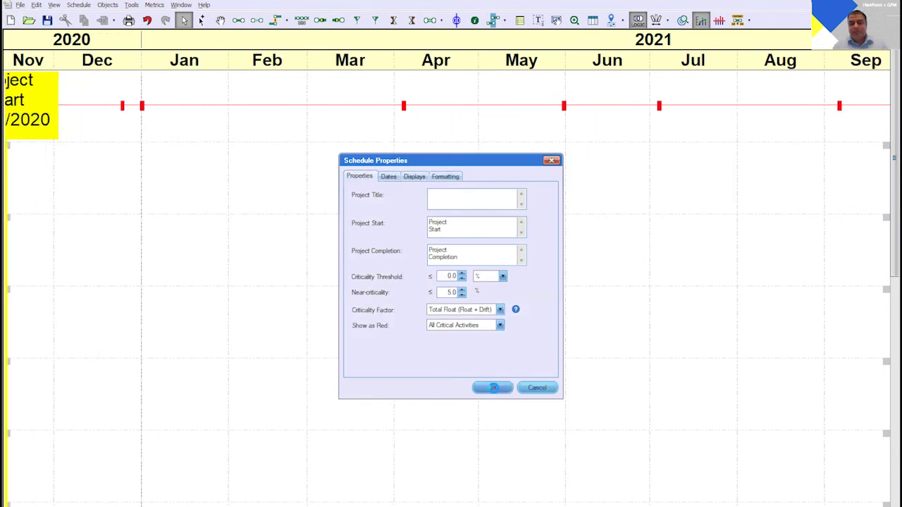
click(19, 5)
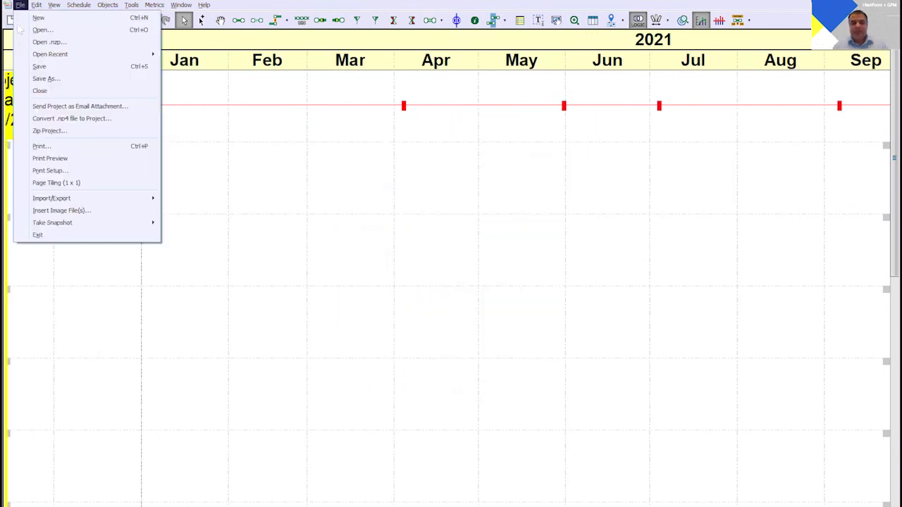
mouse_move(105, 198)
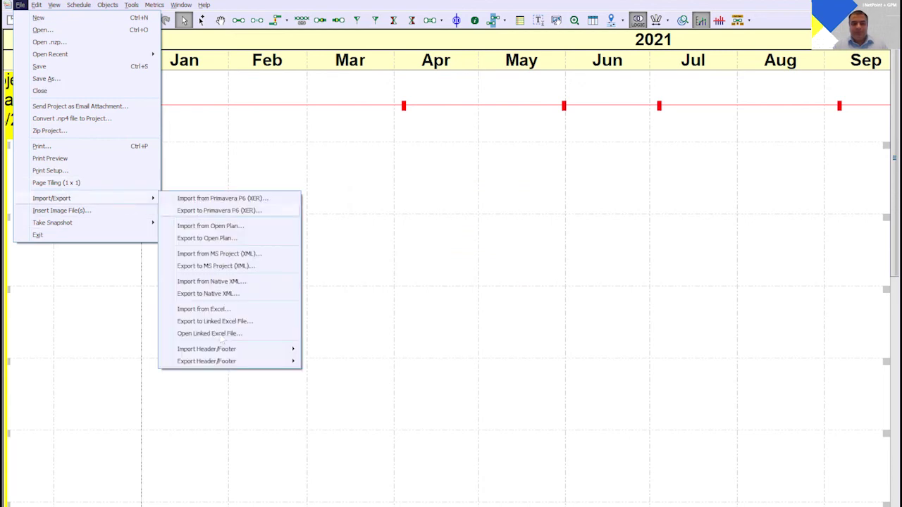
click(237, 311)
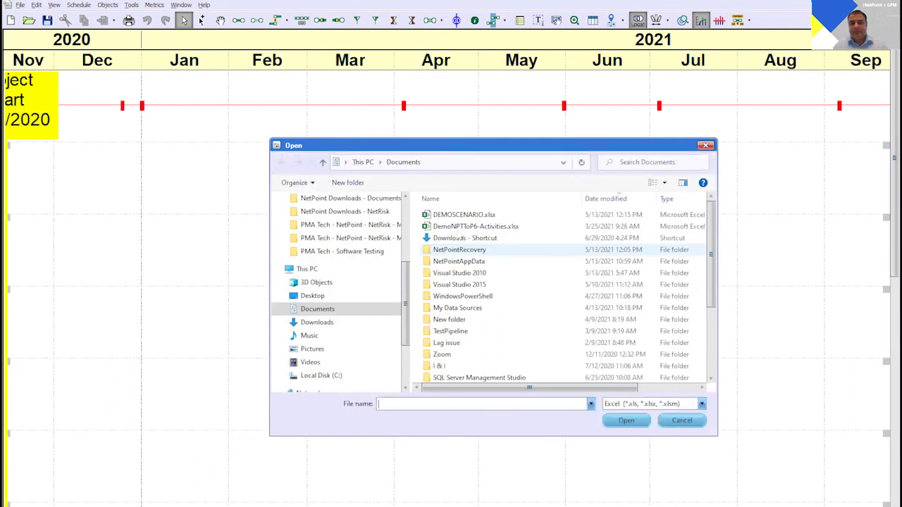
double_click(466, 214)
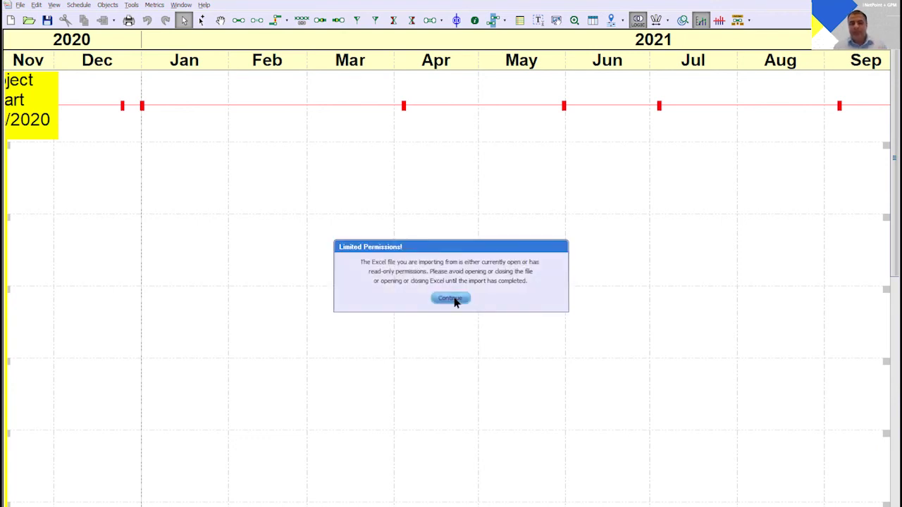
click(454, 299)
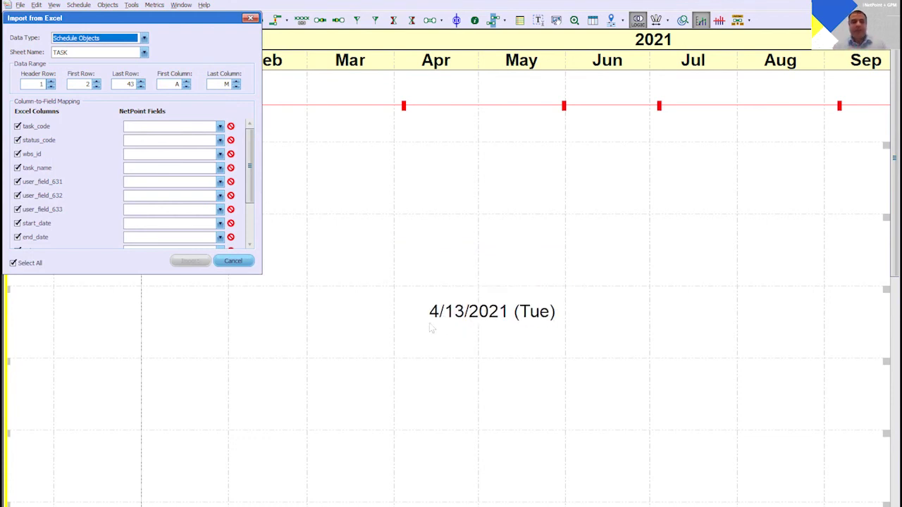
Set the import's header row to 2, and exclude the Activity Status, OPTD, MOST and PESS columns
click(51, 81)
click(17, 140)
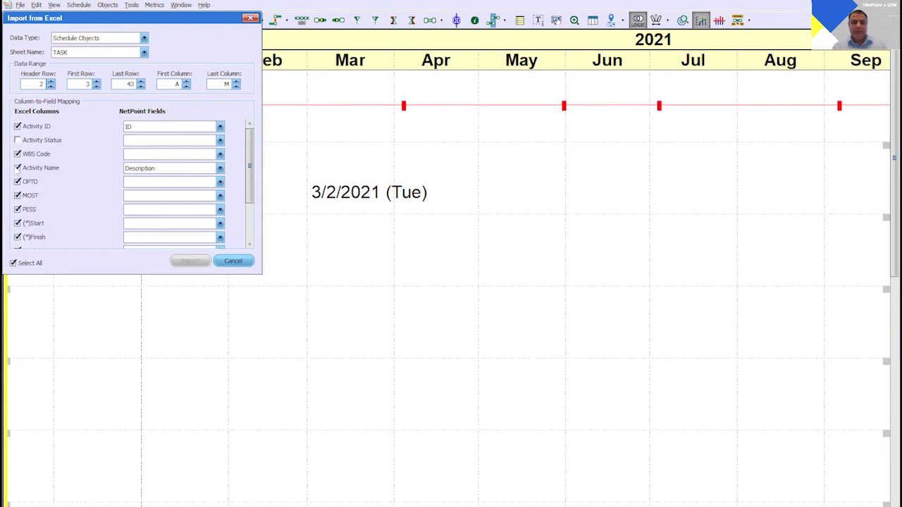
click(17, 182)
click(17, 195)
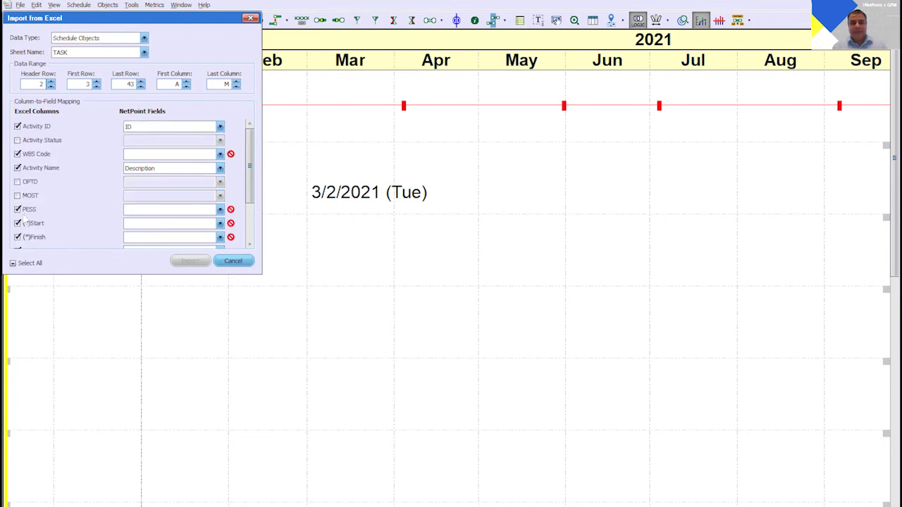
click(17, 209)
Map (*)Start to Start Date and (*)Finish to Finish Date, and exclude the WBS Code column
click(220, 224)
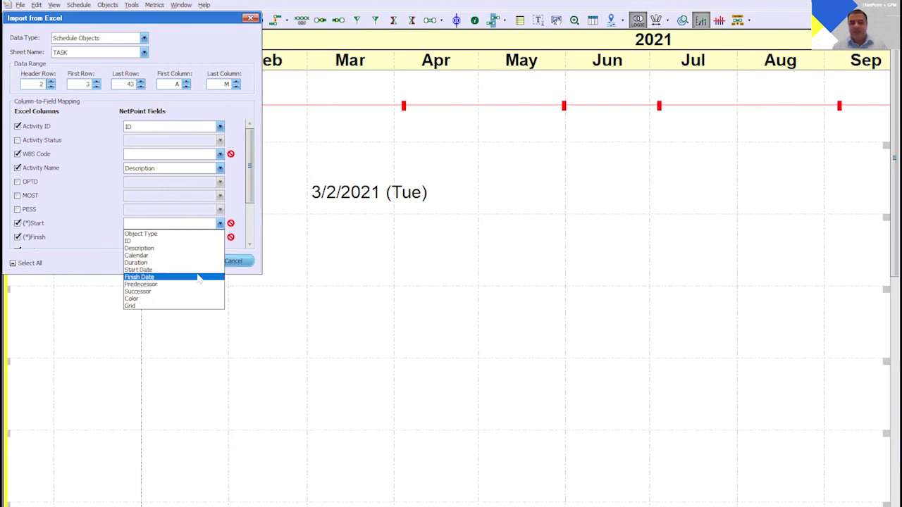
click(198, 269)
click(219, 238)
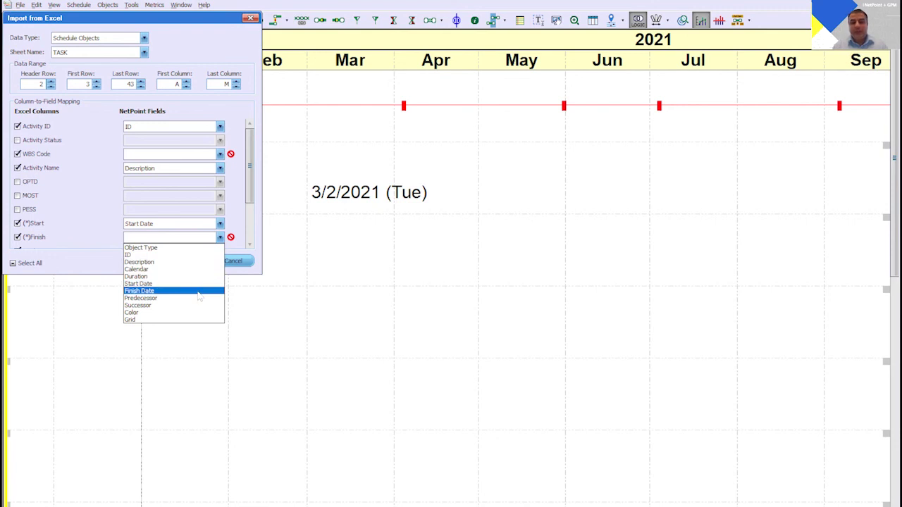
click(199, 291)
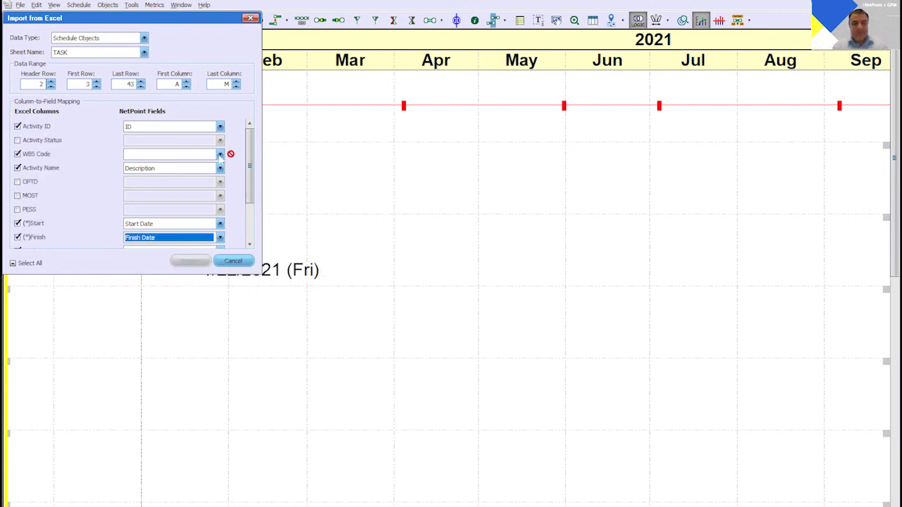
click(18, 154)
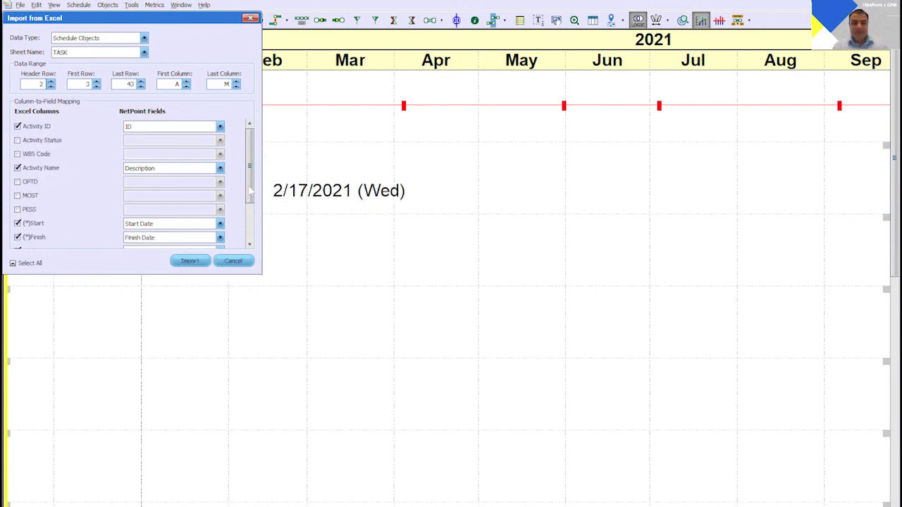
Exclude the Successors and Grid columns, and run and finalize the import
drag(252, 191, 252, 226)
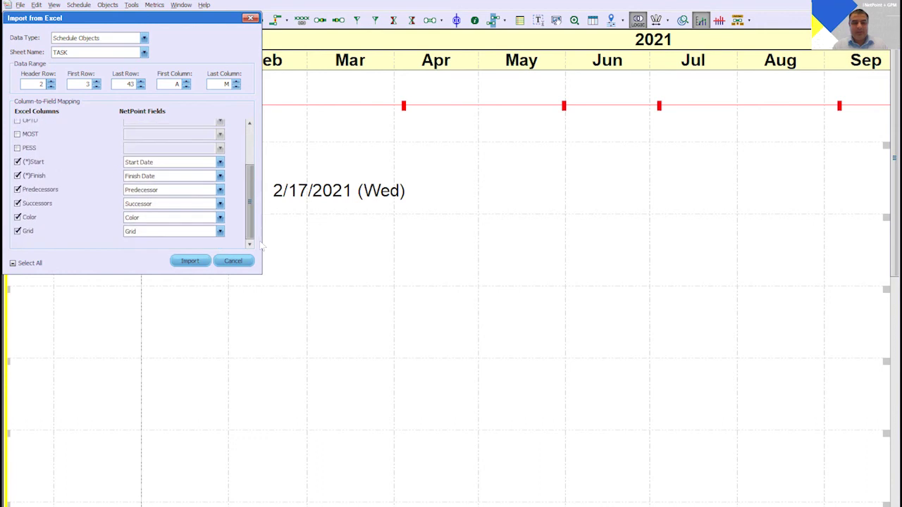
click(17, 203)
click(17, 232)
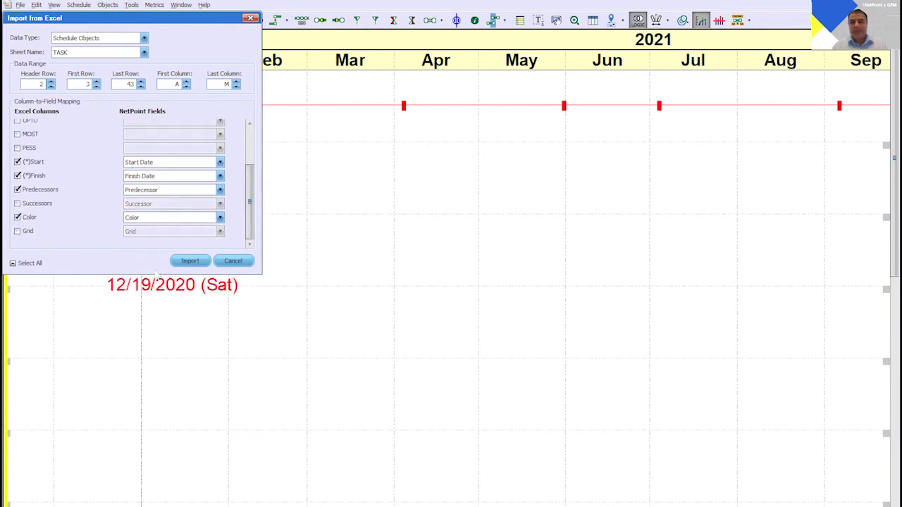
click(191, 262)
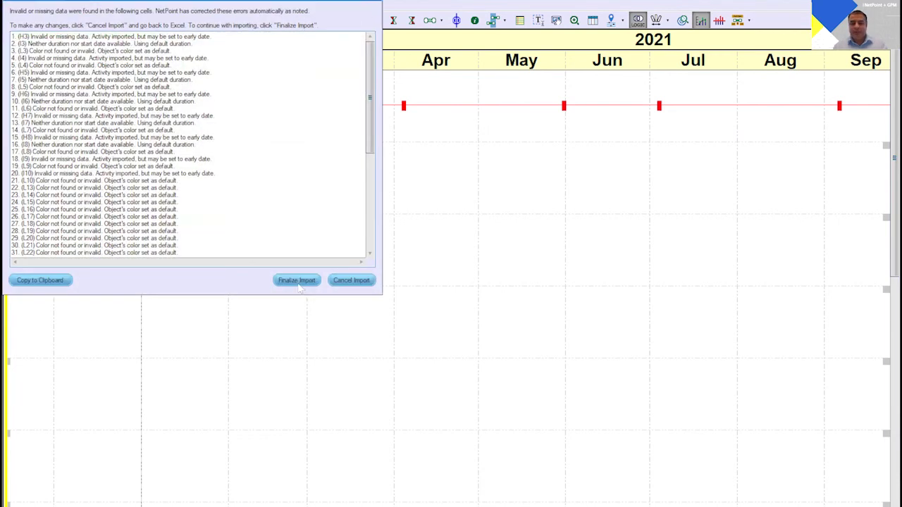
click(296, 279)
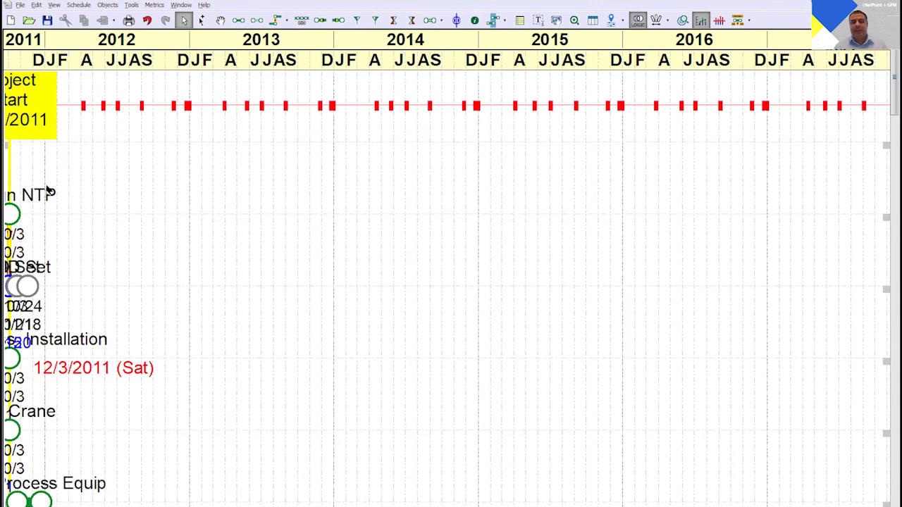
Stretch the timescale so late 2011 to April 2012 spans the canvas, and check the activities' (*)Start dates in the Excel sheet
drag(68, 60, 260, 70)
drag(416, 82, 689, 86)
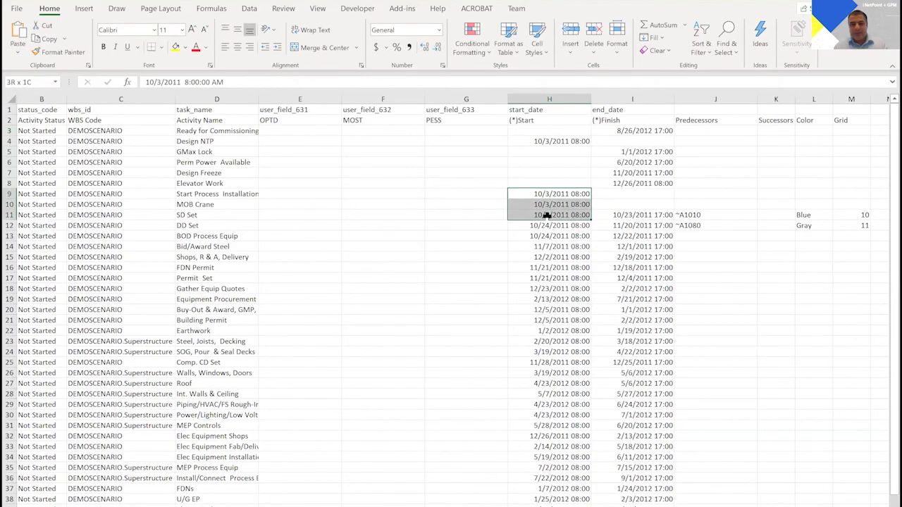
drag(546, 216, 547, 216)
click(554, 143)
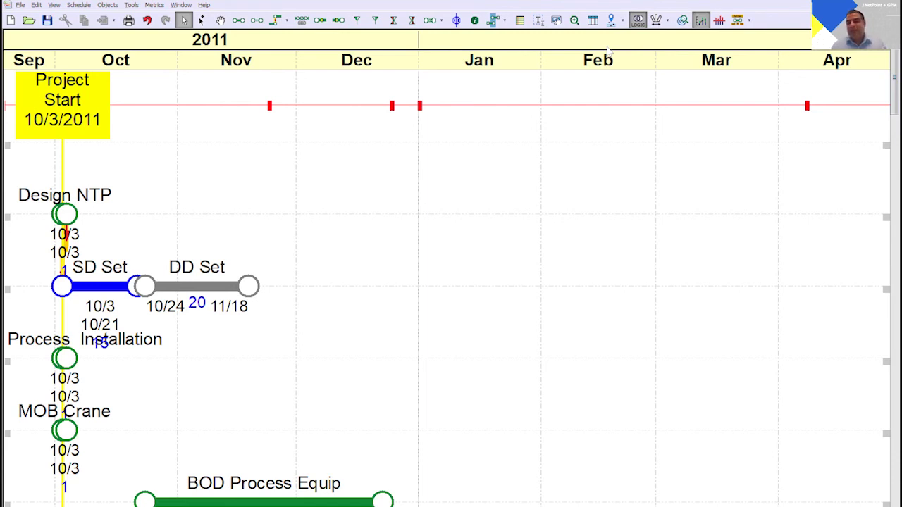
click(611, 19)
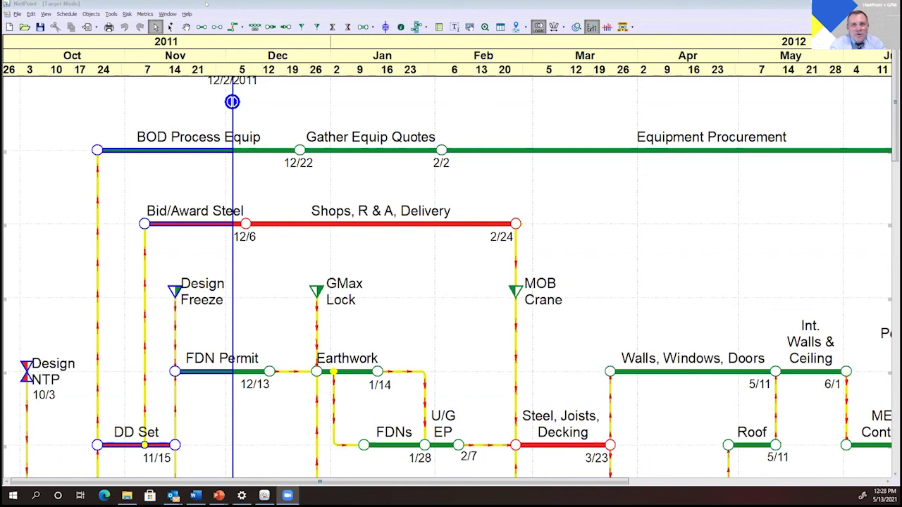
Set the schedule's zoom factor to 60 so the whole network fits on the canvas
click(485, 27)
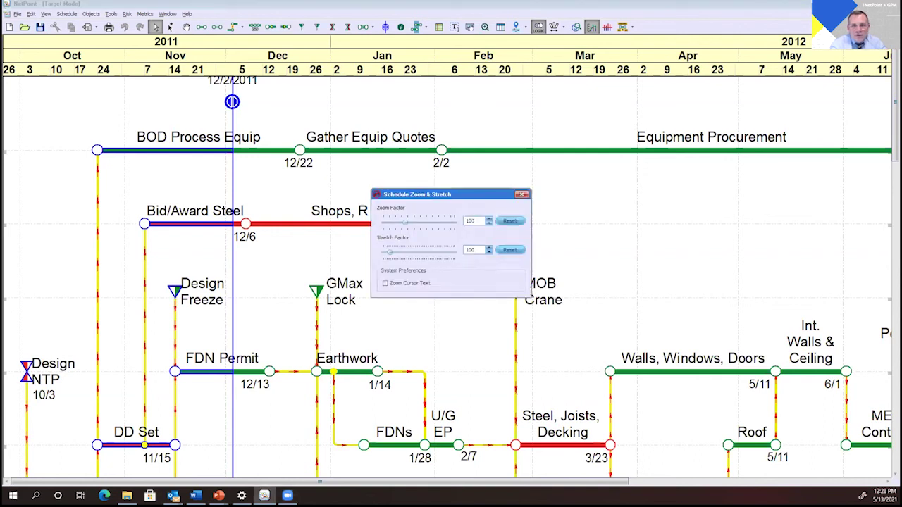
key(Left)
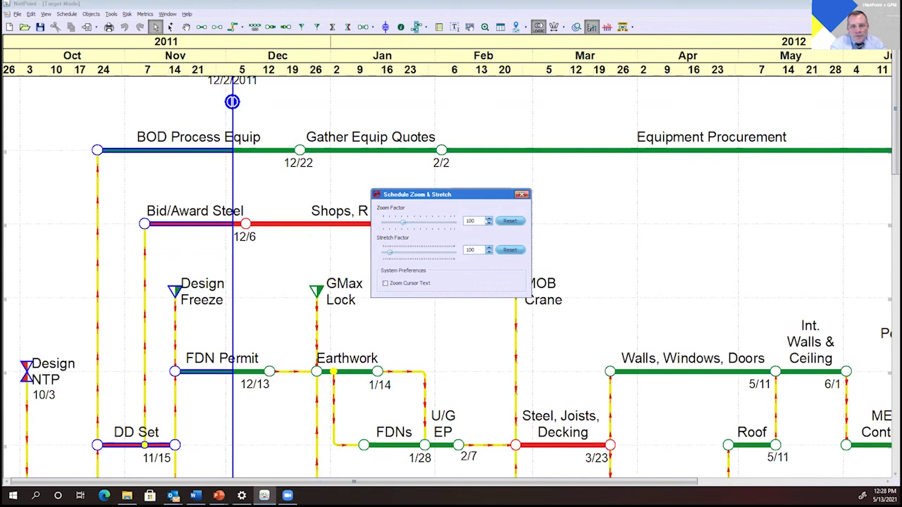
key(Left)
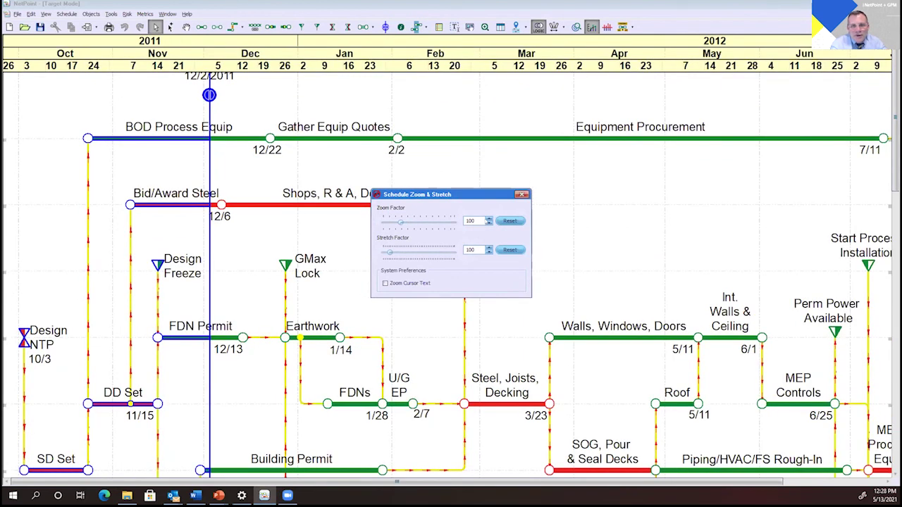
key(Left)
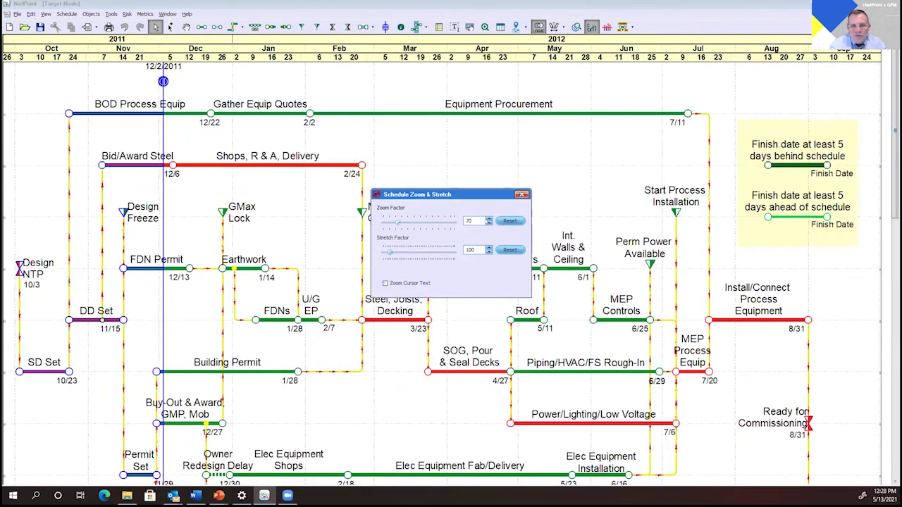
key(Left)
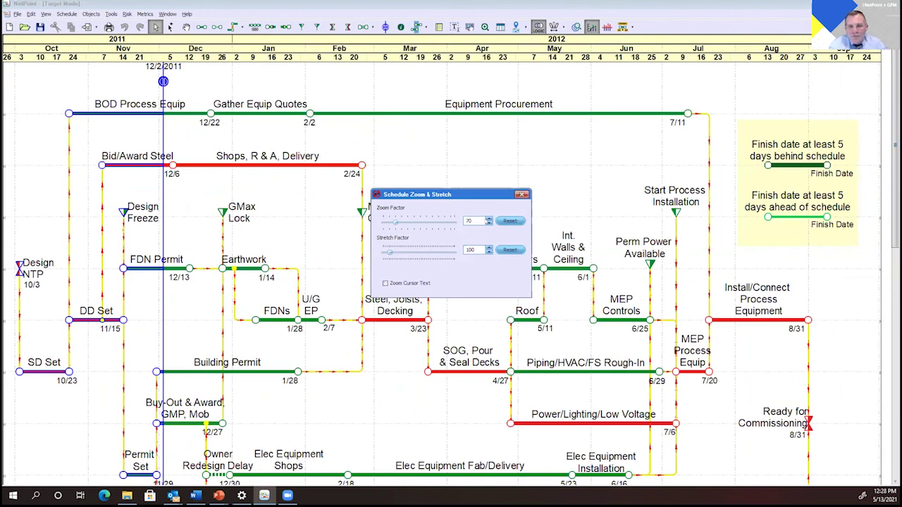
key(Left)
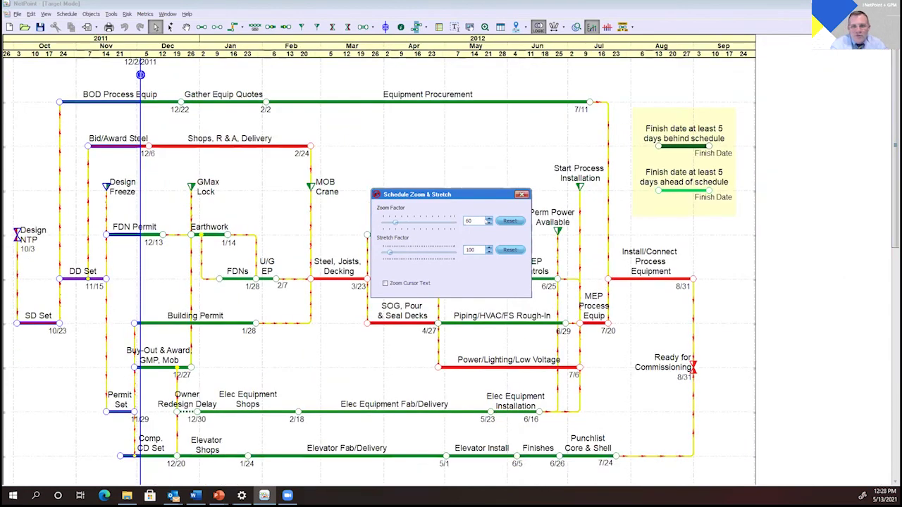
click(522, 194)
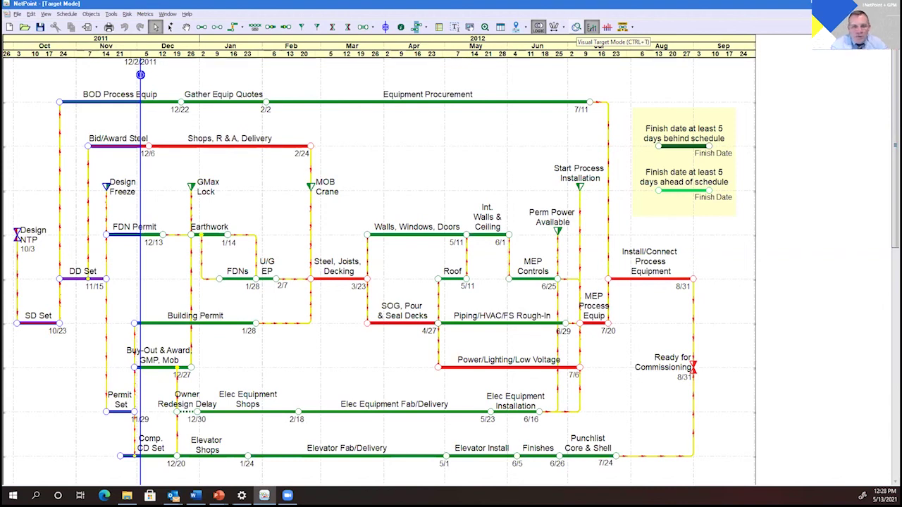
Turn on Visual Target Mode and apply the filters for finish dates at least 5 days behind or ahead of Baseline
click(576, 27)
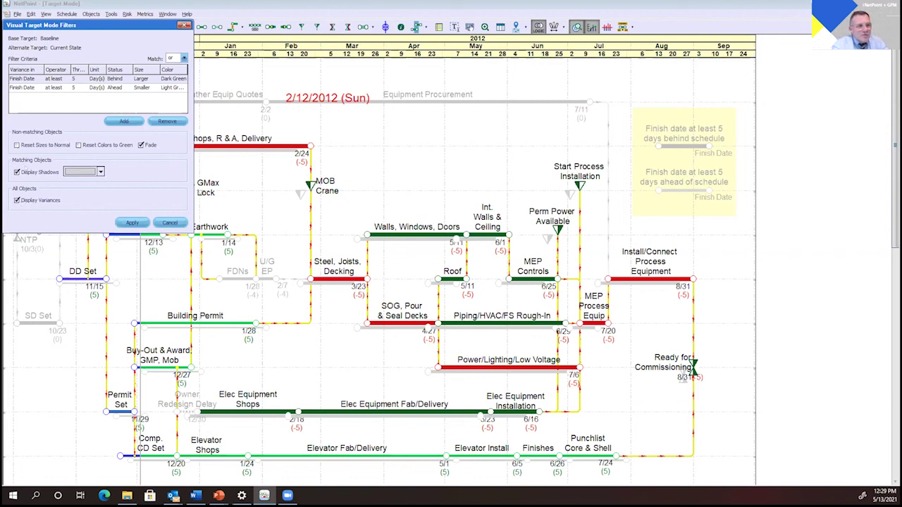
click(128, 223)
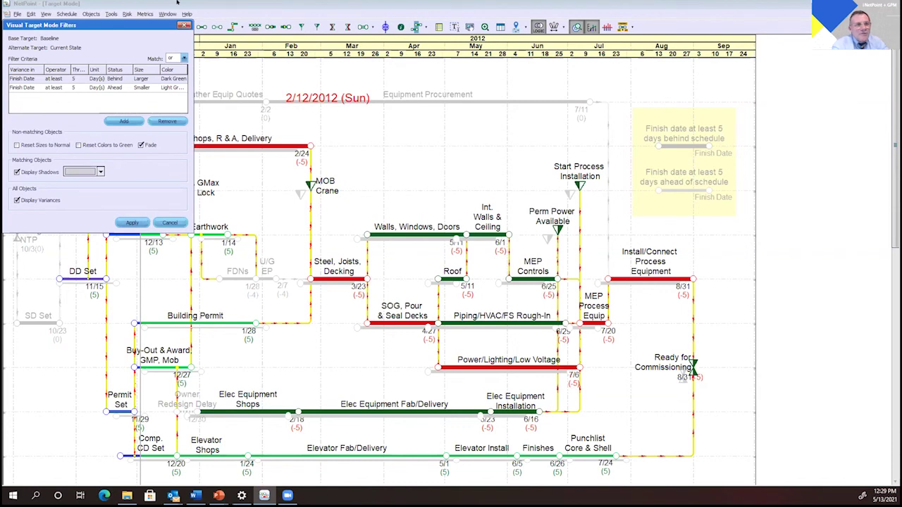
click(185, 25)
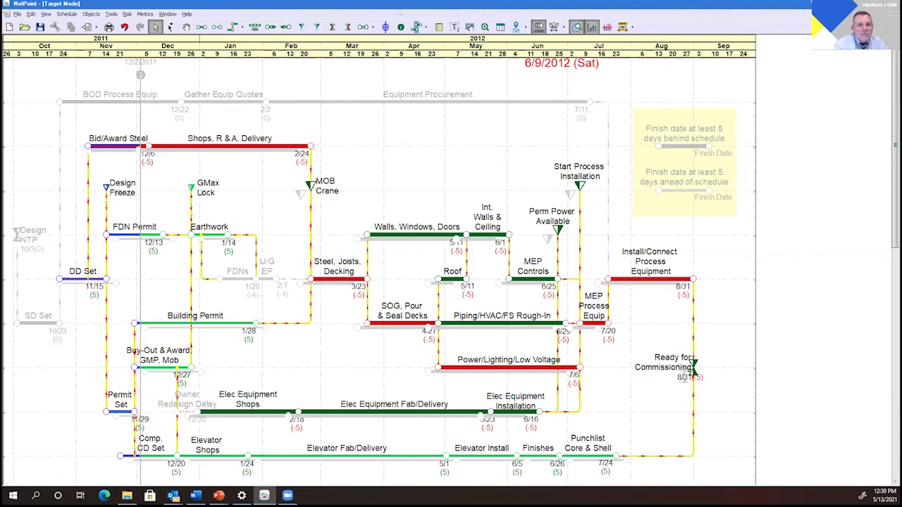
Place a new data date at 1/10/2012 and capture a target of the last update
click(385, 27)
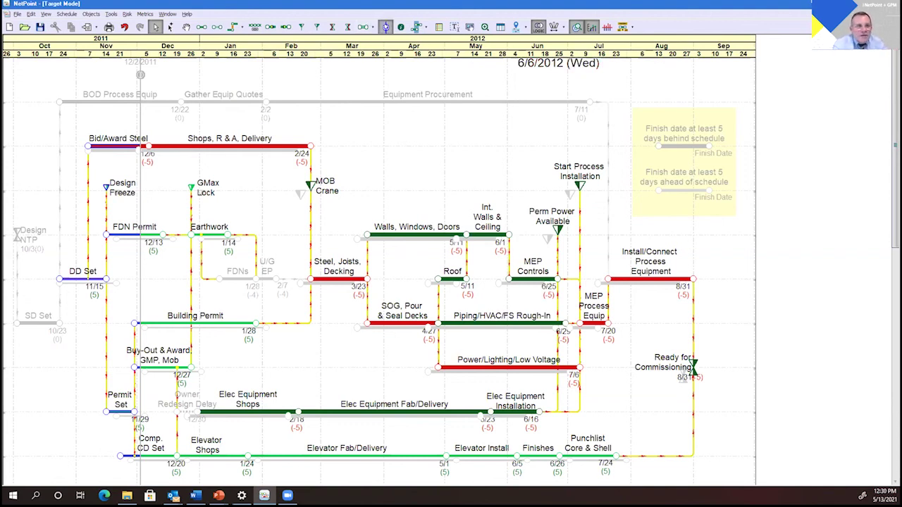
click(215, 79)
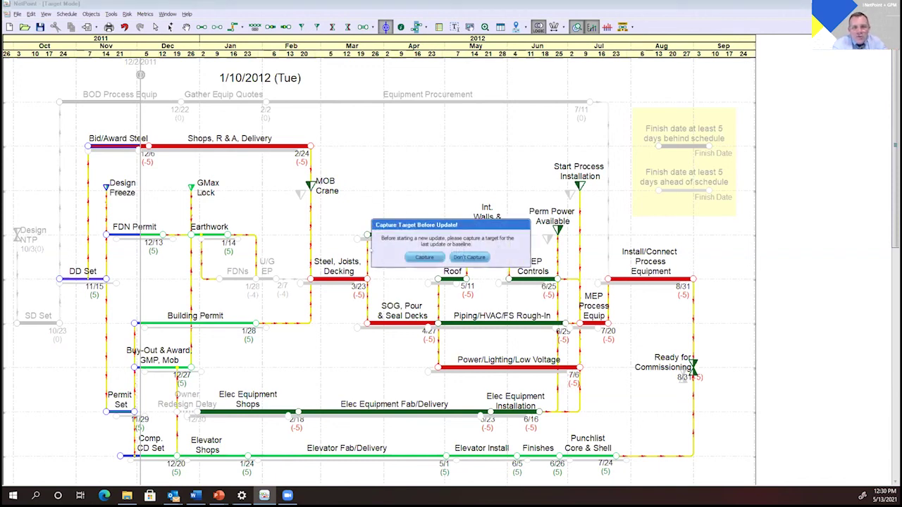
click(423, 257)
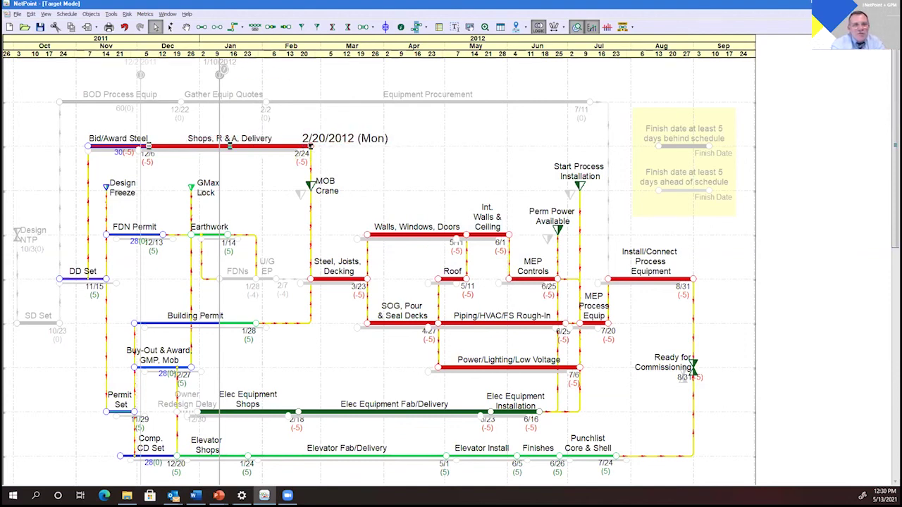
Shorten the Shops, R & A, Delivery activity so it finishes on 2/11/2012
mouse_move(310, 146)
mouse_down()
mouse_move(241, 145)
mouse_move(308, 145)
mouse_up()
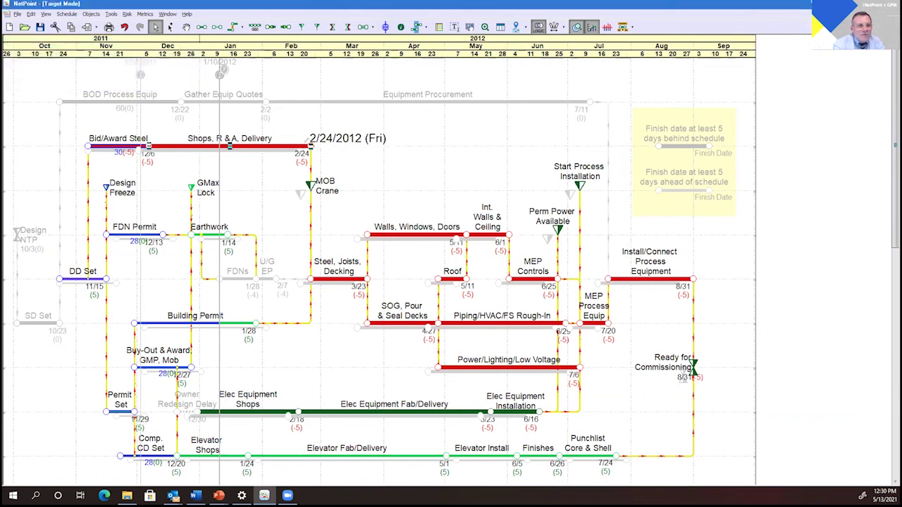
drag(310, 145, 282, 144)
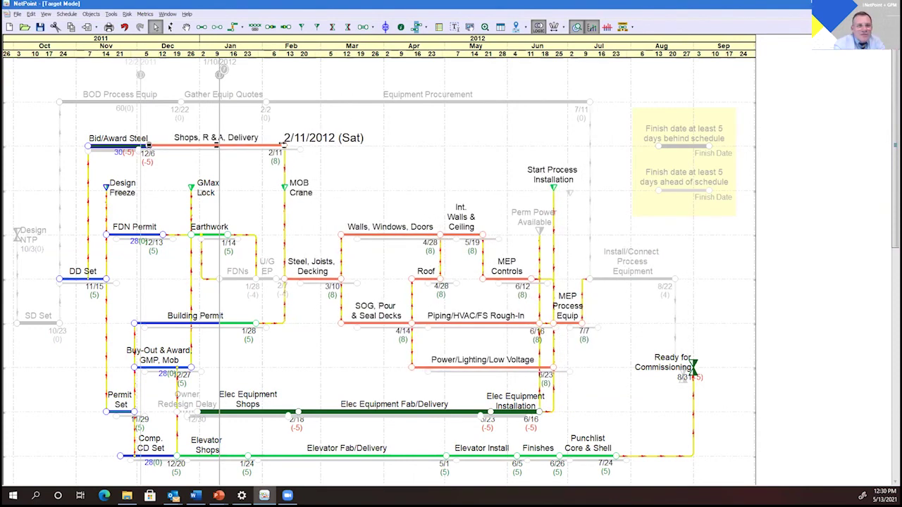
click(349, 145)
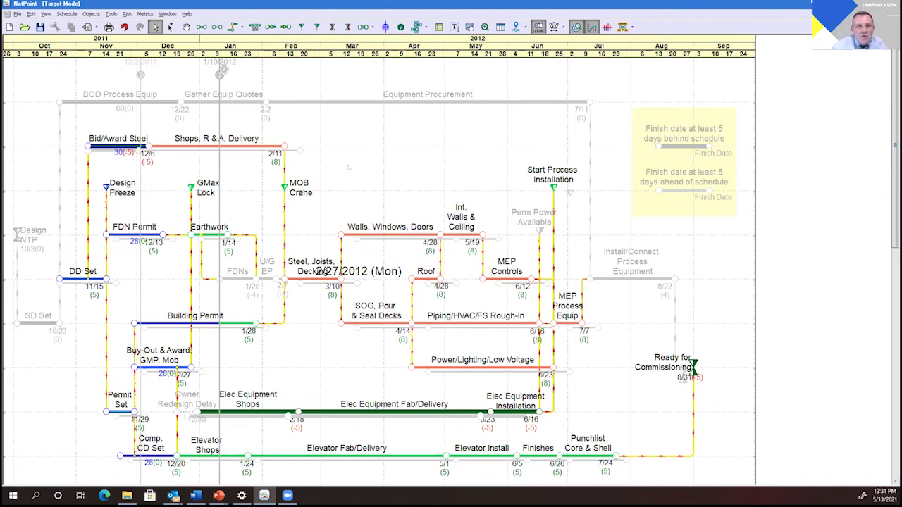
Review the captured targets and the comparison of Current State to Baseline in the Targets Manager
click(111, 13)
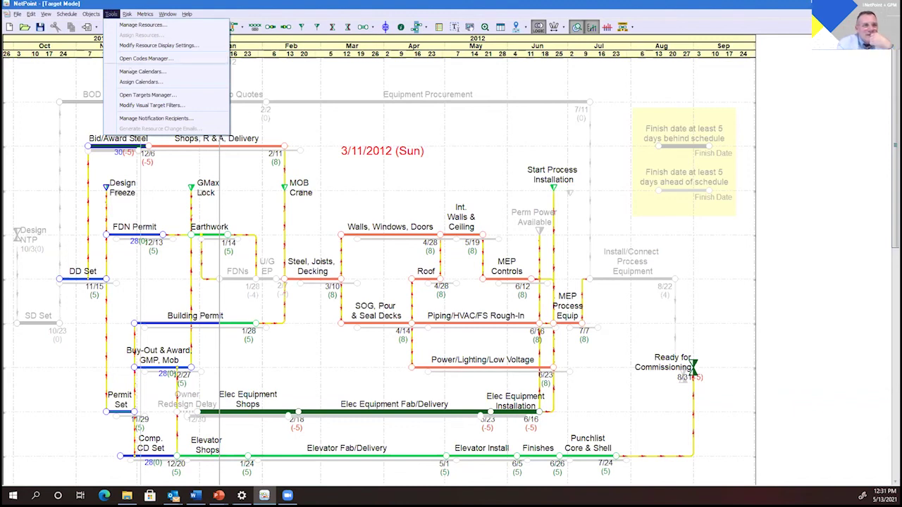
click(126, 89)
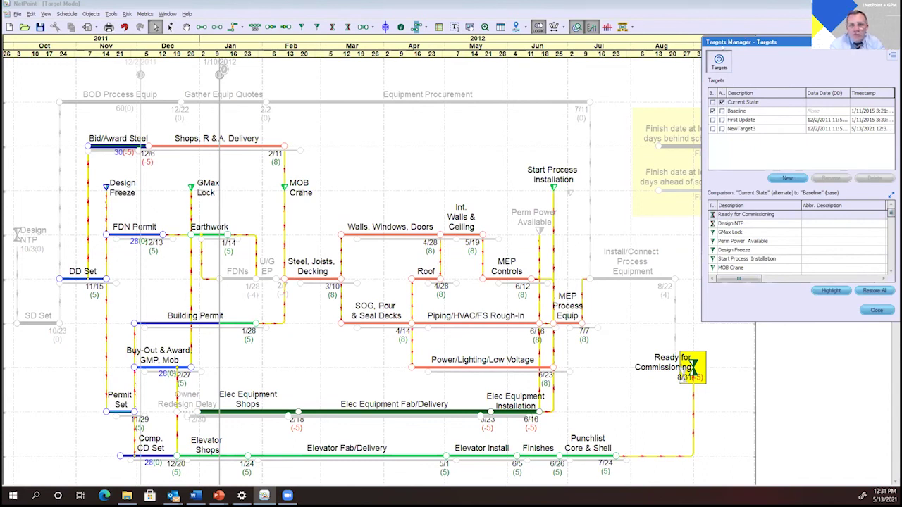
drag(762, 42, 497, 45)
click(614, 313)
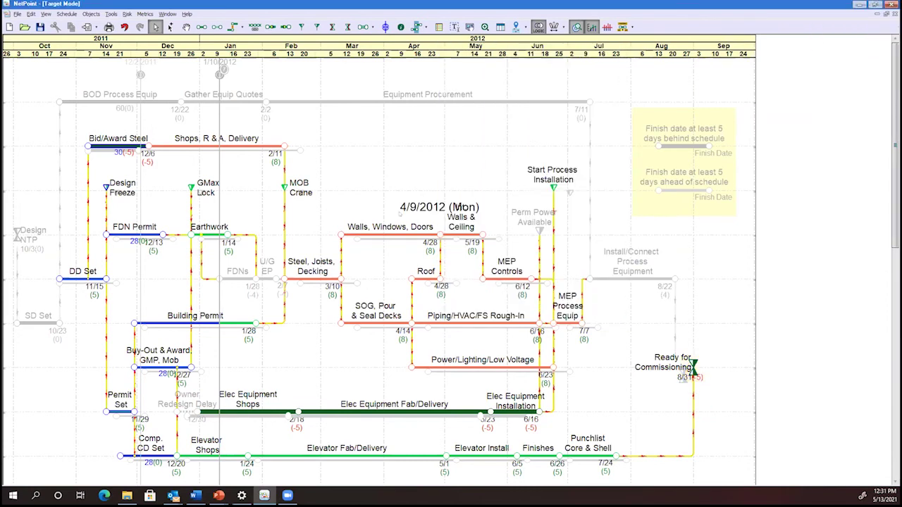